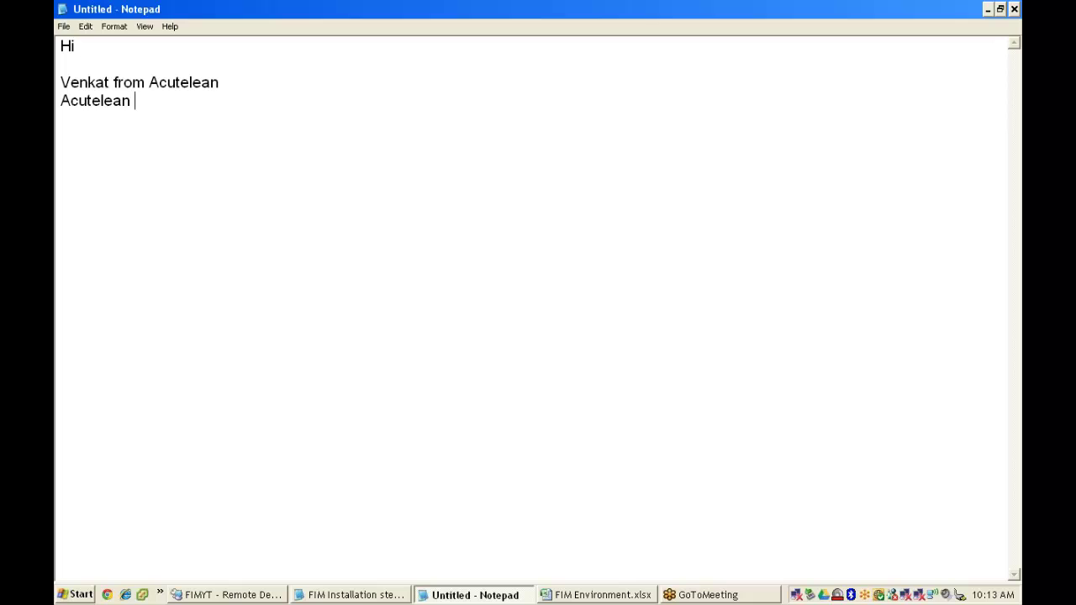
# Step: Complete the 'Acutelearn Training institute' line and begin the indented technology list: Vmware, Citrix, MS
pyautogui.press('BackSpace')
pyautogui.press('BackSpace')
pyautogui.write('rn Training institua')
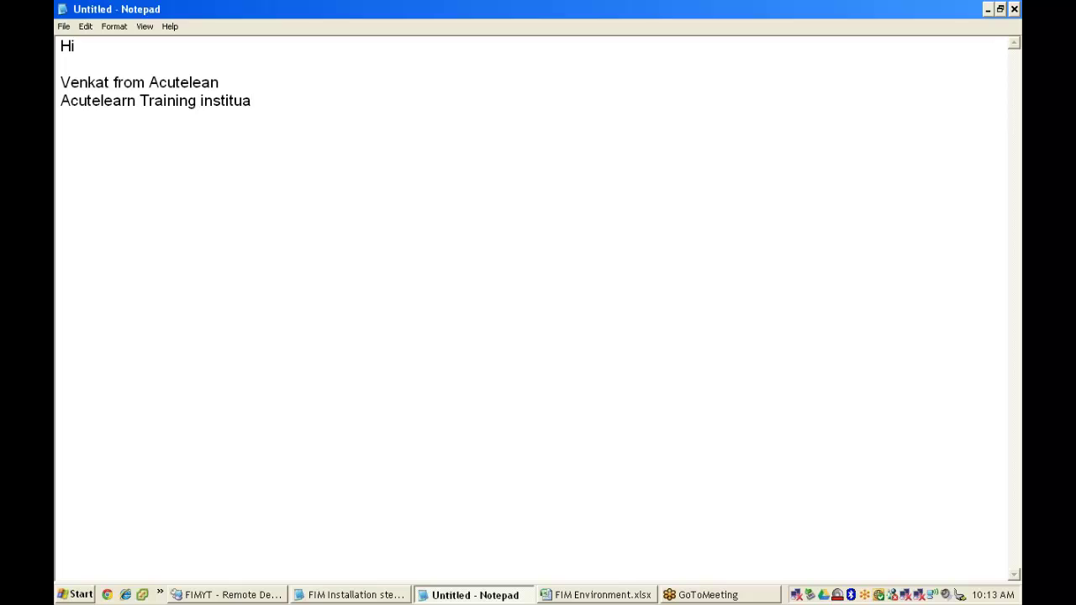
pyautogui.press('BackSpace')
pyautogui.write('telearn Training institute \t')
pyautogui.write('Various tec')
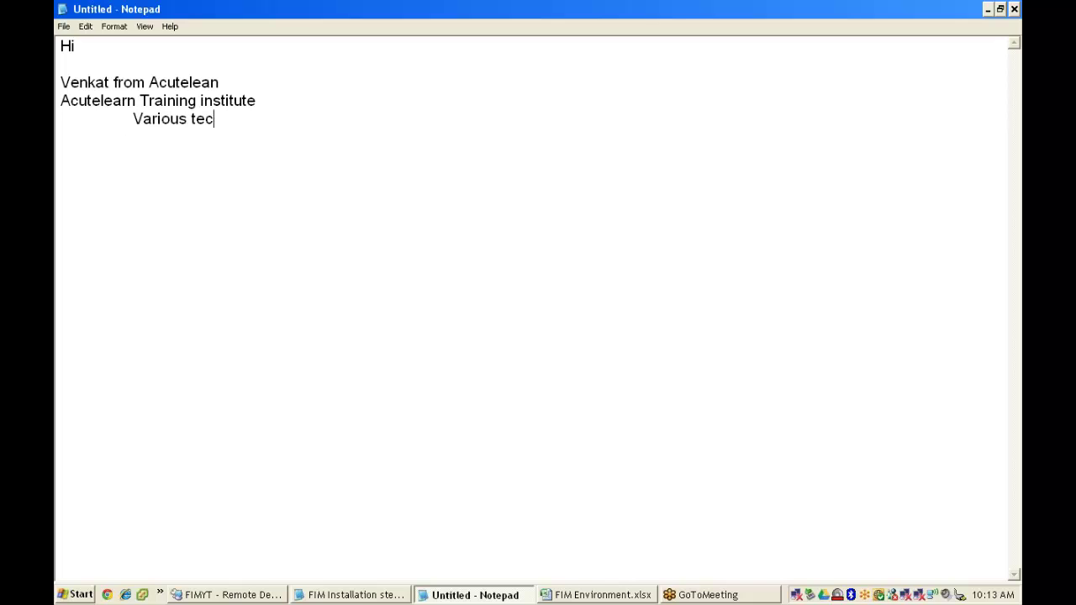
pyautogui.write('hnologies \t\t')
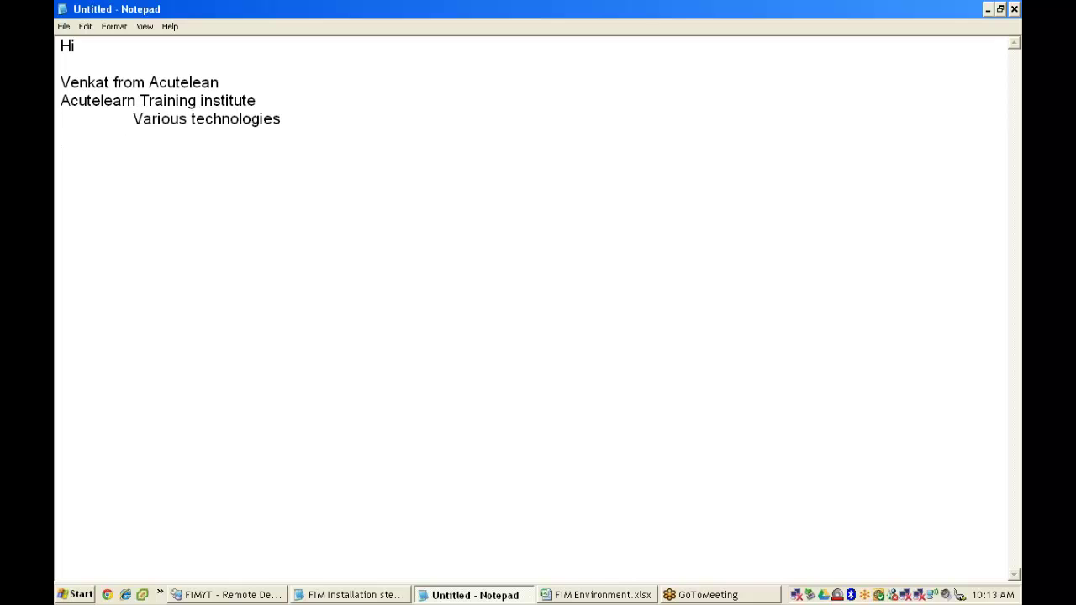
pyautogui.write('Vmware')
pyautogui.press('Return')
pyautogui.press('Tab')
pyautogui.press('Tab')
pyautogui.write('Citrix')
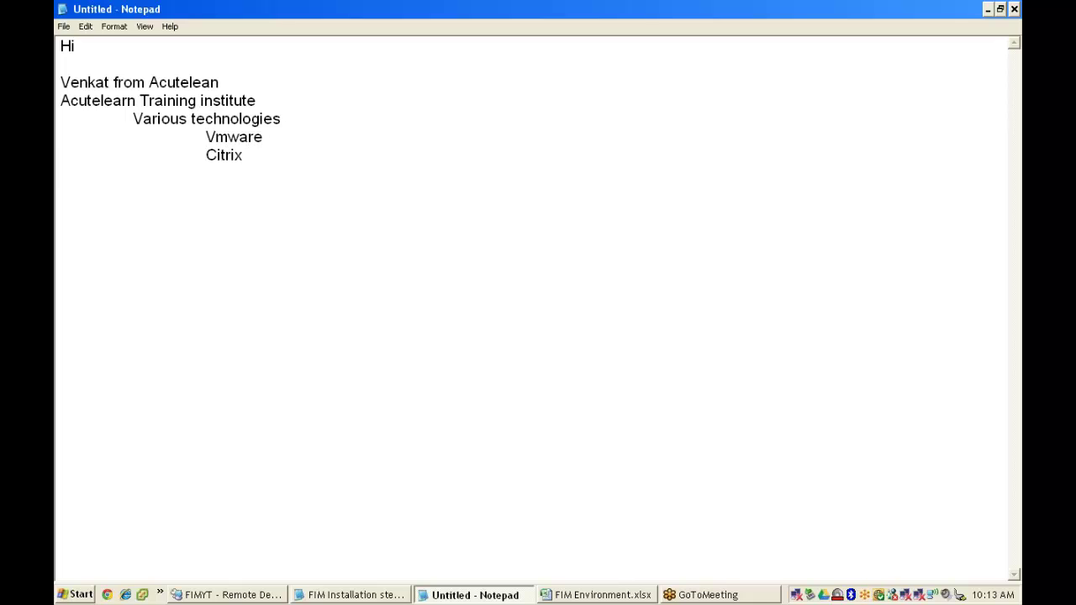
pyautogui.press('Return')
pyautogui.press('Tab')
pyautogui.press('Tab')
pyautogui.write('MS')
# Step: Add EMC, NetApp and CISCO to the list, then type the institute's contact e-mail below
pyautogui.press('Tab')
pyautogui.write('EMC')
pyautogui.write('NEt')
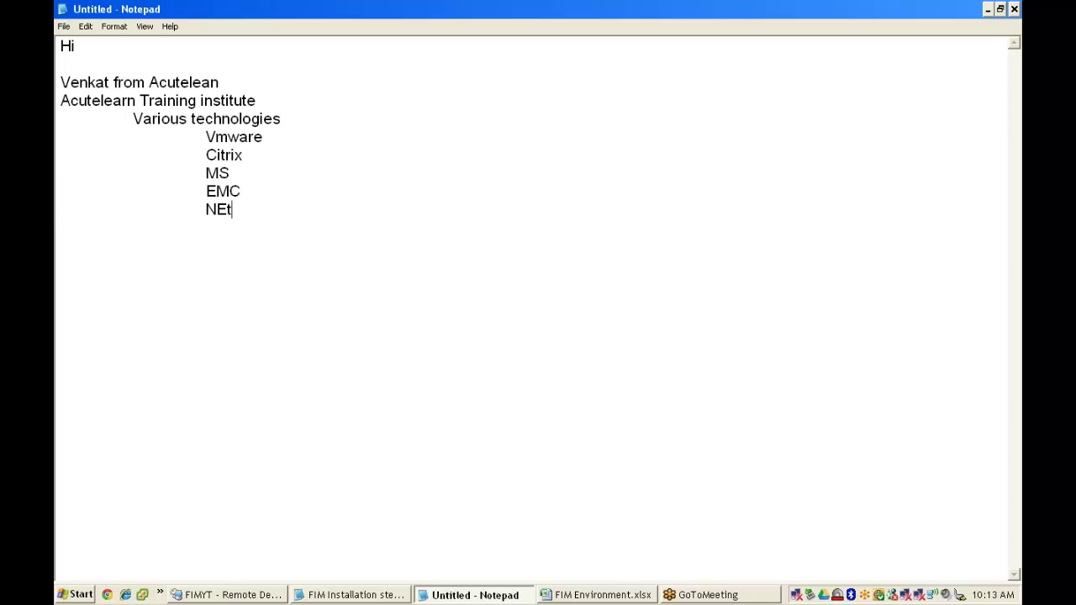
pyautogui.press('BackSpace')
pyautogui.press('BackSpace')
pyautogui.write('etApp')
pyautogui.press('Tab')
pyautogui.press('BackSpace')
pyautogui.write('CISCO')
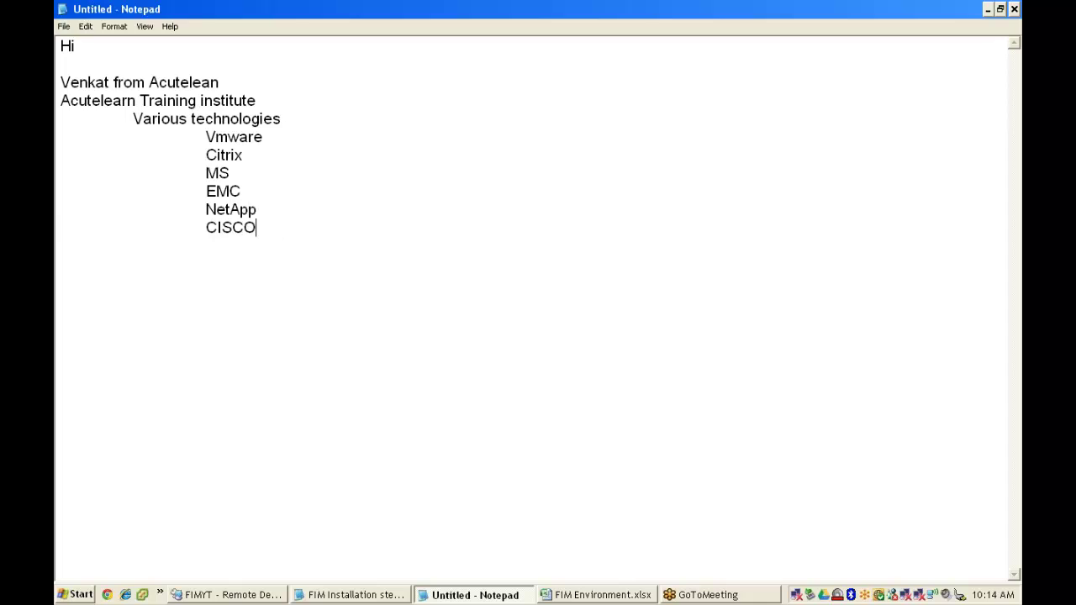
pyautogui.press('Return')
pyautogui.press('Tab')
pyautogui.press('Tab')
pyautogui.press('Return')
pyautogui.press('Return')
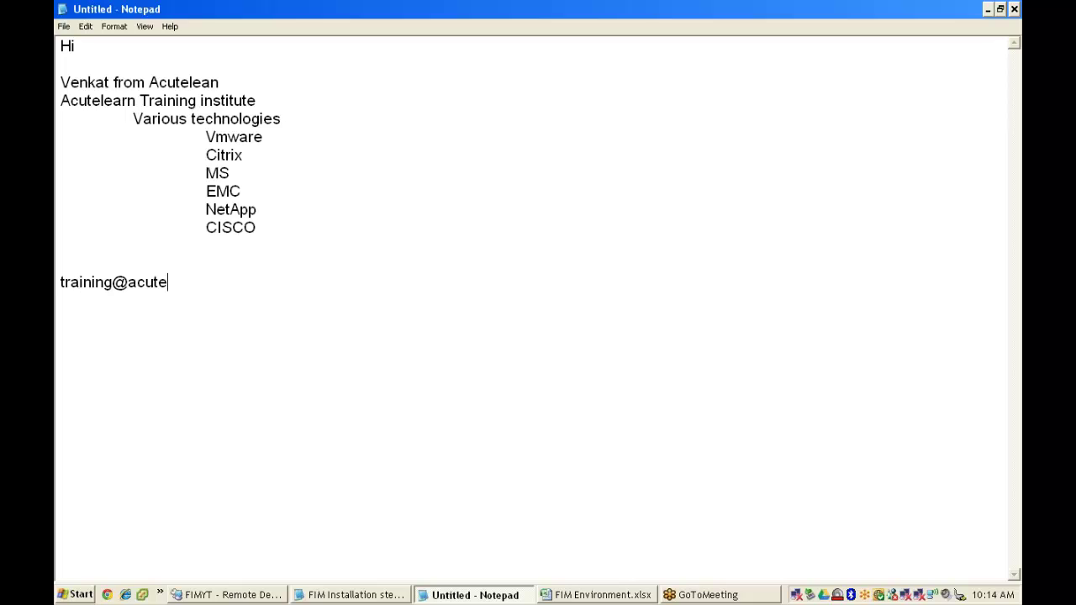
pyautogui.press('Return')
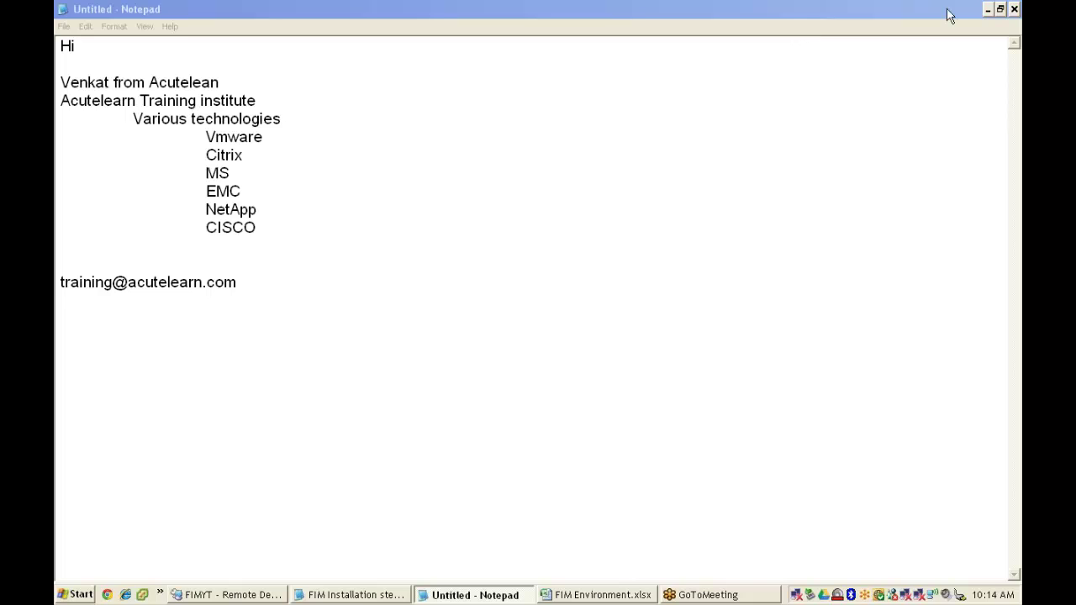
# Step: In FIM Installation steps.txt, extend the first heading with 'for Installation of FIM 2010 Sp1'
pyautogui.click(990, 9)
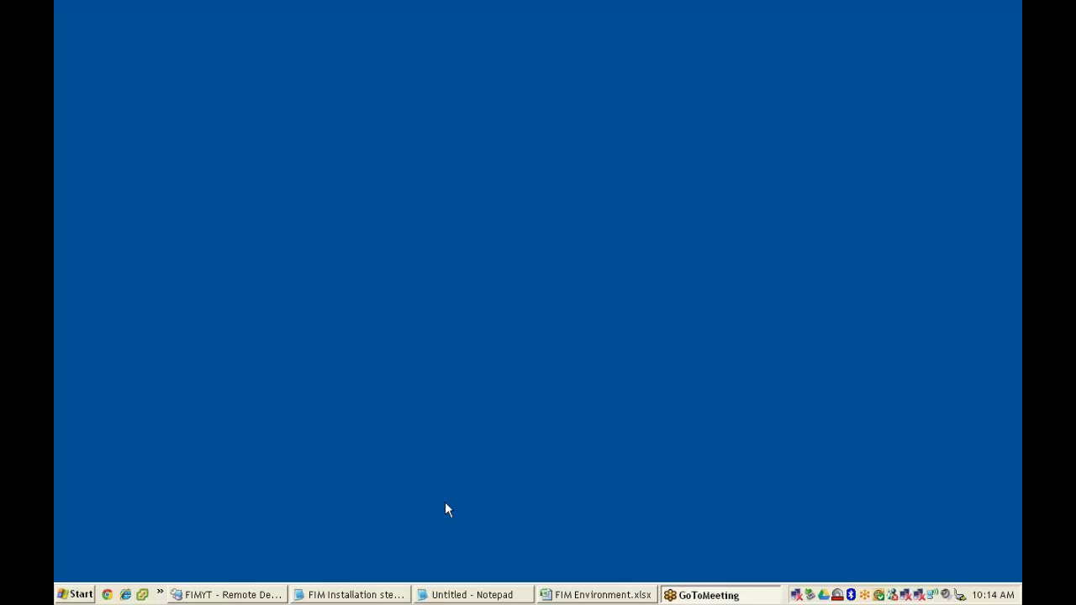
pyautogui.click(448, 597)
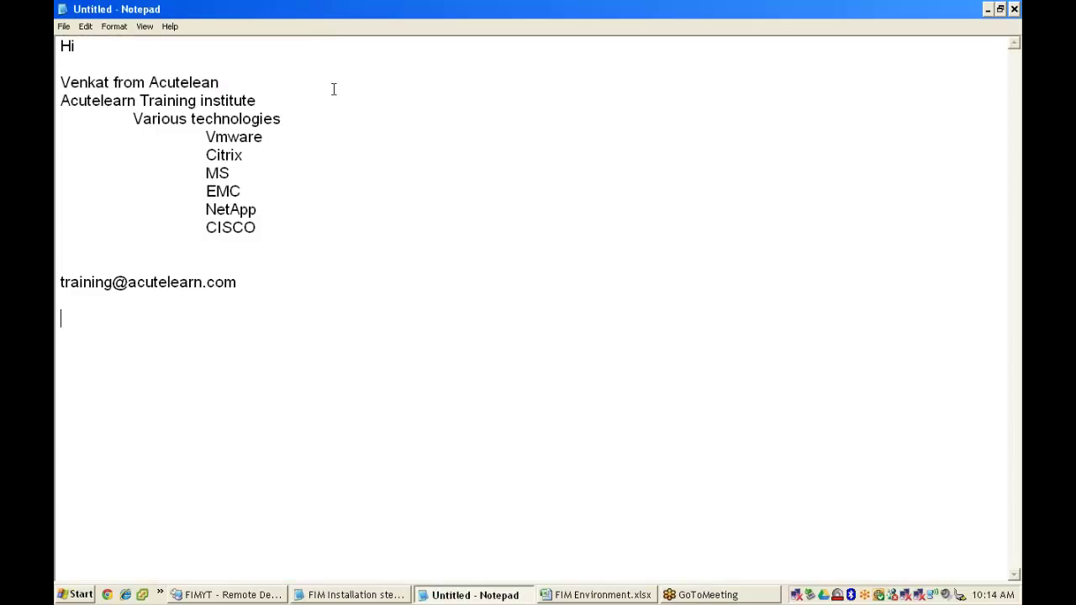
pyautogui.click(353, 595)
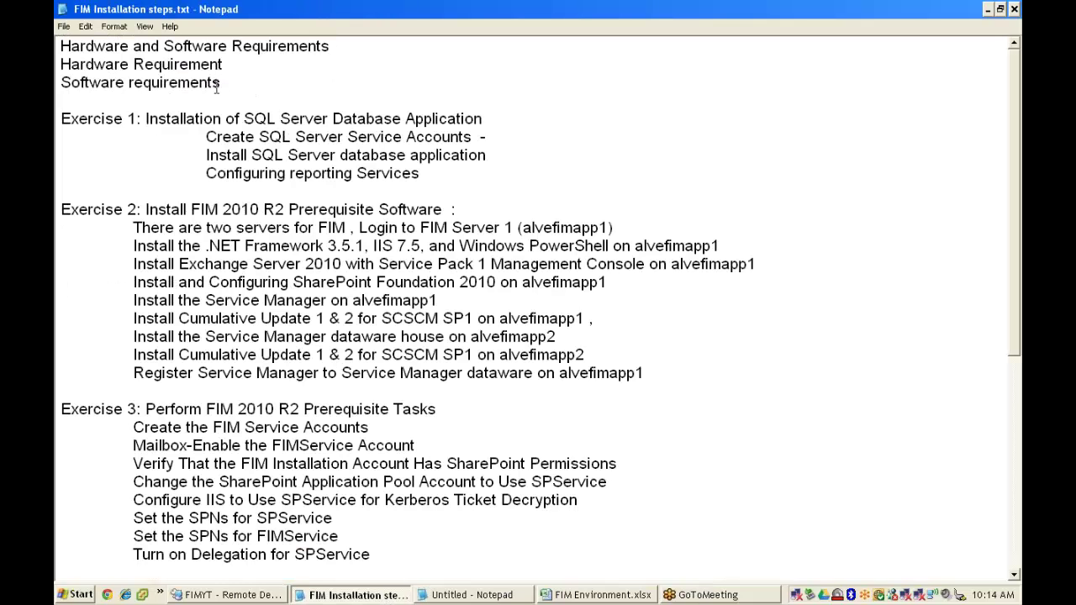
pyautogui.click(60, 46)
pyautogui.write('for Installation of ')
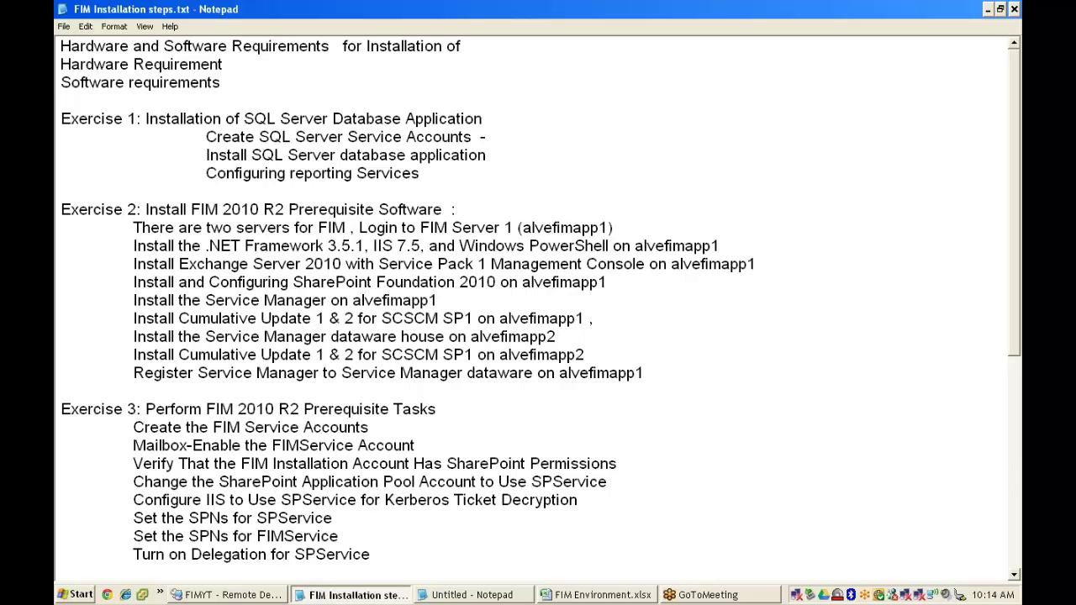
pyautogui.write('FIM 2010 Sp1')
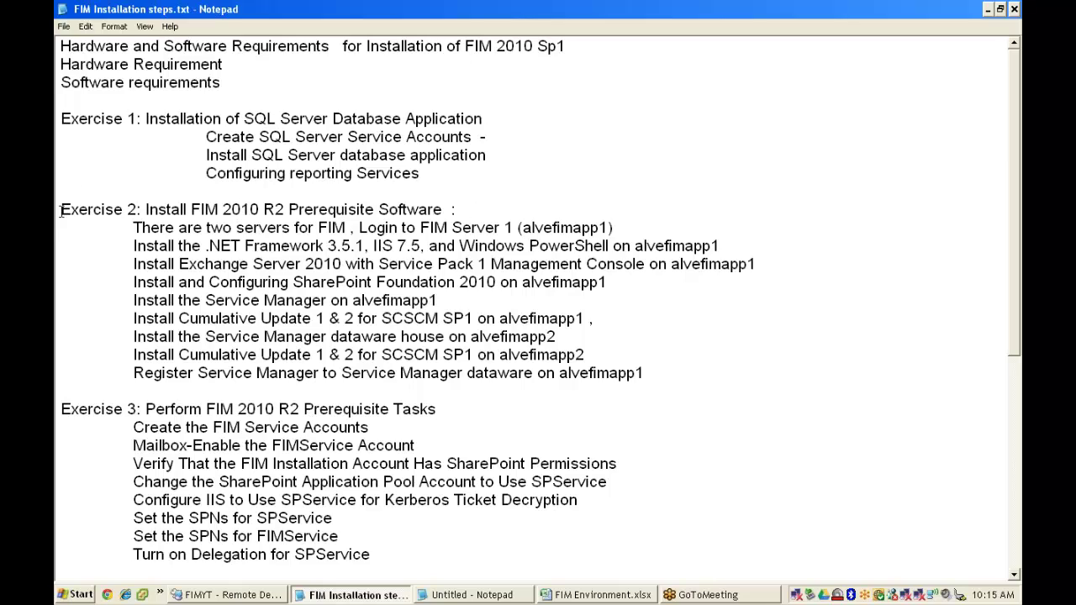
pyautogui.moveTo(146, 209); pyautogui.dragTo(465, 210)
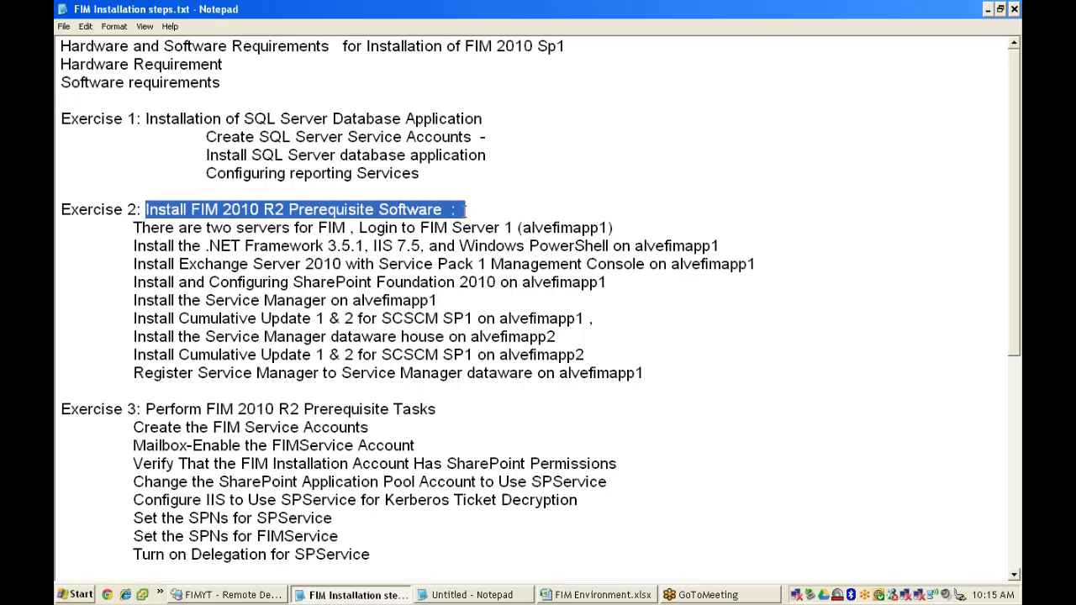
pyautogui.scroll(-3, 462, 210)
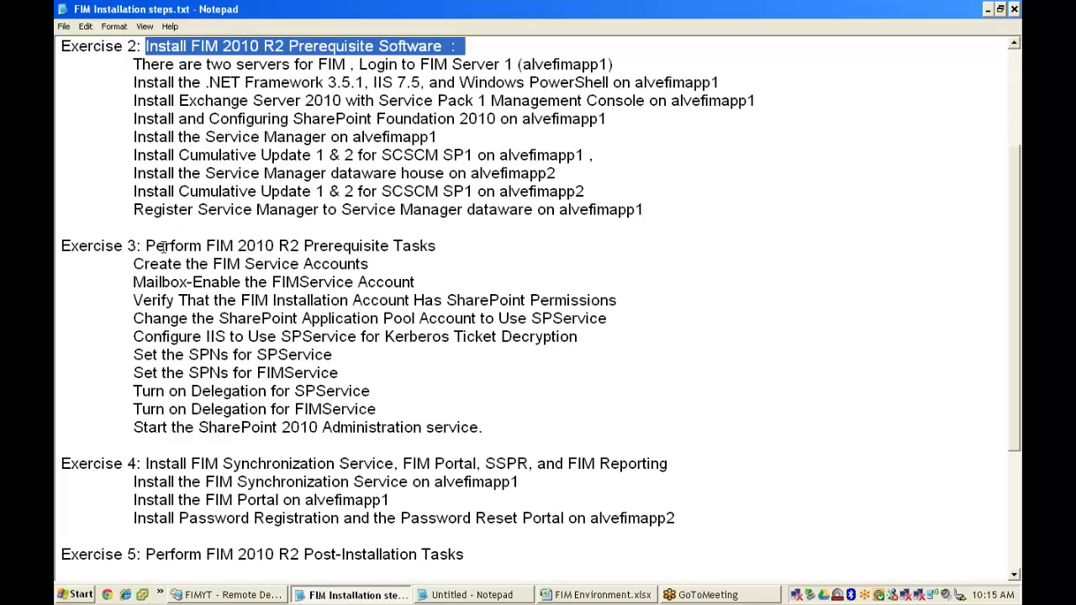
pyautogui.moveTo(147, 245); pyautogui.dragTo(445, 241)
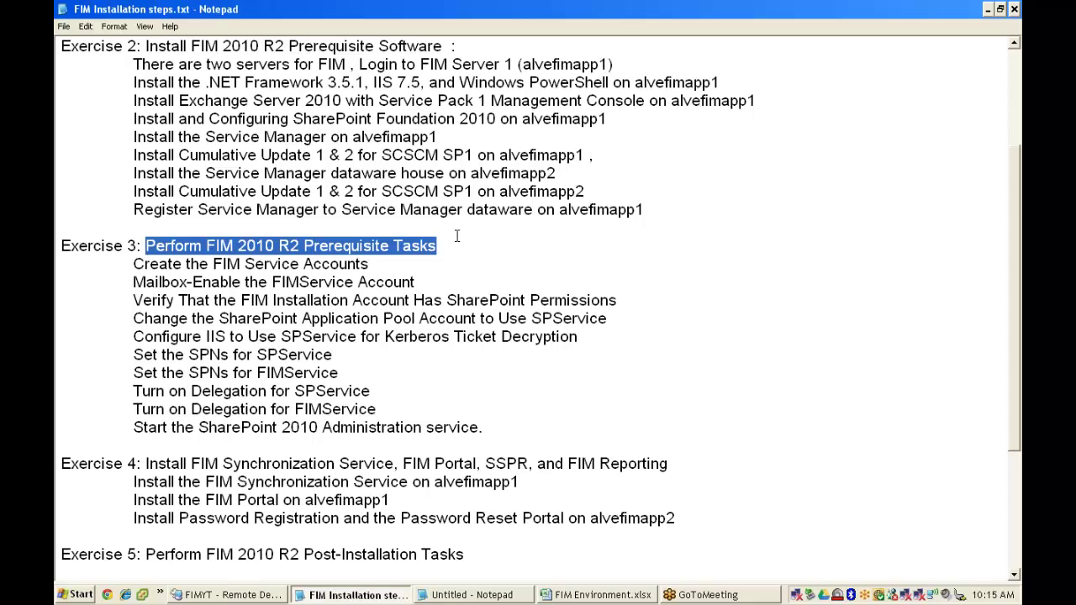
pyautogui.scroll(-2, 456, 243)
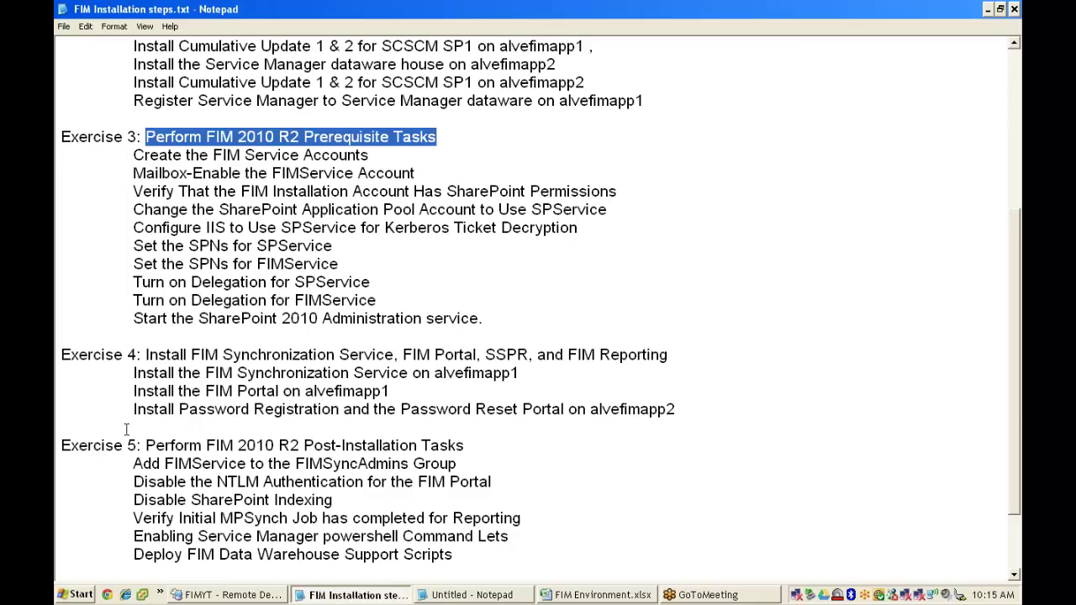
pyautogui.scroll(-2, 126, 430)
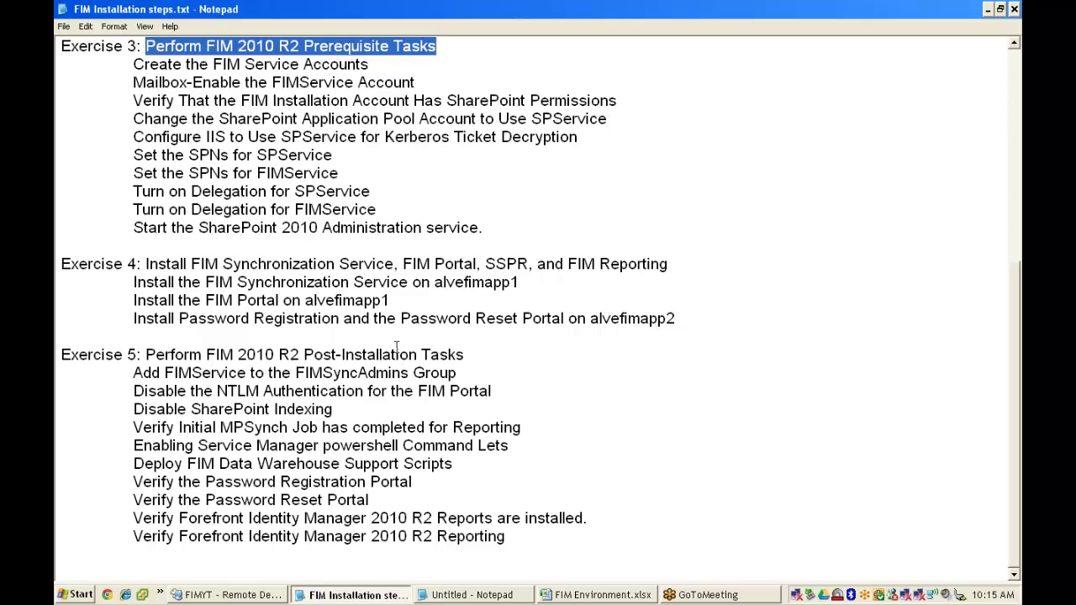
pyautogui.scroll(7, 396, 348)
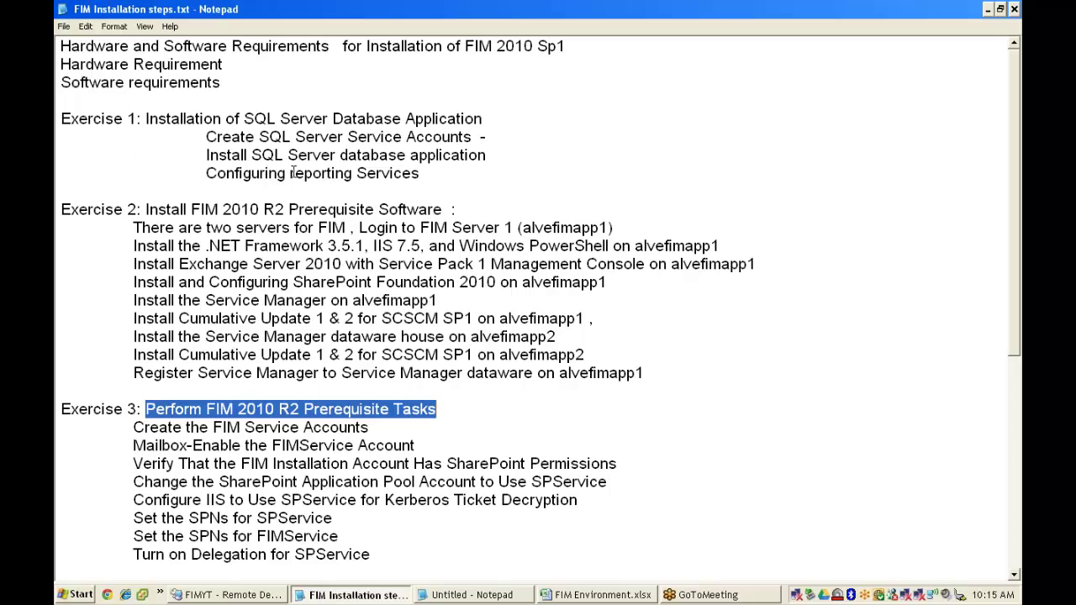
# Step: Paste the requirements and Exercise 1 text into a new maximized Notepad document
pyautogui.moveTo(423, 174); pyautogui.dragTo(57, 47)
pyautogui.hotkey('ctrl', 'c')
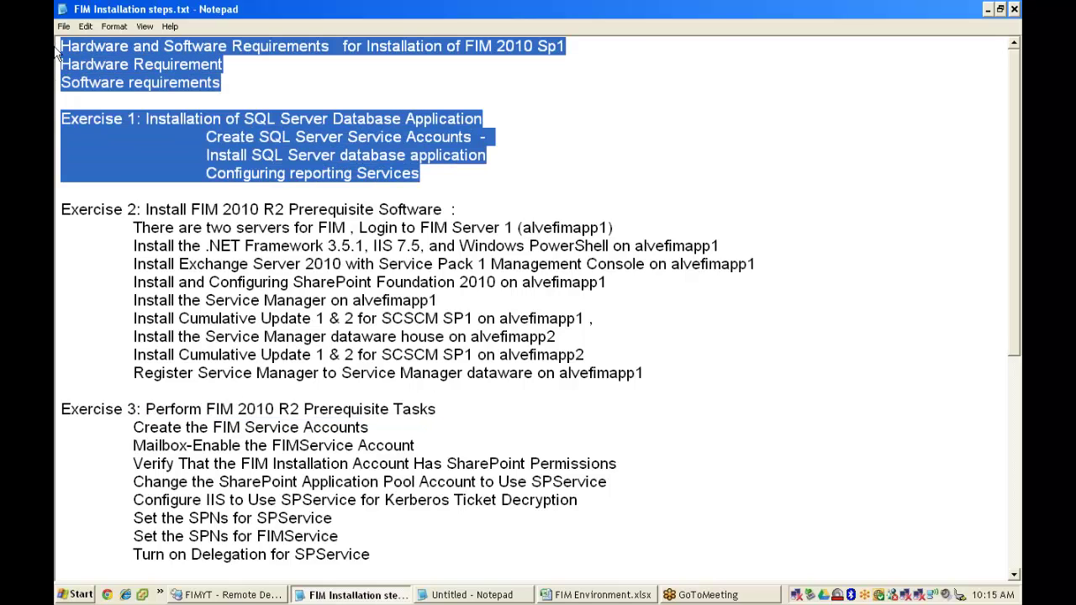
pyautogui.click(74, 596)
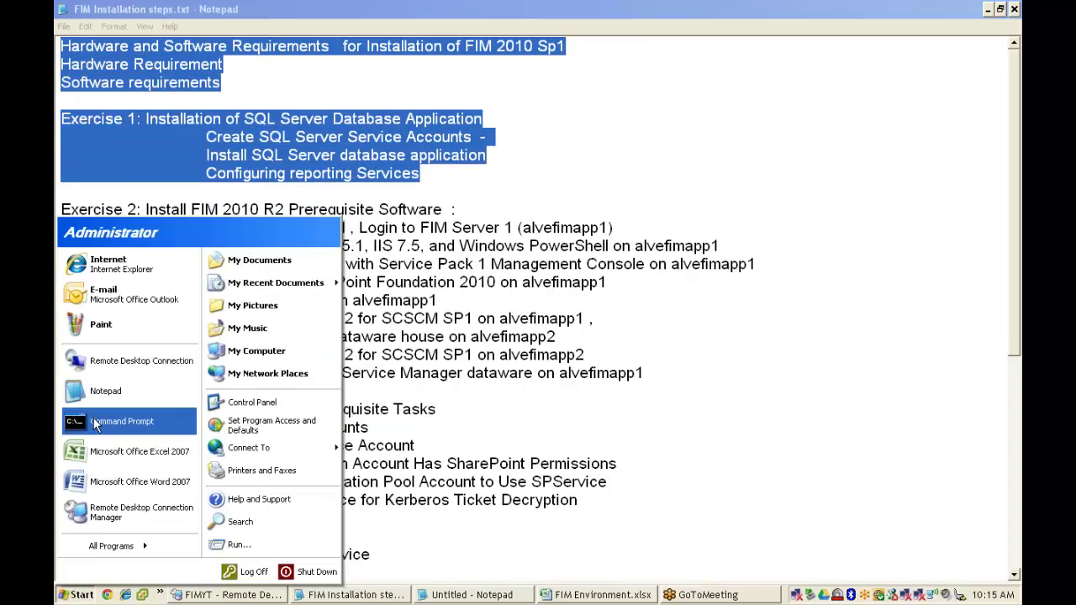
pyautogui.click(109, 391)
pyautogui.doubleClick(307, 153)
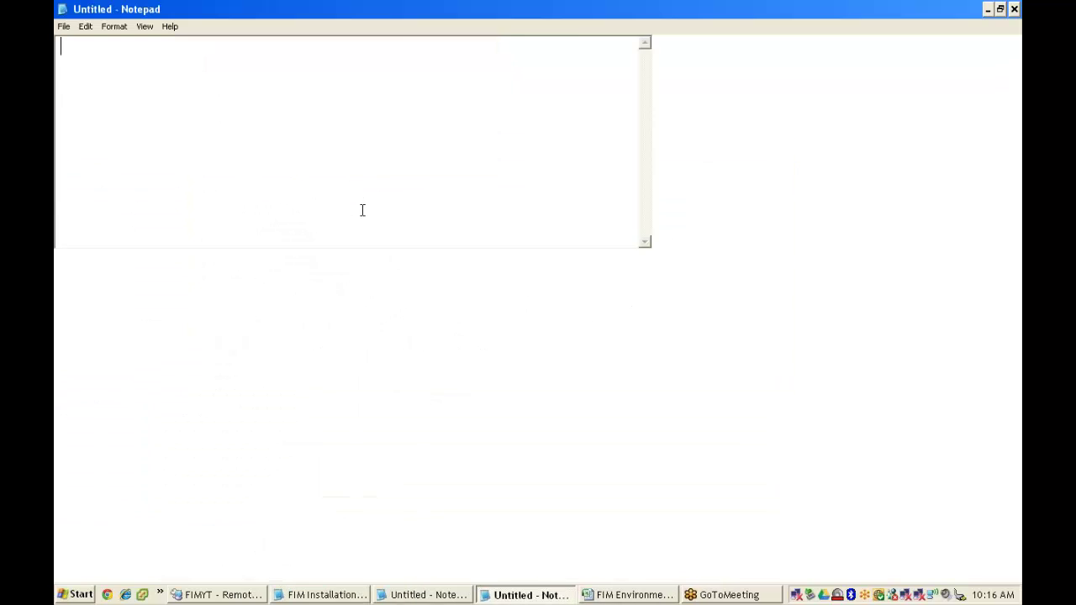
pyautogui.hotkey('ctrl', 'v')
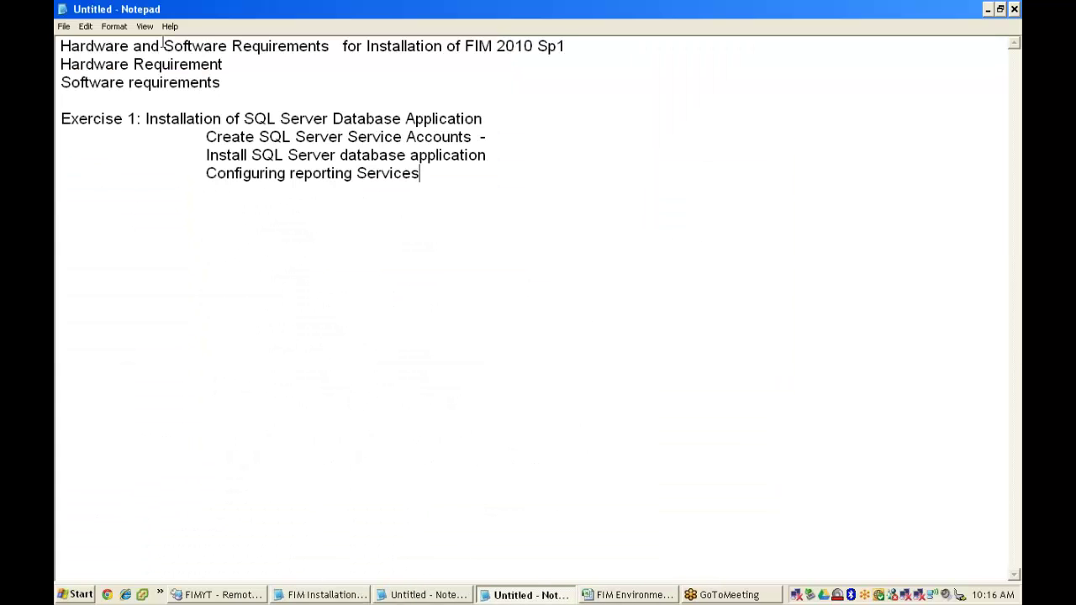
pyautogui.click(577, 47)
pyautogui.click(258, 63)
# Step: Add a blank indented line under Hardware Requirement and list Windows Server 2008 R2 and SQL Server 2008 R2
pyautogui.press('Return')
pyautogui.press('Tab')
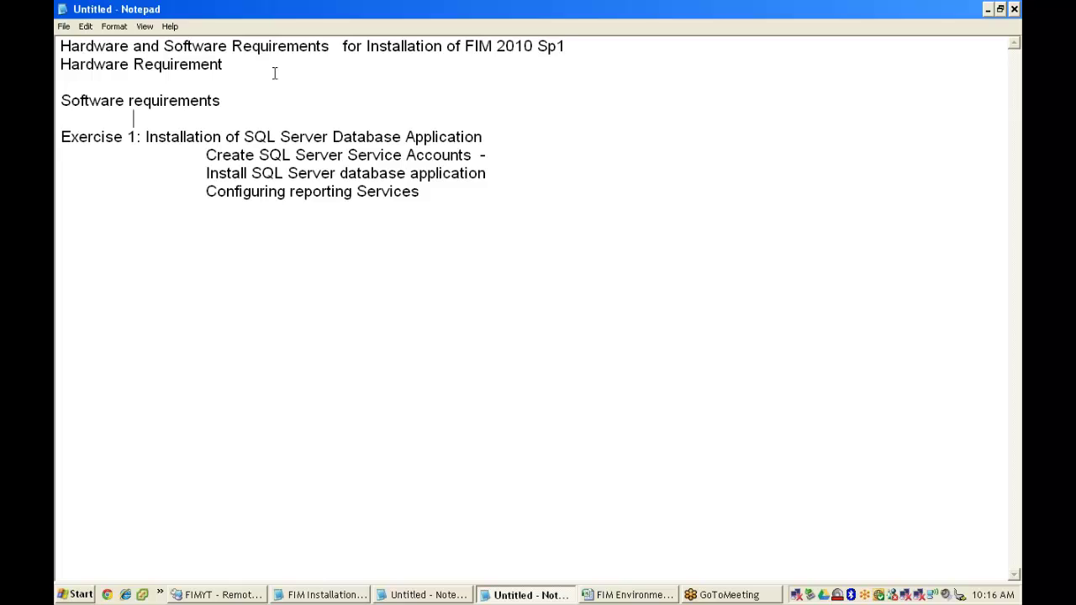
pyautogui.press('Tab')
pyautogui.write('Window')
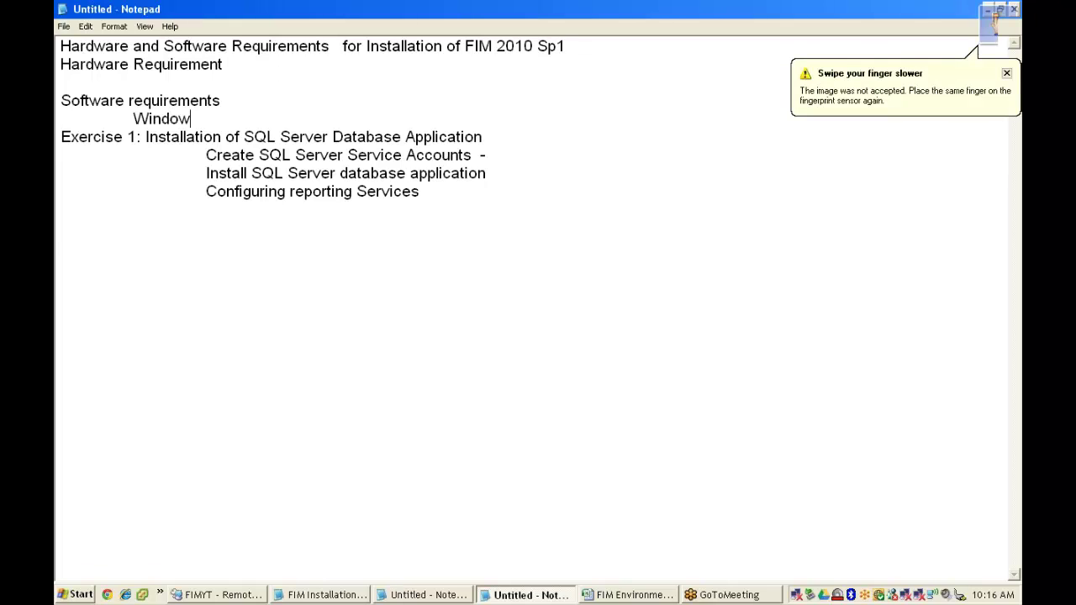
pyautogui.write('s Server 20')
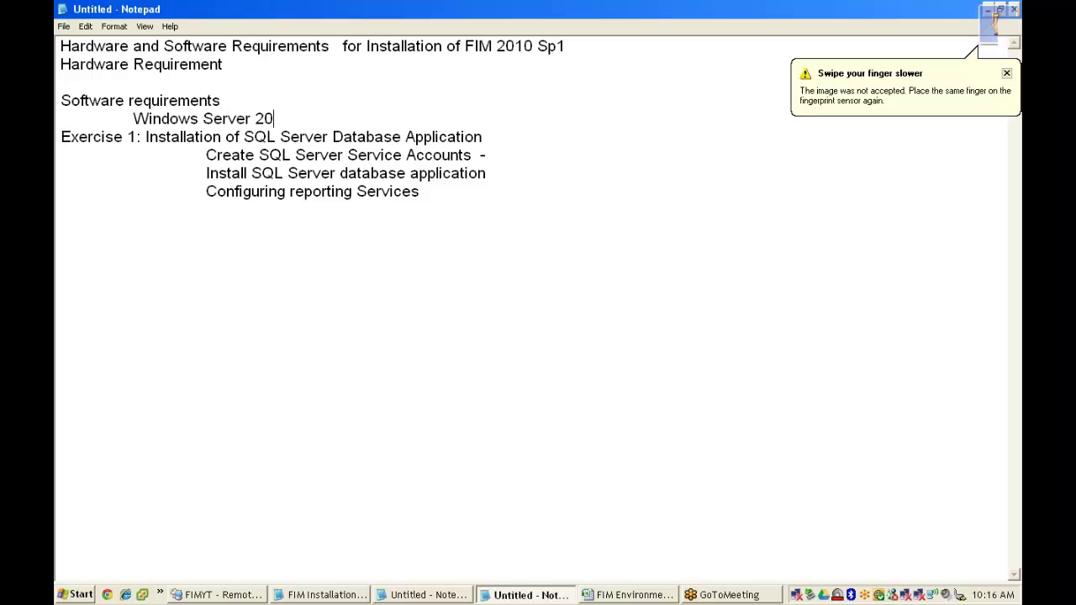
pyautogui.write('08 R2')
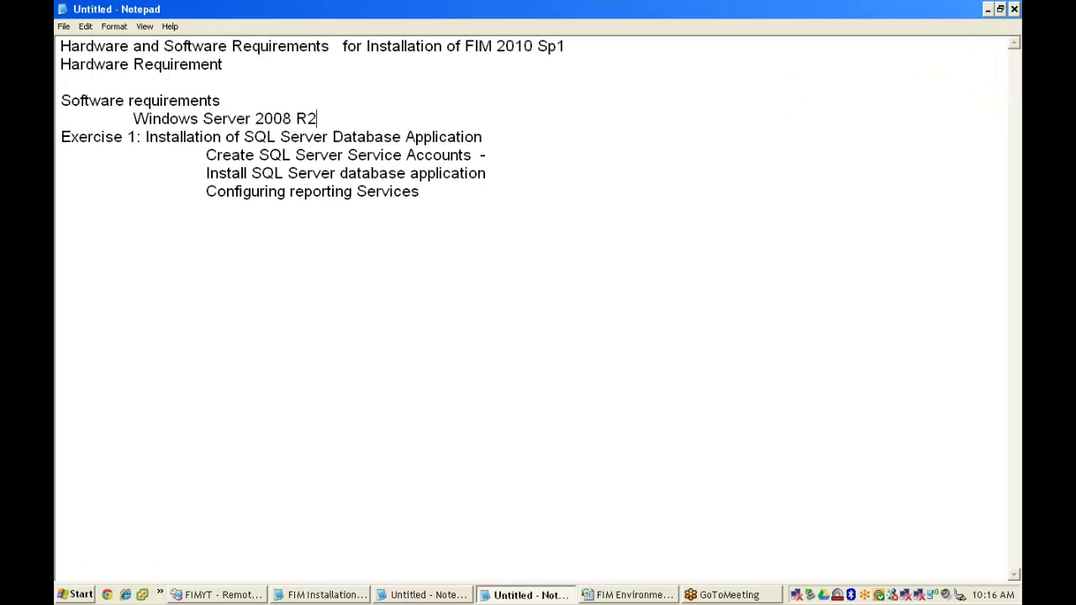
pyautogui.press('Return')
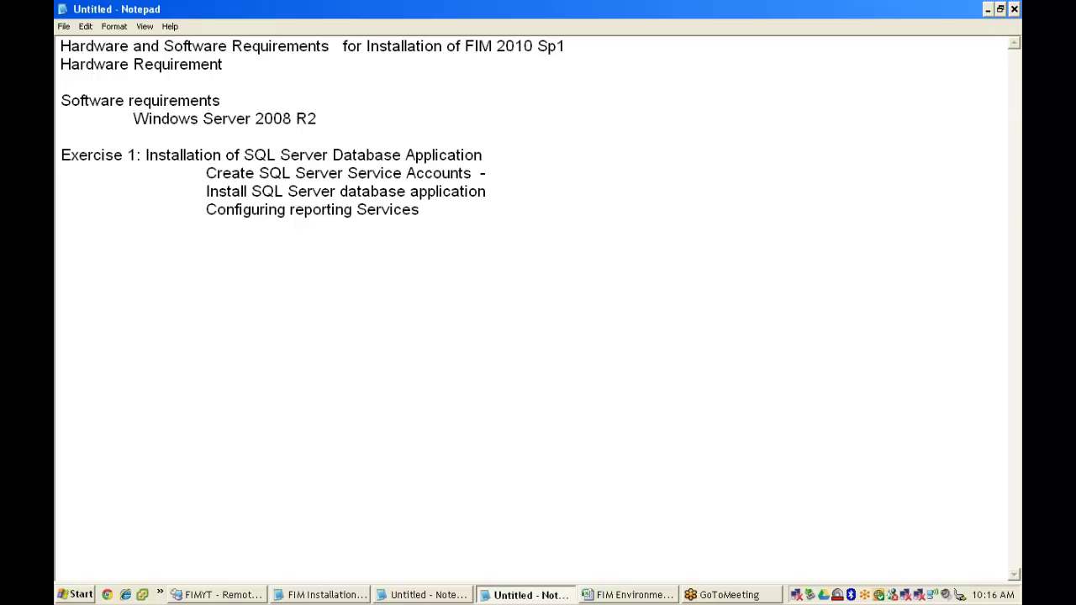
pyautogui.write('SQL Server 2008 ')
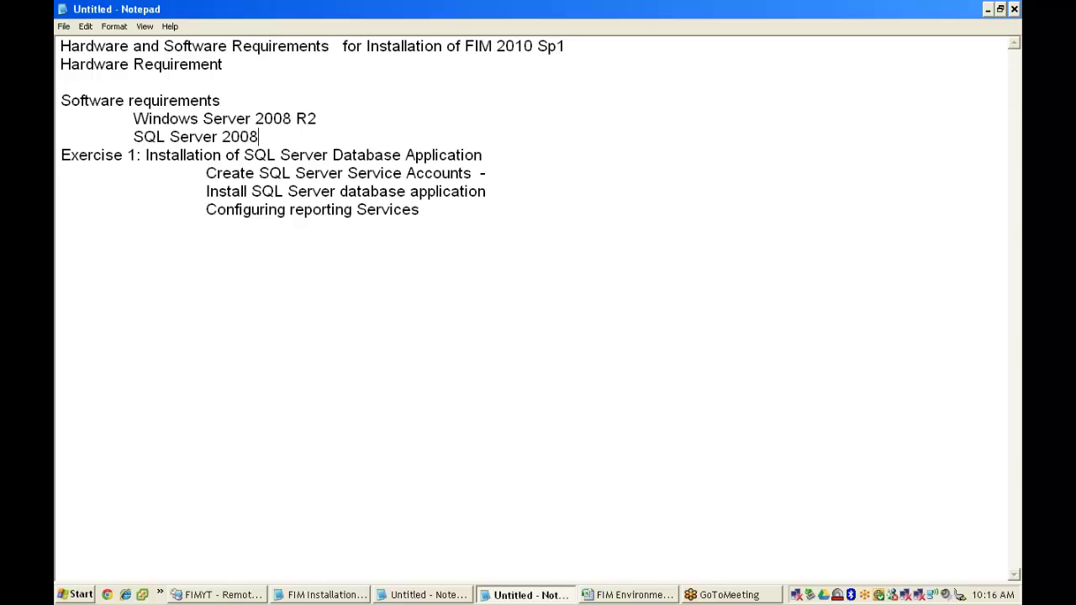
pyautogui.write('R2')
# Step: Add Sharepoint foundation 2010, FIM 2010, System Center Service Manager and Exchange Server as software items
pyautogui.press('Return')
pyautogui.press('Tab')
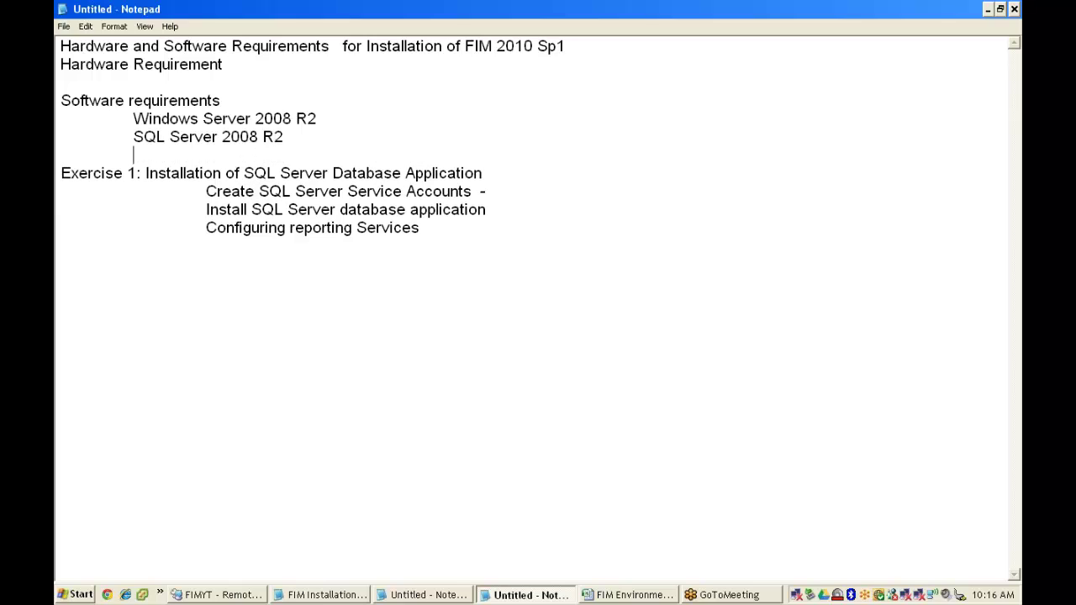
pyautogui.write('Sharepoint ')
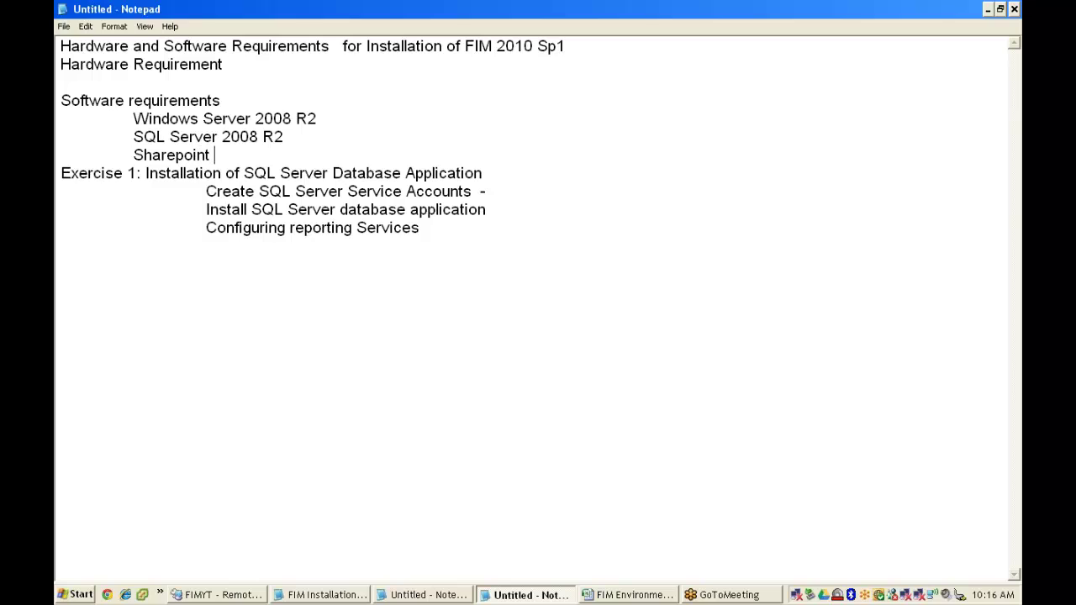
pyautogui.write('foundation 2010')
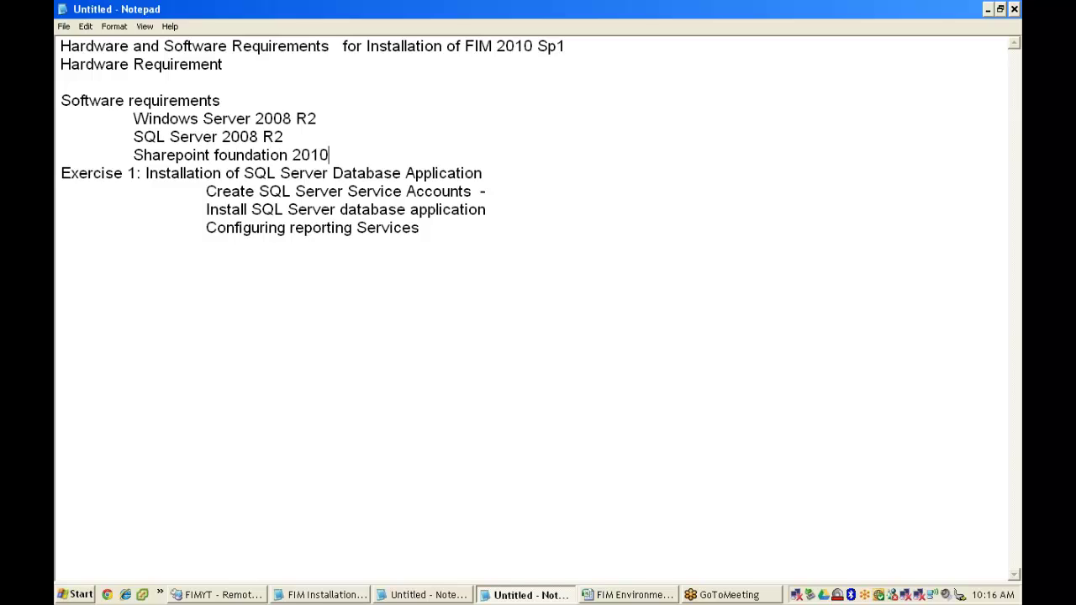
pyautogui.press('Return')
pyautogui.press('Tab')
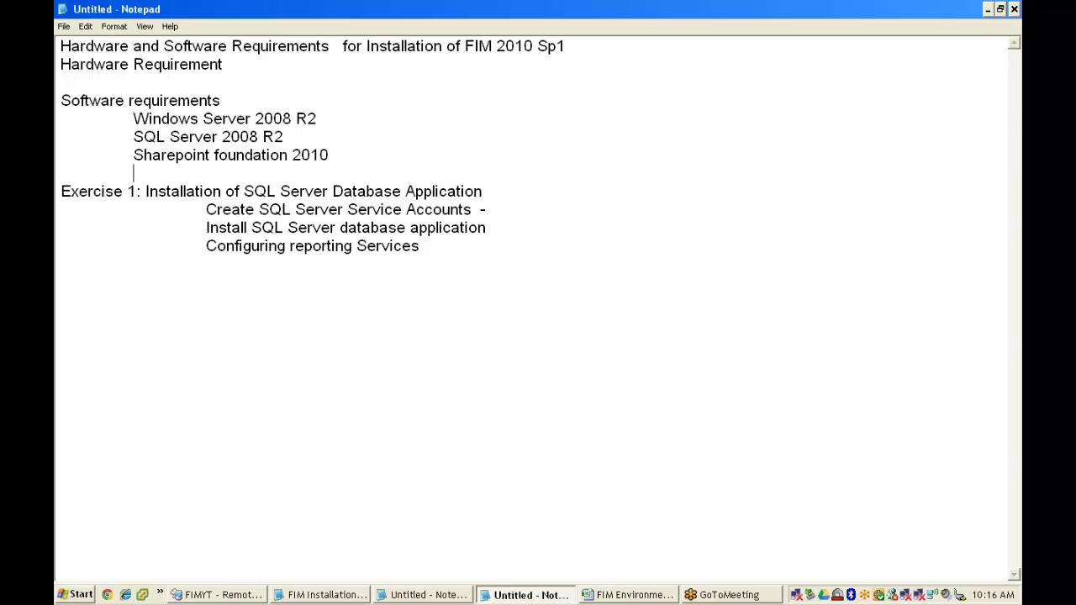
pyautogui.write('FIM 2010')
pyautogui.press('Return')
pyautogui.press('Tab')
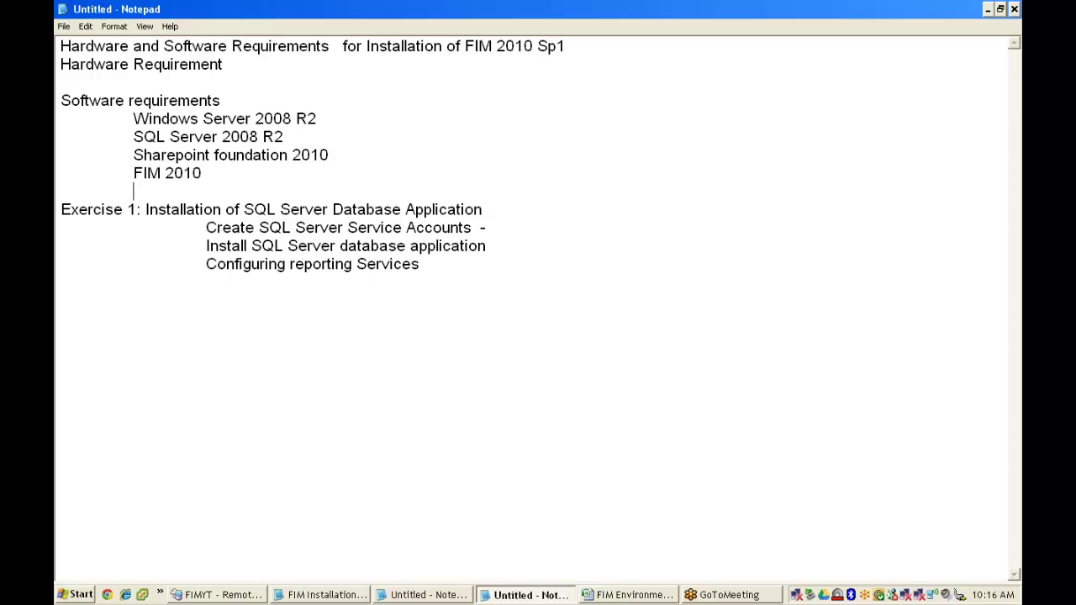
pyautogui.write('System Center S')
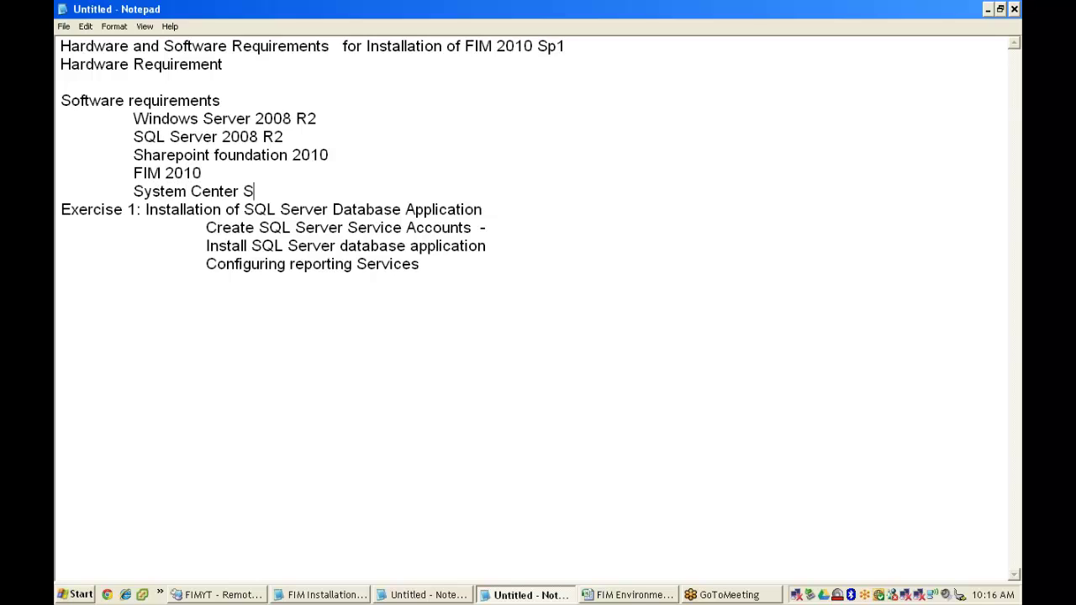
pyautogui.write('ervice Manager')
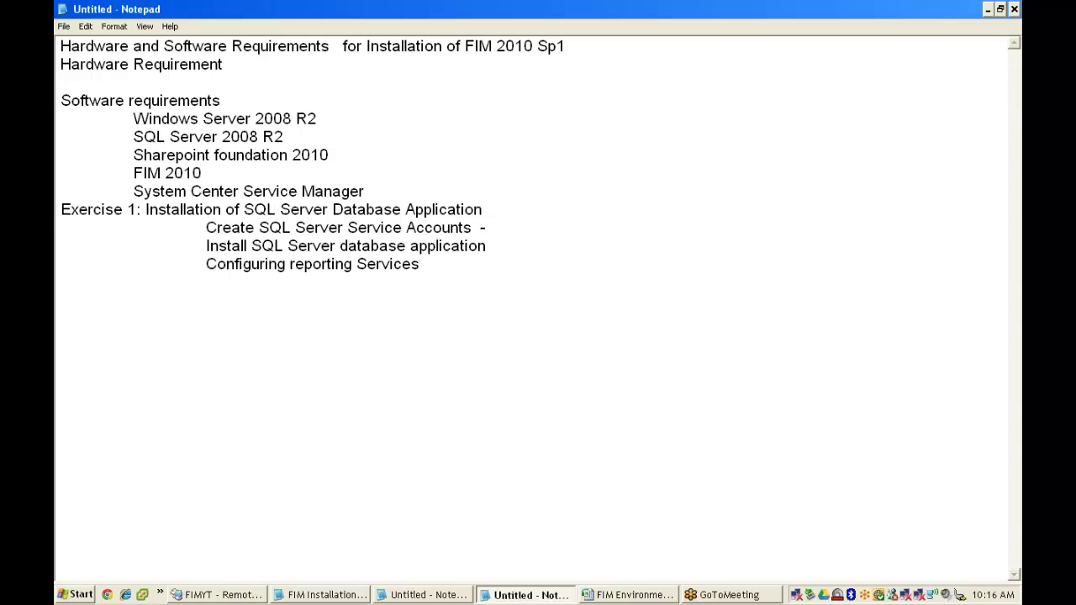
pyautogui.press('Return')
pyautogui.press('Return')
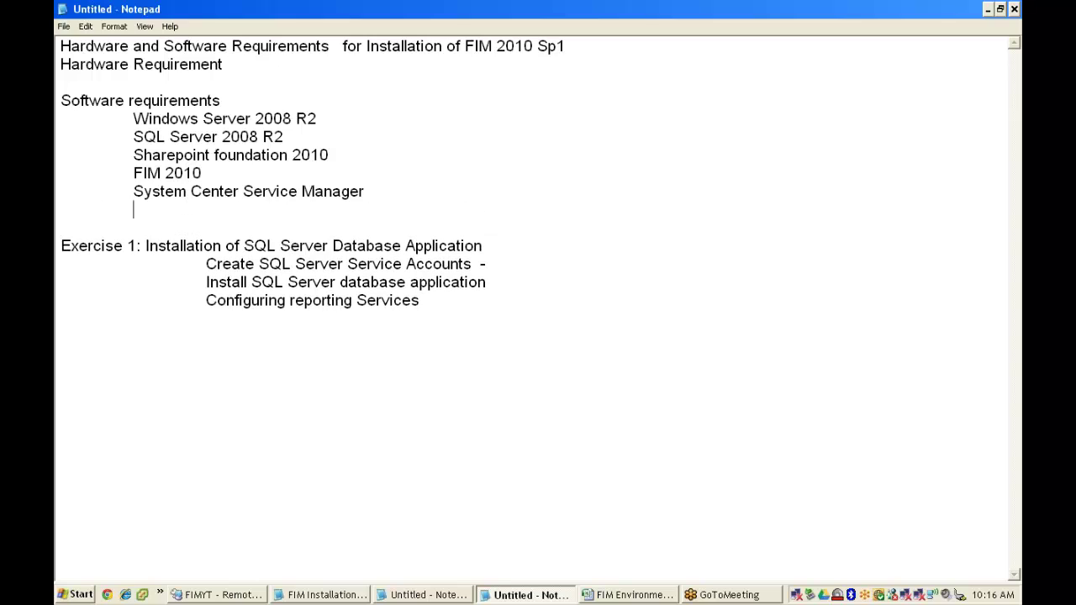
pyautogui.write('Exchange SEr')
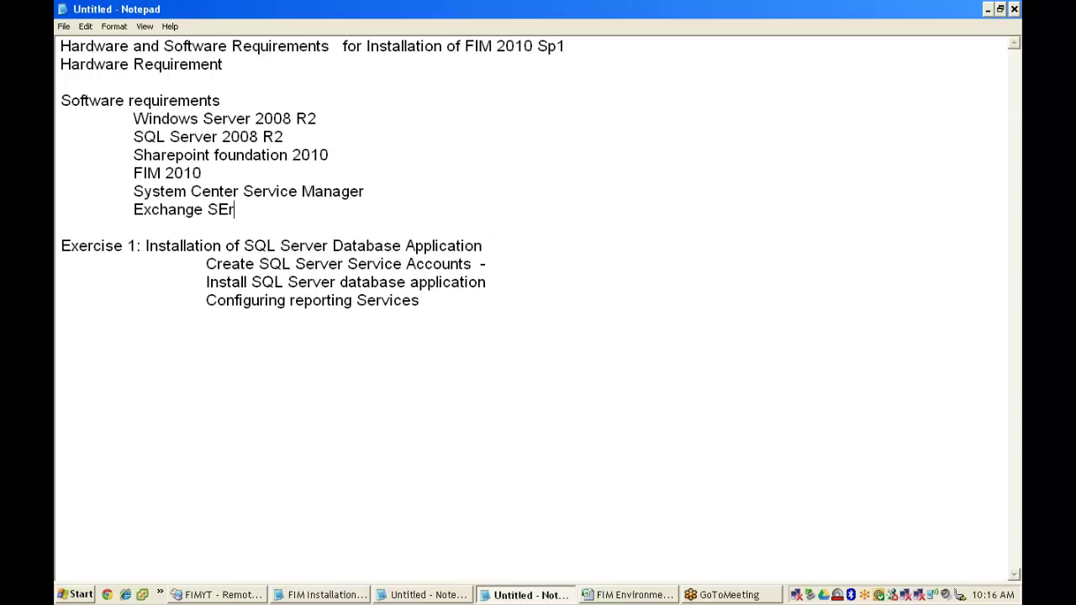
pyautogui.write('ve')
pyautogui.press('BackSpace')
pyautogui.press('BackSpace')
pyautogui.press('BackSpace')
pyautogui.press('BackSpace')
pyautogui.write('erver')
pyautogui.press('Up')
pyautogui.press('Up')
pyautogui.hotkey('shift', 'Down')
pyautogui.hotkey('shift', 'Down')
pyautogui.hotkey('shift', 'Down')
pyautogui.hotkey('shift', 'Down')
pyautogui.hotkey('shift', 'Down')
pyautogui.hotkey('shift', 'Down')
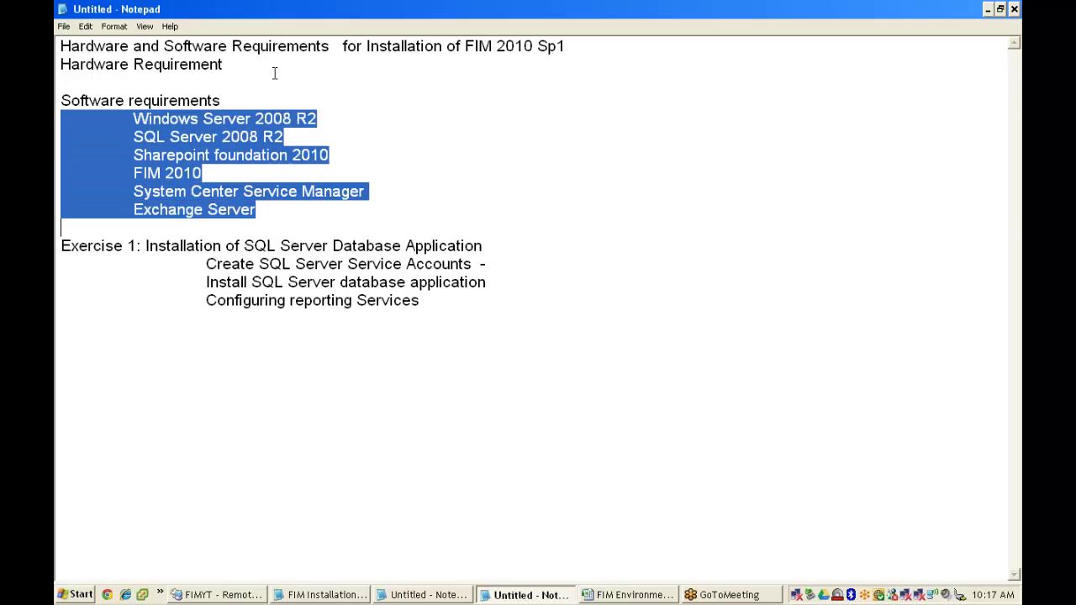
# Step: Write the AD server line: Windows server 2008, 4 GB, 1 Core processor
pyautogui.press('Up')
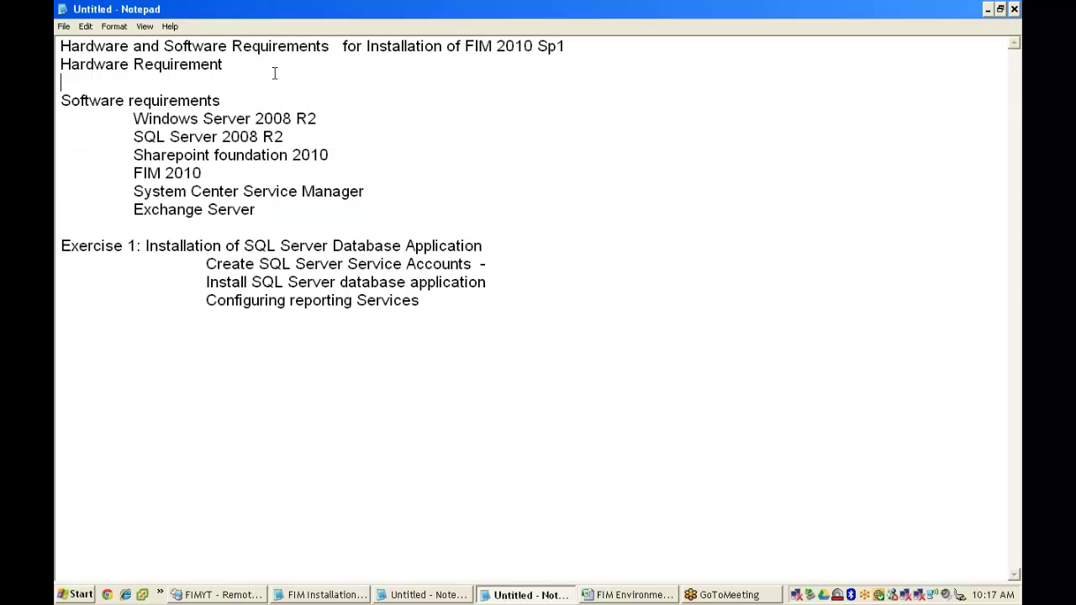
pyautogui.press('Tab')
pyautogui.write('Server - AD , Windows')
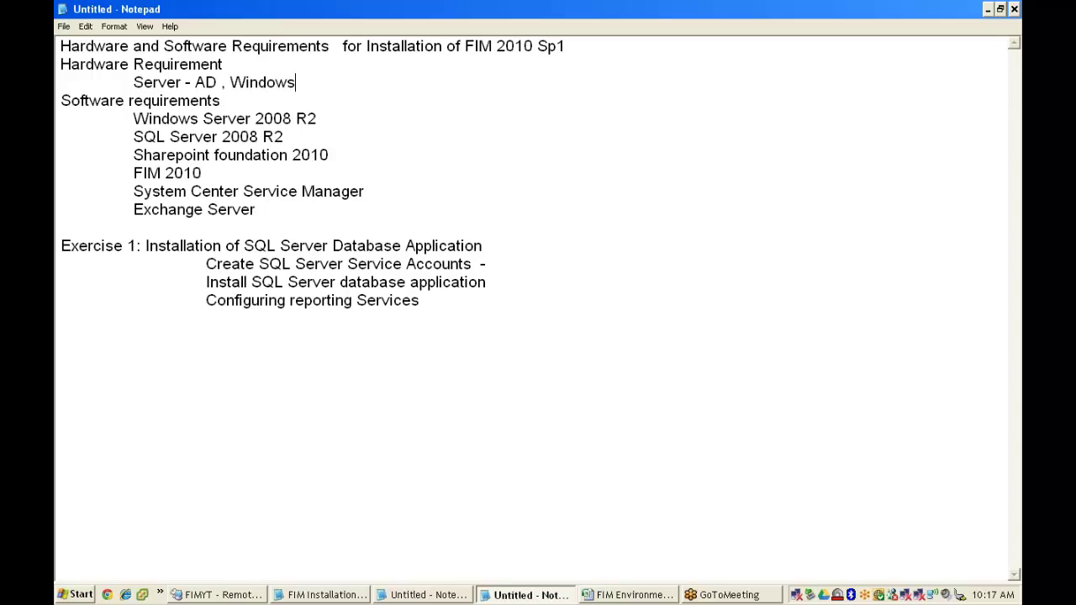
pyautogui.write(' server 2008 ')
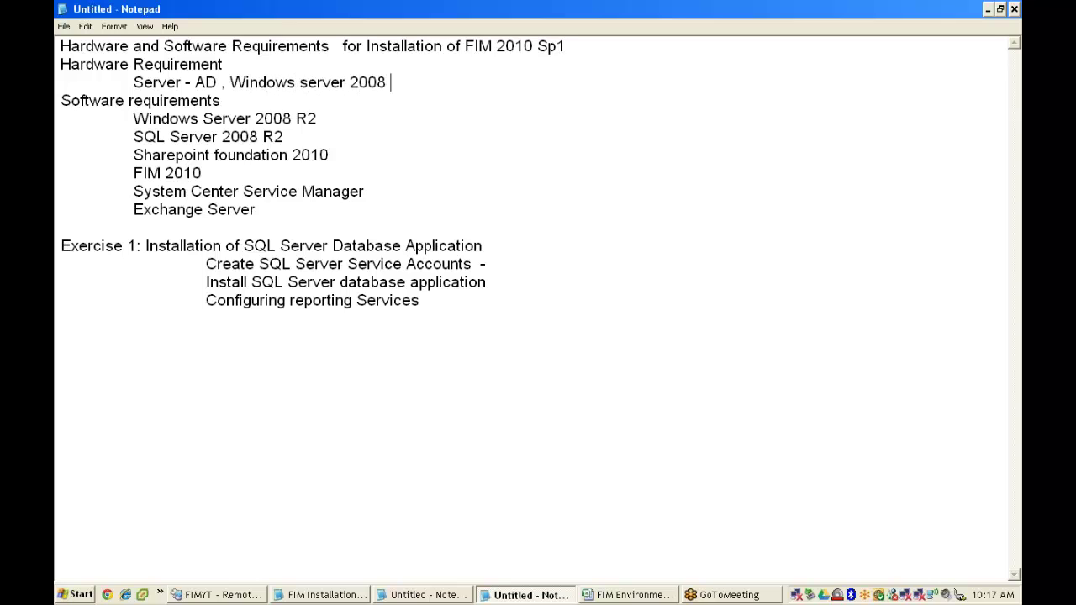
pyautogui.write('--  4 GB, 1 Core processor')
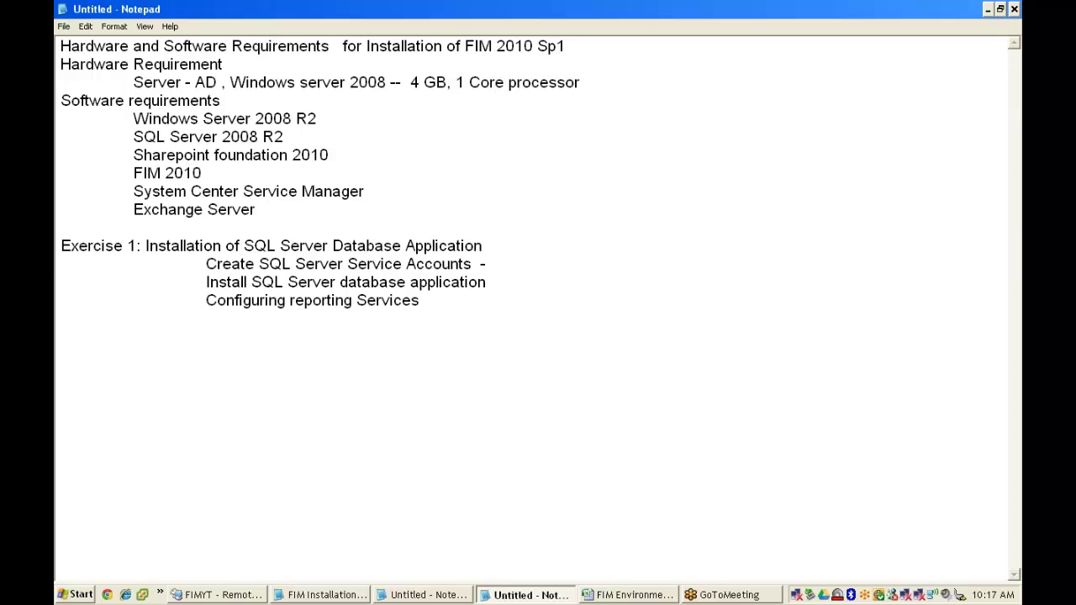
# Step: Add the Exchange server line: Windows server 2008 R2, Exchange Server 2010, 4 GB RAM, 1 Core processor, 40 GB
pyautogui.press('Return')
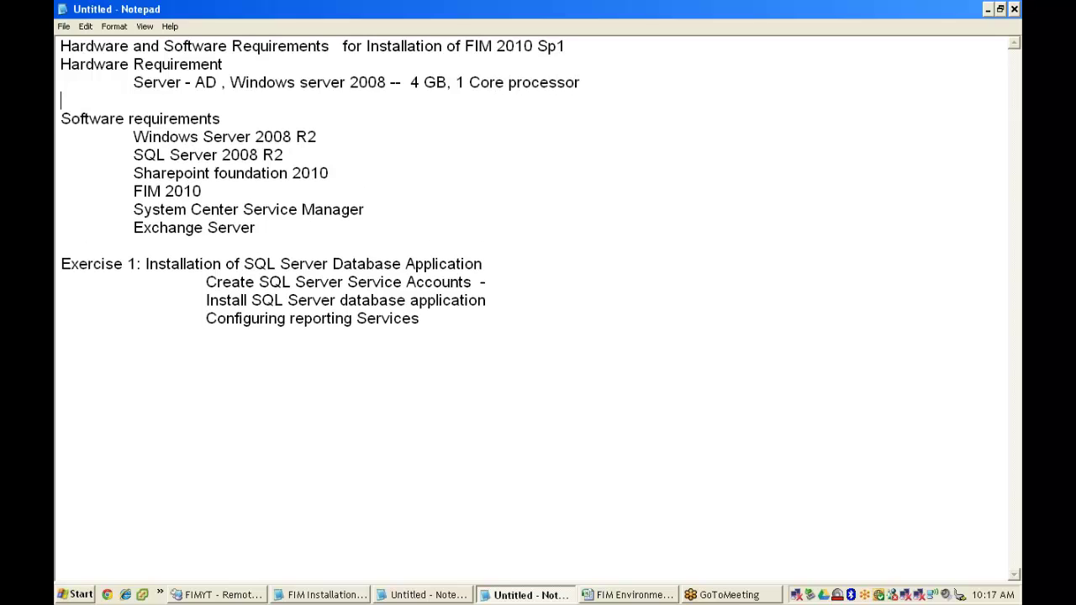
pyautogui.write('Server')
pyautogui.press('BackSpace')
pyautogui.write('- Exchange , ')
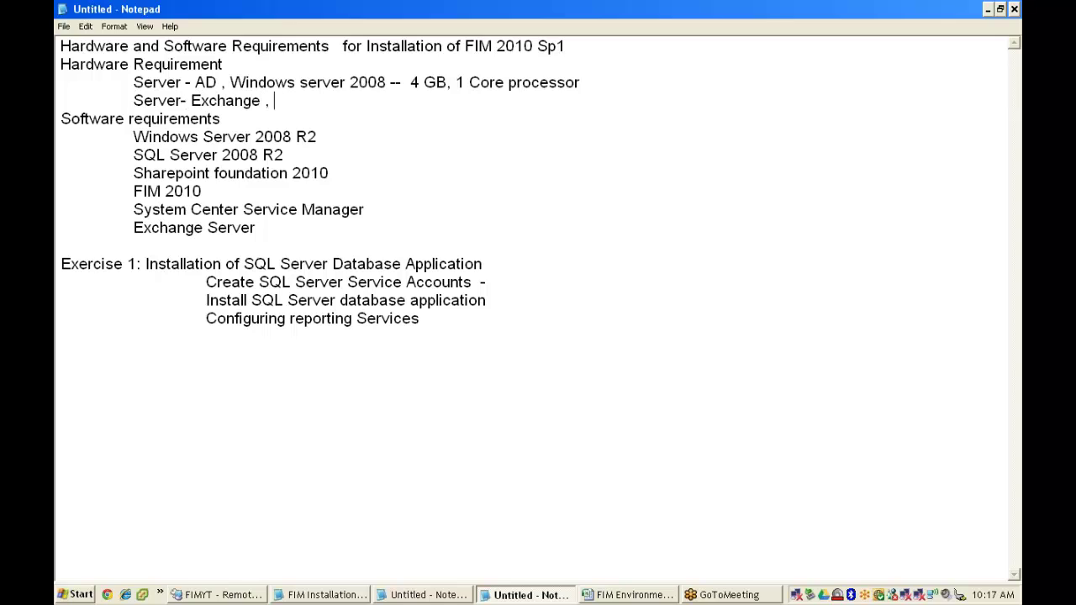
pyautogui.write(' Windows server ')
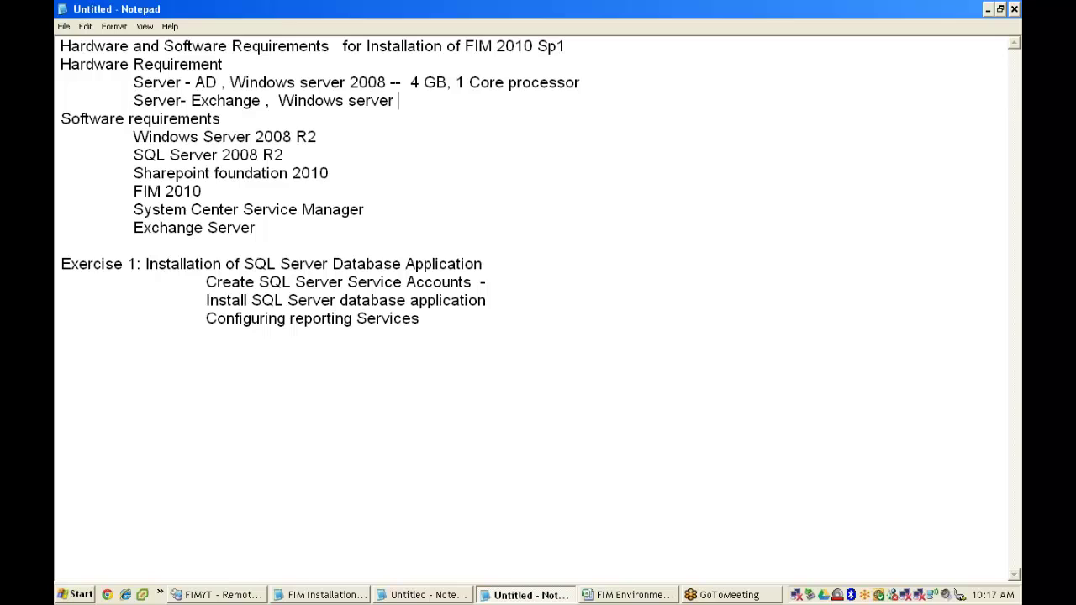
pyautogui.write('2008 R2, Exca')
pyautogui.press('BackSpace')
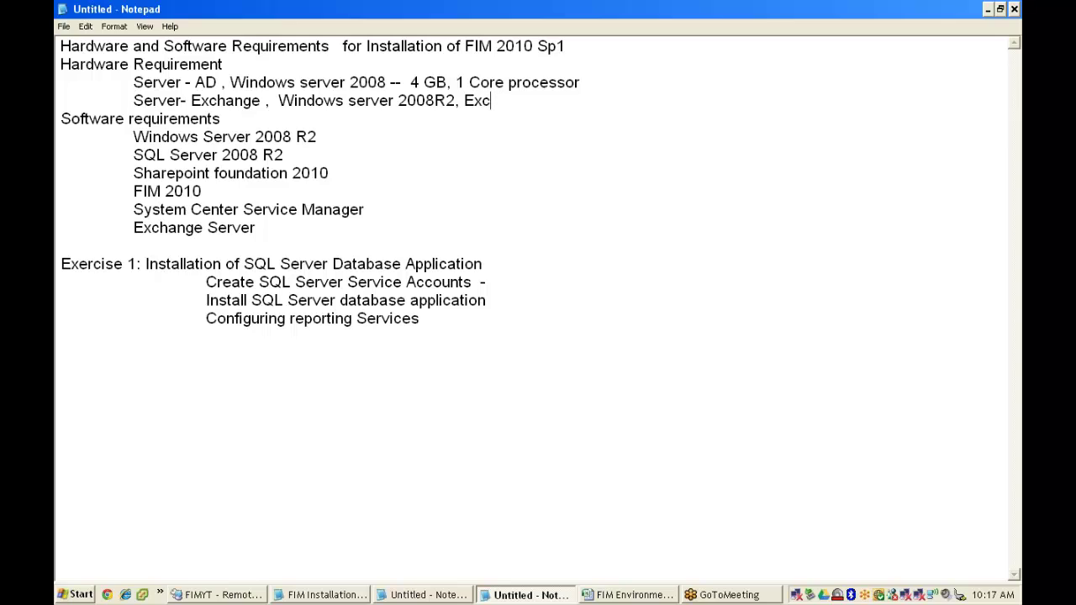
pyautogui.write('chan')
pyautogui.press('BackSpace')
pyautogui.press('BackSpace')
pyautogui.press('BackSpace')
pyautogui.press('BackSpace')
pyautogui.write('hange Server 2010  ')
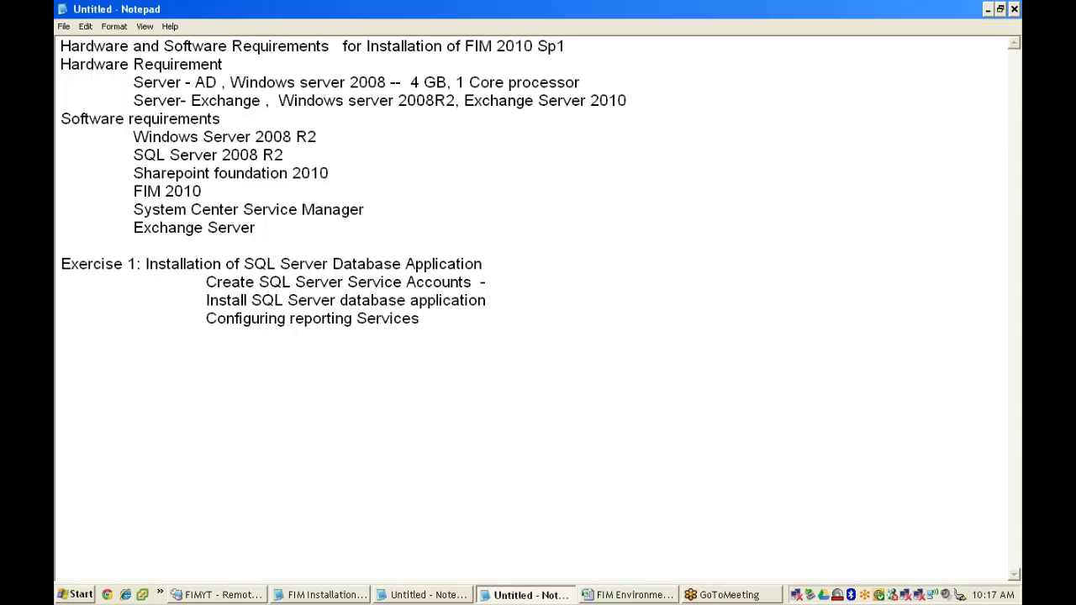
pyautogui.write('--- 4 GB RAM, 1 Cor')
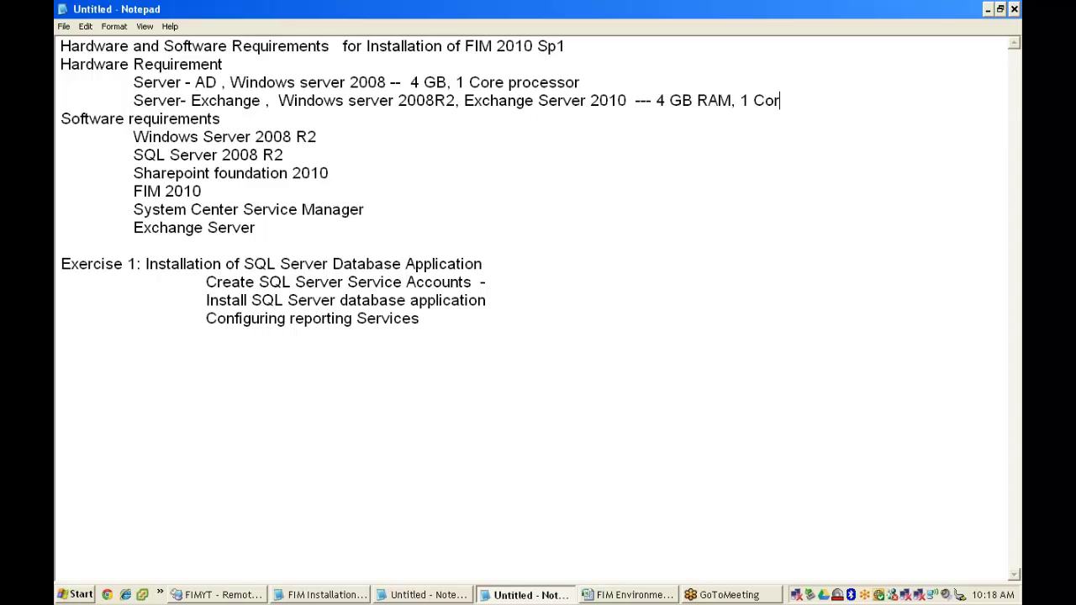
pyautogui.write('e processor, 40 GB ')
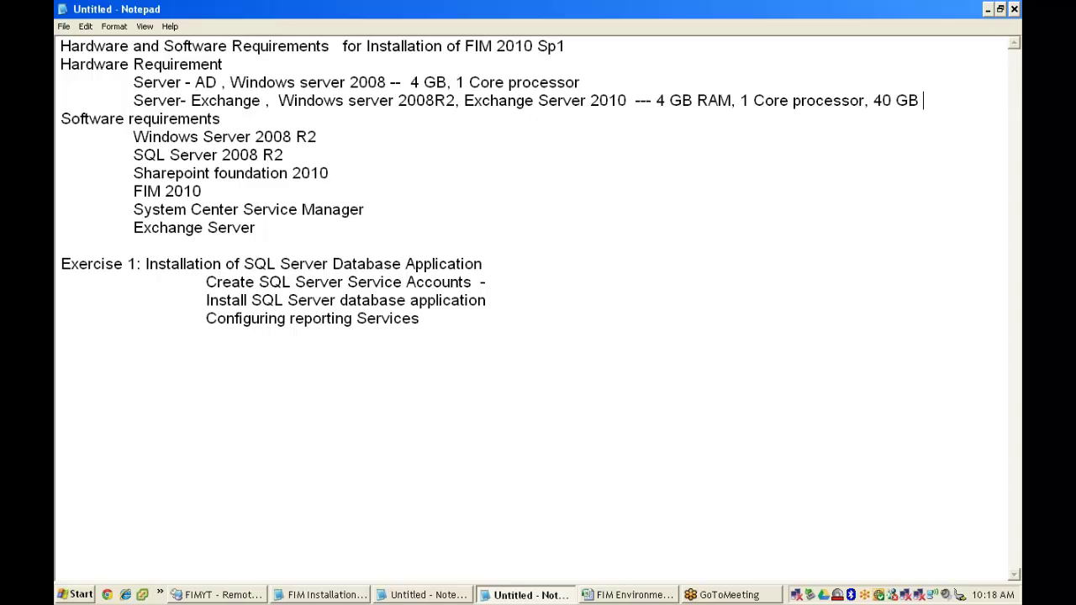
pyautogui.write('Harddisk')
# Step: Add a server line for FIM Portal, FIM Sync, Sharepoint Foundation, and the password registration and reset portals
pyautogui.press('Return')
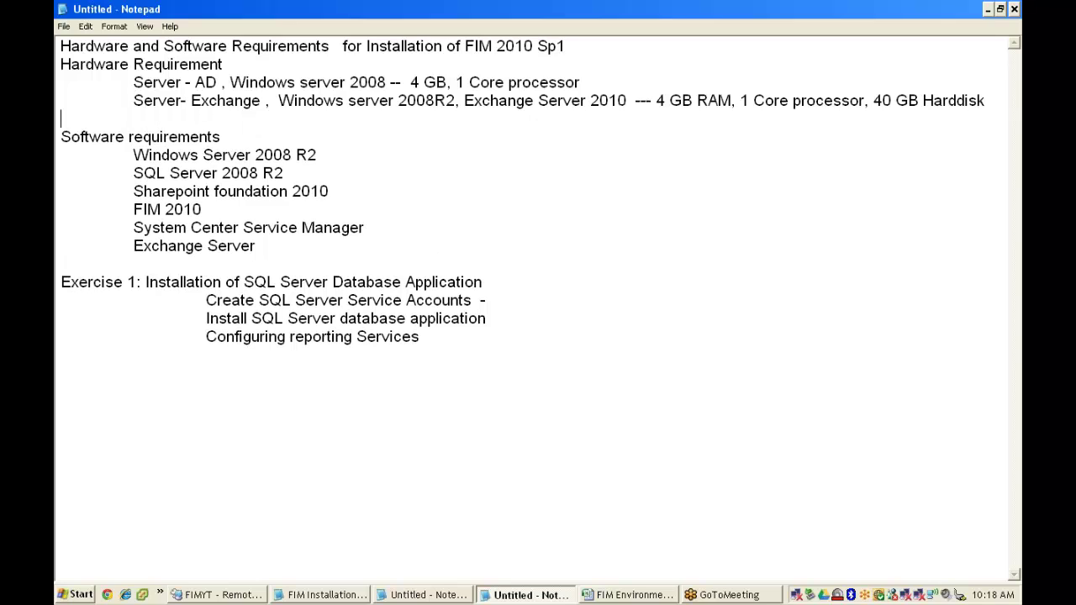
pyautogui.write('Server - FIM Portla')
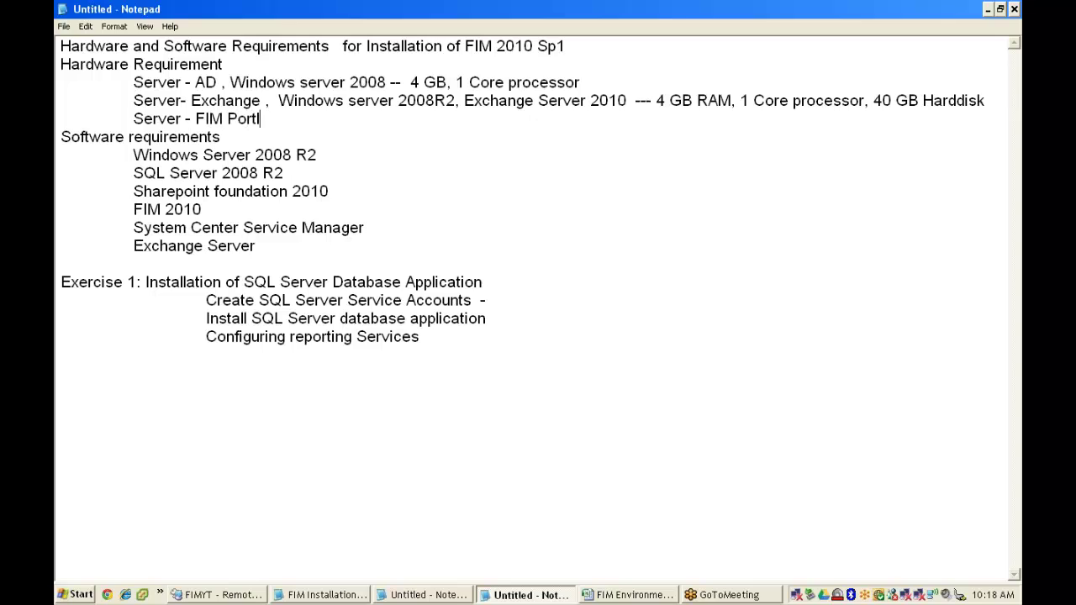
pyautogui.press('BackSpace')
pyautogui.press('BackSpace')
pyautogui.press('BackSpace')
pyautogui.write('al, FIM Sync, S')
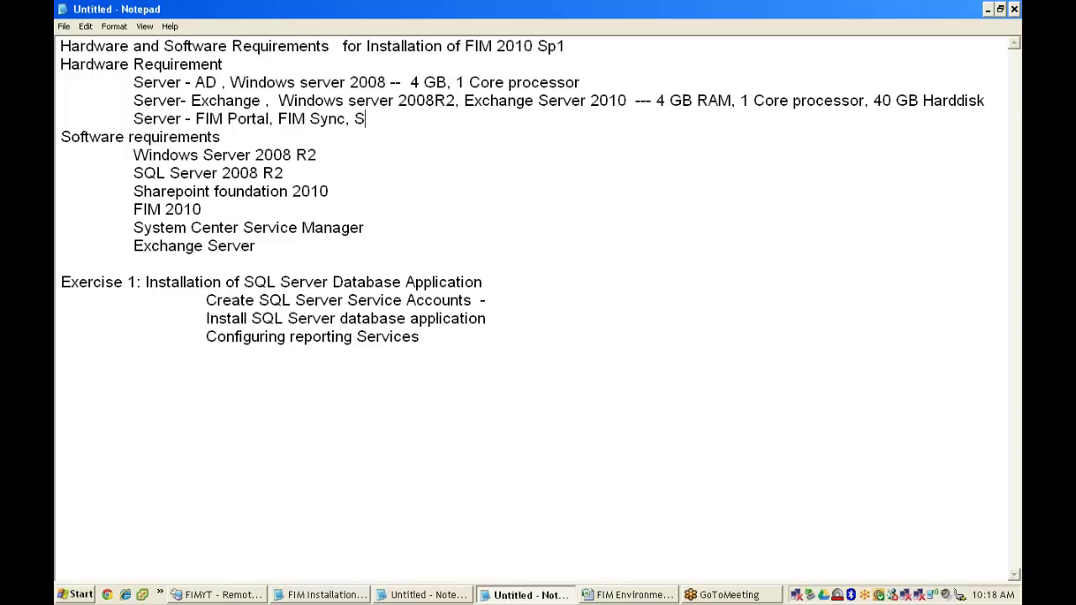
pyautogui.write('harepoint Foundation')
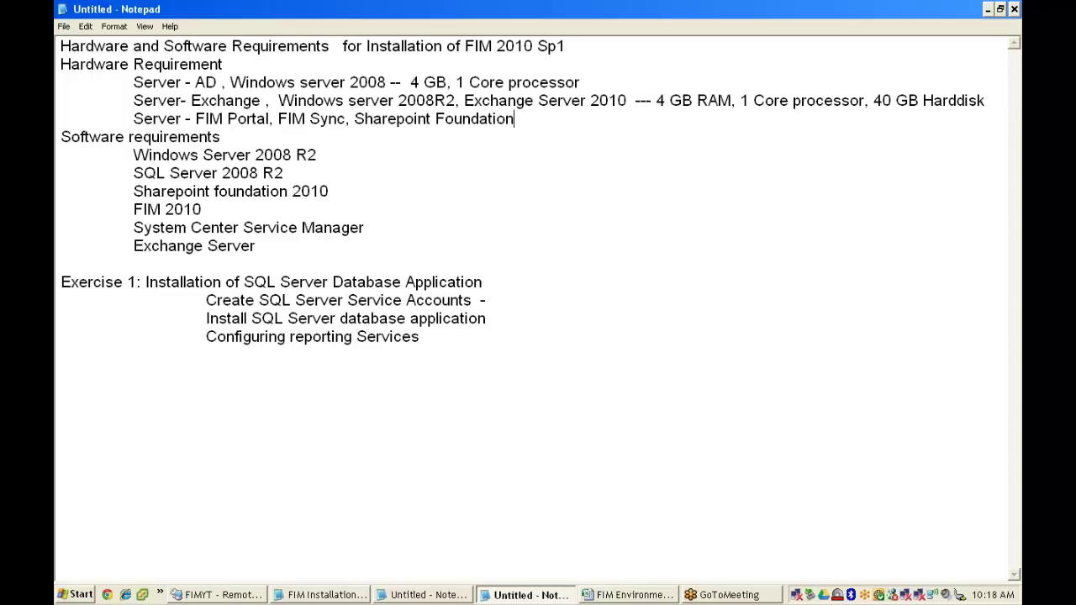
pyautogui.write(', Password reg')
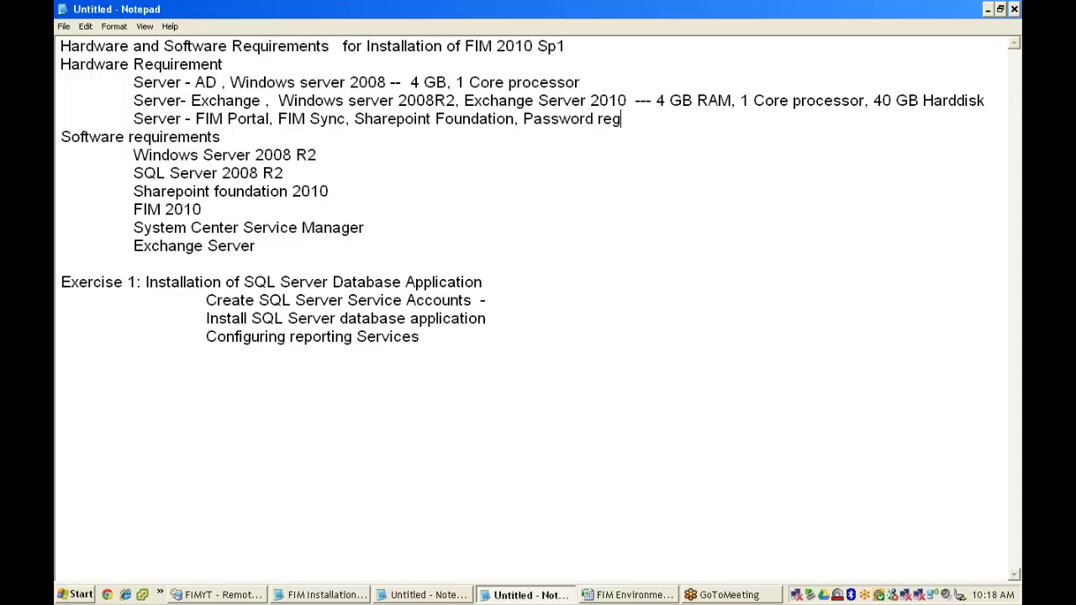
pyautogui.write('istration por')
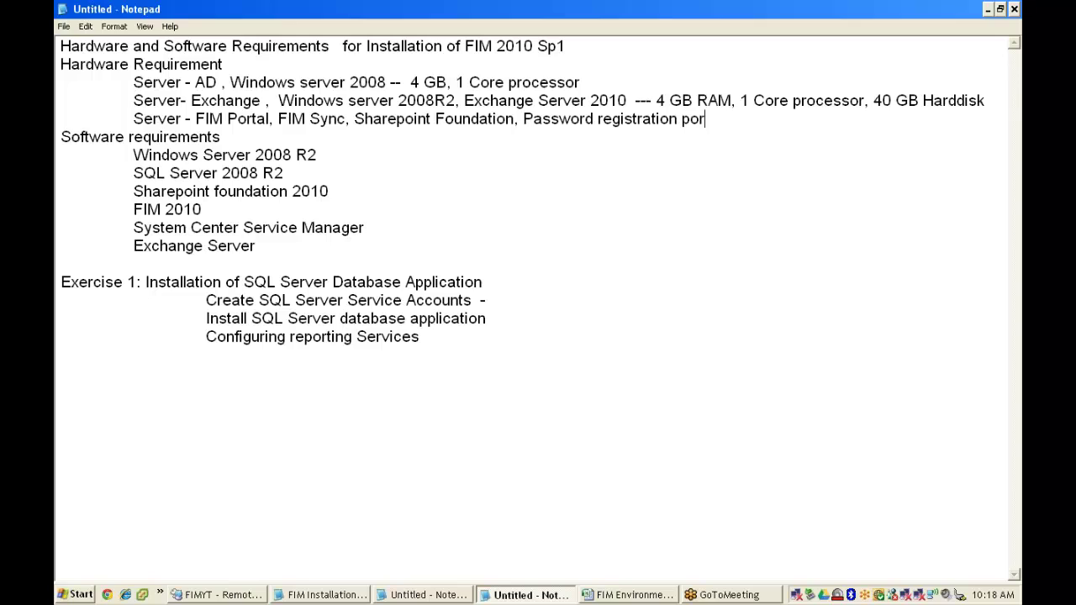
pyautogui.write('tal, PAs')
pyautogui.press('BackSpace')
pyautogui.press('BackSpace')
pyautogui.write('assword reset')
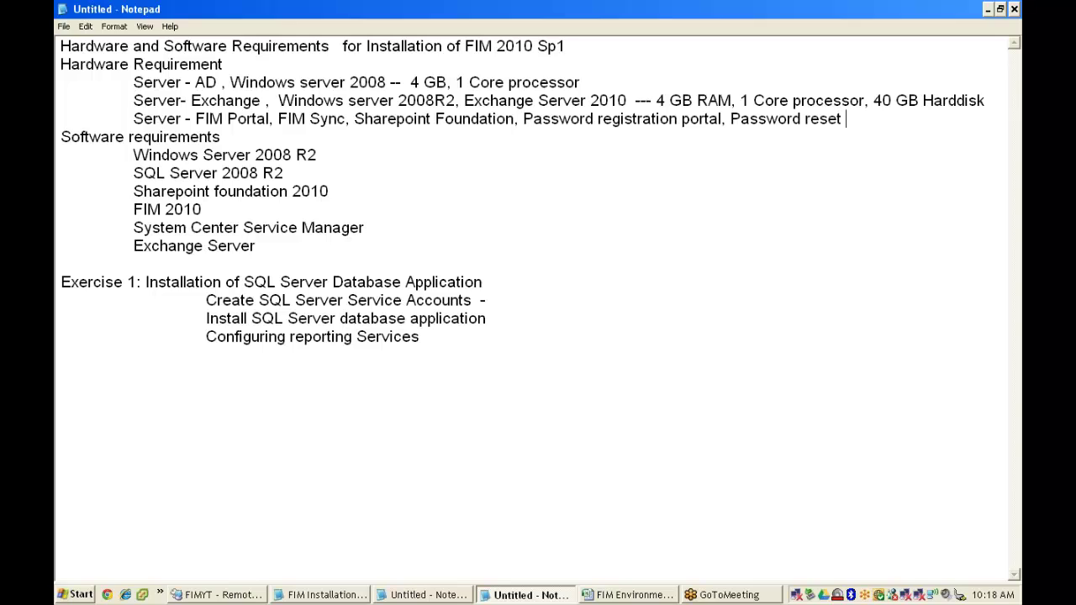
pyautogui.write(' portal.')
pyautogui.moveTo(531, 118); pyautogui.dragTo(887, 116)
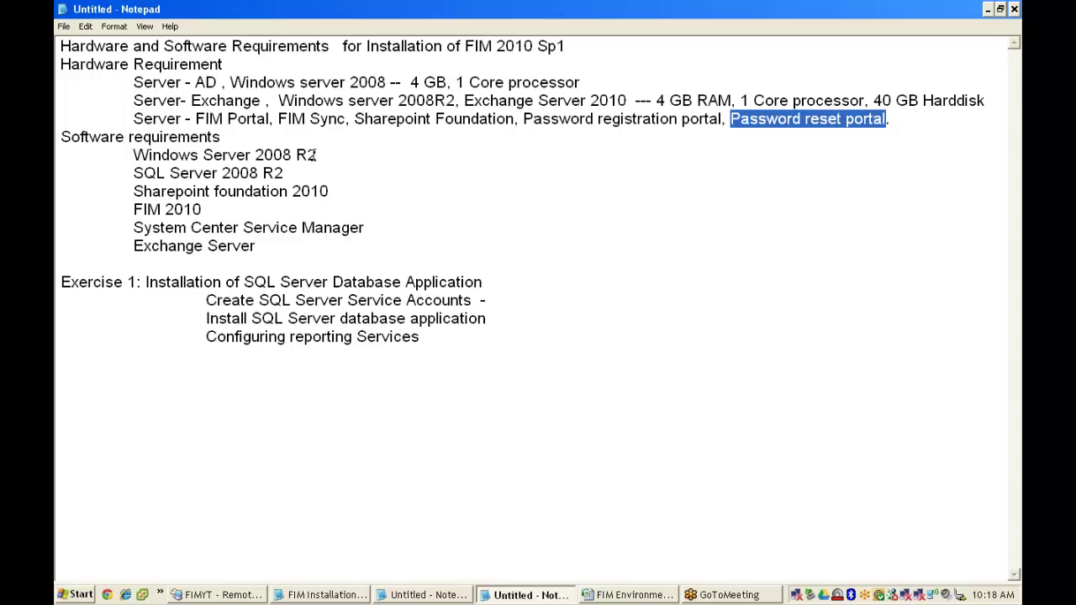
pyautogui.moveTo(134, 118); pyautogui.dragTo(514, 119)
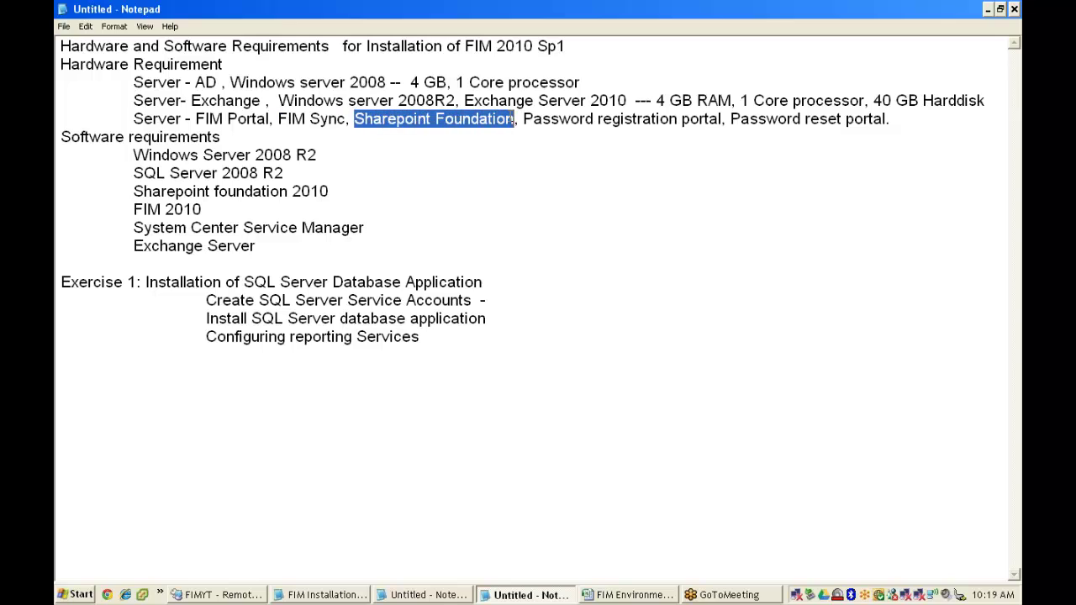
# Step: Append '-- 4 GB, 2 core procssor, 40 GB Harddisk space' to the FIM server line and indent it
pyautogui.click(897, 119)
pyautogui.write('--')
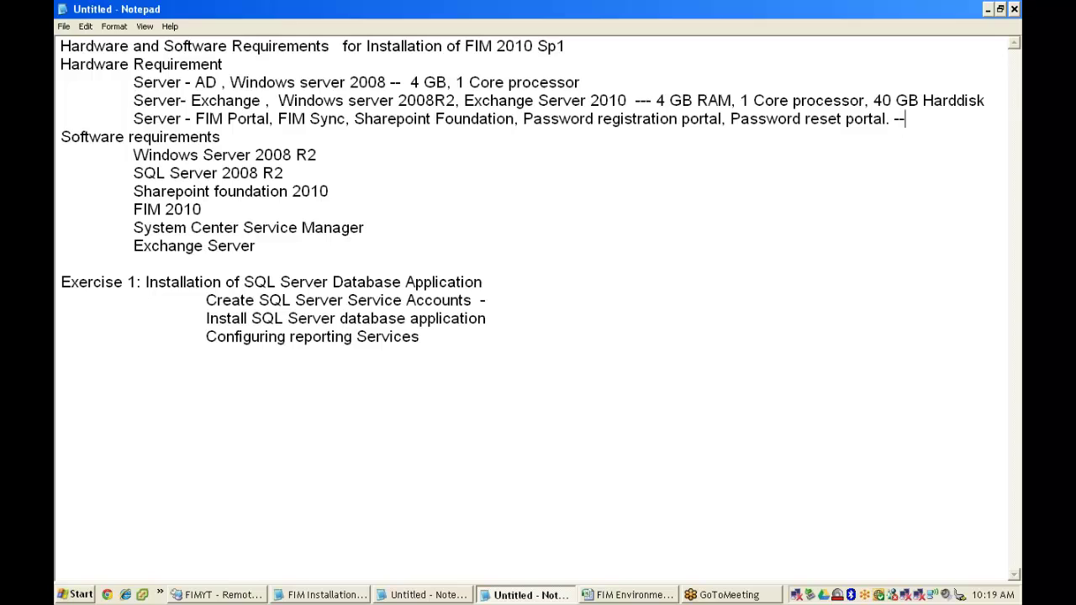
pyautogui.write(' 4 GB')
pyautogui.press('BackSpace')
pyautogui.press('BackSpace')
pyautogui.write('GB, 2 core procssor,')
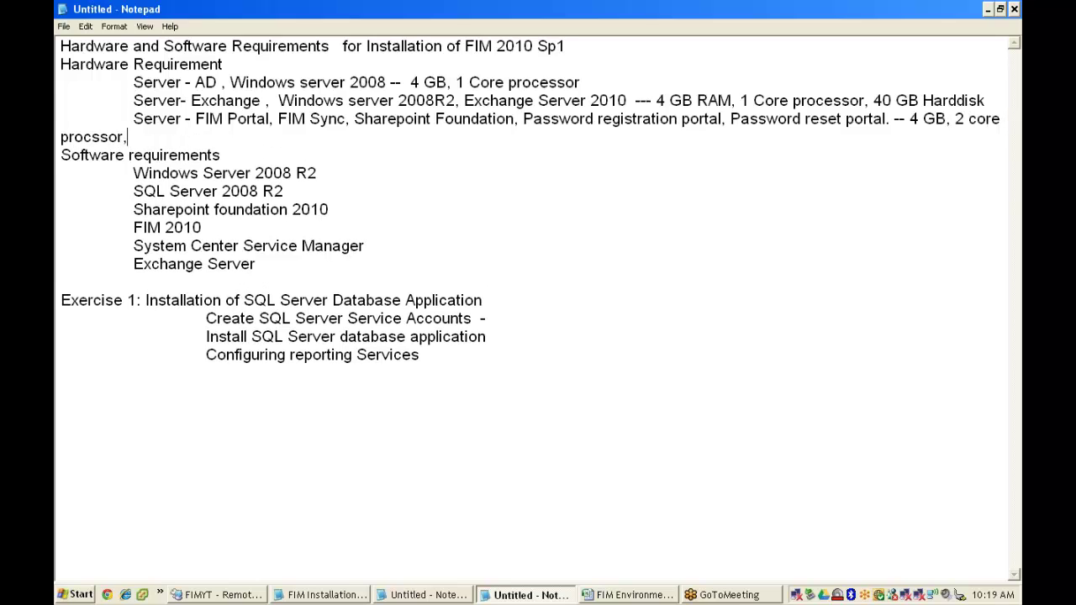
pyautogui.write(' 40 GB Harddis')
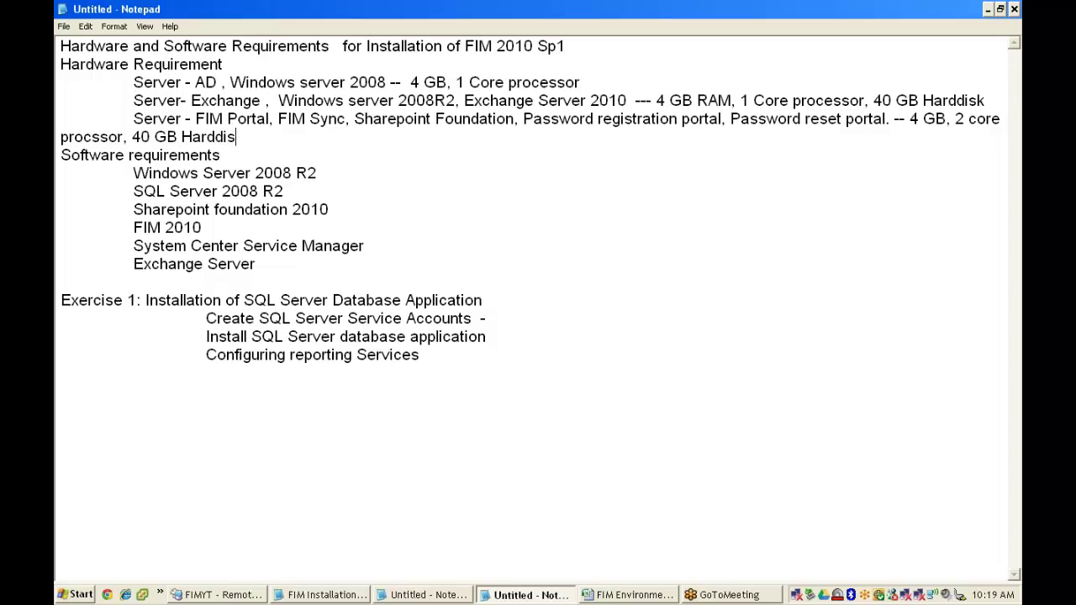
pyautogui.write('k space')
pyautogui.press('Return')
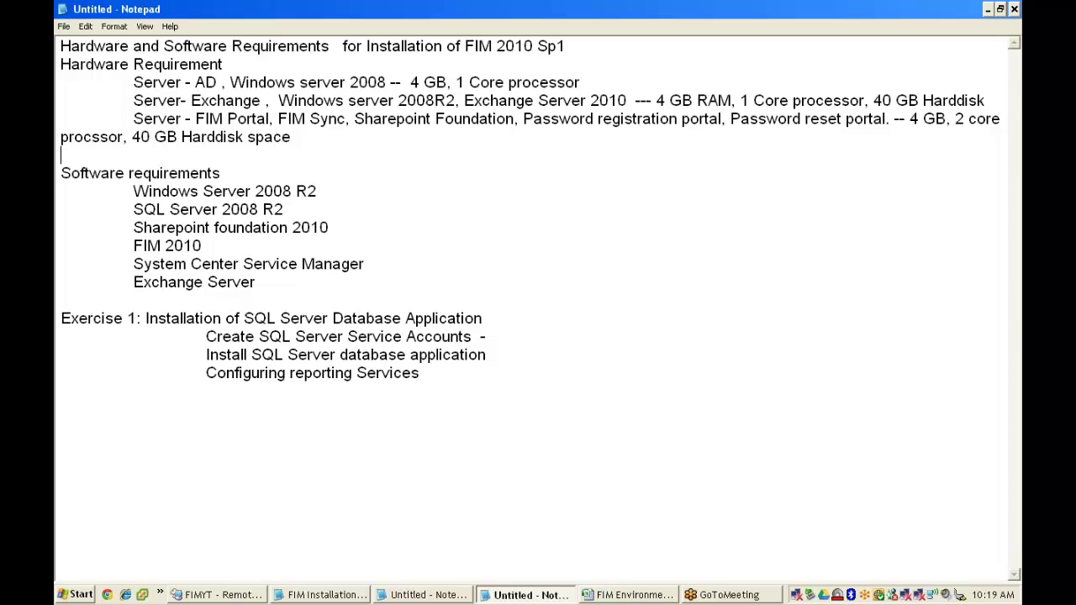
pyautogui.press('Up')
pyautogui.press('Tab')
pyautogui.press('Tab')
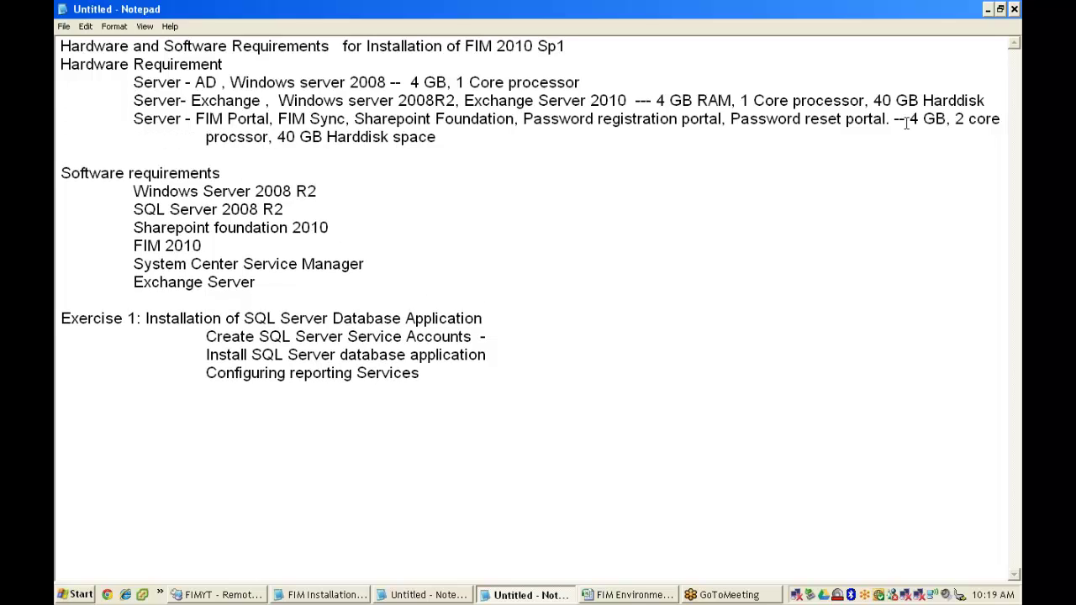
# Step: Add a Service Manager dataware server (4 GB, 1 Core processor, 40 GB HDD) and list Service manager on the FIM line
pyautogui.write('Server -- System Center ')
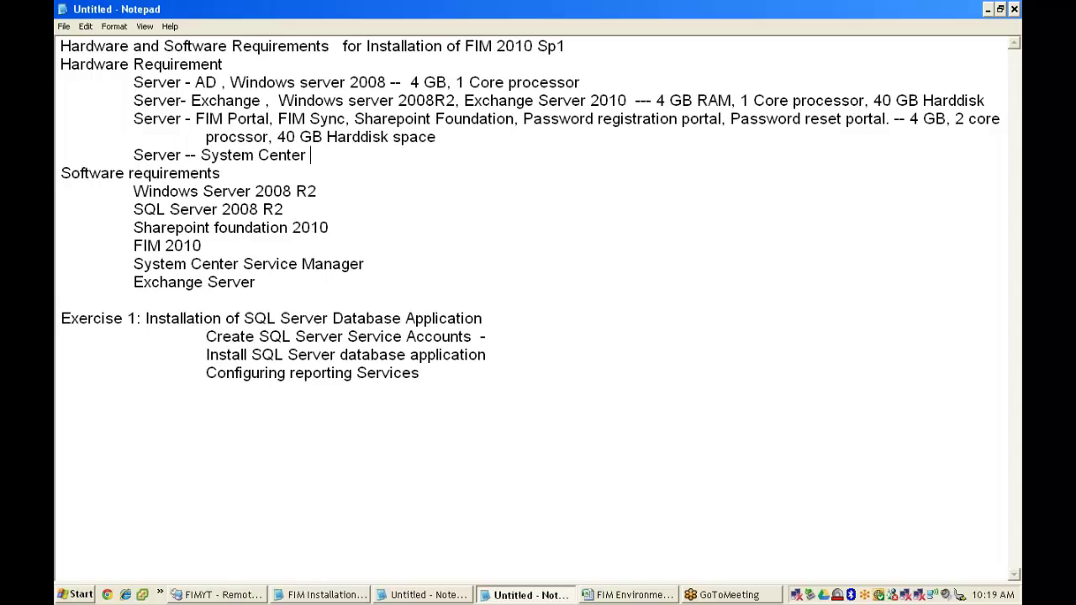
pyautogui.write('Service Man')
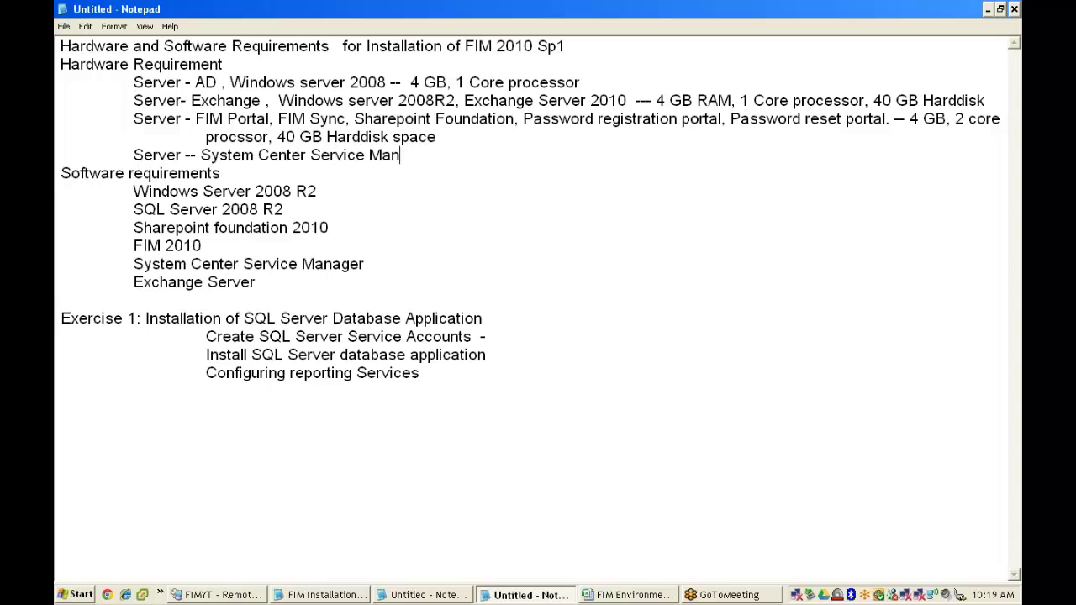
pyautogui.write('ager dataware')
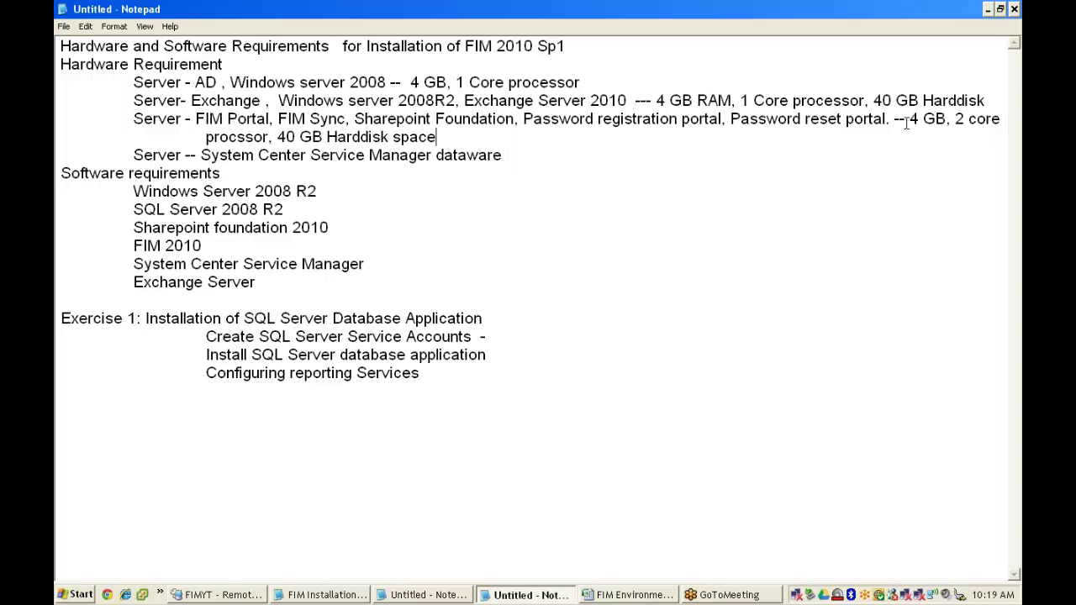
pyautogui.press('Up')
pyautogui.press('Up')
pyautogui.write('System Center ')
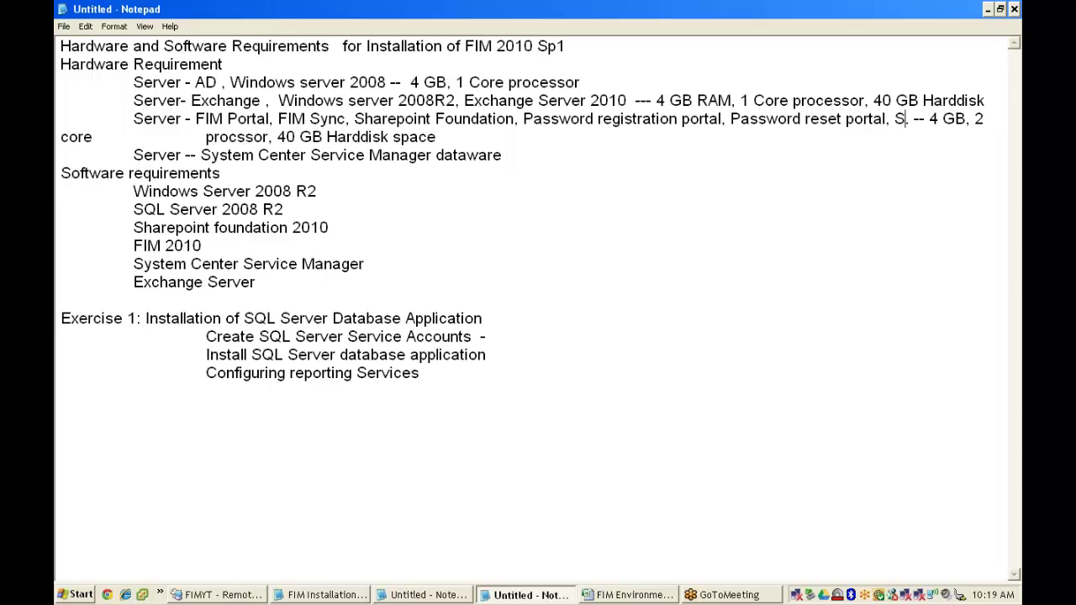
pyautogui.write('SErvice manag')
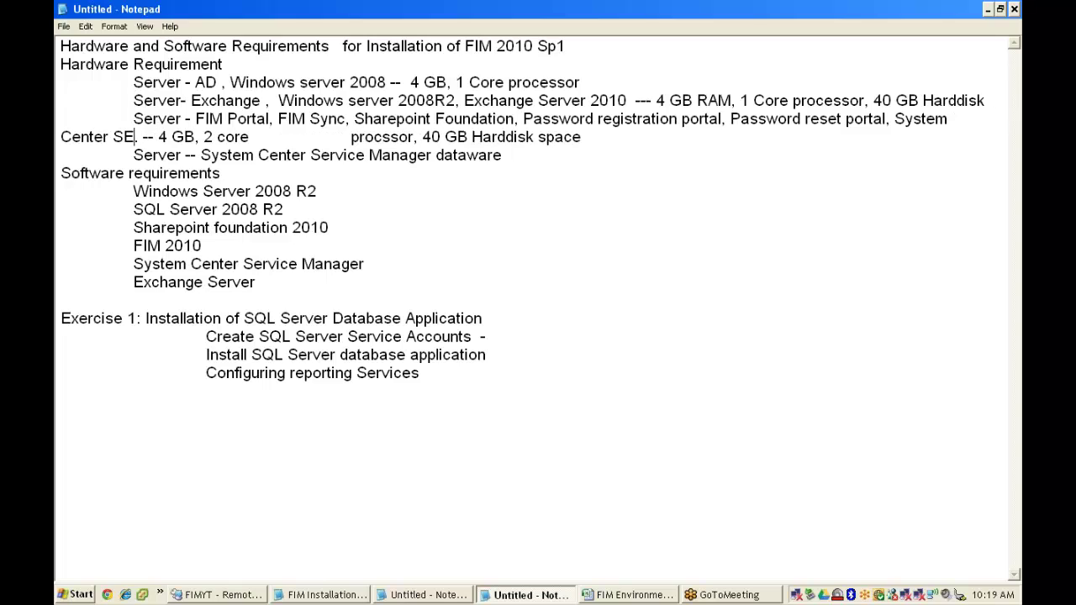
pyautogui.write('e maage')
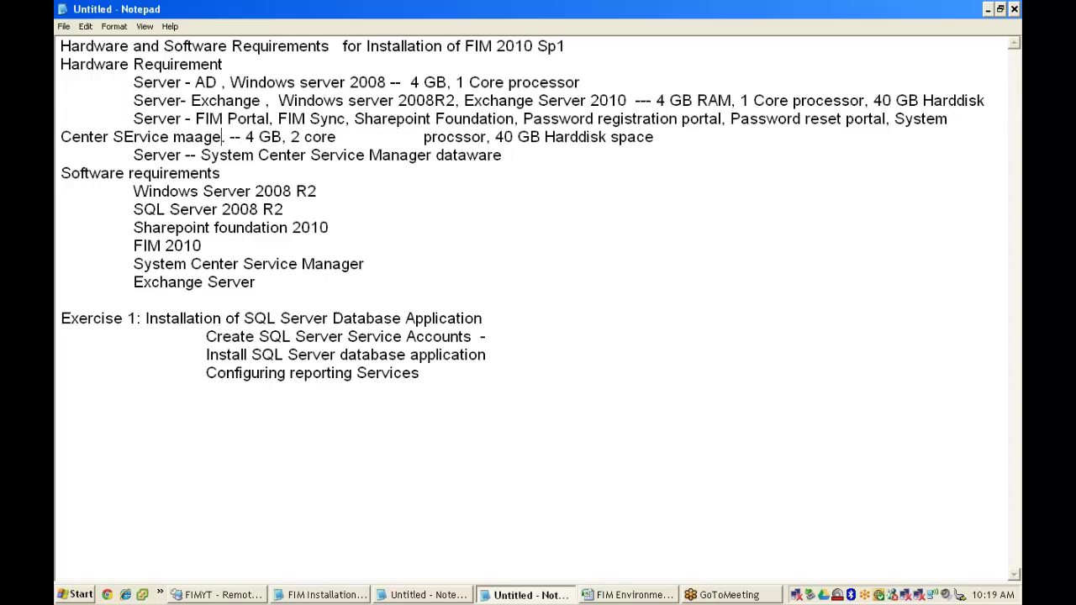
pyautogui.press('BackSpace')
pyautogui.press('BackSpace')
pyautogui.press('BackSpace')
pyautogui.write('nager.')
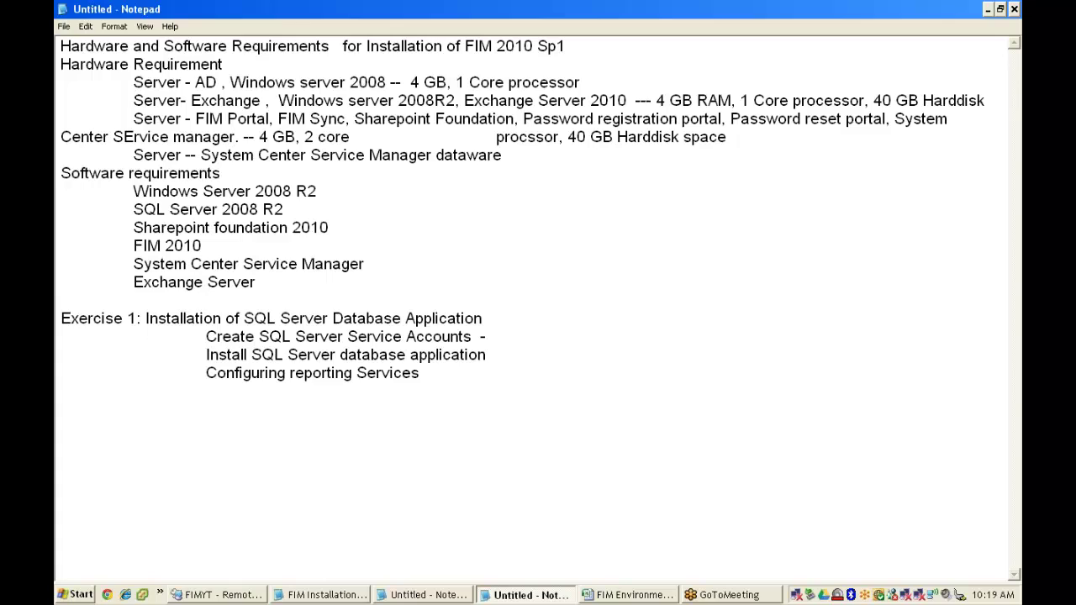
pyautogui.press('Down')
pyautogui.hotkey('ctrl', 'Right')
pyautogui.hotkey('ctrl', 'Right')
pyautogui.hotkey('ctrl', 'Right')
pyautogui.write('- 4 GB ,  1 Core proc')
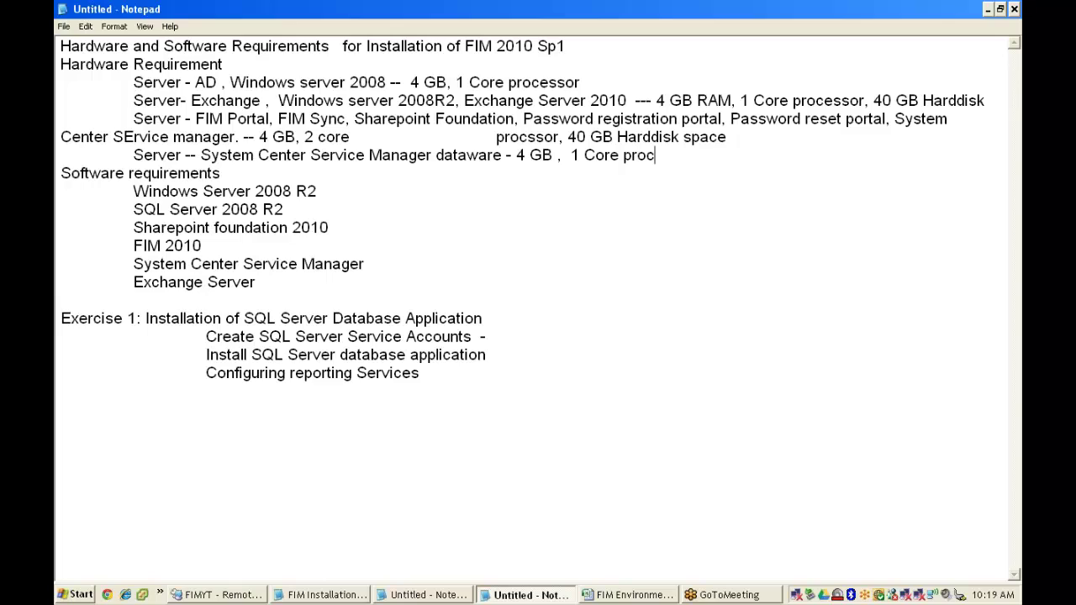
pyautogui.write('essor, 40 GB HDD')
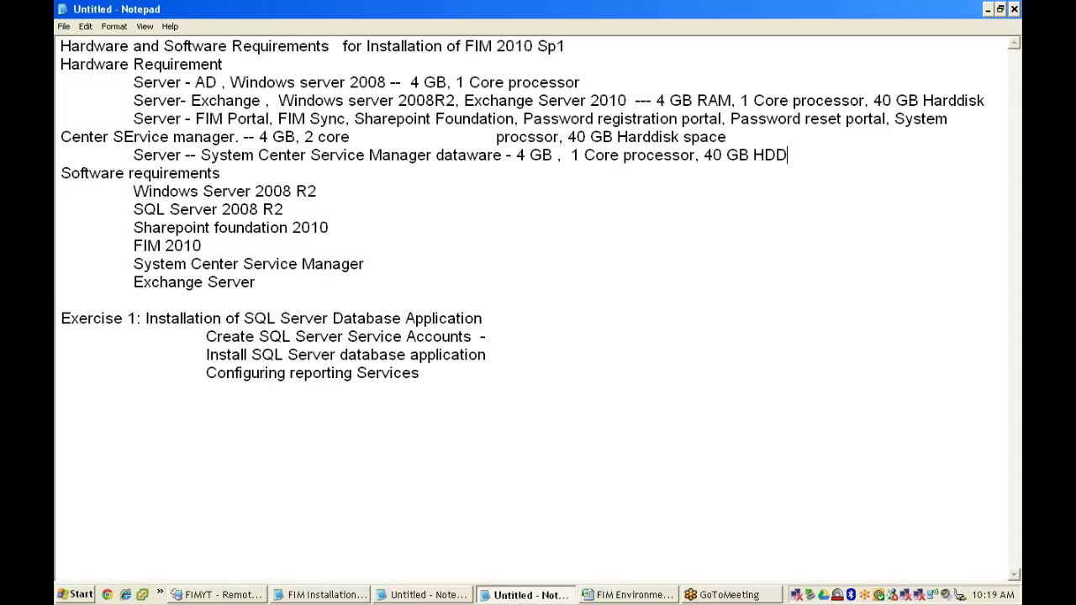
pyautogui.press('Return')
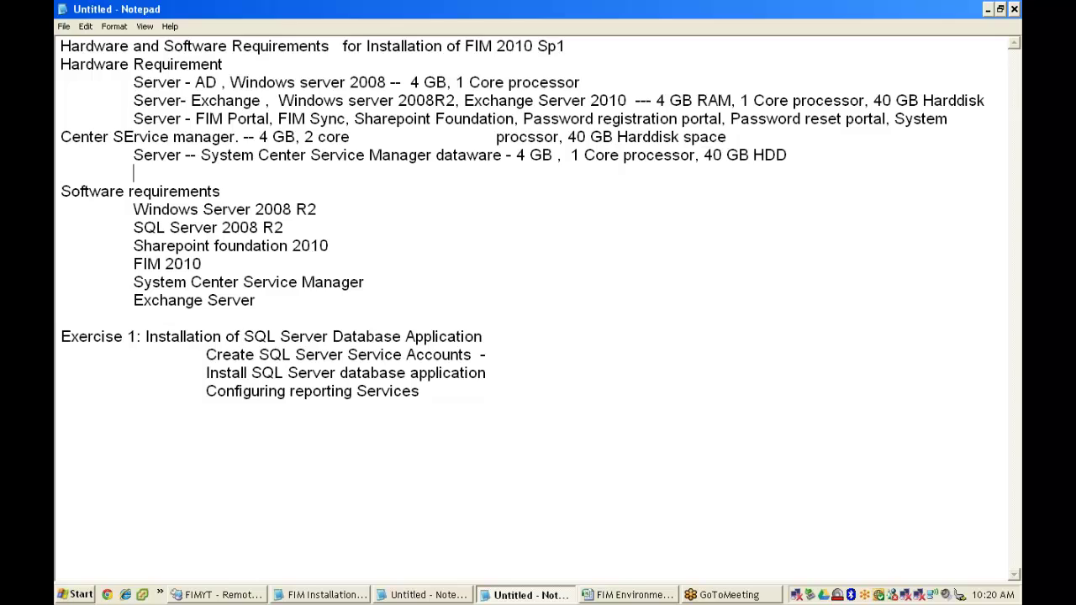
# Step: Add the line 'Server -- SQL Server 2008 R2, -- 4 GB , 1 Core processor, 40 GB'
pyautogui.write('Server -- SQL Server ')
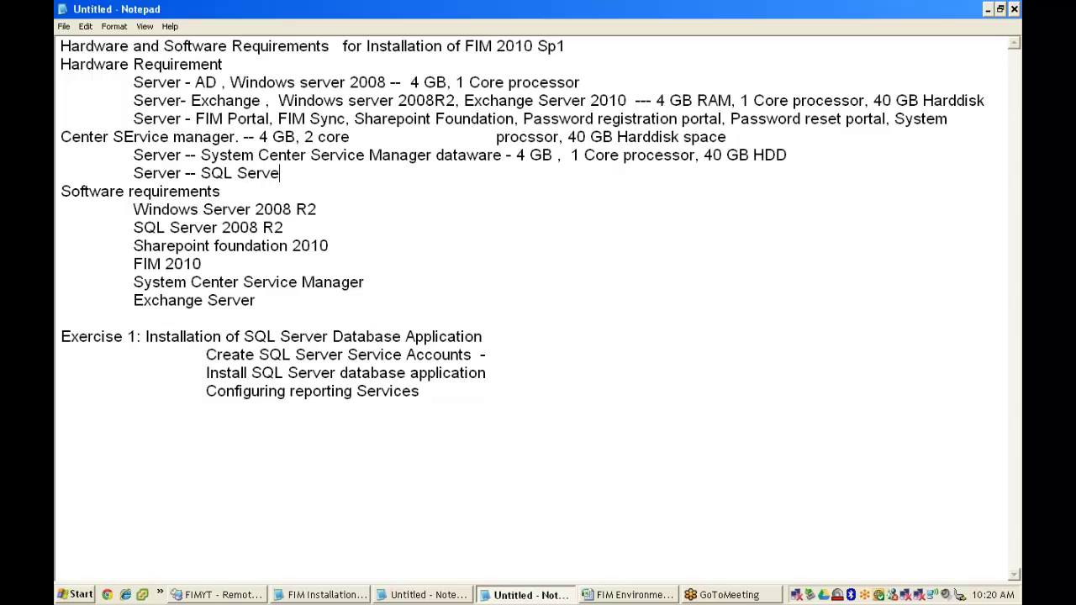
pyautogui.write('2008 R2,')
pyautogui.write('-- 4 ')
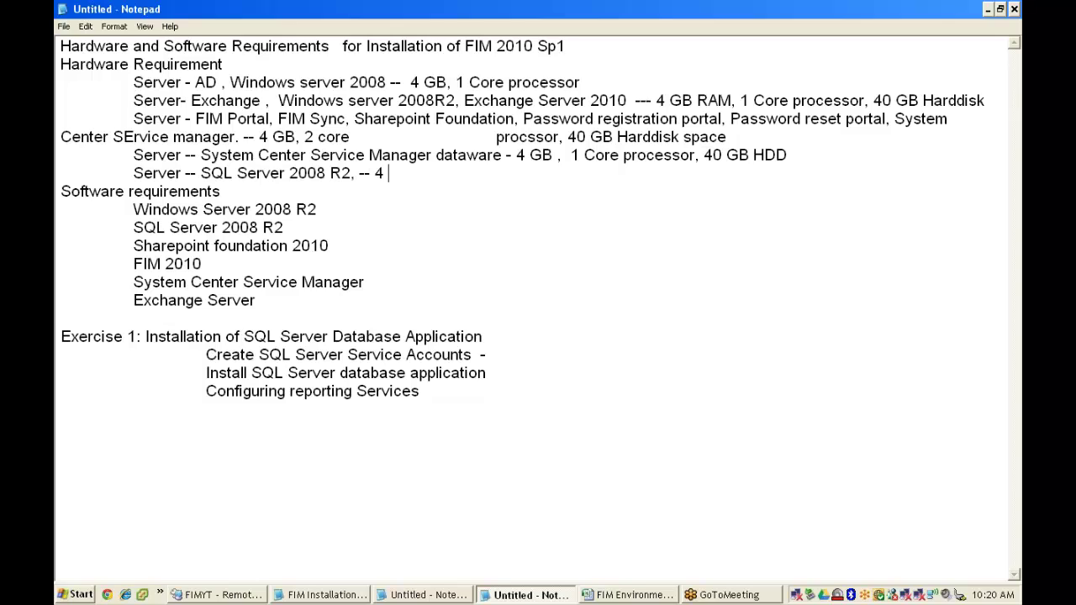
pyautogui.write('GB , 1 Core processor')
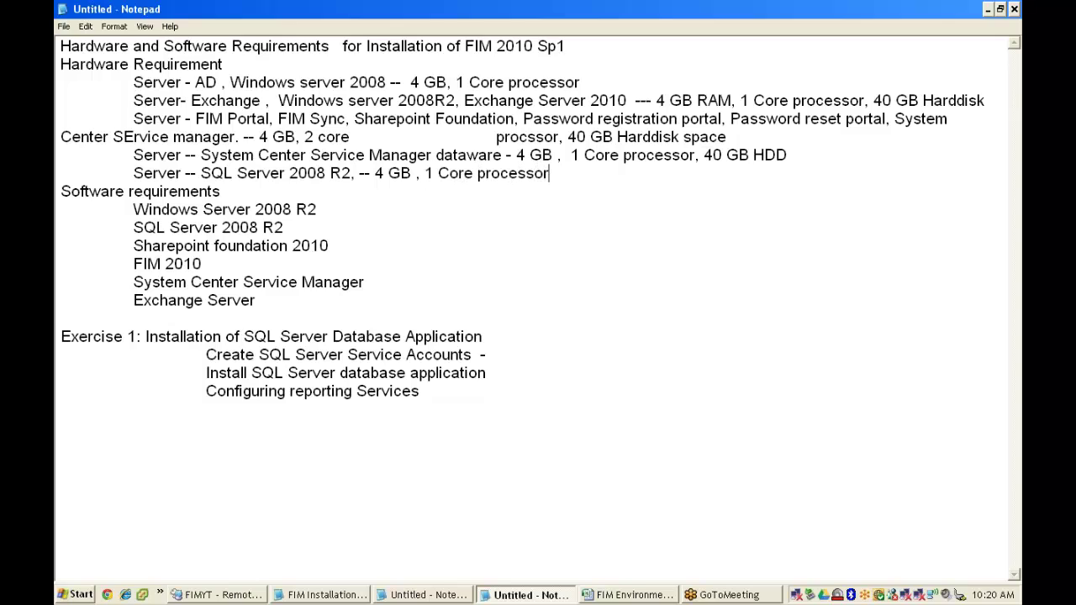
pyautogui.write(', 40 GB')
pyautogui.moveTo(619, 174); pyautogui.dragTo(83, 81)
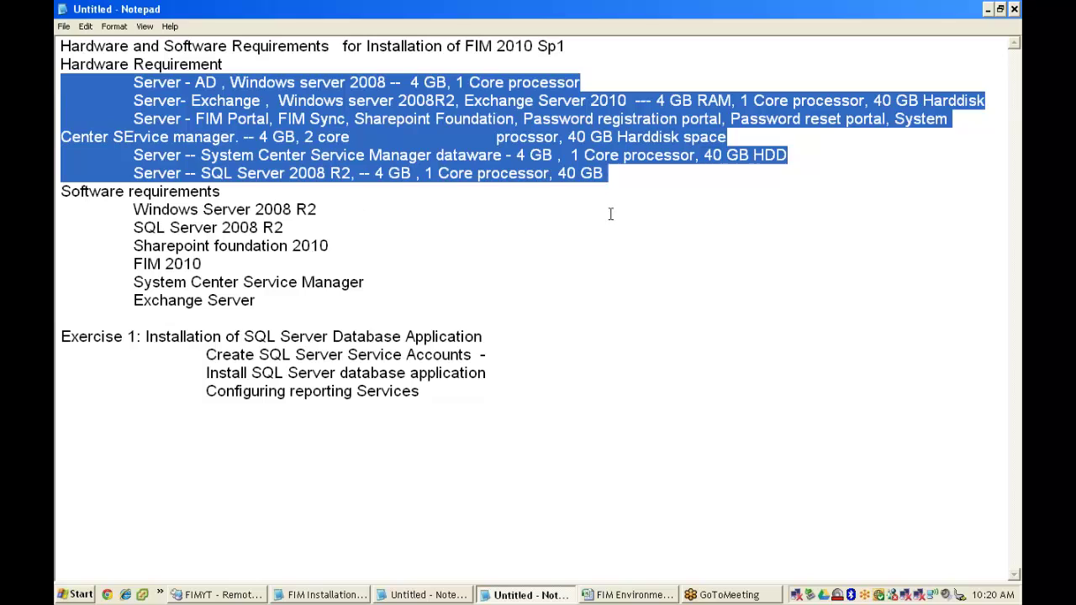
pyautogui.click(629, 175)
# Step: Add an indented 'Windows server 2008 R2 O/S' line below the SQL Server entry
pyautogui.press('Return')
pyautogui.press('Return')
pyautogui.press('Tab')
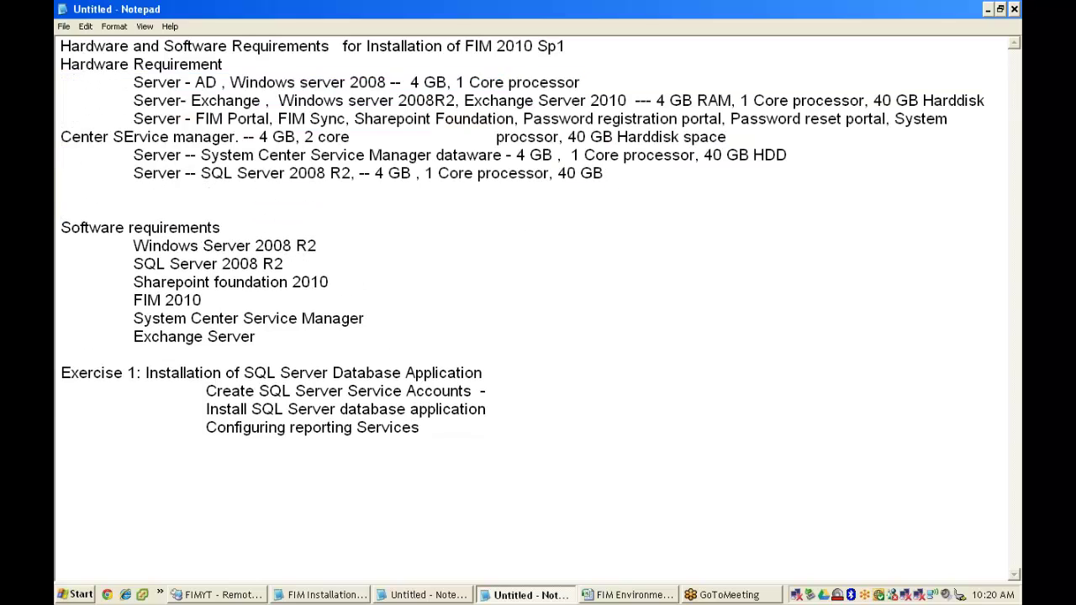
pyautogui.press('Tab')
pyautogui.write('Windows server 2008 R2')
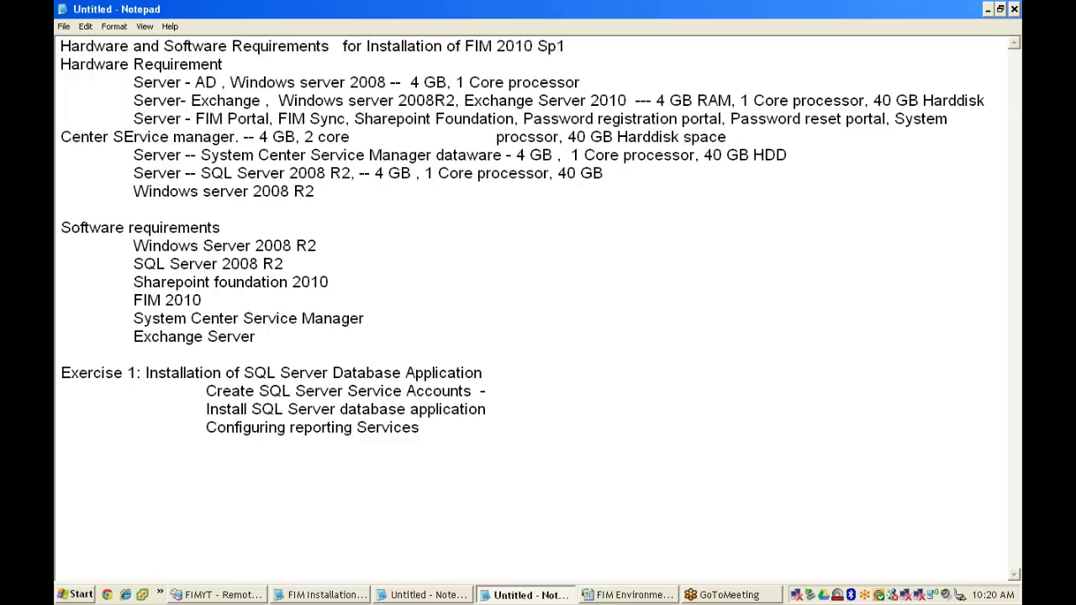
pyautogui.write(' O/S')
# Step: Highlight Windows Server 2008 R2, SQL Server 2008 R2, Sharepoint foundation 2010 and FIM 2010 in the software list
pyautogui.moveTo(134, 245); pyautogui.dragTo(320, 245)
pyautogui.moveTo(134, 264); pyautogui.dragTo(329, 265)
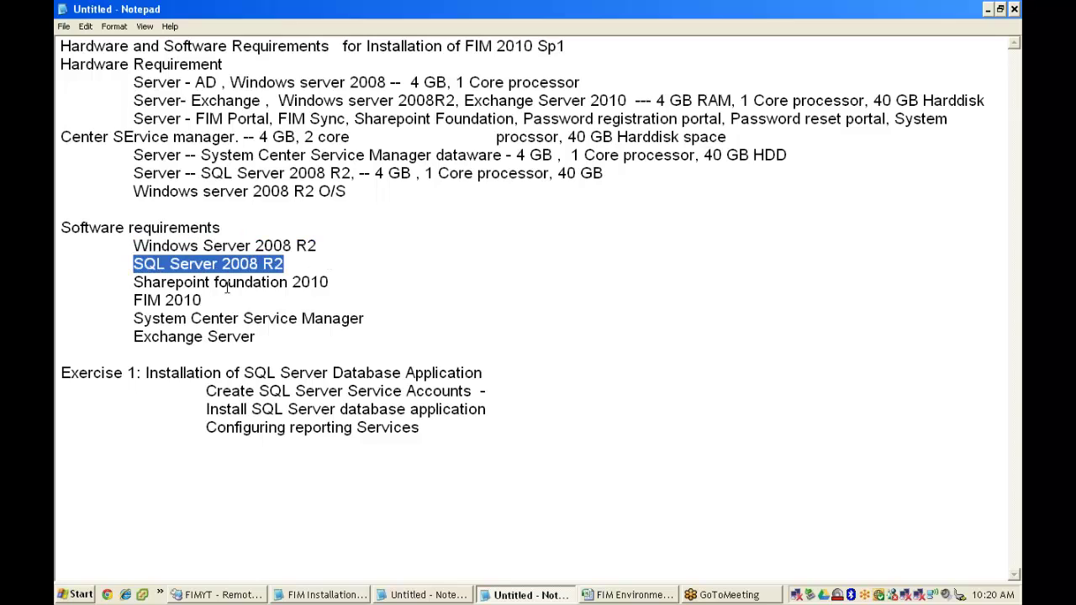
pyautogui.moveTo(133, 282); pyautogui.dragTo(404, 291)
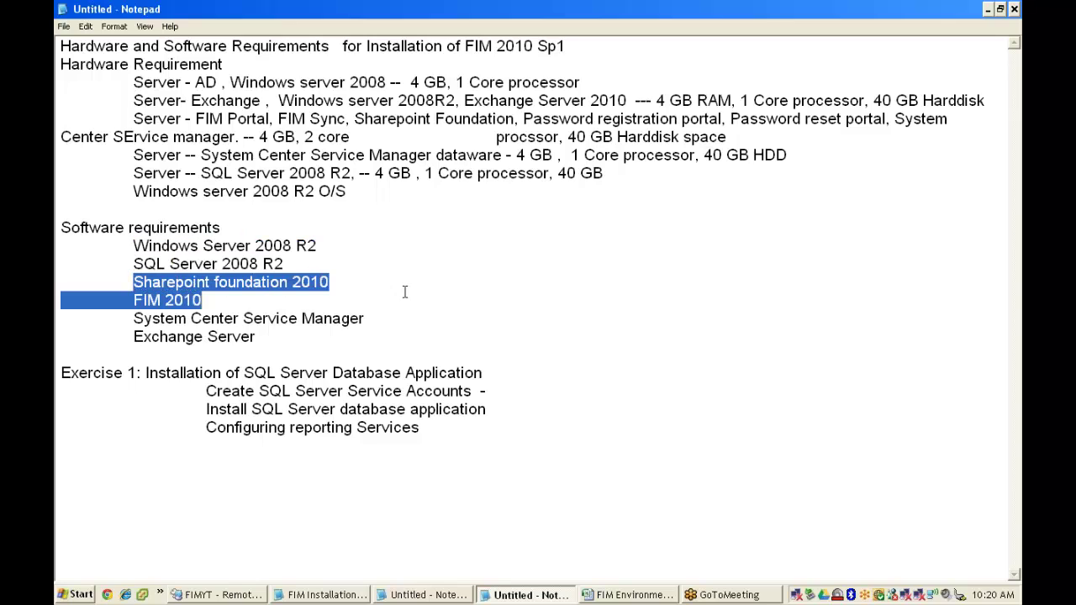
pyautogui.click(212, 303)
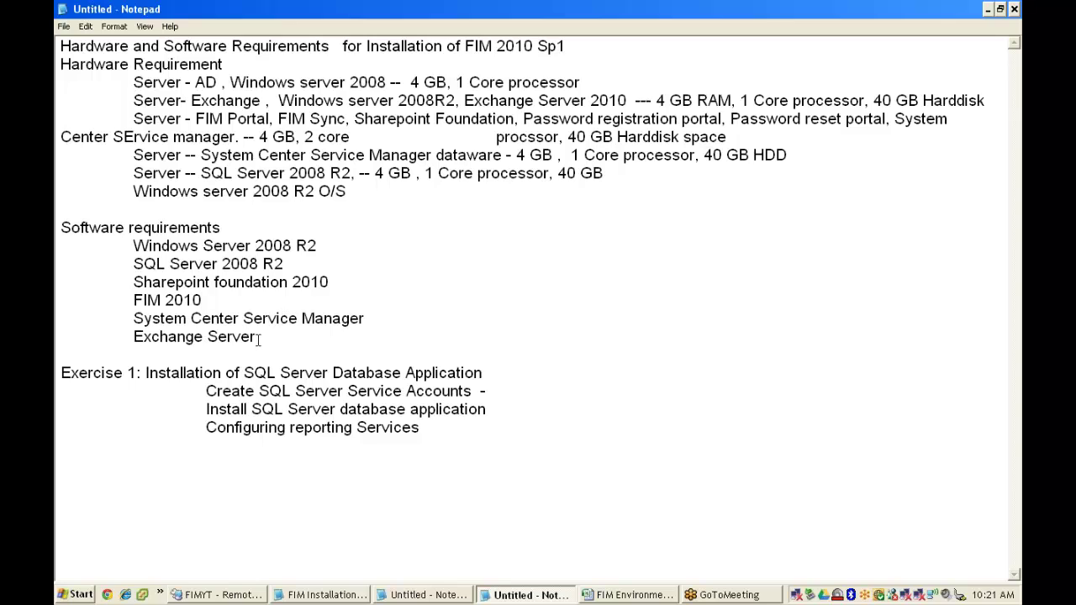
pyautogui.click(260, 337)
# Step: Launch Paint and draw five rectangles, three across the top and two below
pyautogui.click(63, 595)
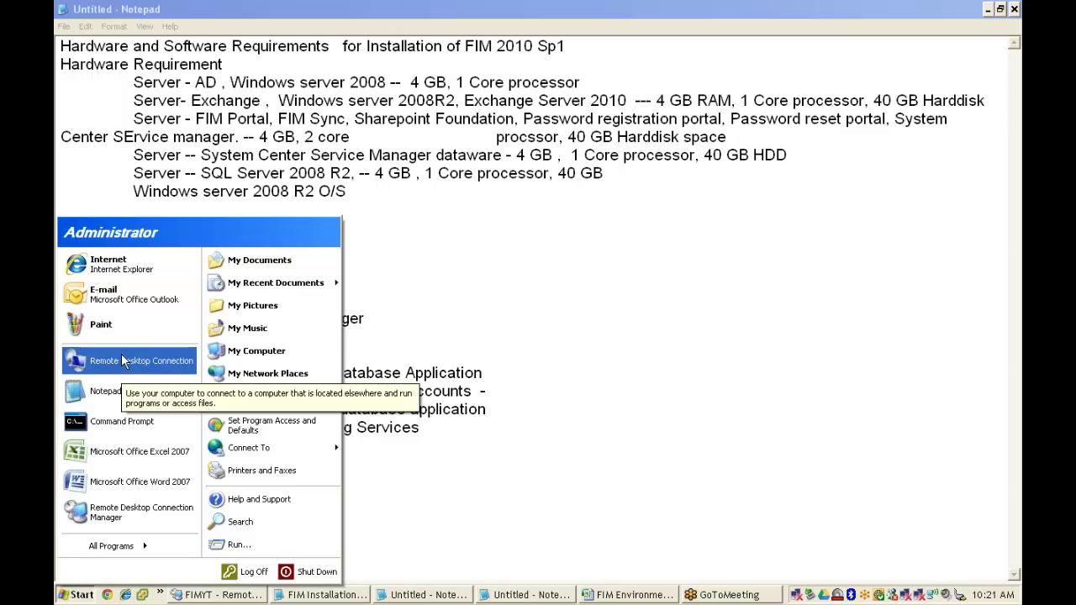
pyautogui.click(84, 176)
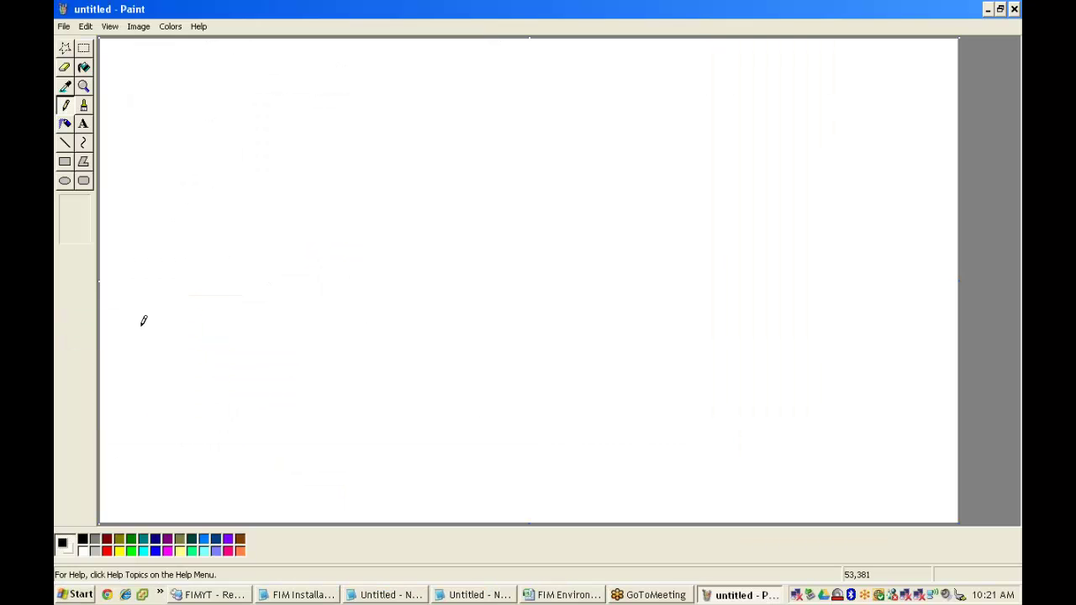
pyautogui.click(65, 161)
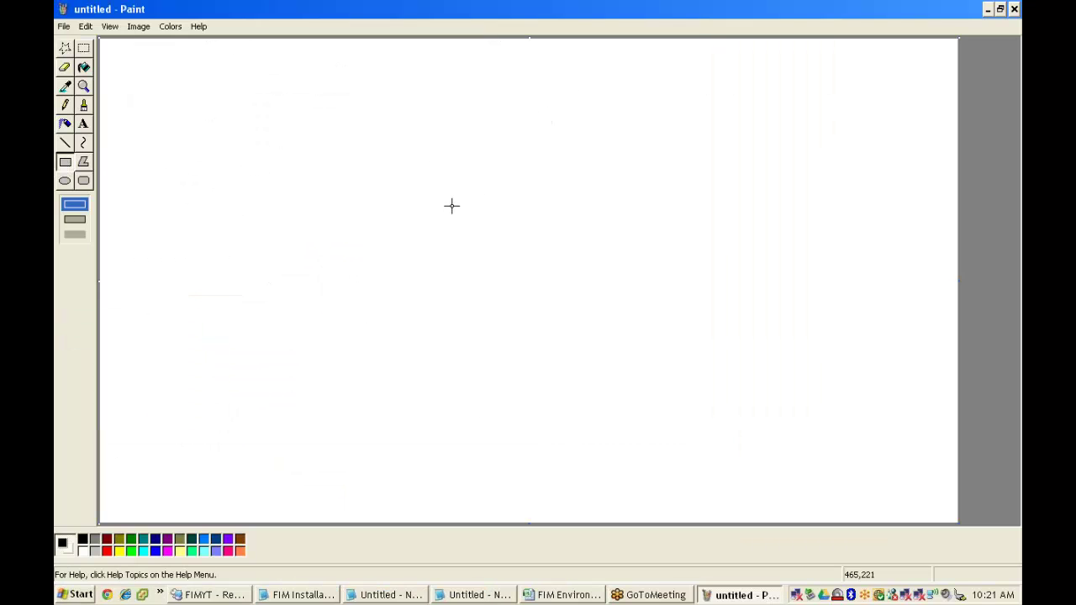
pyautogui.moveTo(302, 93); pyautogui.dragTo(362, 206)
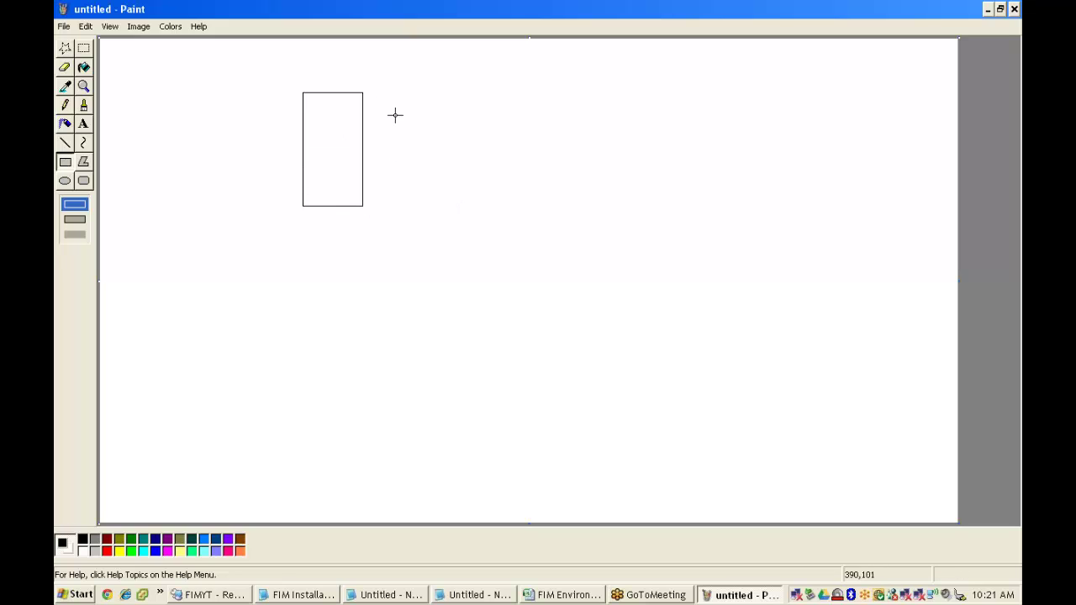
pyautogui.moveTo(387, 92); pyautogui.dragTo(439, 202)
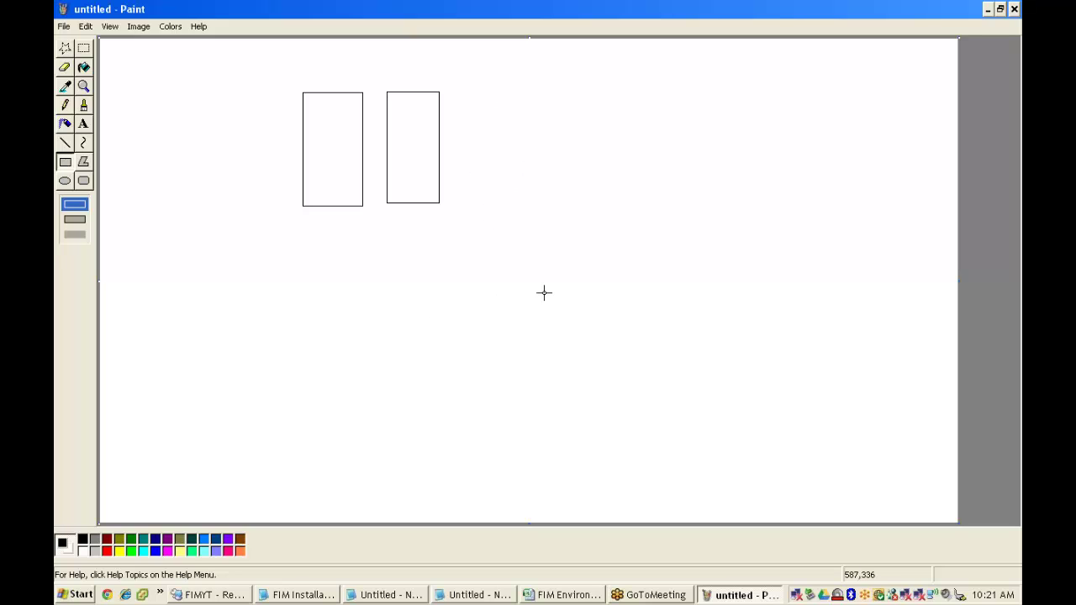
pyautogui.moveTo(463, 94); pyautogui.dragTo(531, 205)
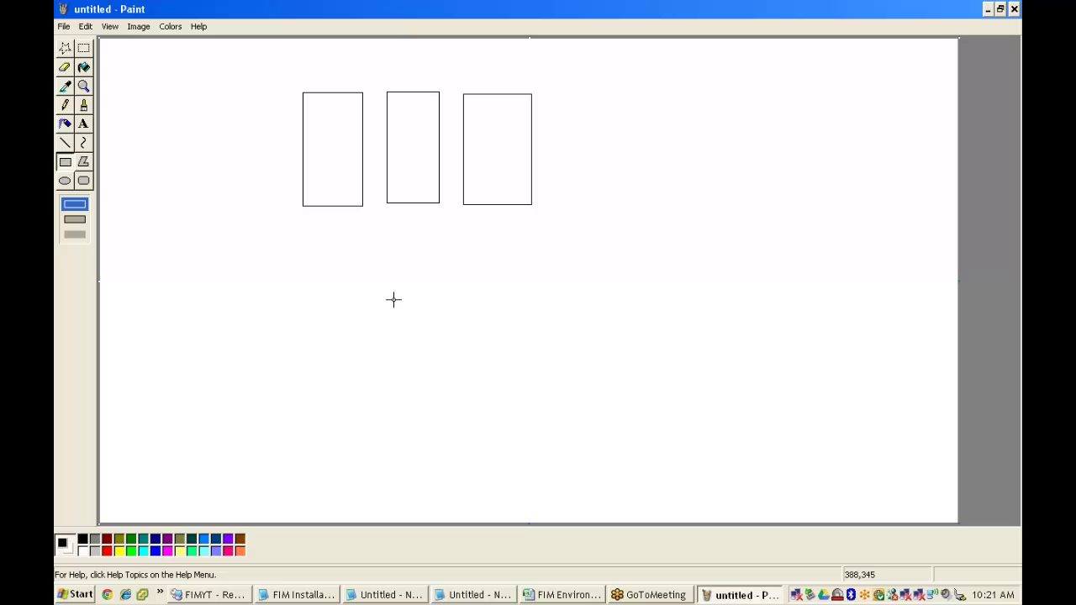
pyautogui.moveTo(391, 294); pyautogui.dragTo(437, 399)
pyautogui.moveTo(470, 292); pyautogui.dragTo(525, 390)
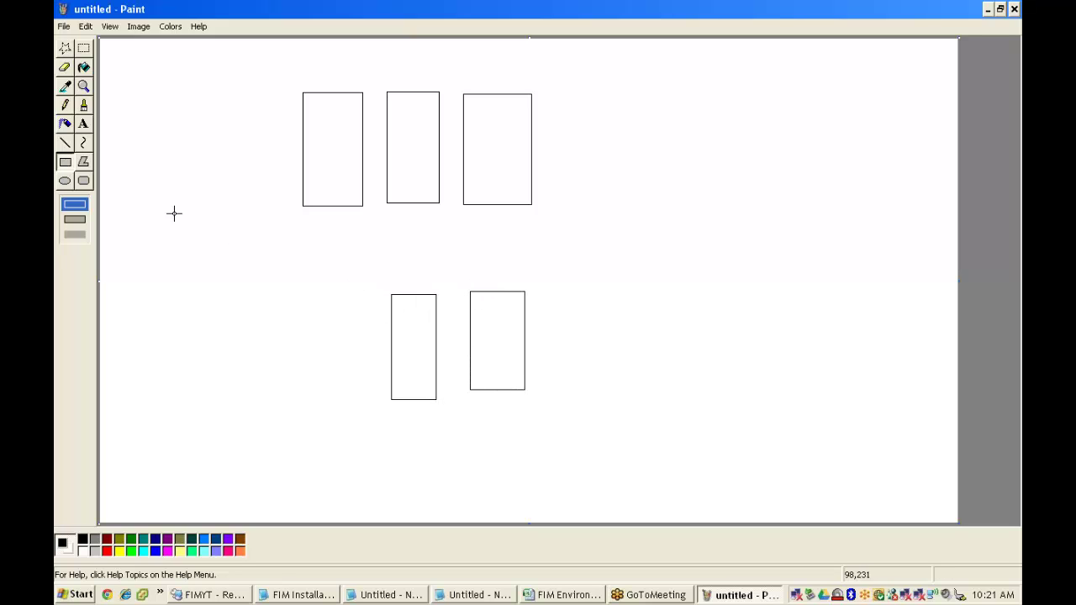
# Step: Join the boxes with five straight connecting lines, then close Paint
pyautogui.click(65, 143)
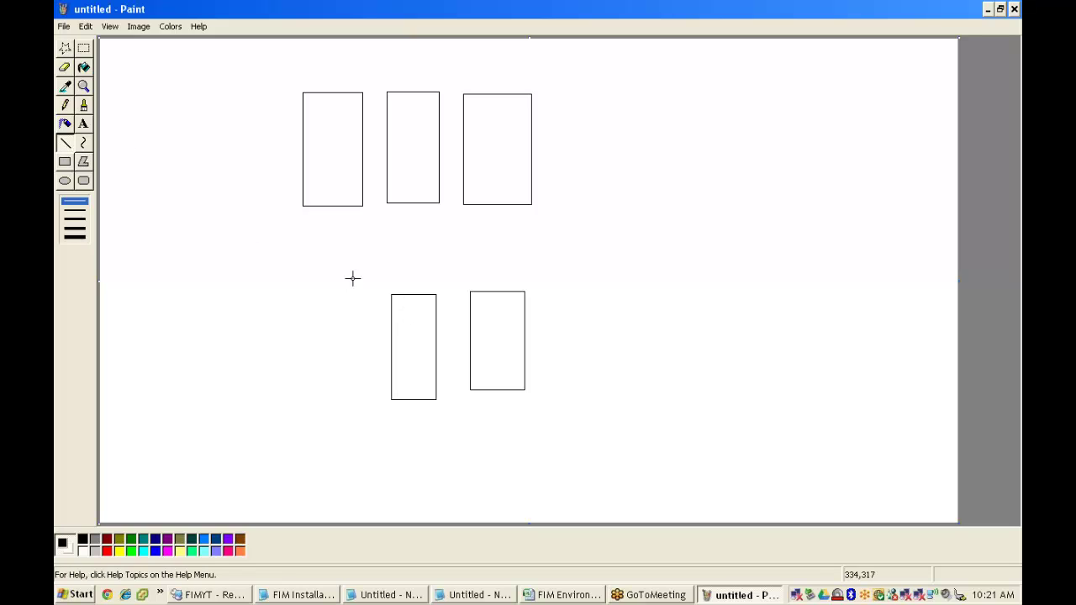
pyautogui.moveTo(412, 295)
pyautogui.mouseDown()
pyautogui.moveTo(480, 202)
pyautogui.moveTo(492, 203)
pyautogui.moveTo(484, 236)
pyautogui.mouseUp()
pyautogui.moveTo(505, 294)
pyautogui.mouseDown()
pyautogui.moveTo(490, 200)
pyautogui.moveTo(475, 236)
pyautogui.moveTo(511, 216)
pyautogui.mouseUp()
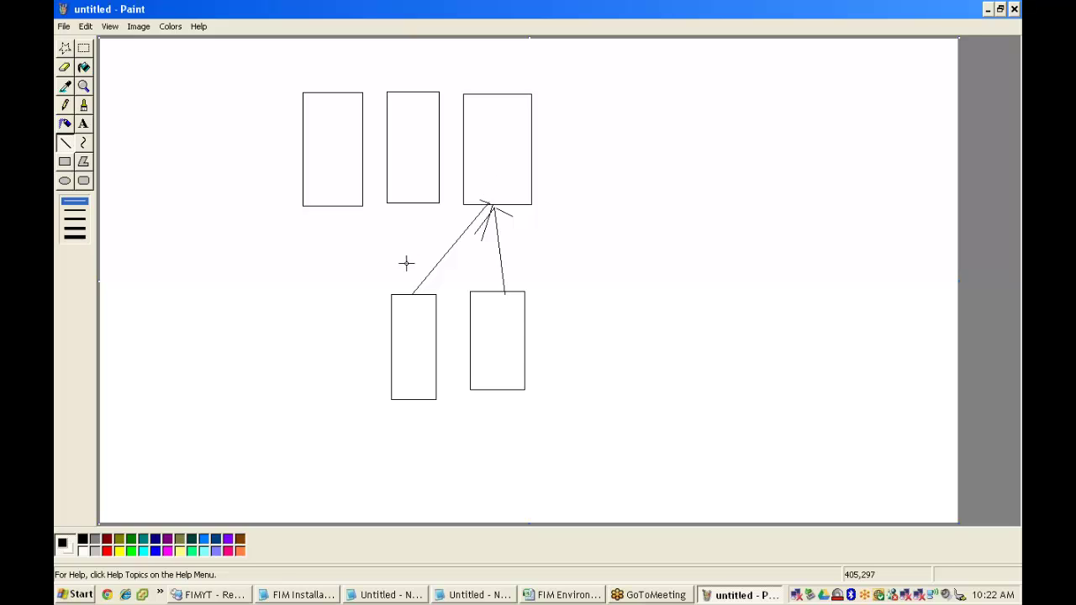
pyautogui.moveTo(410, 291); pyautogui.dragTo(345, 211)
pyautogui.moveTo(496, 289); pyautogui.dragTo(356, 209)
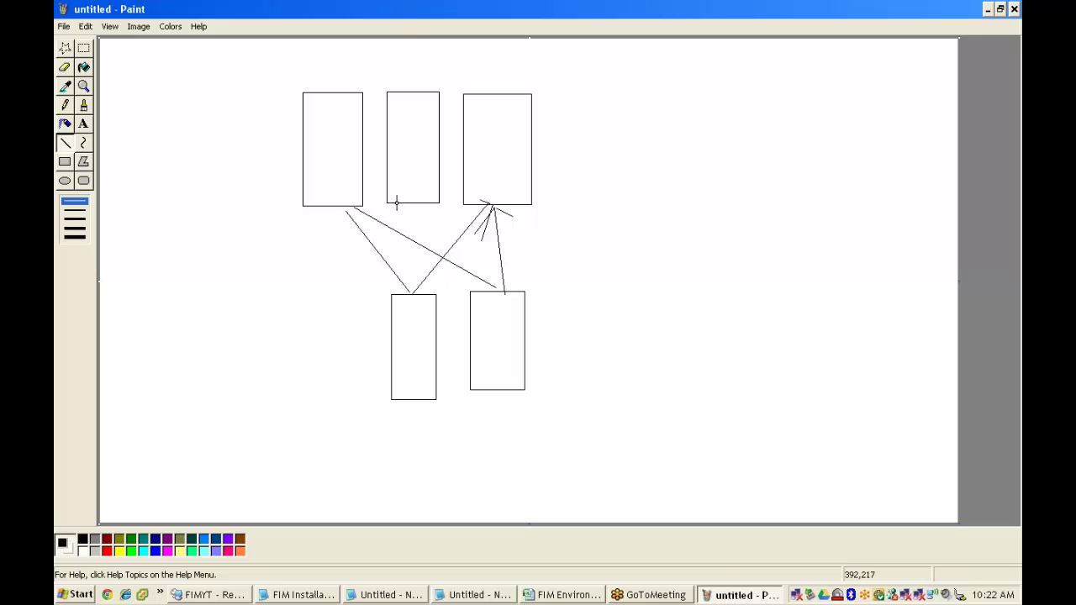
pyautogui.moveTo(488, 208); pyautogui.dragTo(355, 207)
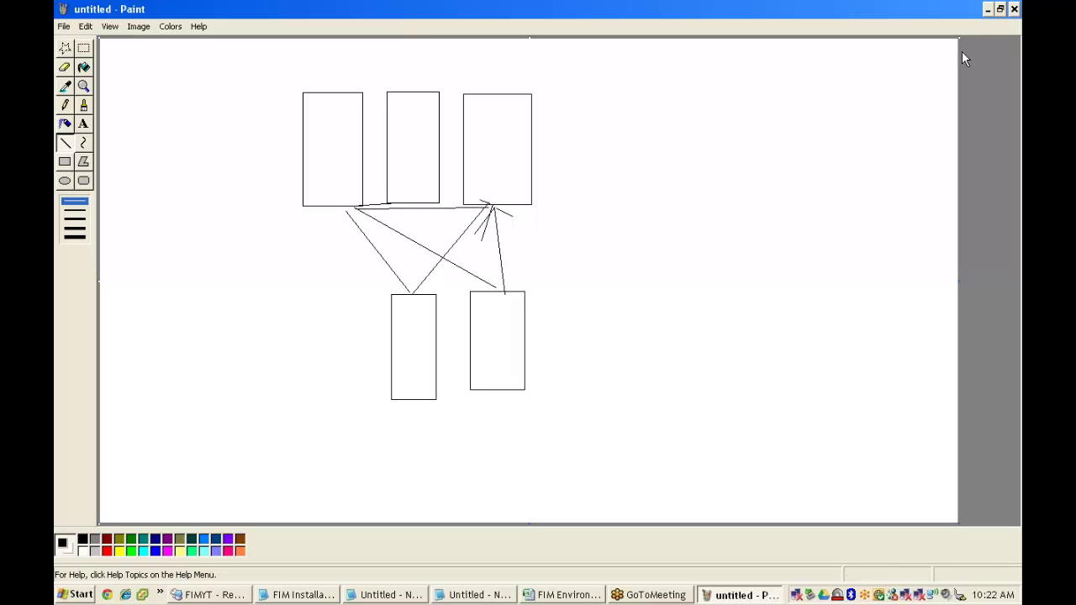
pyautogui.click(1014, 8)
# Step: Discard the Paint sketch and review the requirements outline in Notepad
pyautogui.click(539, 327)
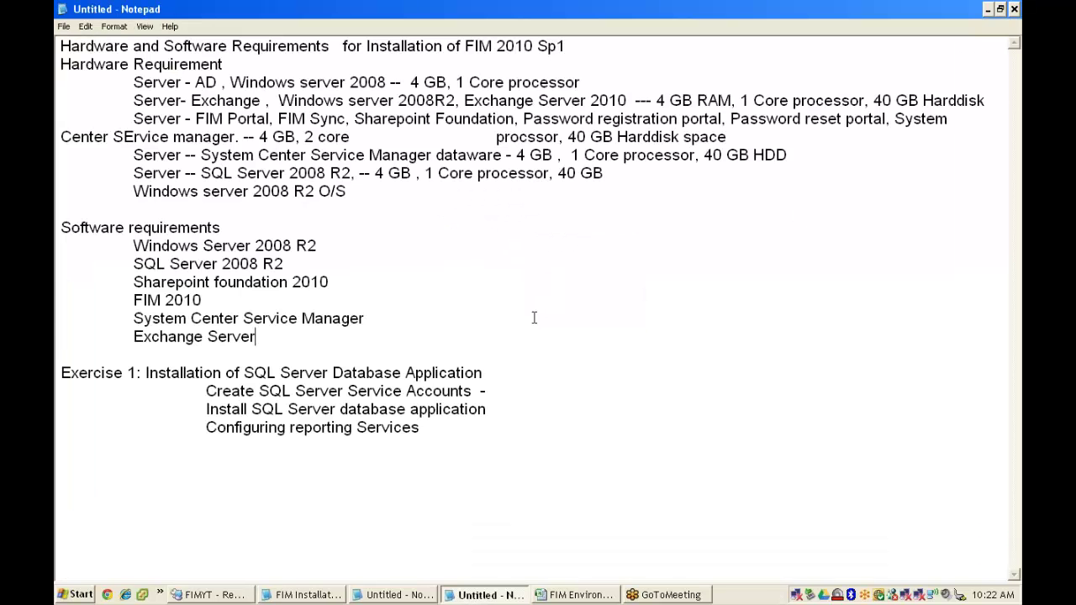
pyautogui.moveTo(351, 192)
pyautogui.mouseDown()
pyautogui.moveTo(230, 172)
pyautogui.moveTo(84, 119)
pyautogui.moveTo(56, 85)
pyautogui.moveTo(57, 46)
pyautogui.mouseUp()
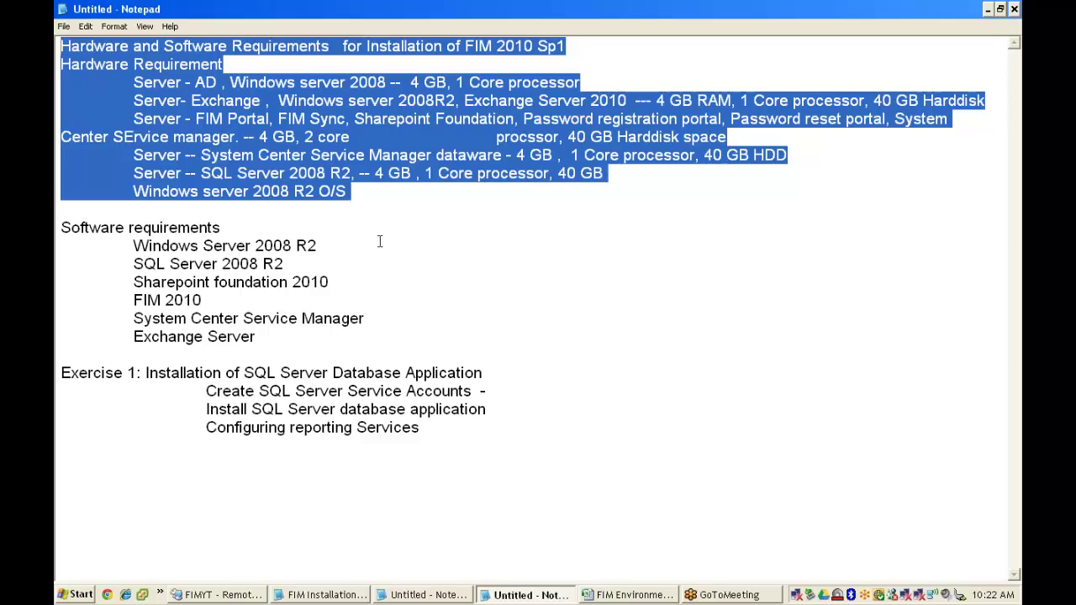
pyautogui.click(271, 340)
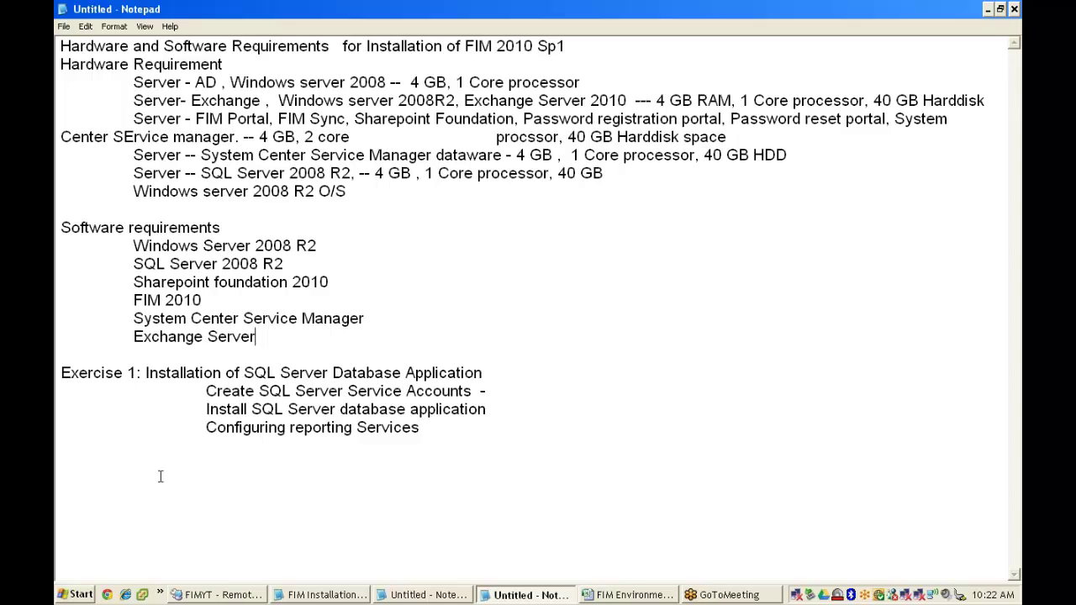
# Step: Add 'We have already setup the AD & Exchange, SQL Server Application' above Exercise 1
pyautogui.click(81, 359)
pyautogui.press('Return')
pyautogui.press('Return')
pyautogui.press('Return')
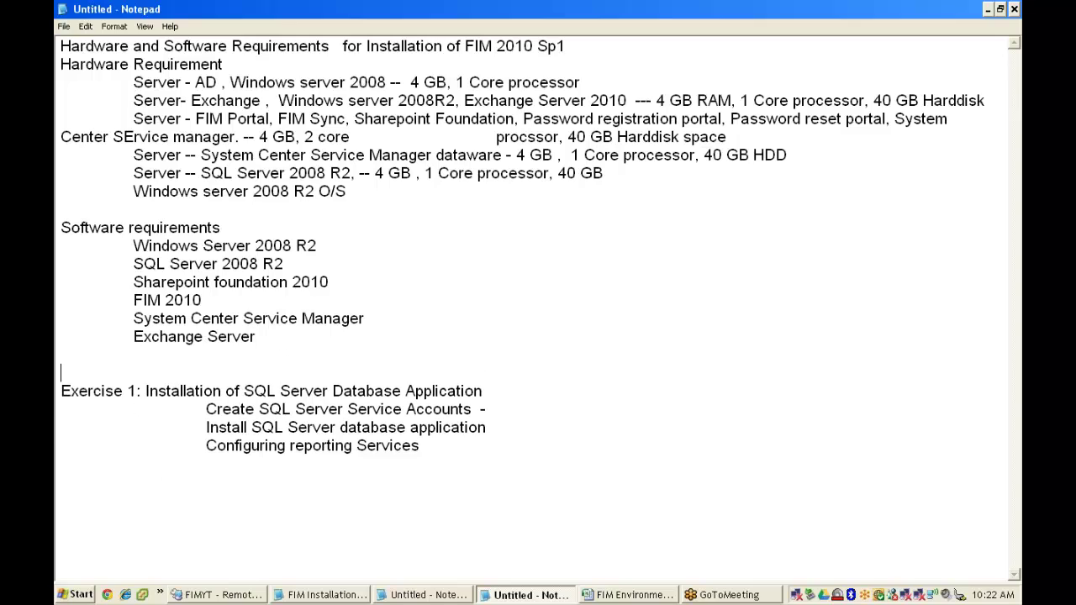
pyautogui.press('Up')
pyautogui.write('We have ')
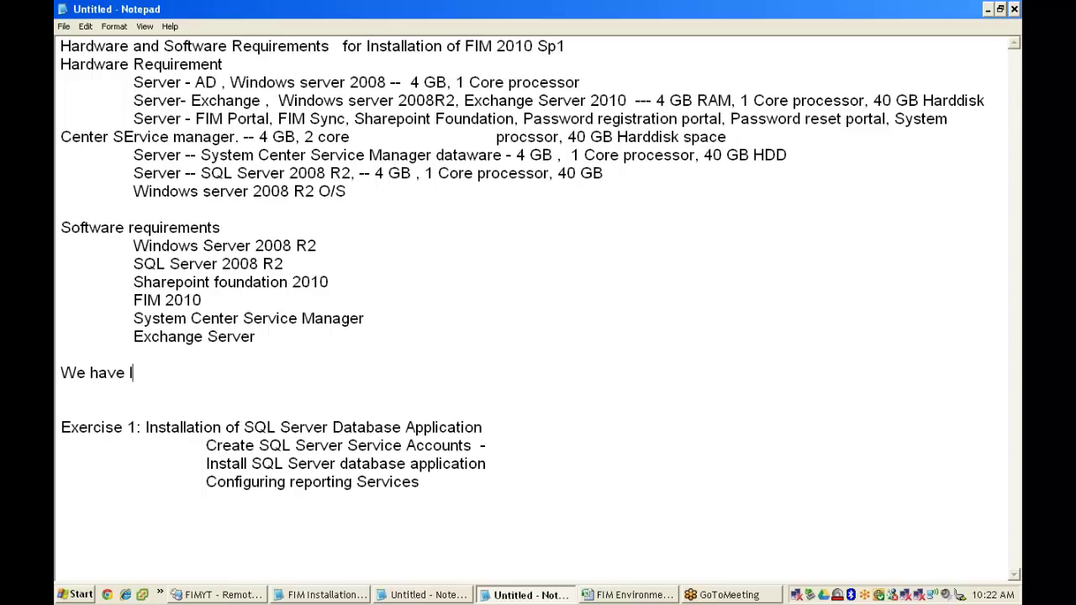
pyautogui.write('already setup t')
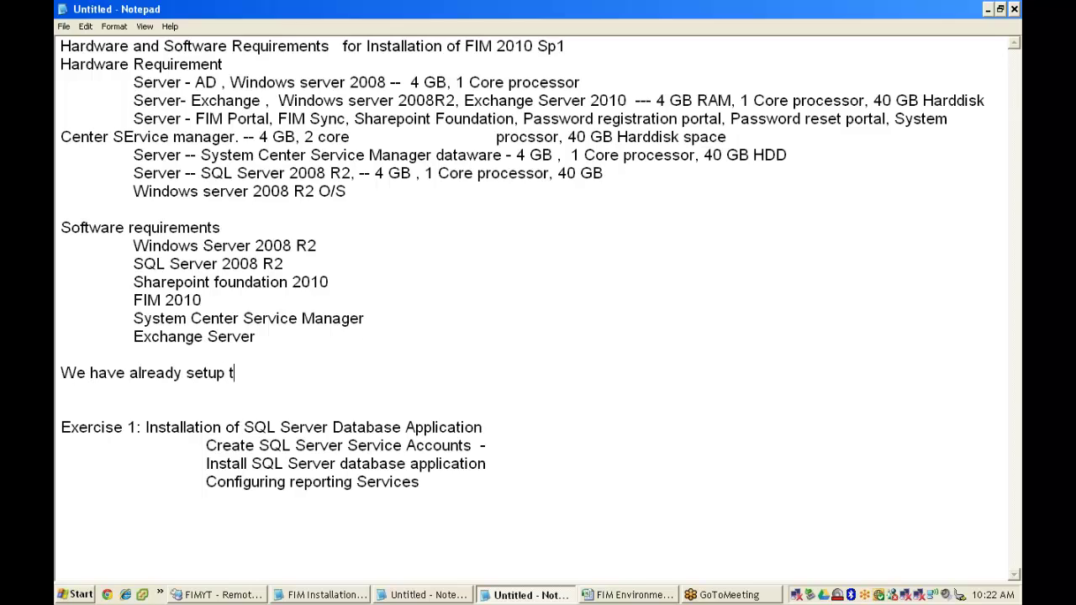
pyautogui.write('he AD & Exchange')
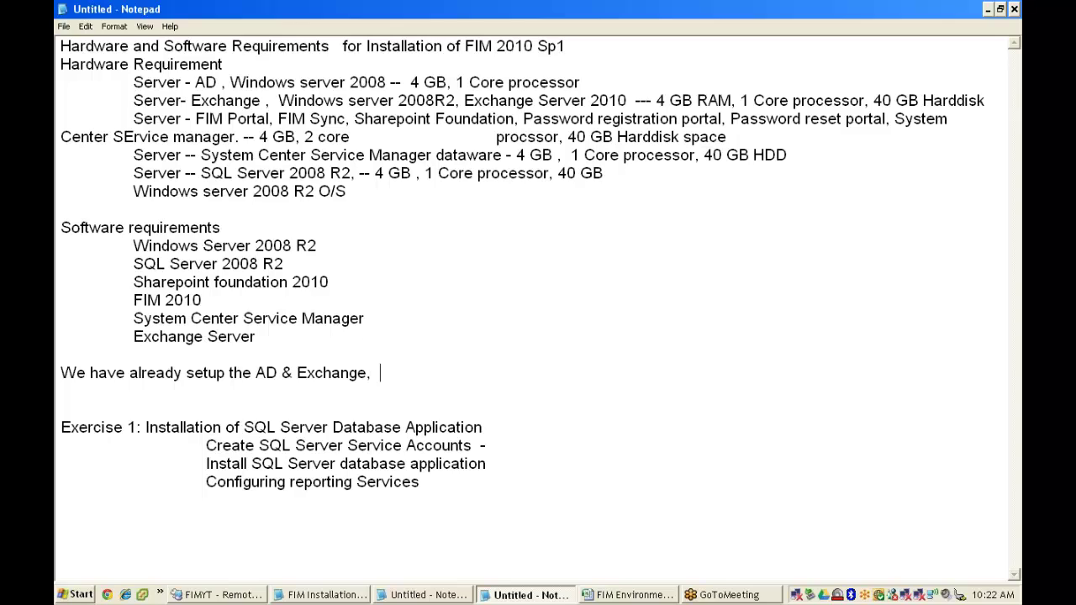
pyautogui.write('SQL Serve')
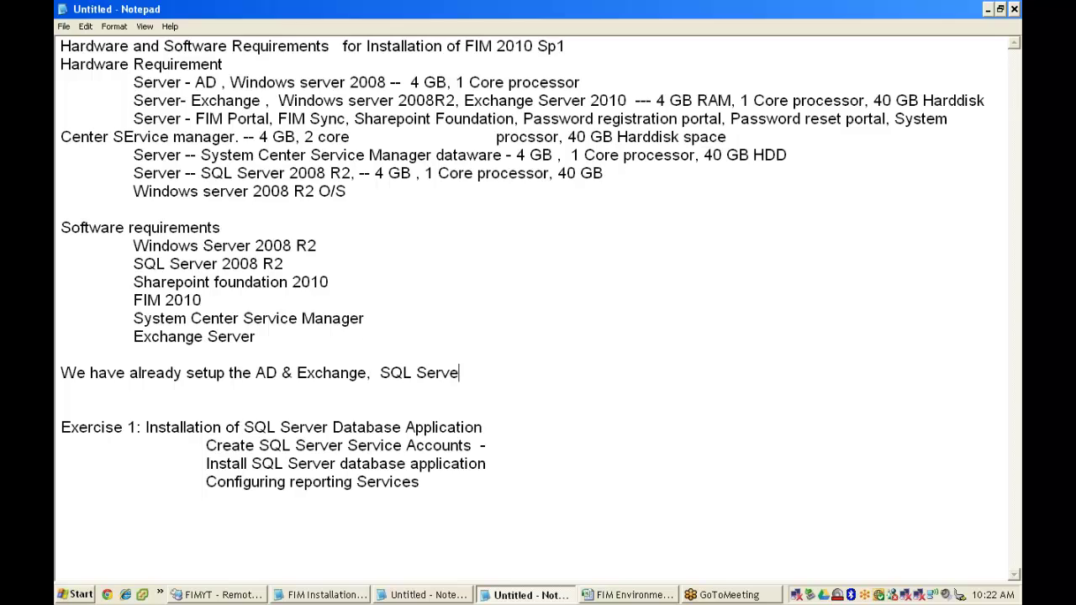
pyautogui.write('r Application')
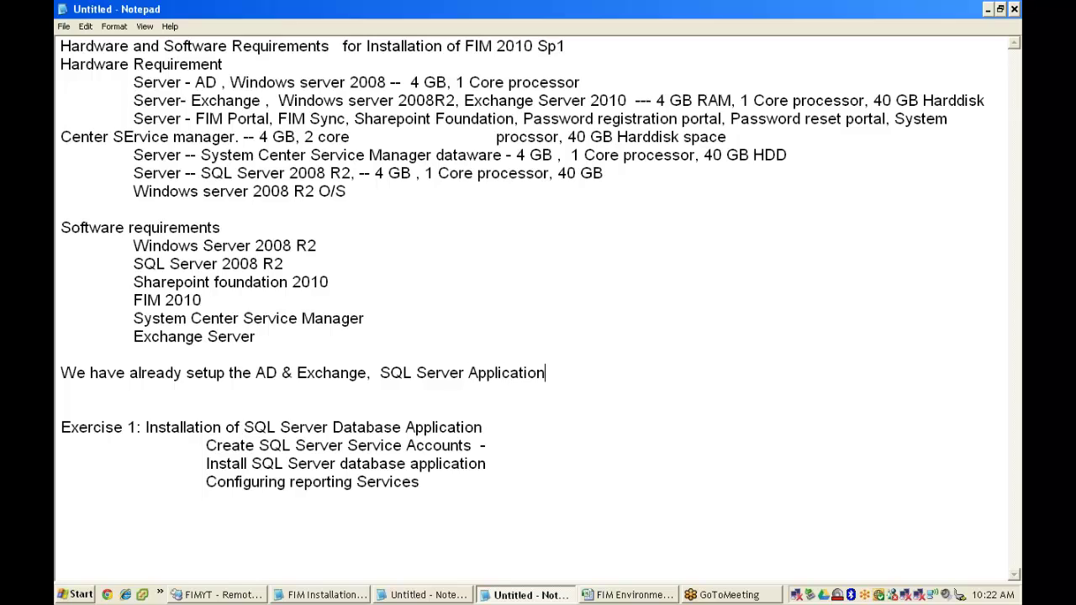
pyautogui.press('Return')
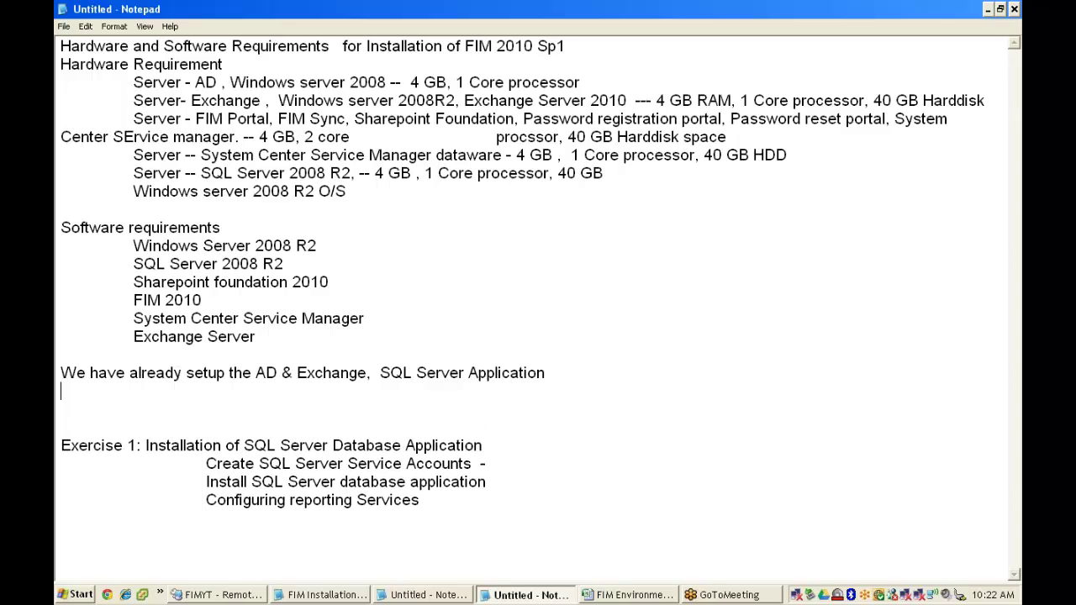
pyautogui.click(229, 595)
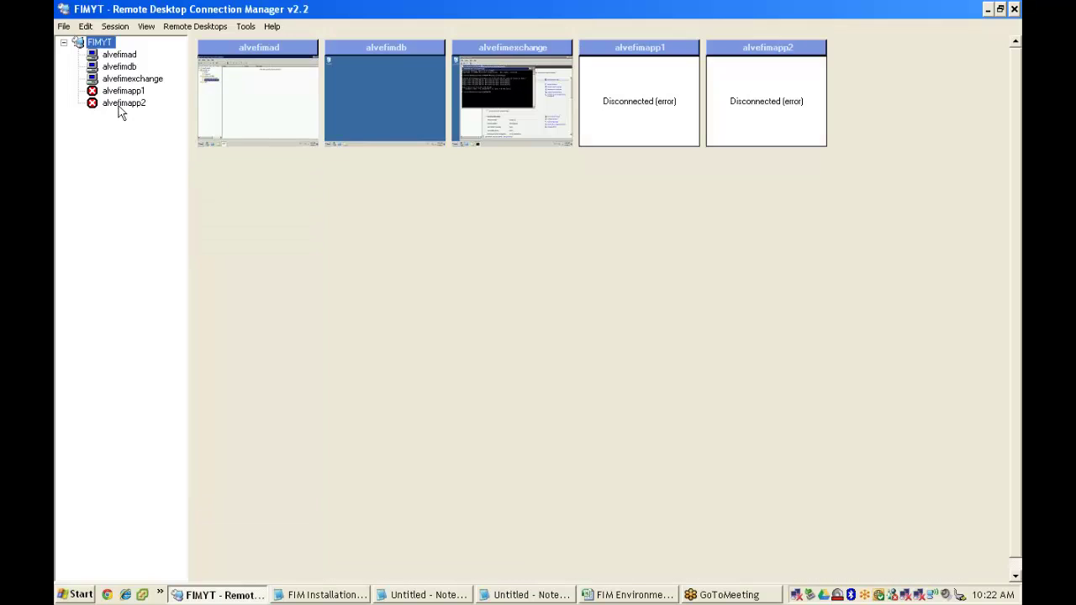
pyautogui.click(121, 55)
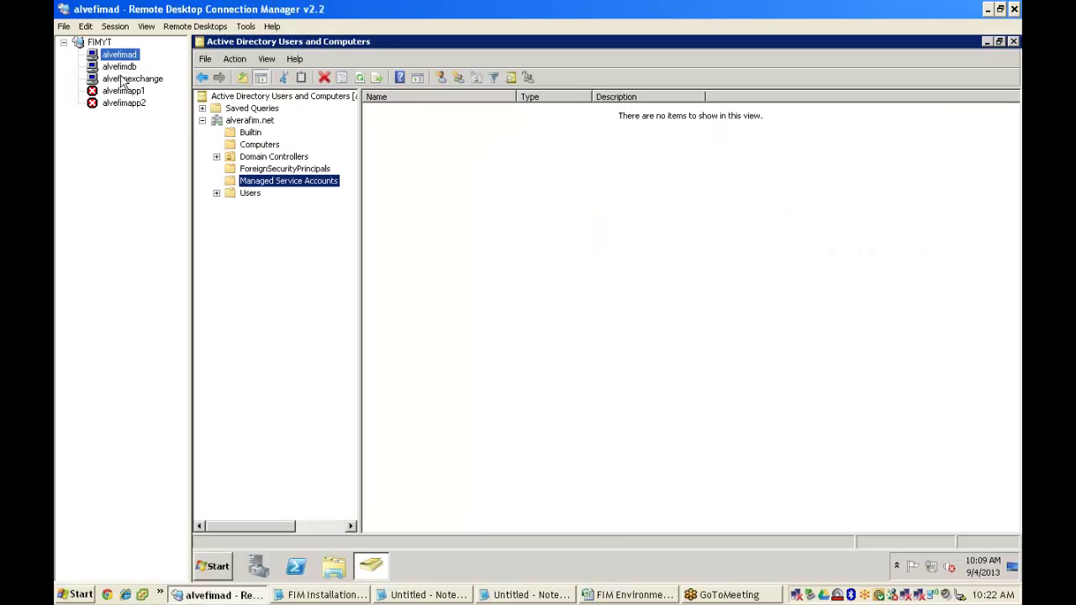
pyautogui.click(120, 68)
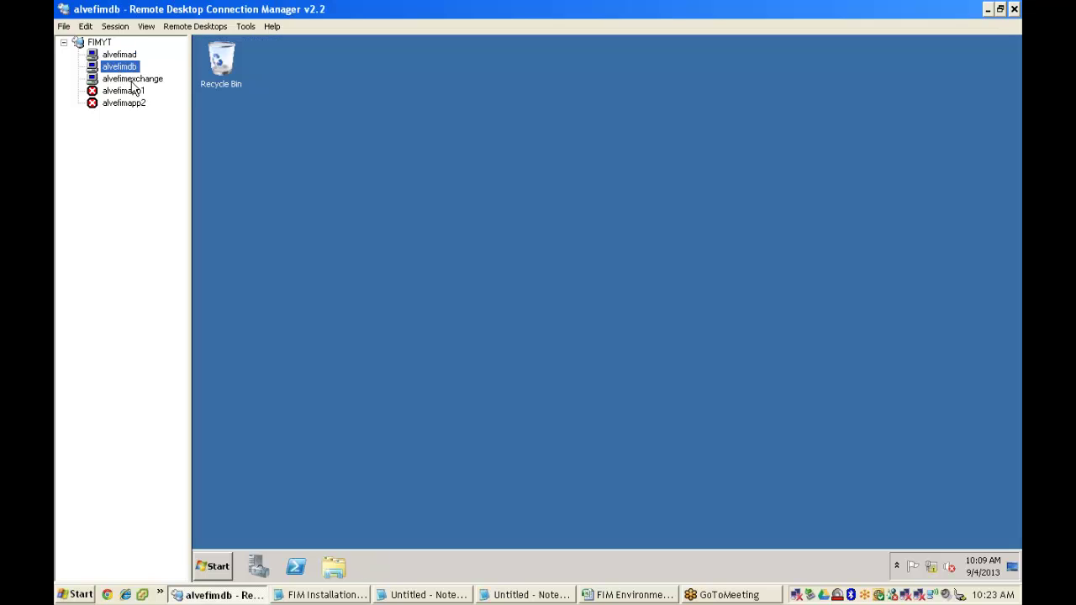
pyautogui.click(132, 81)
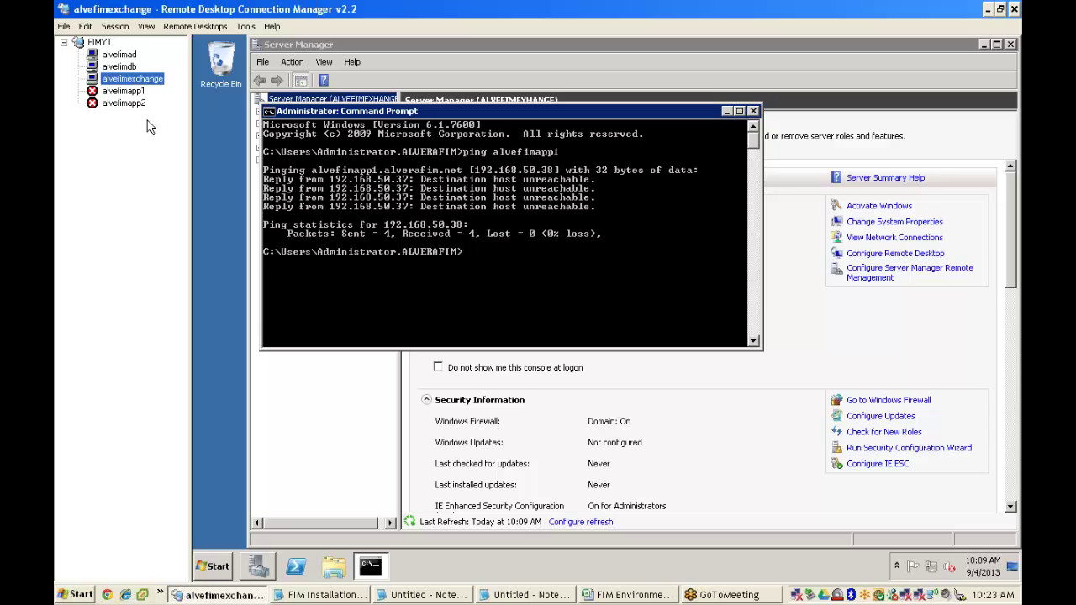
pyautogui.click(126, 91)
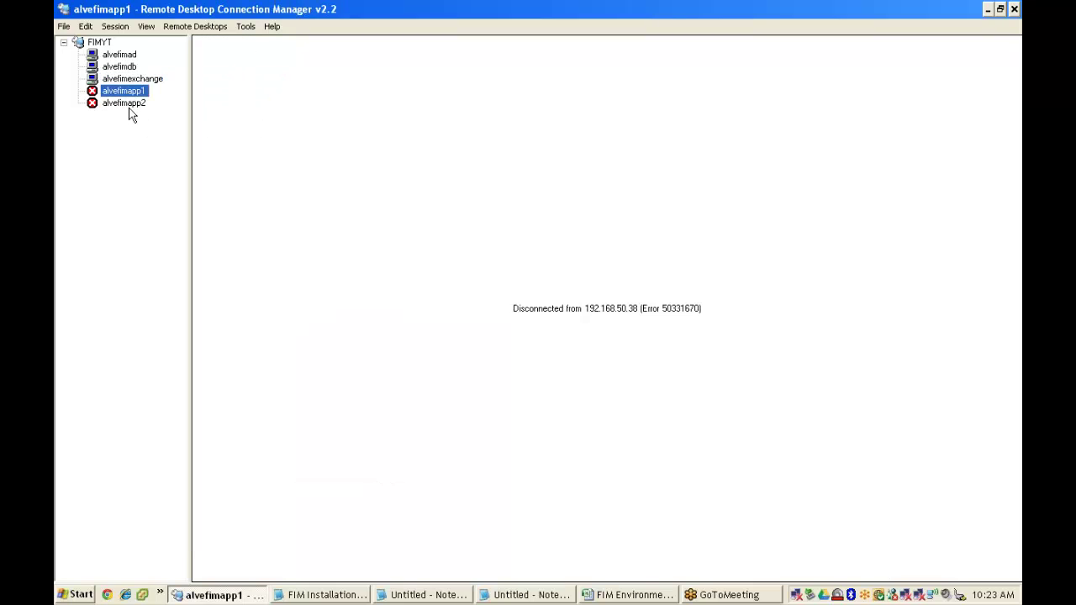
pyautogui.click(123, 104)
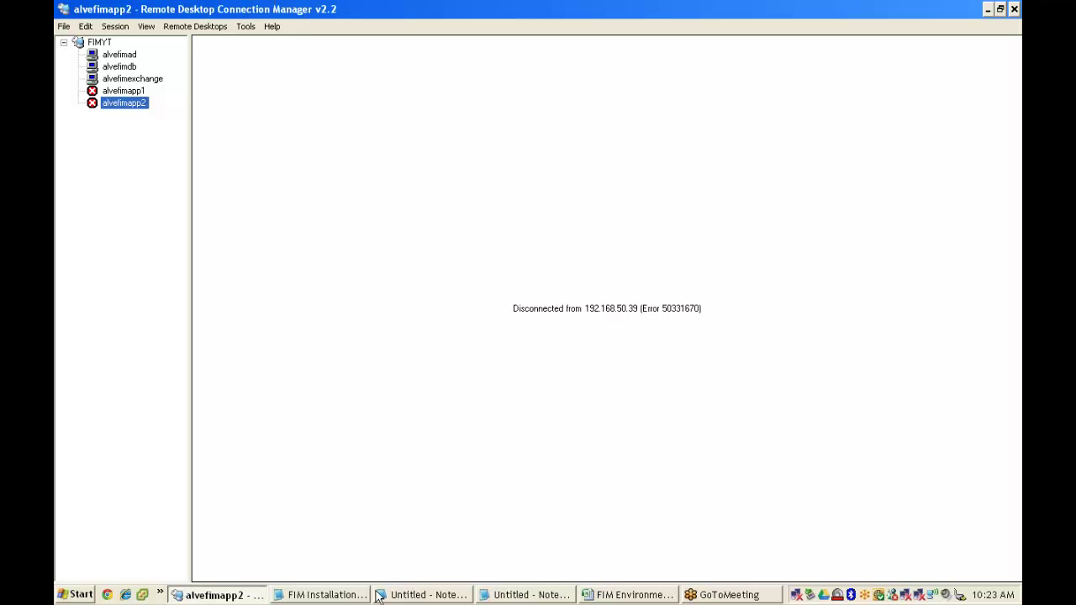
pyautogui.click(494, 596)
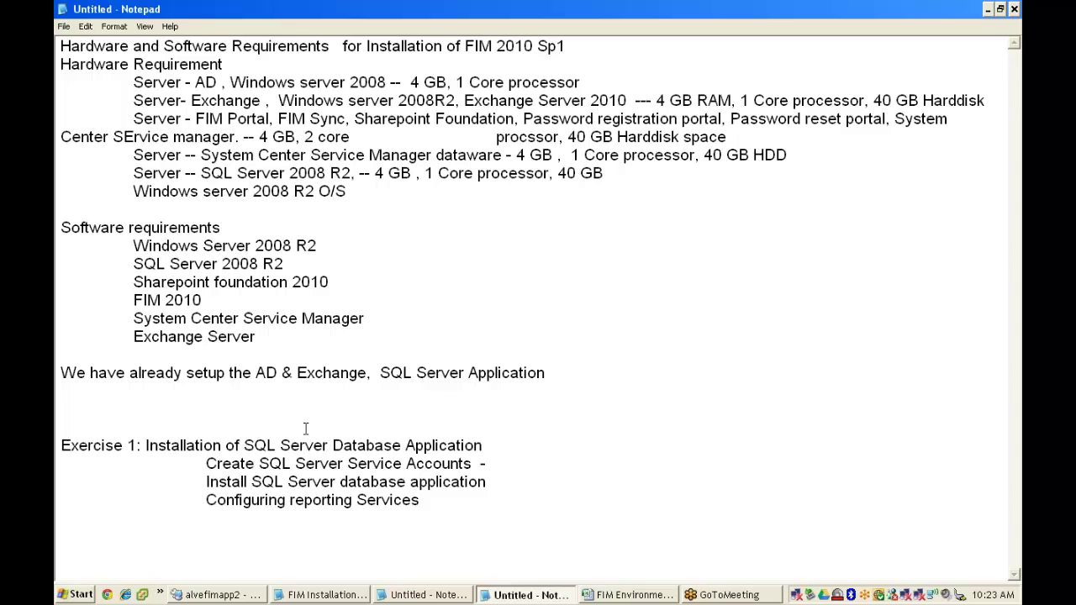
# Step: Append 'in Active Directory' to the Create SQL Server Service Accounts step
pyautogui.moveTo(59, 446); pyautogui.dragTo(470, 514)
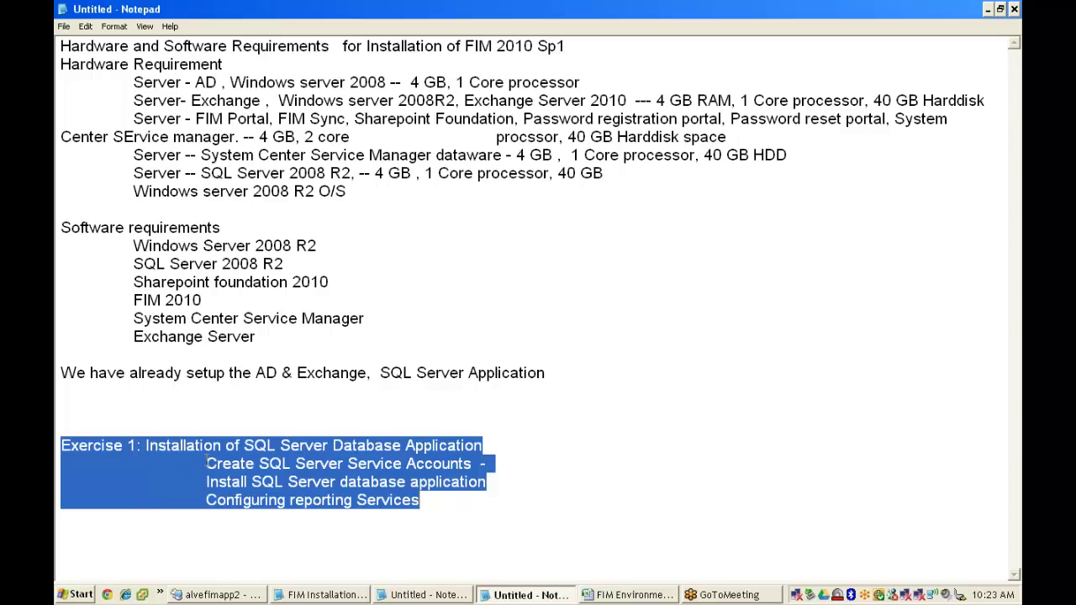
pyautogui.moveTo(206, 463); pyautogui.dragTo(486, 465)
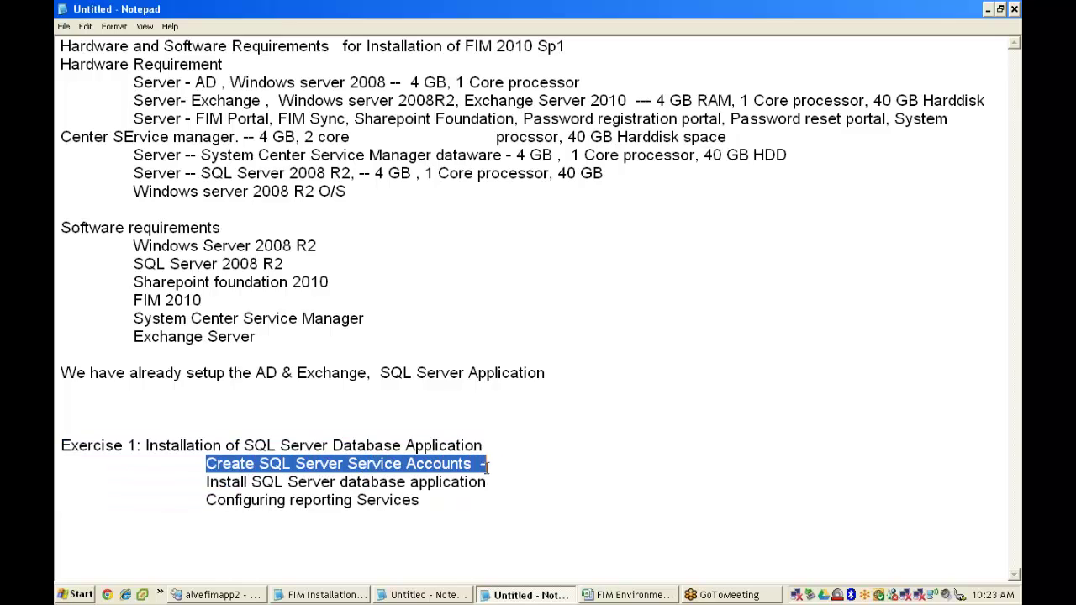
pyautogui.click(505, 465)
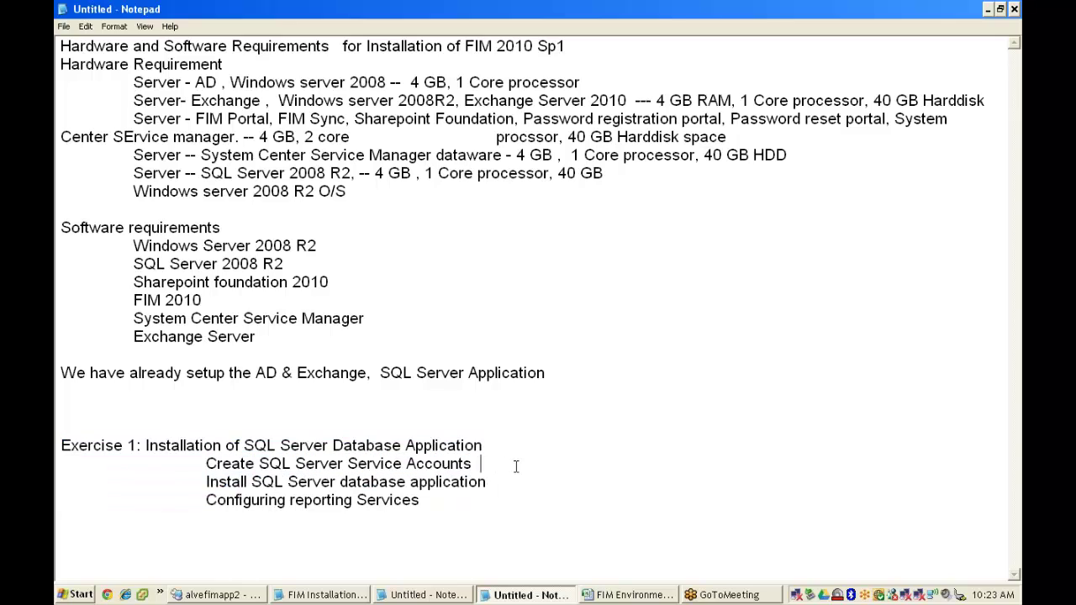
pyautogui.write('in Active Directory')
pyautogui.press('Return')
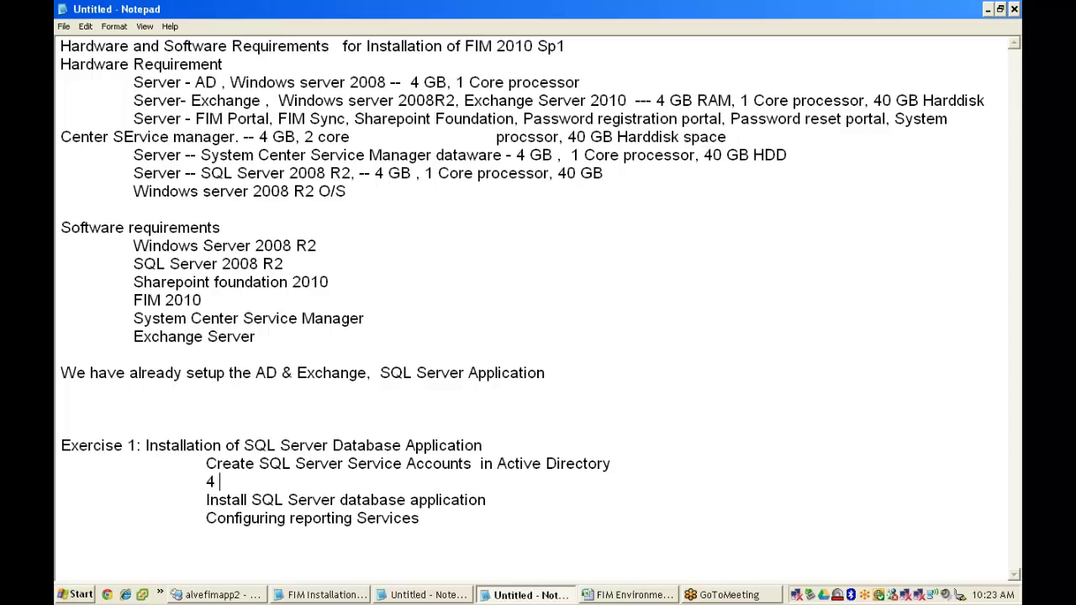
# Step: Add a line listing Service Accounts for Database service, Agent Purpose, Analysis Purpose, Reporting service
pyautogui.write('Servie')
pyautogui.press('BackSpace')
pyautogui.press('BackSpace')
pyautogui.write('ce Accounts')
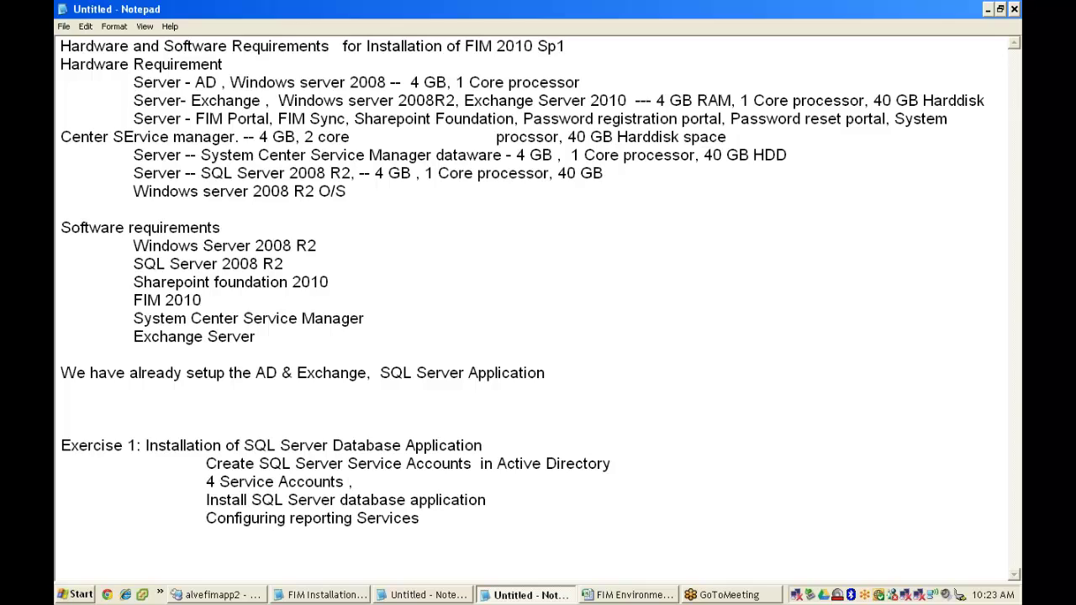
pyautogui.write(' ,  one for Database service, ')
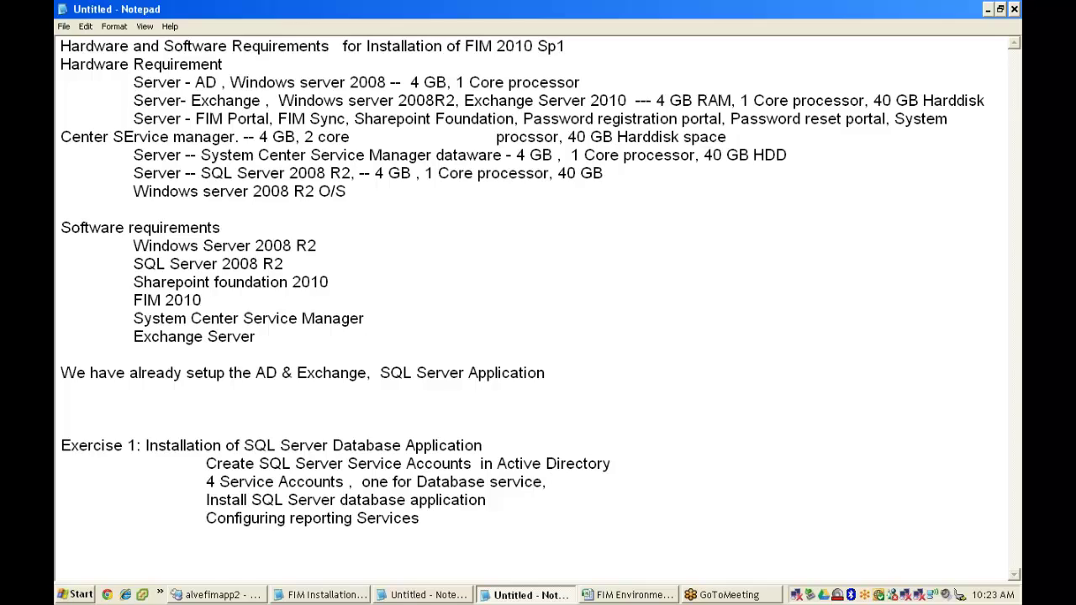
pyautogui.write('Agent Purpose, A')
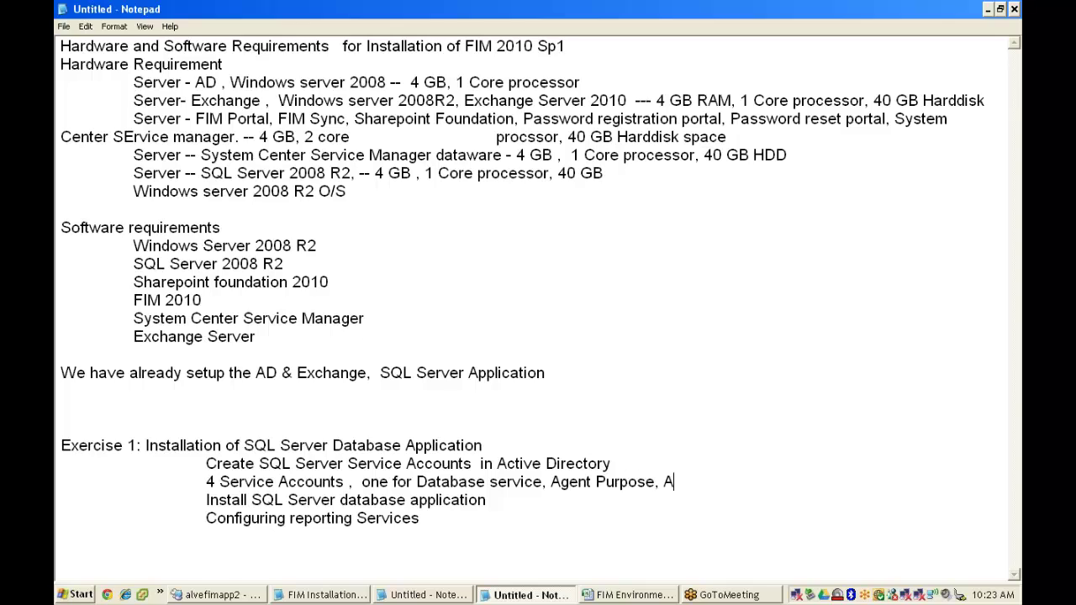
pyautogui.write('nalysis Purp')
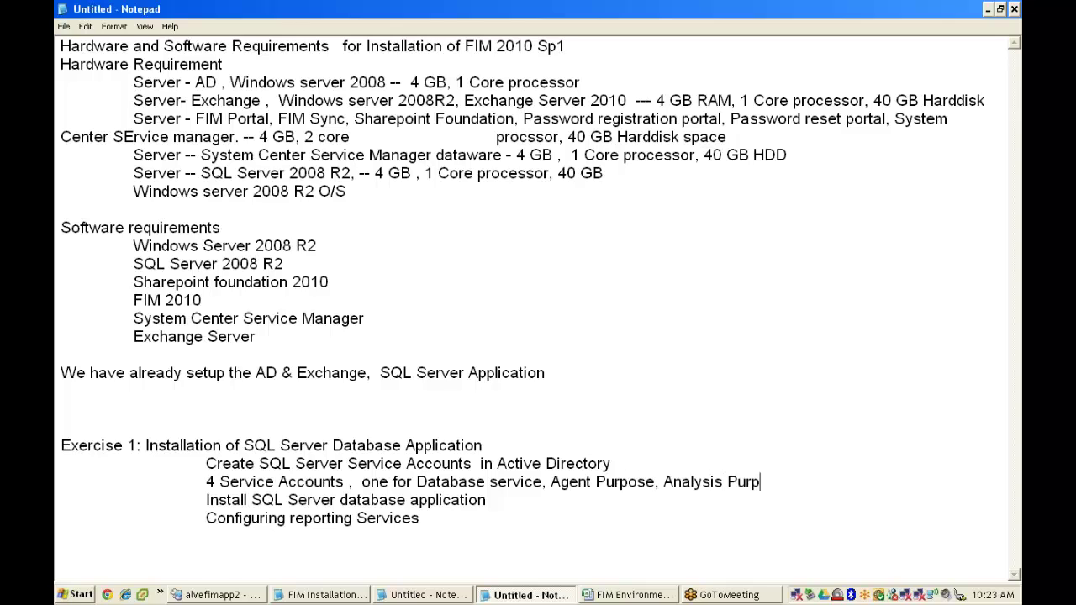
pyautogui.write('ose, Report')
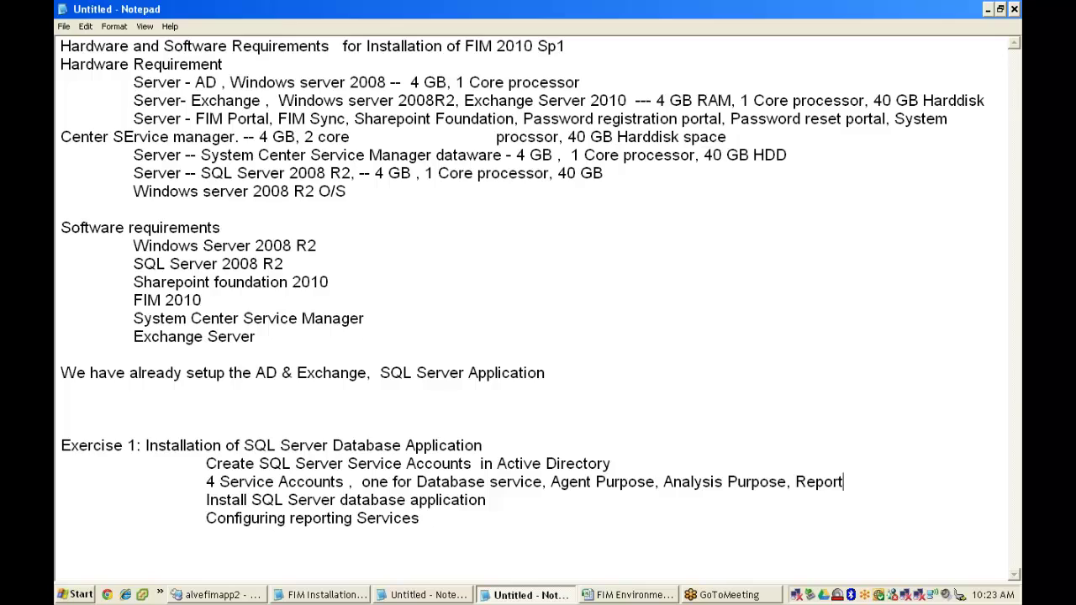
pyautogui.write('ing service')
pyautogui.press('Return')
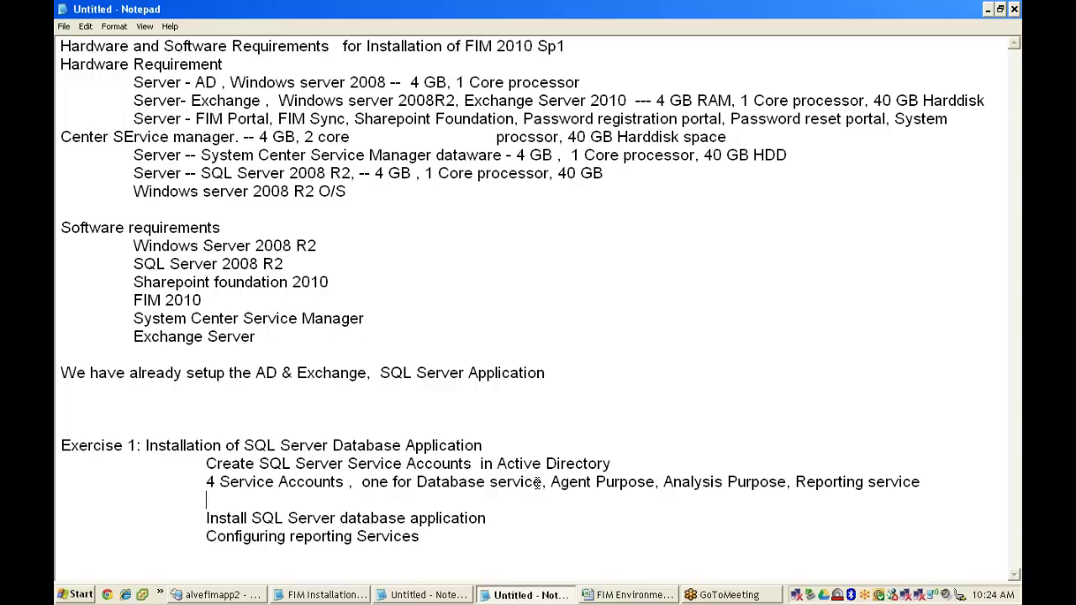
# Step: Highlight each of the four account purposes in turn before moving to the FIM Environment workbook
pyautogui.moveTo(544, 482); pyautogui.dragTo(416, 481)
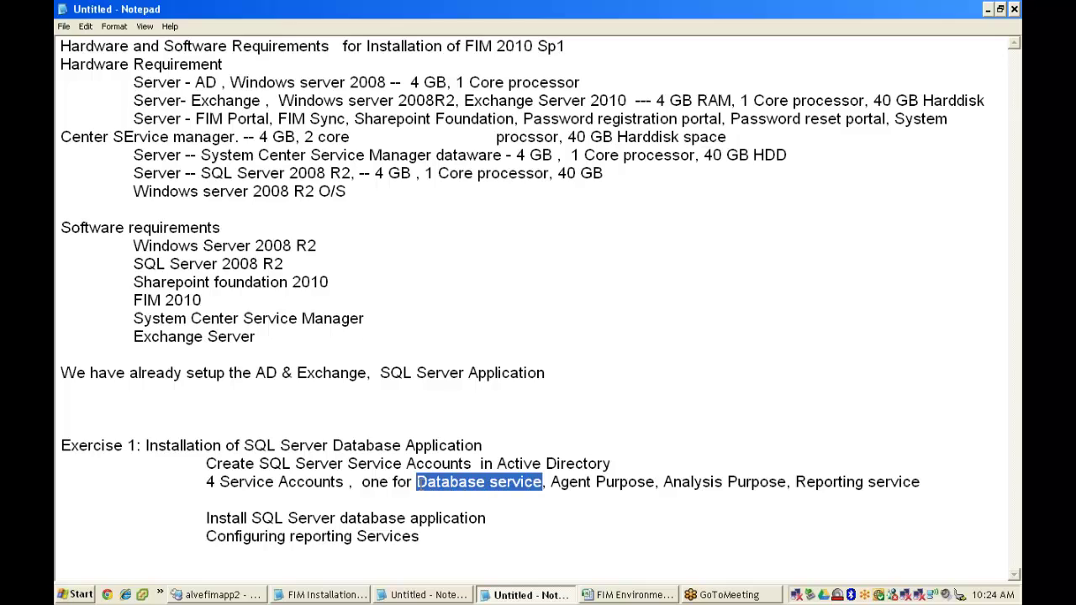
pyautogui.moveTo(654, 482); pyautogui.dragTo(552, 481)
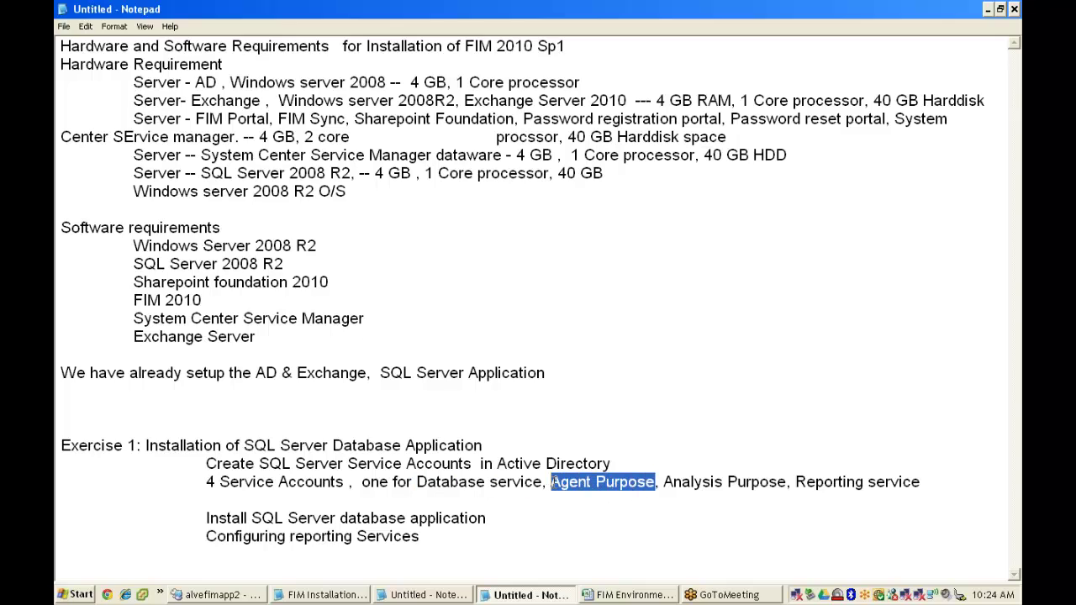
pyautogui.moveTo(790, 484); pyautogui.dragTo(665, 486)
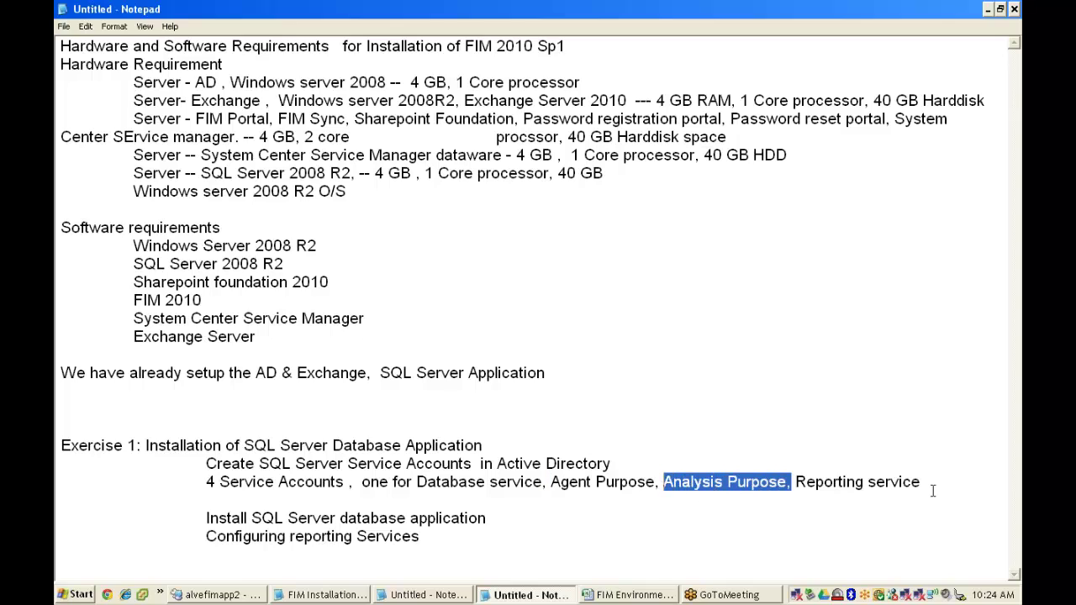
pyautogui.moveTo(922, 482); pyautogui.dragTo(795, 482)
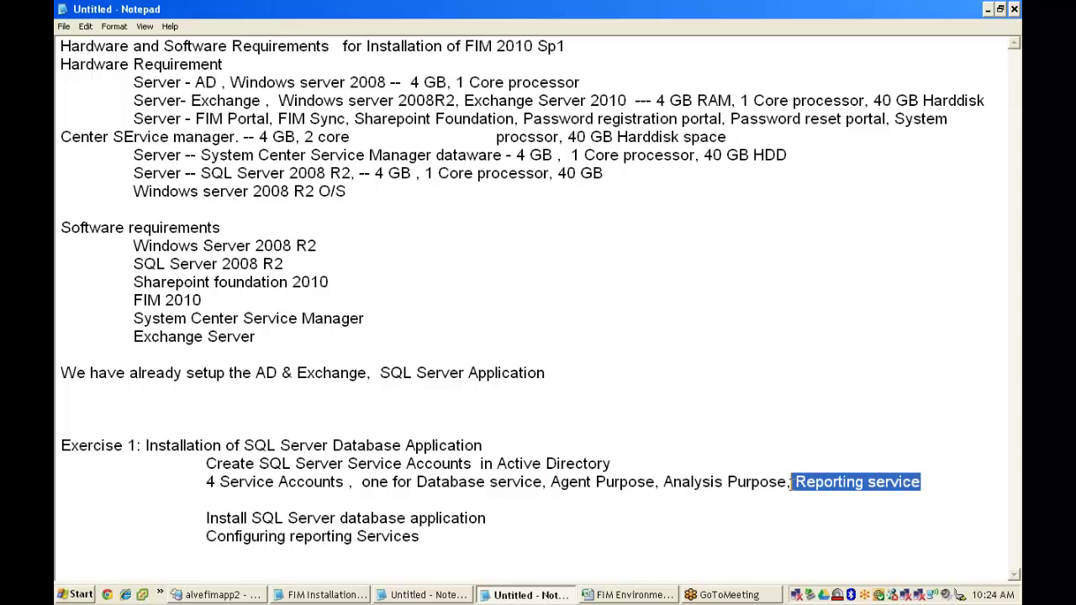
pyautogui.click(633, 594)
# Step: Select the four SQL service account names in C15:C18, then return to RDCMan
pyautogui.scroll(-1, 492, 292)
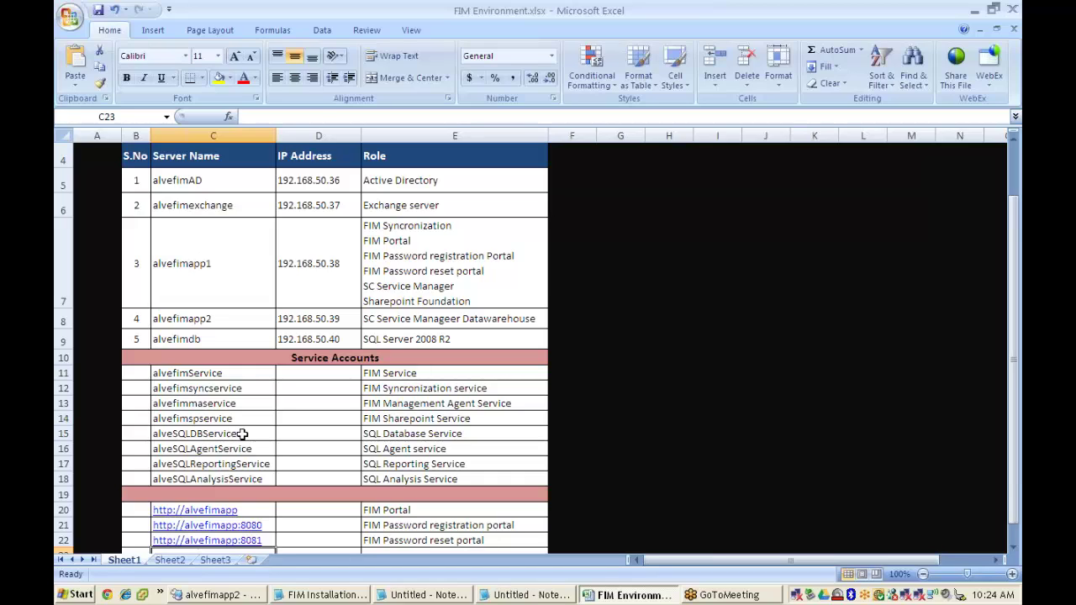
pyautogui.moveTo(232, 434); pyautogui.dragTo(244, 477)
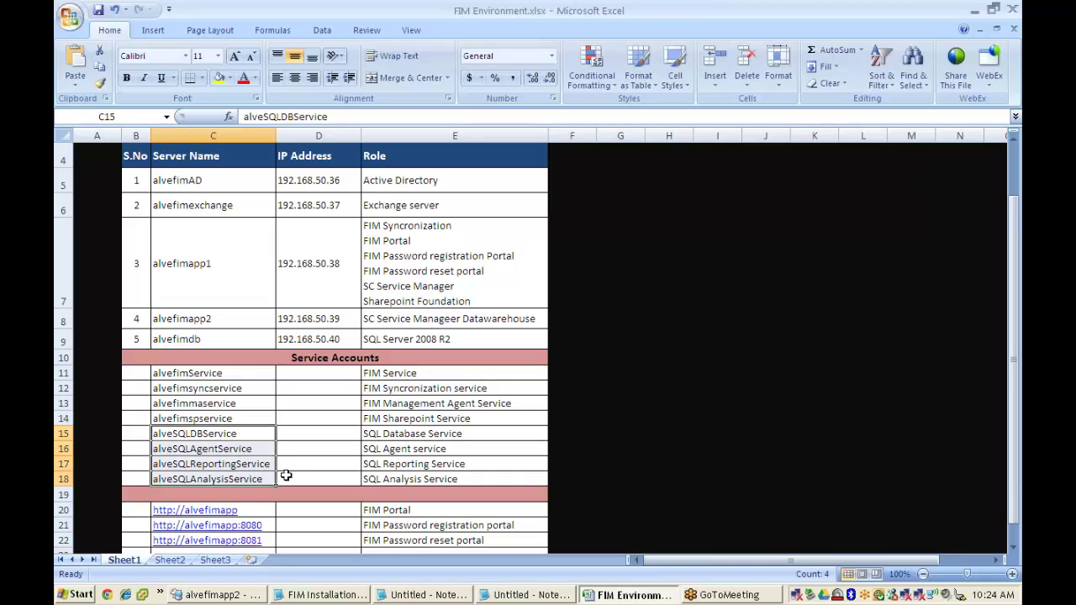
pyautogui.click(217, 594)
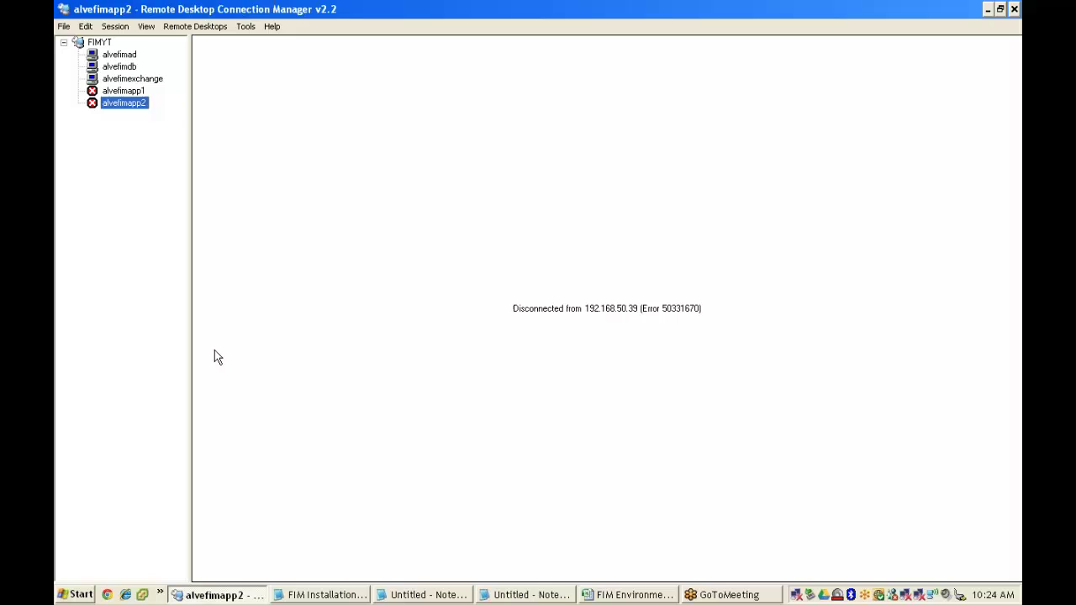
# Step: On alvefimad, start a new user in Managed Service Accounts, checking the name in the workbook
pyautogui.click(119, 55)
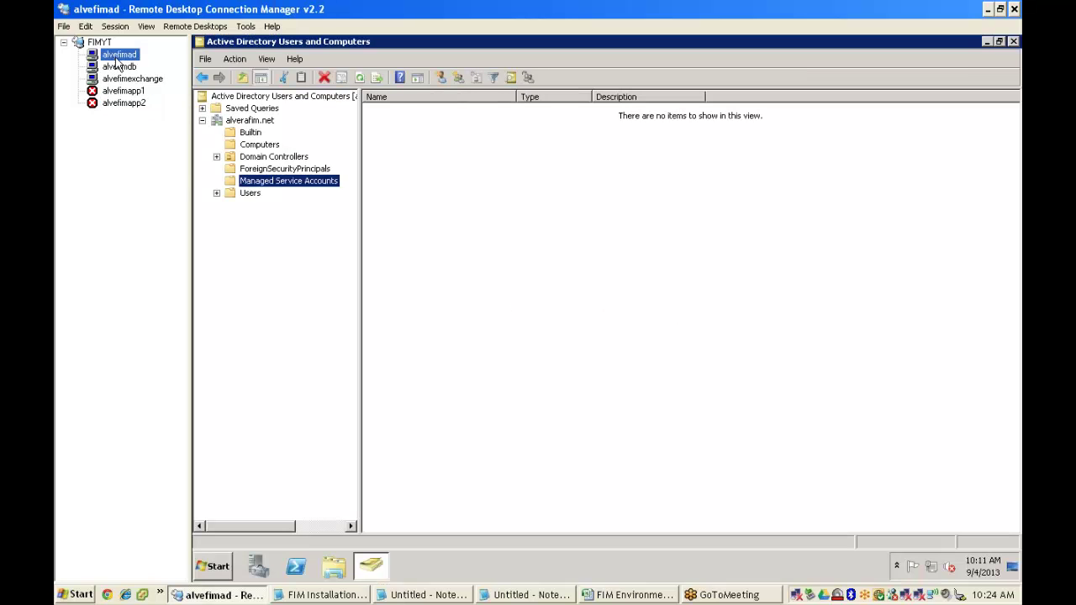
pyautogui.rightClick(311, 183)
pyautogui.moveTo(351, 237)
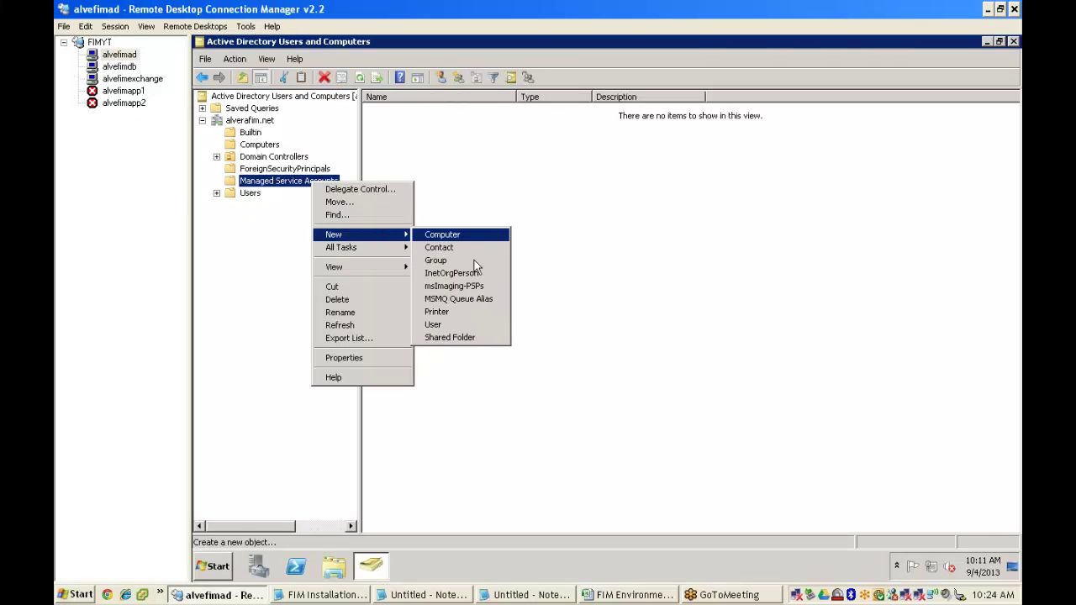
pyautogui.click(437, 325)
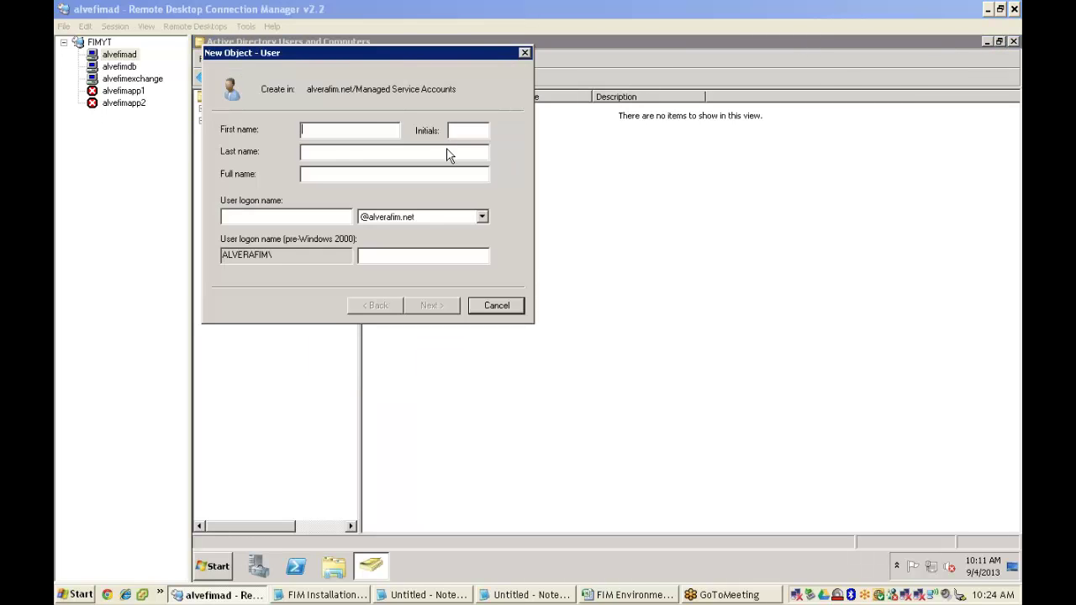
pyautogui.click(664, 595)
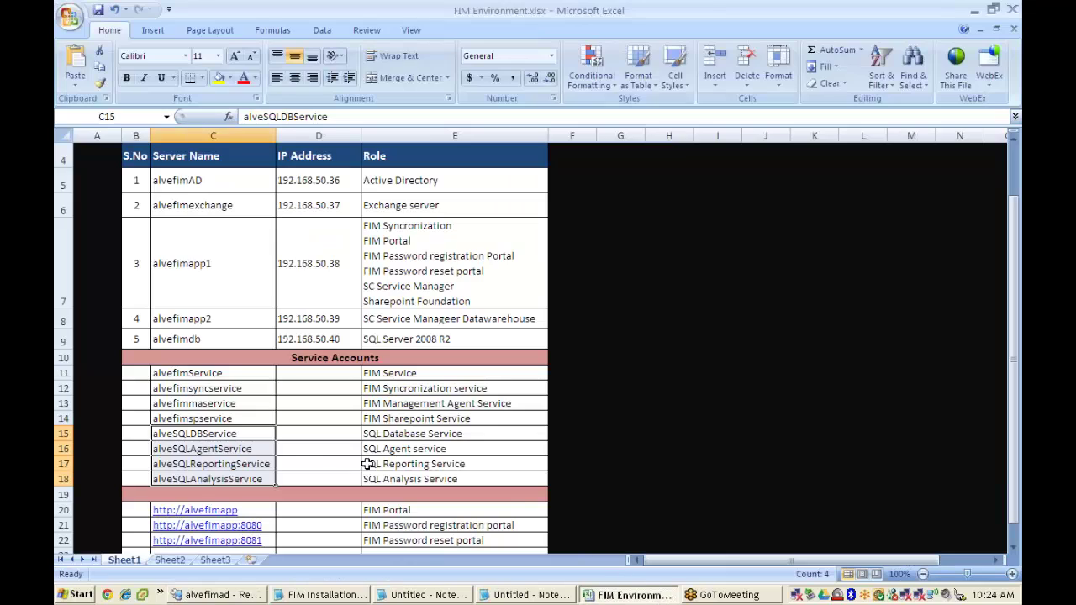
pyautogui.click(222, 595)
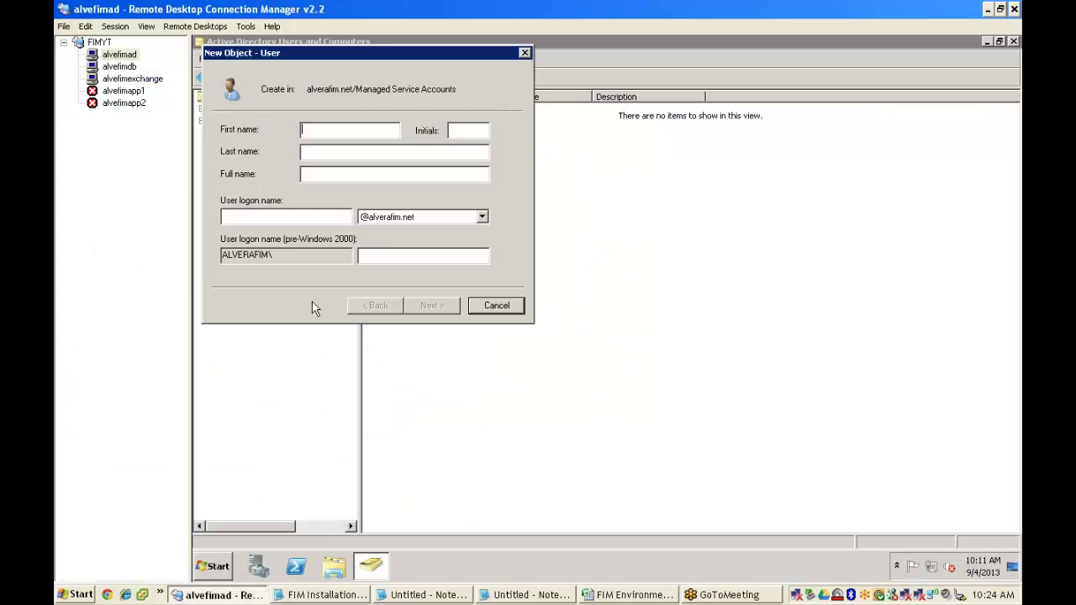
# Step: Create user alvesqldbservice with matching logon name, a password, and no forced password change
pyautogui.write('alvesqldbservi')
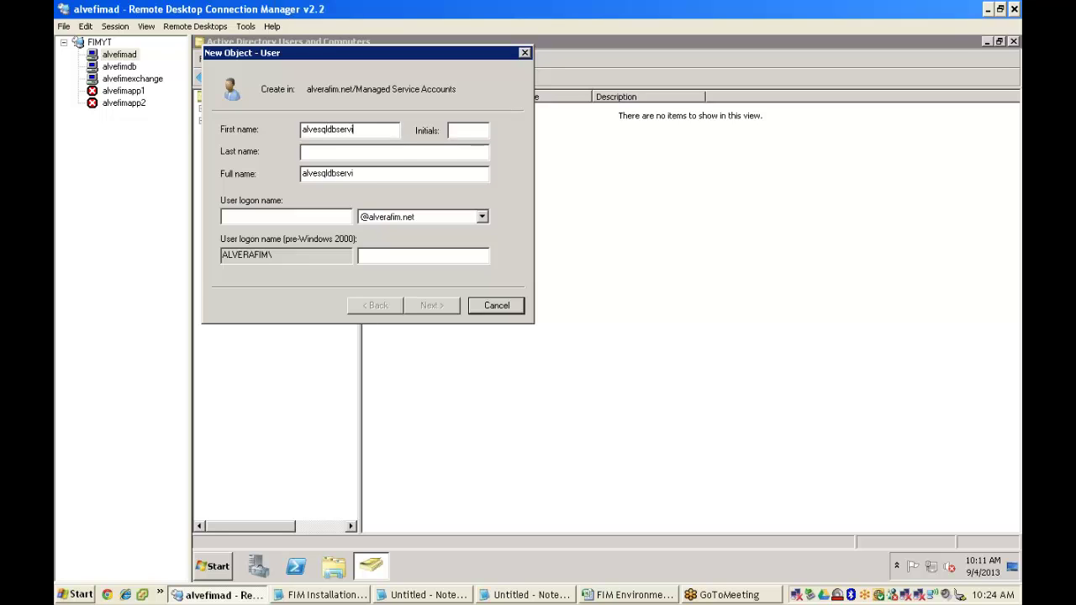
pyautogui.write('ce')
pyautogui.press('Tab')
pyautogui.press('Tab')
pyautogui.hotkey('ctrl', 'c')
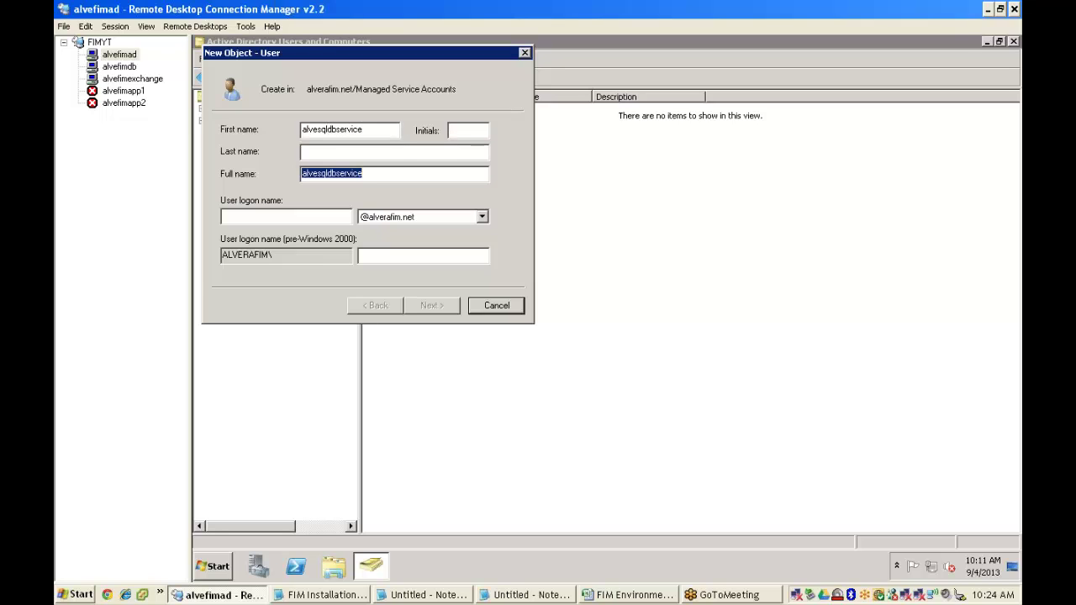
pyautogui.press('Tab')
pyautogui.hotkey('ctrl', 'v')
pyautogui.press('Return')
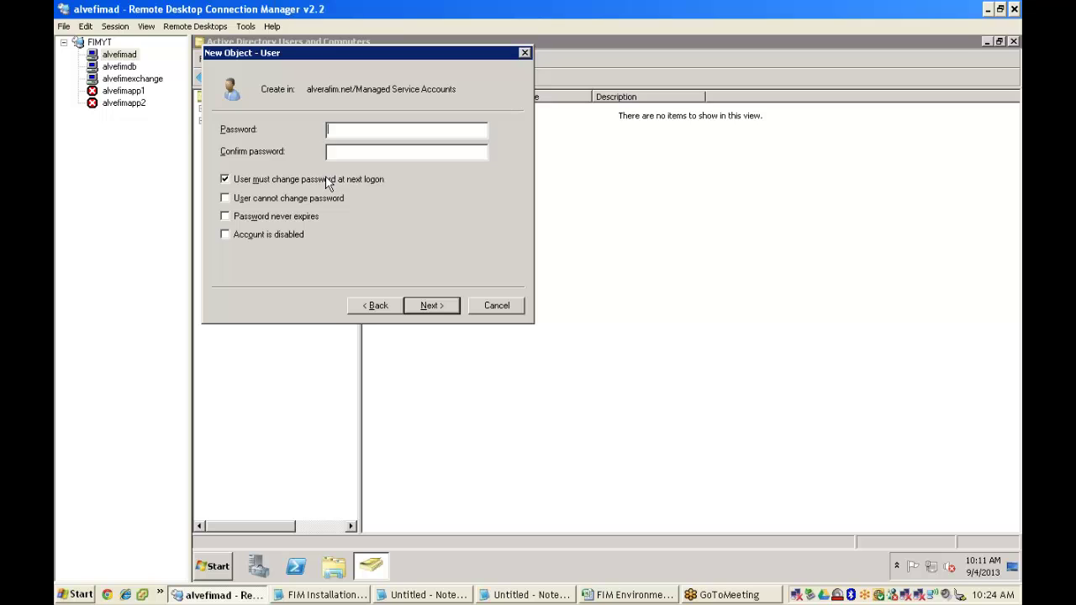
pyautogui.write('••')
pyautogui.click(326, 179)
pyautogui.press('Return')
pyautogui.press('Return')
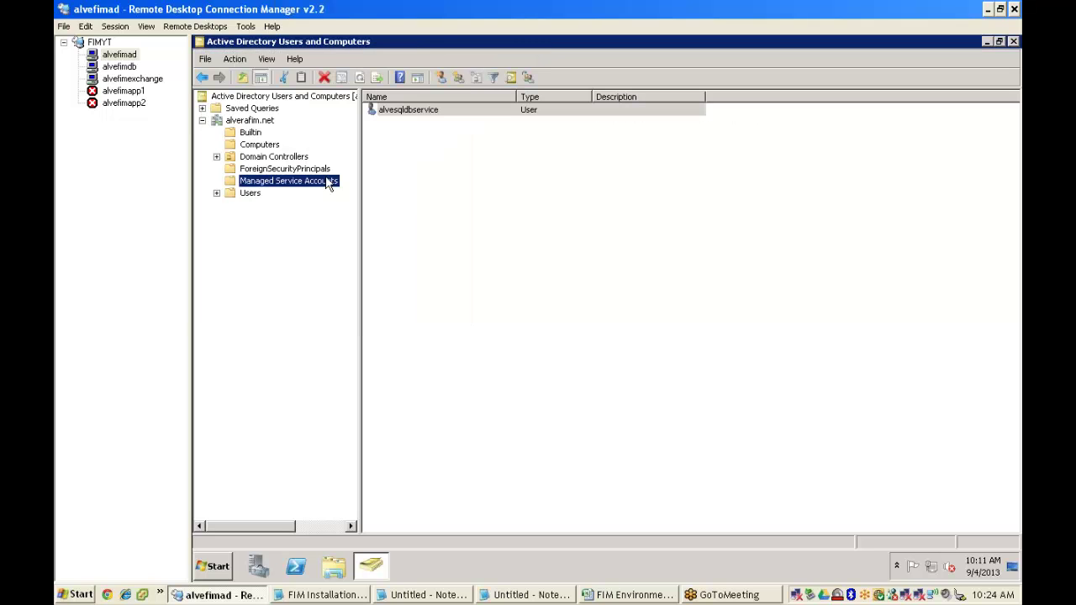
# Step: Start a new user named alvesqlagentservice, with the same logon name
pyautogui.click(441, 77)
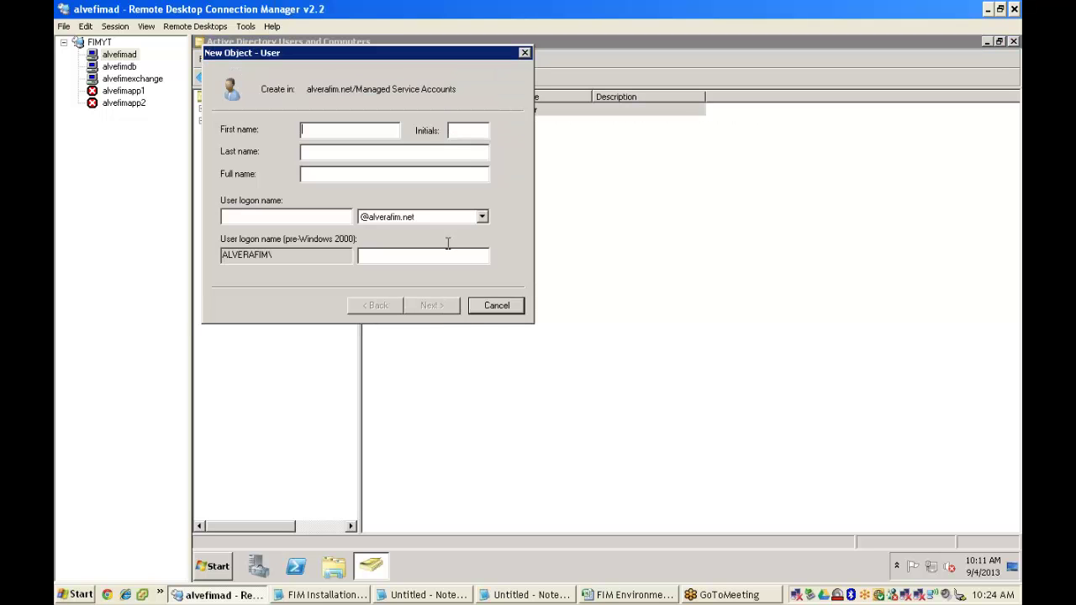
pyautogui.hotkey('ctrl', 'v')
pyautogui.press('BackSpace')
pyautogui.press('BackSpace')
pyautogui.write('agent')
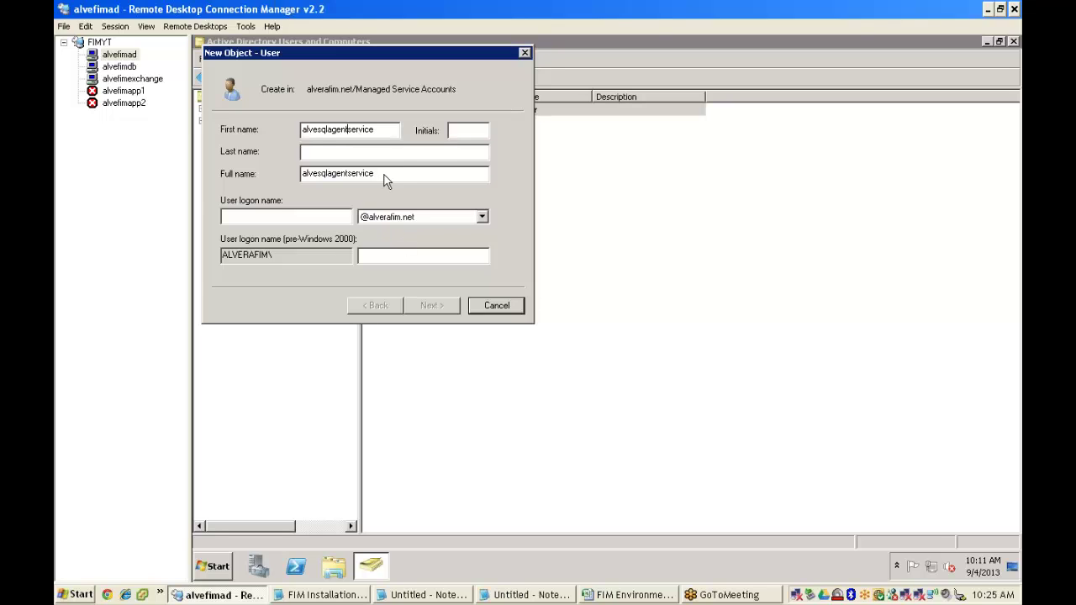
pyautogui.moveTo(387, 175); pyautogui.dragTo(200, 192)
pyautogui.hotkey('ctrl', 'c')
pyautogui.click(275, 216)
pyautogui.hotkey('ctrl', 'v')
pyautogui.click(431, 305)
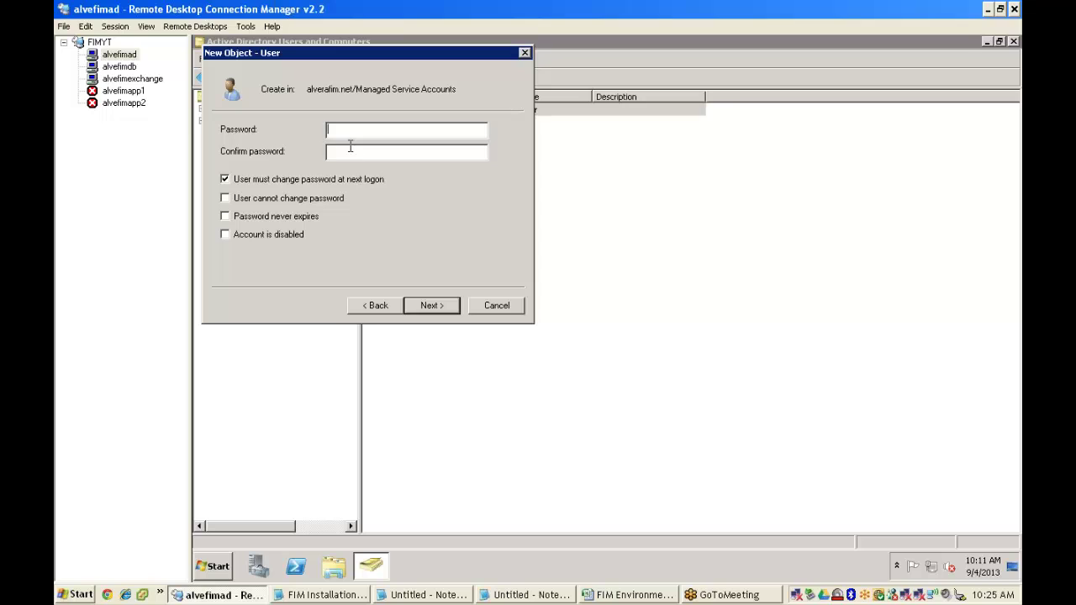
# Step: Set its password without forced change, finish the account, and check the next name in the workbook
pyautogui.write('P●●●●●●●●●●●●●●●')
pyautogui.press('Tab')
pyautogui.press('space')
pyautogui.press('Return')
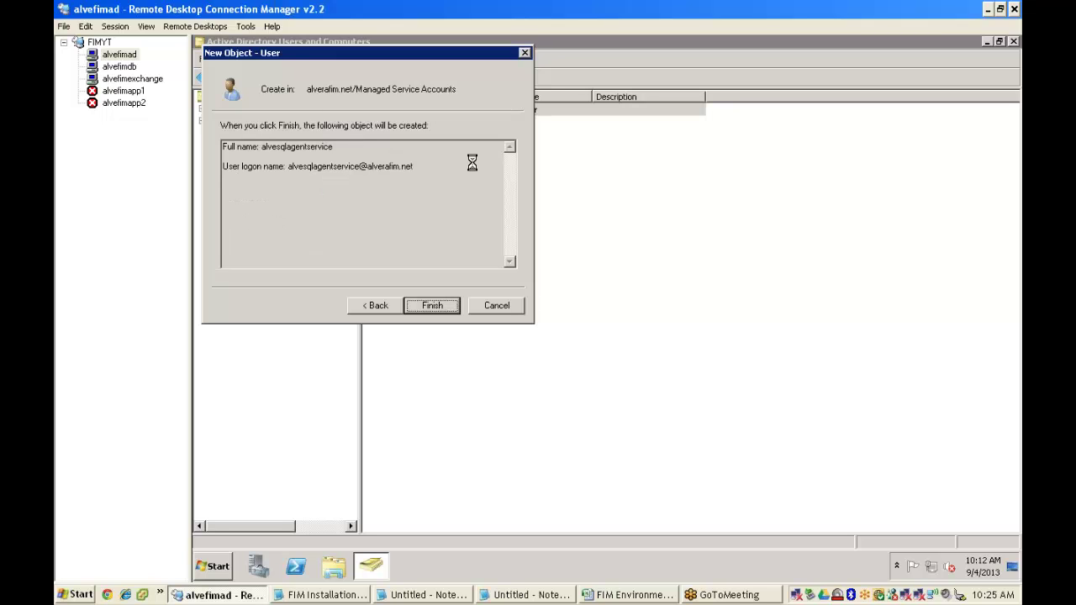
pyautogui.press('Return')
pyautogui.click(631, 594)
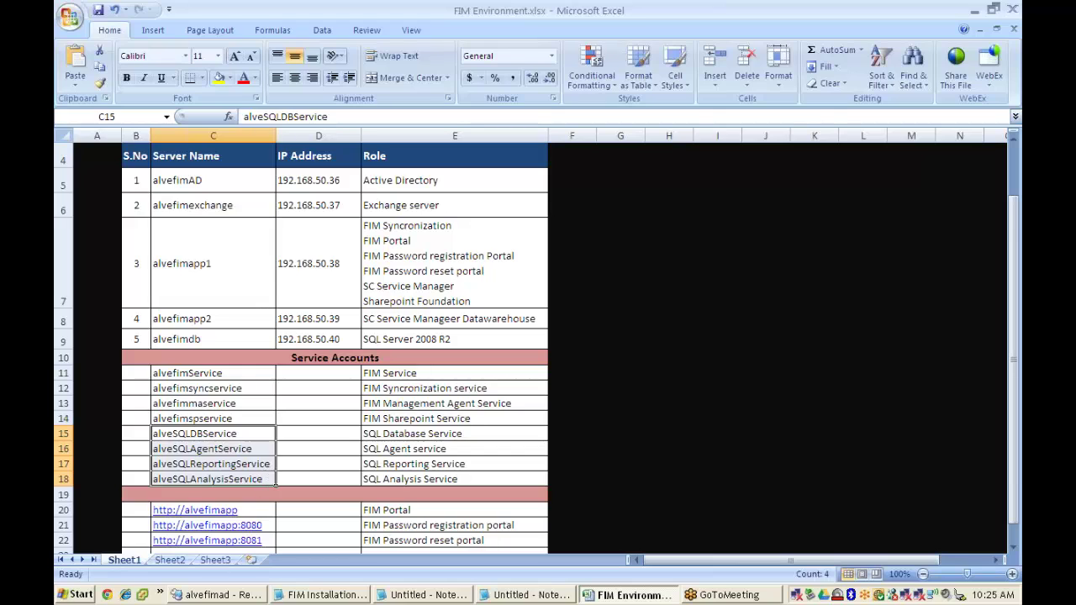
pyautogui.click(221, 596)
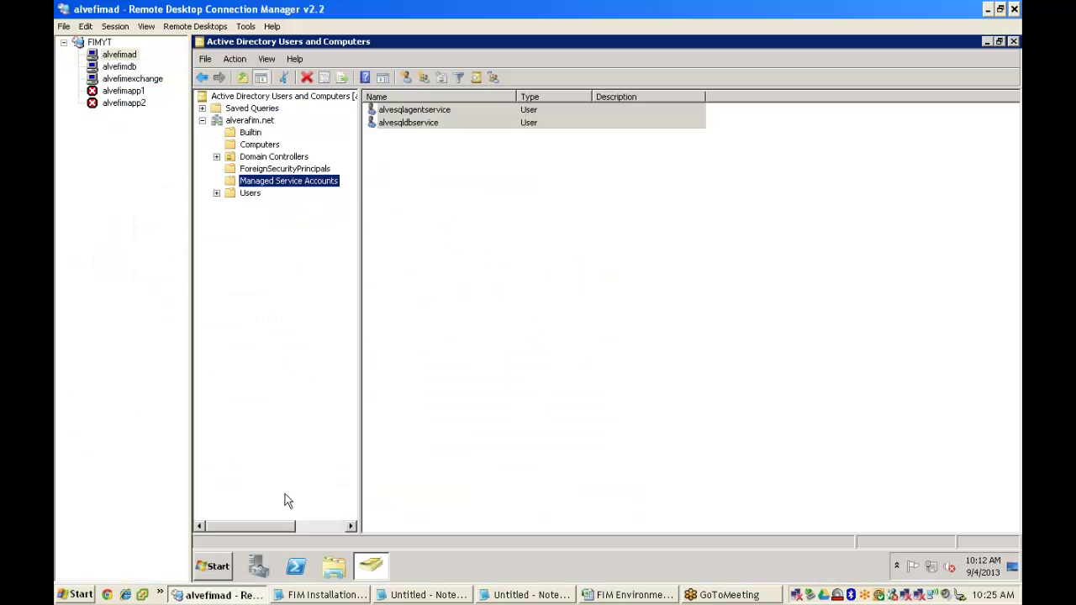
# Step: Start a new user named alvesqlreportingservice, with the same logon name
pyautogui.click(407, 78)
pyautogui.hotkey('ctrl', 'v')
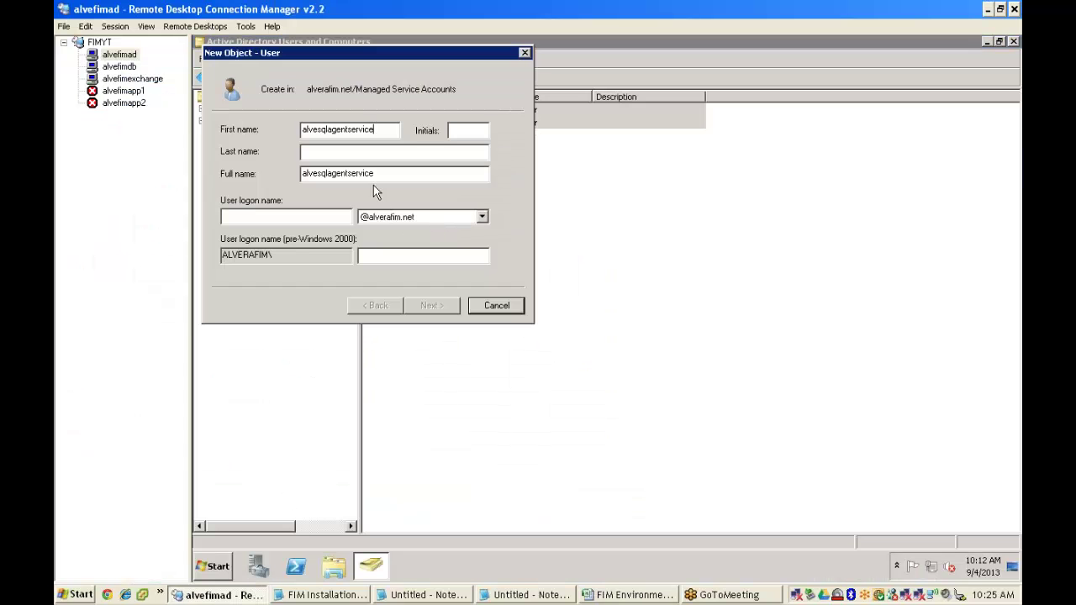
pyautogui.click(349, 132)
pyautogui.press('BackSpace')
pyautogui.press('BackSpace')
pyautogui.press('BackSpace')
pyautogui.press('BackSpace')
pyautogui.press('BackSpace')
pyautogui.write('reqpor')
pyautogui.press('BackSpace')
pyautogui.press('BackSpace')
pyautogui.press('BackSpace')
pyautogui.press('BackSpace')
pyautogui.write('porting')
pyautogui.hotkey('shift', 'Home')
pyautogui.hotkey('ctrl', 'c')
pyautogui.click(286, 217)
pyautogui.hotkey('ctrl', 'v')
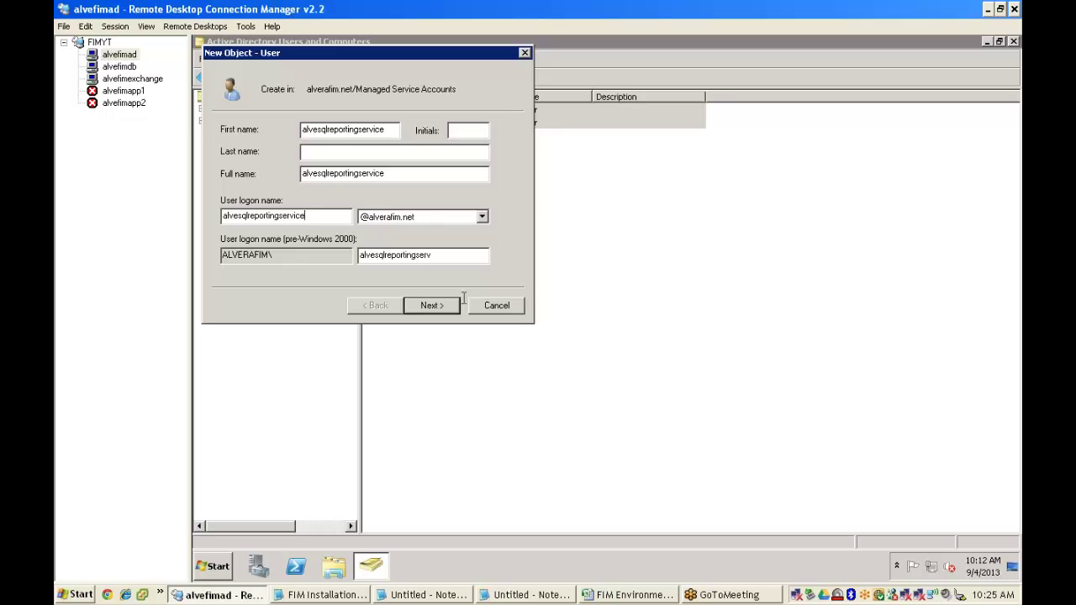
# Step: Set the password, finish alvesqlreportingservice, then review and close its account properties
pyautogui.click(441, 308)
pyautogui.write('P')
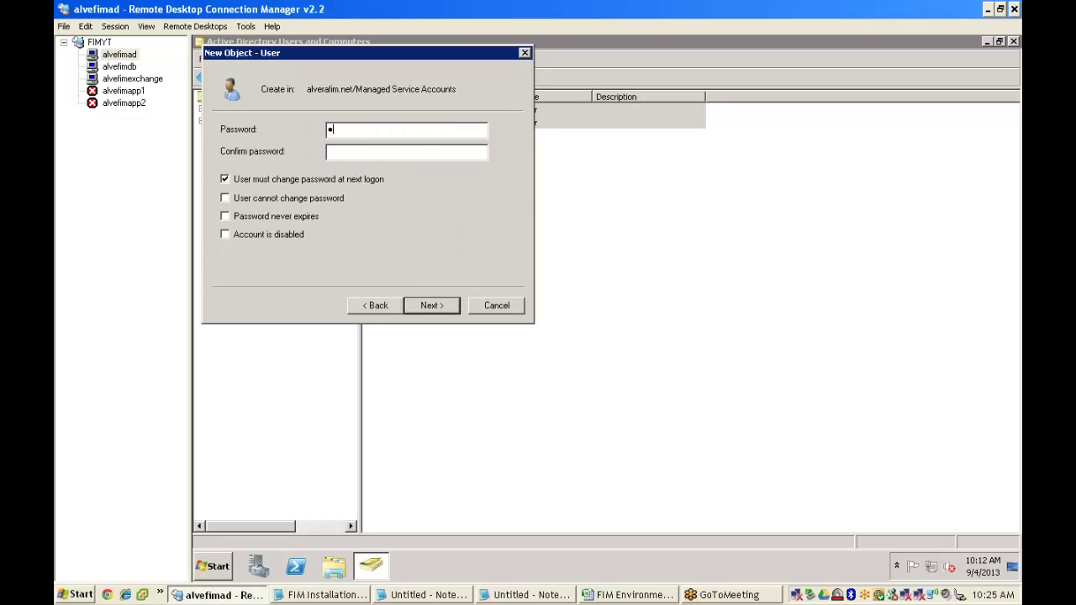
pyautogui.write('ass')
pyautogui.press('Return')
pyautogui.press('Return')
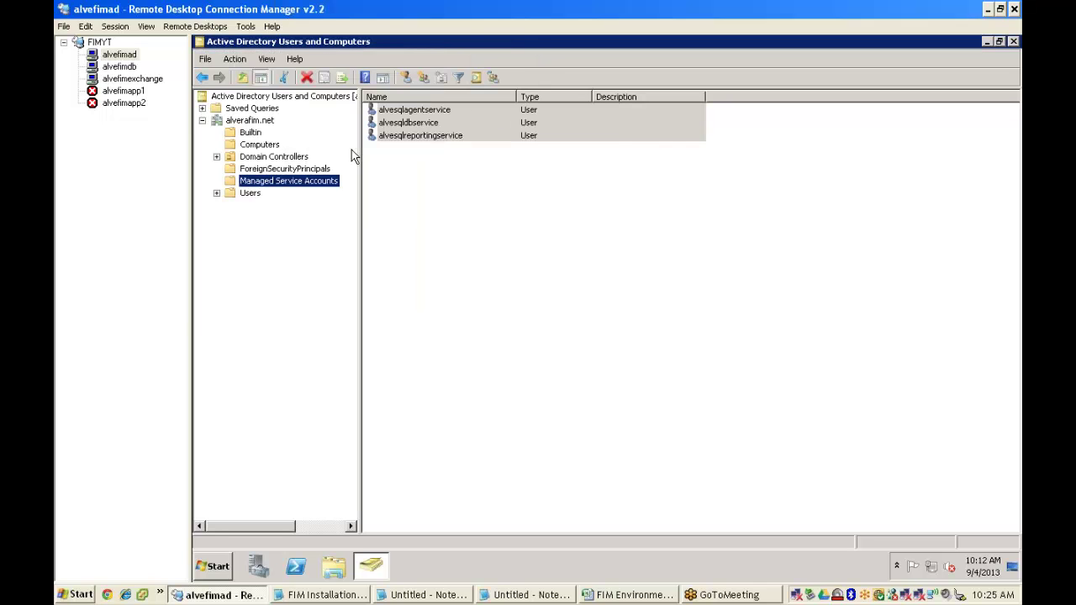
pyautogui.doubleClick(423, 137)
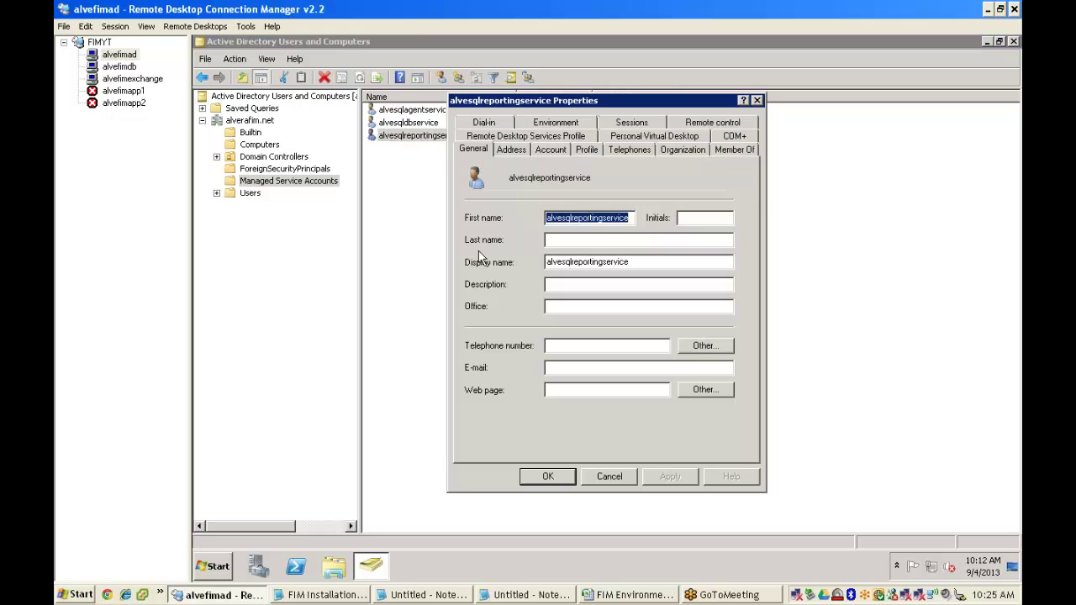
pyautogui.click(551, 150)
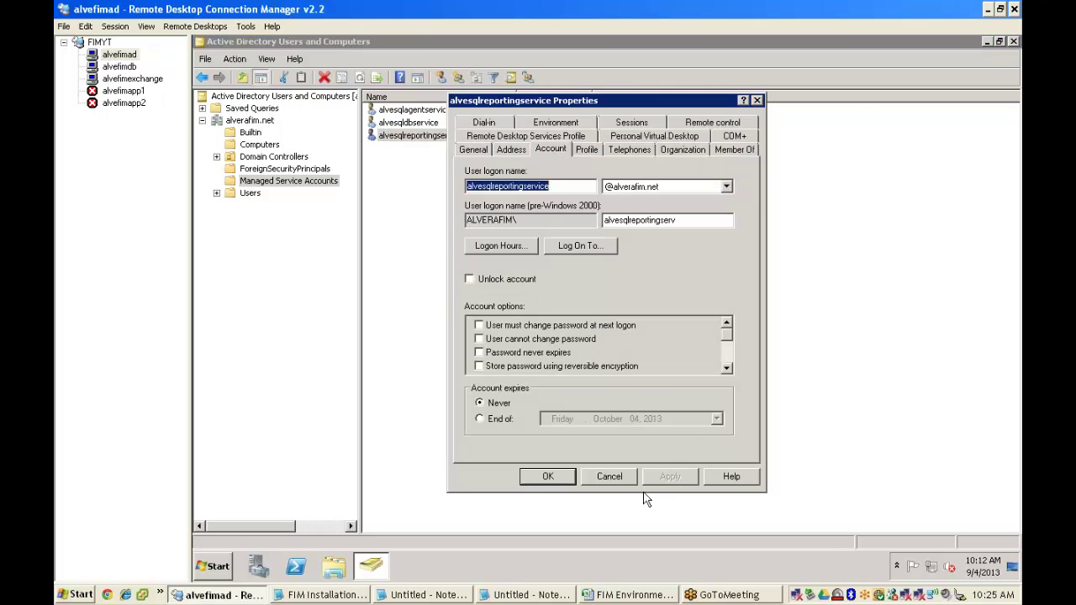
pyautogui.click(610, 477)
pyautogui.click(441, 79)
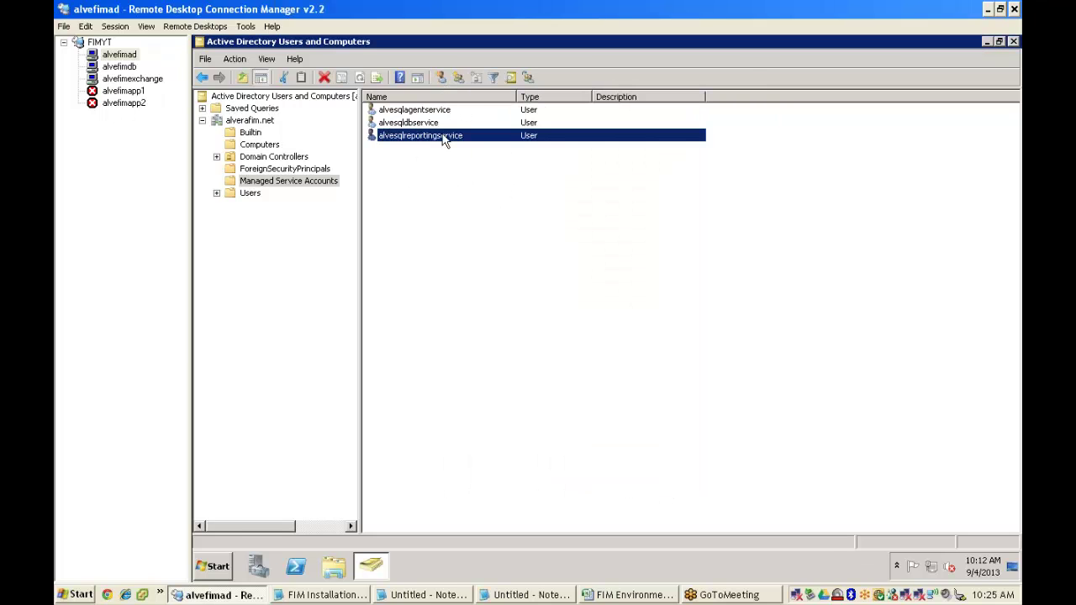
# Step: Rename the pasted name to alvesqlanalysisservice and fill in the logon name
pyautogui.hotkey('ctrl', 'v')
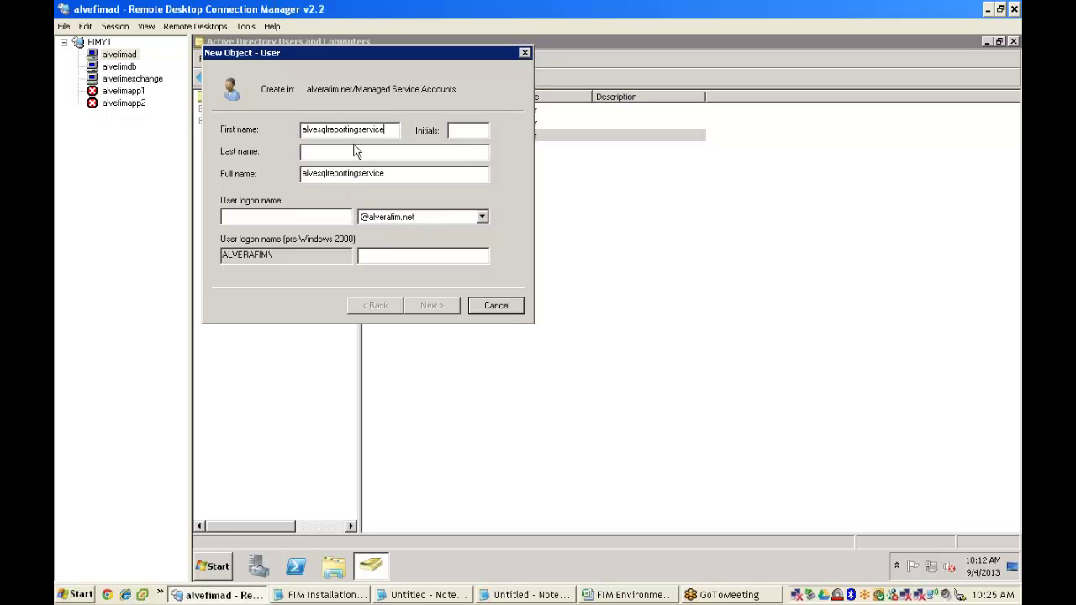
pyautogui.click(359, 130)
pyautogui.press('BackSpace')
pyautogui.press('BackSpace')
pyautogui.press('BackSpace')
pyautogui.press('BackSpace')
pyautogui.press('BackSpace')
pyautogui.press('BackSpace')
pyautogui.press('BackSpace')
pyautogui.press('BackSpace')
pyautogui.press('BackSpace')
pyautogui.press('BackSpace')
pyautogui.write('analysis')
pyautogui.moveTo(398, 173); pyautogui.dragTo(202, 173)
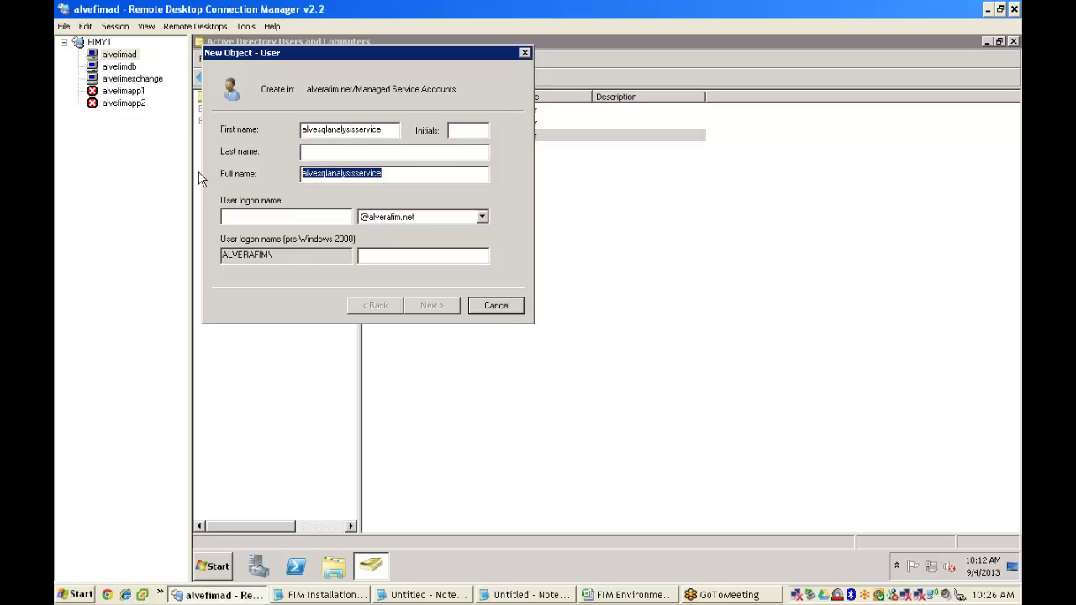
pyautogui.click(264, 220)
pyautogui.hotkey('ctrl', 'v')
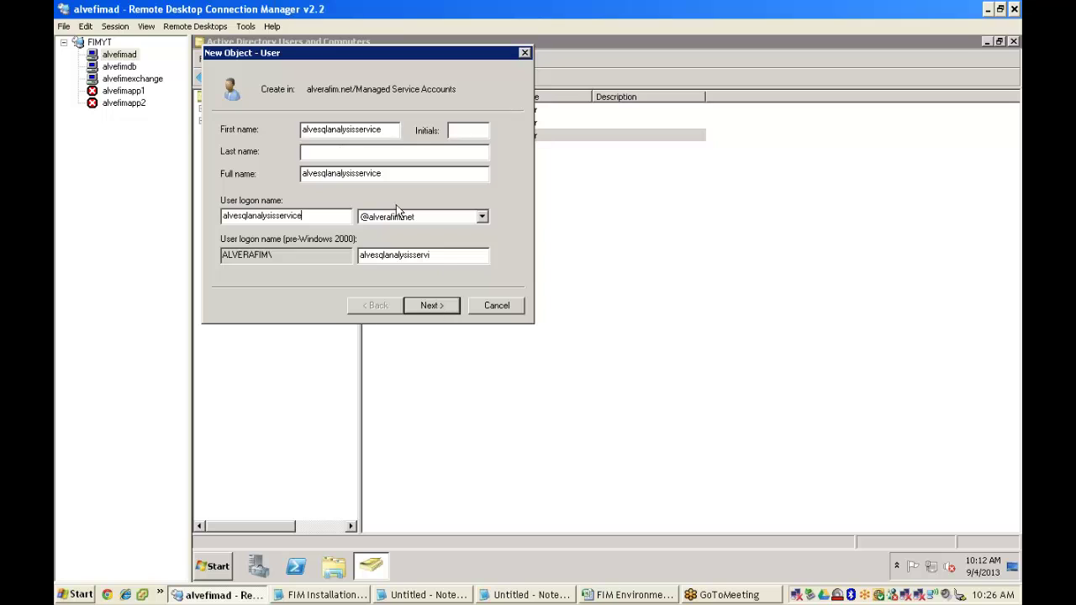
# Step: Shorten the full and logon names to alvesqlanalyservice
pyautogui.click(354, 174)
pyautogui.press('BackSpace')
pyautogui.press('BackSpace')
pyautogui.press('BackSpace')
pyautogui.moveTo(397, 175); pyautogui.dragTo(204, 175)
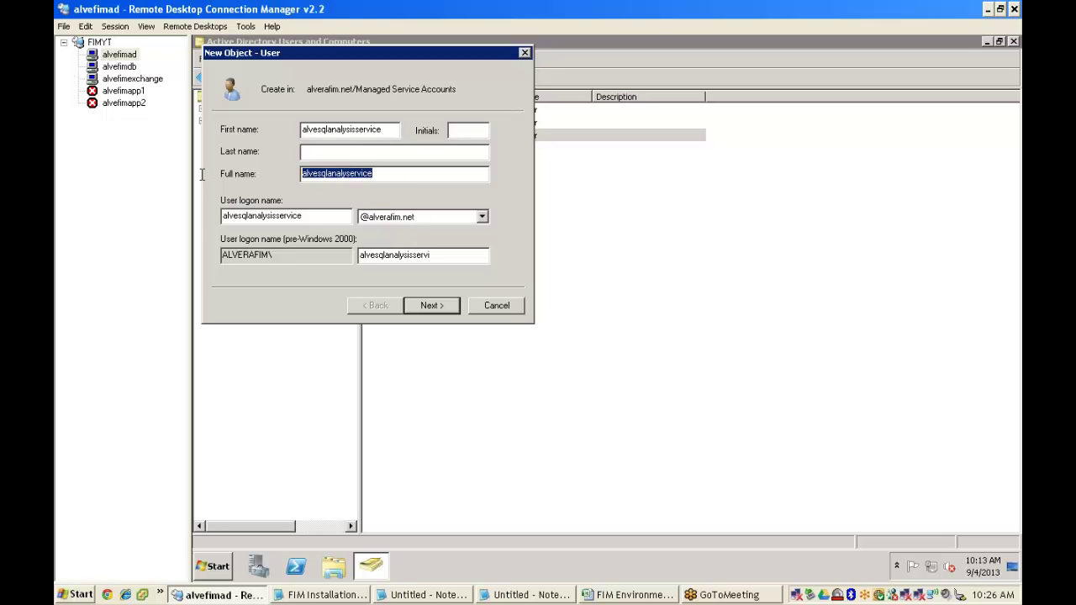
pyautogui.moveTo(313, 217); pyautogui.dragTo(145, 217)
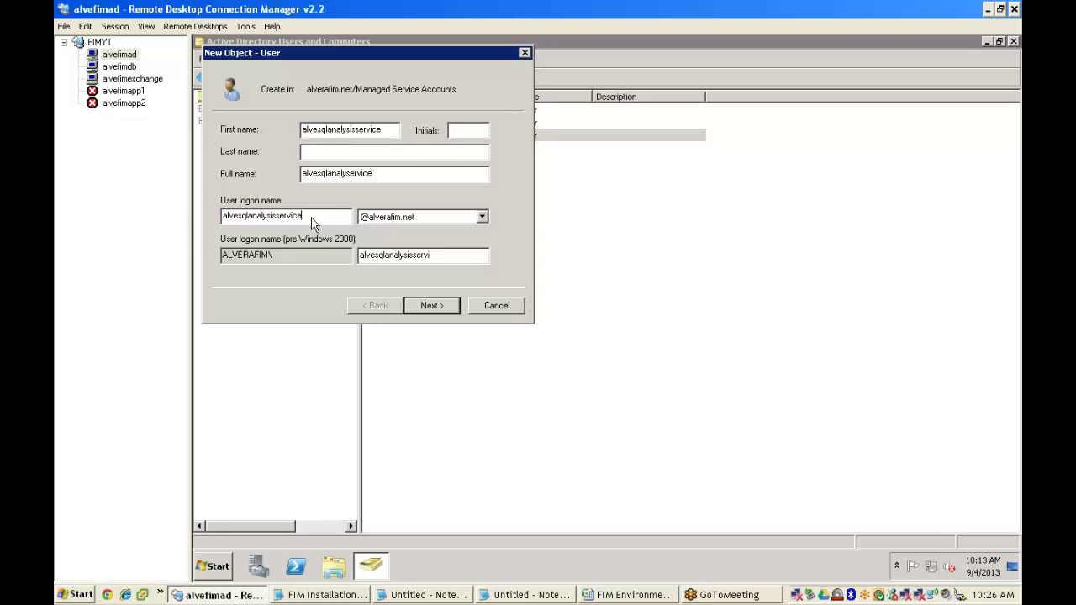
pyautogui.moveTo(313, 216); pyautogui.dragTo(208, 217)
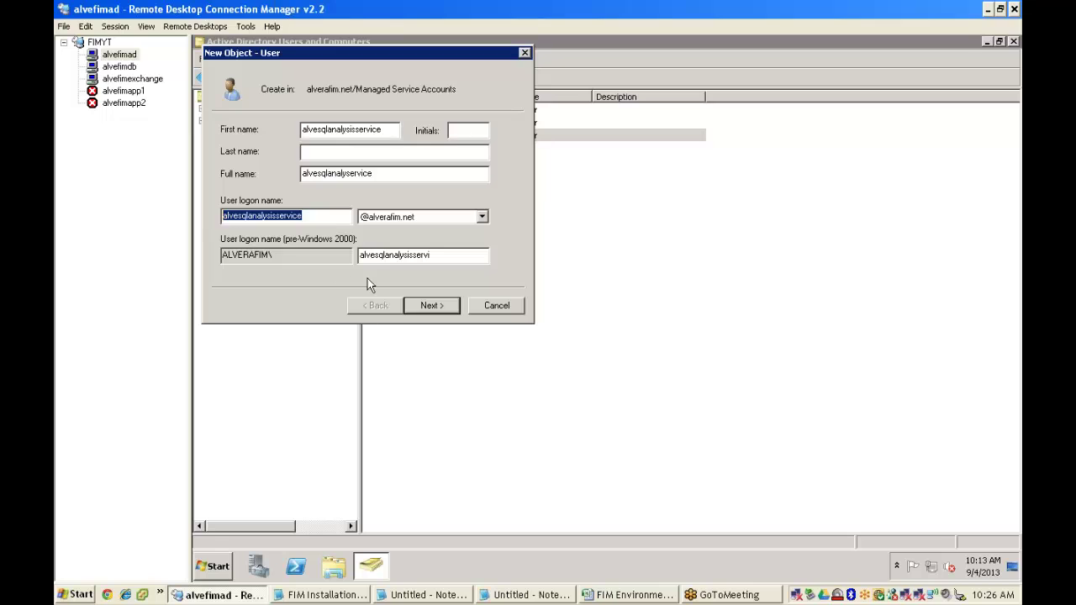
pyautogui.hotkey('ctrl', 'v')
# Step: Set the password for alvesqlanalyservice and finish creating the account
pyautogui.click(435, 307)
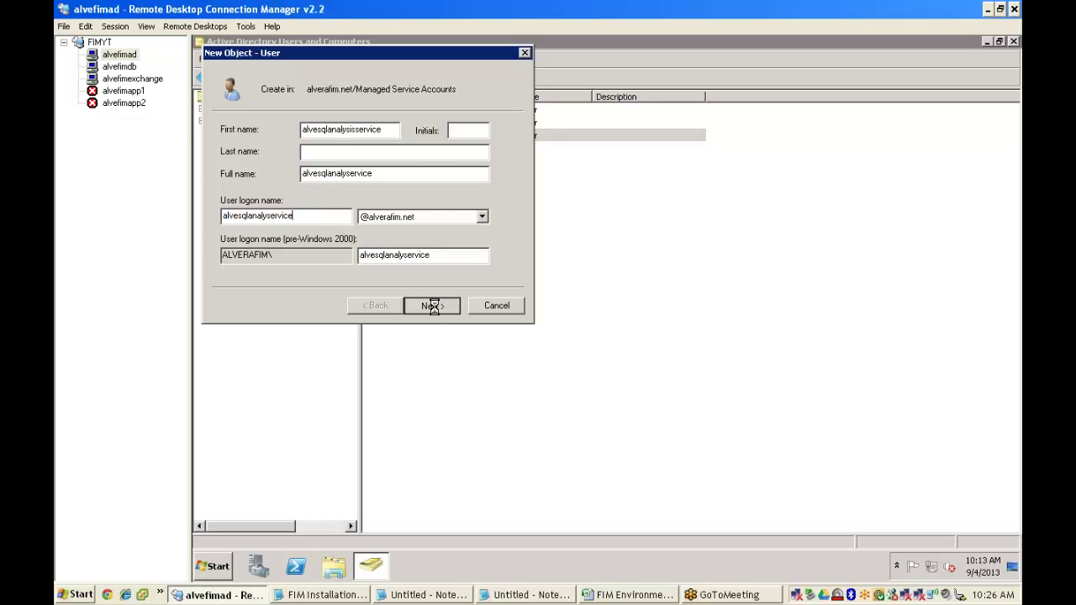
pyautogui.write('•••')
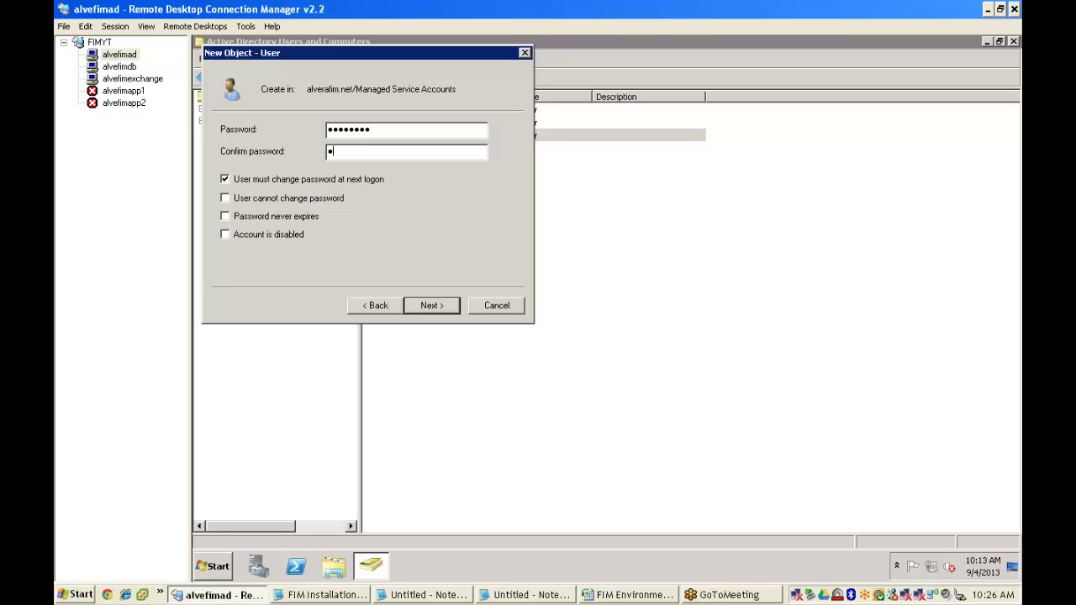
pyautogui.write('•')
pyautogui.press('Tab')
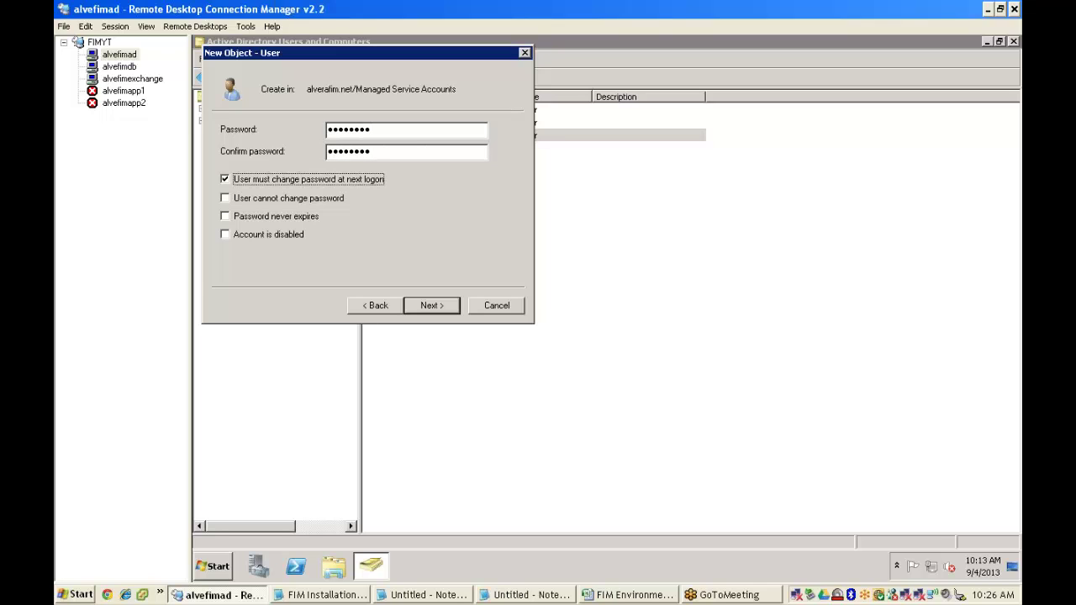
pyautogui.press('space')
pyautogui.press('Return')
pyautogui.press('Return')
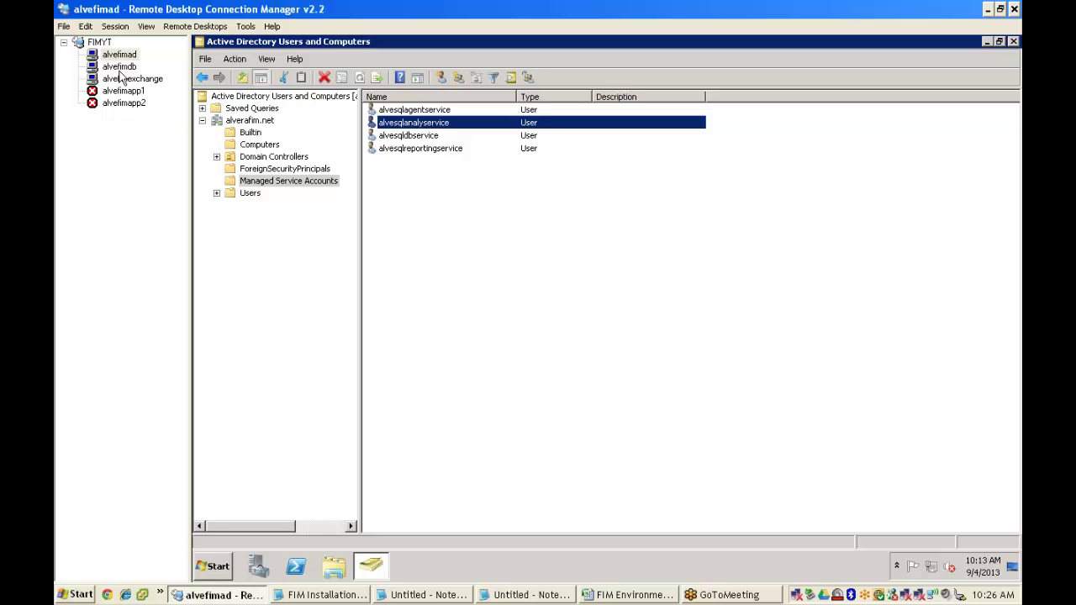
# Step: Review the exercise notes in Notepad, then switch to the alvefimdb server session
pyautogui.click(496, 595)
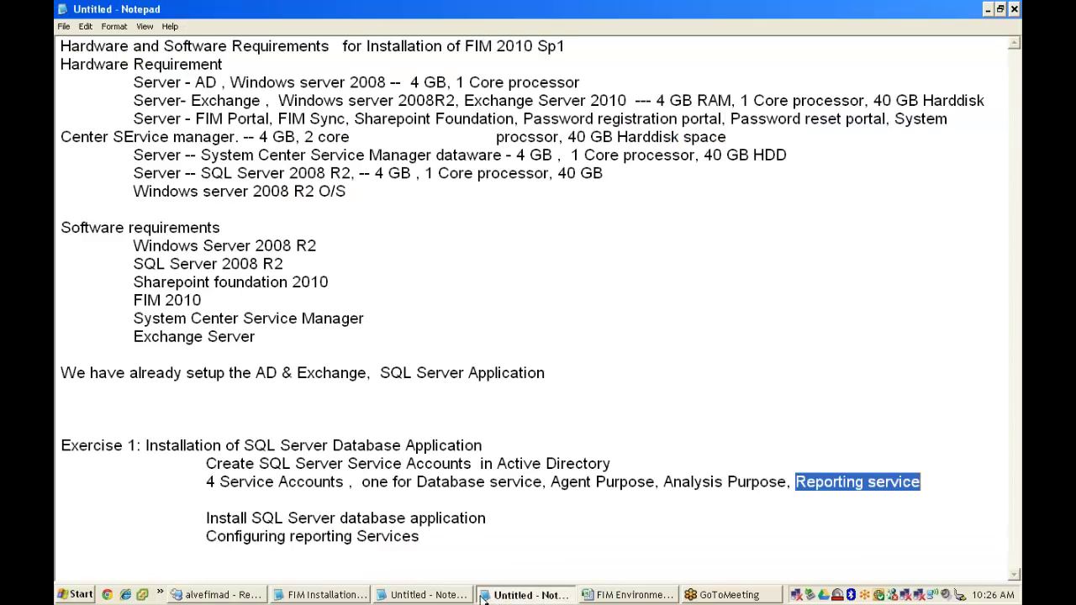
pyautogui.click(203, 520)
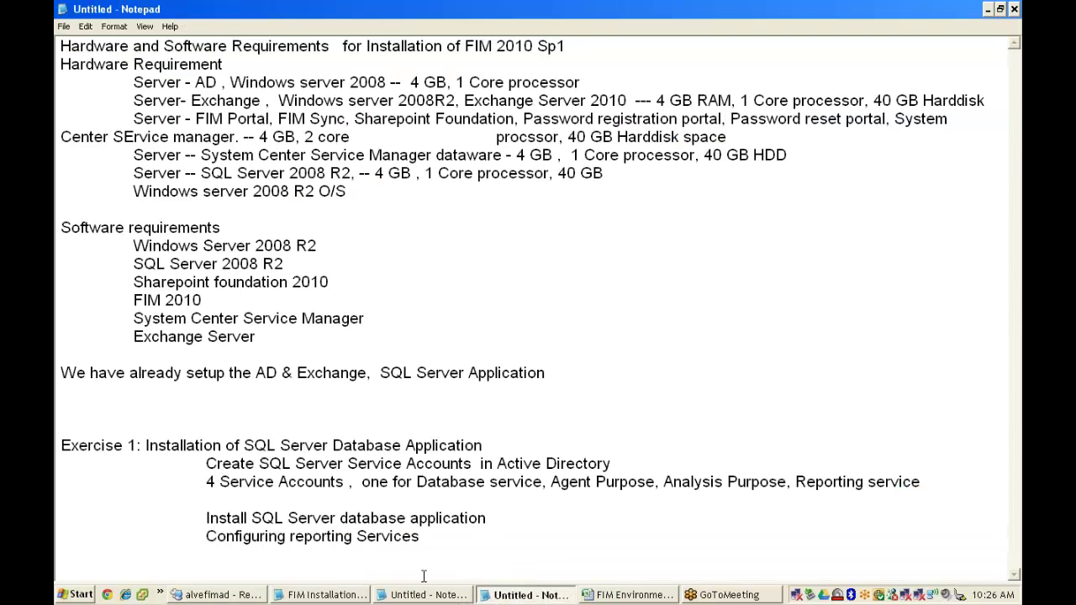
pyautogui.click(220, 595)
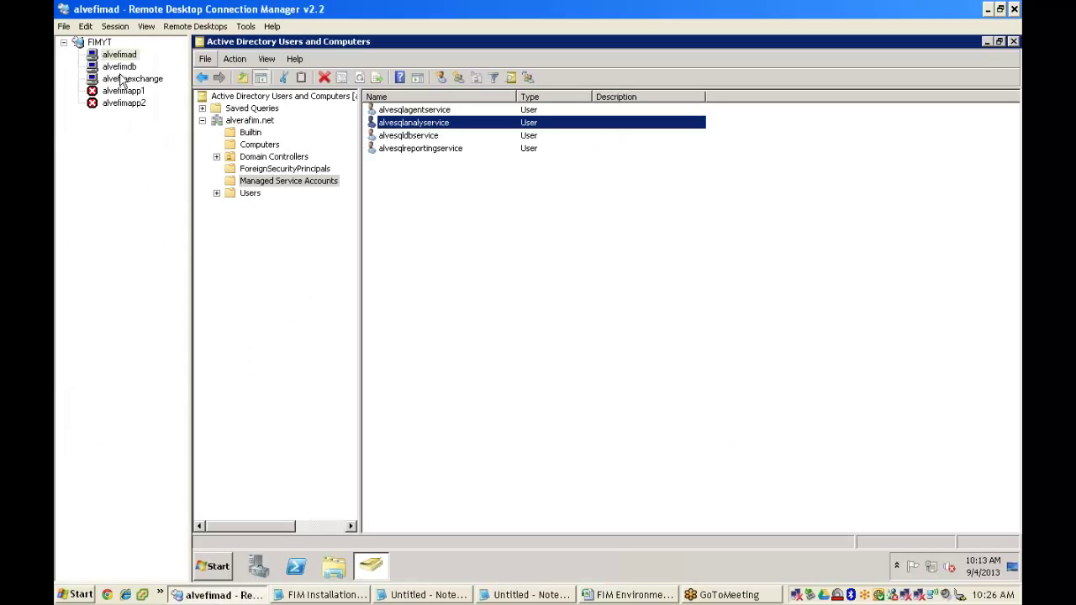
pyautogui.click(122, 67)
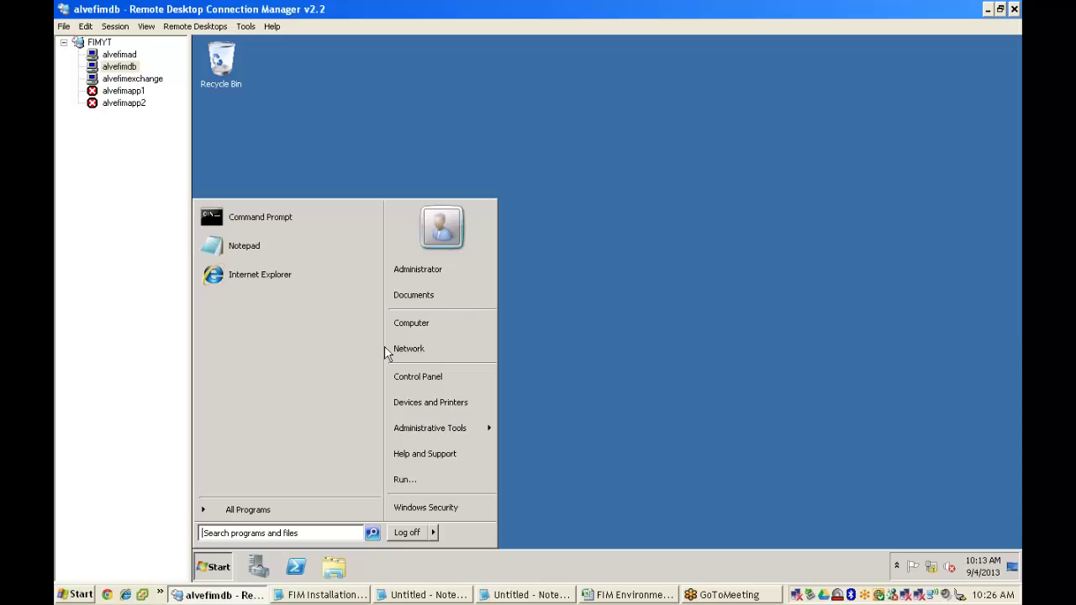
# Step: Open C:\SQL Server 2008 R2, run setup, and cancel its .NET Framework prompt
pyautogui.click(445, 315)
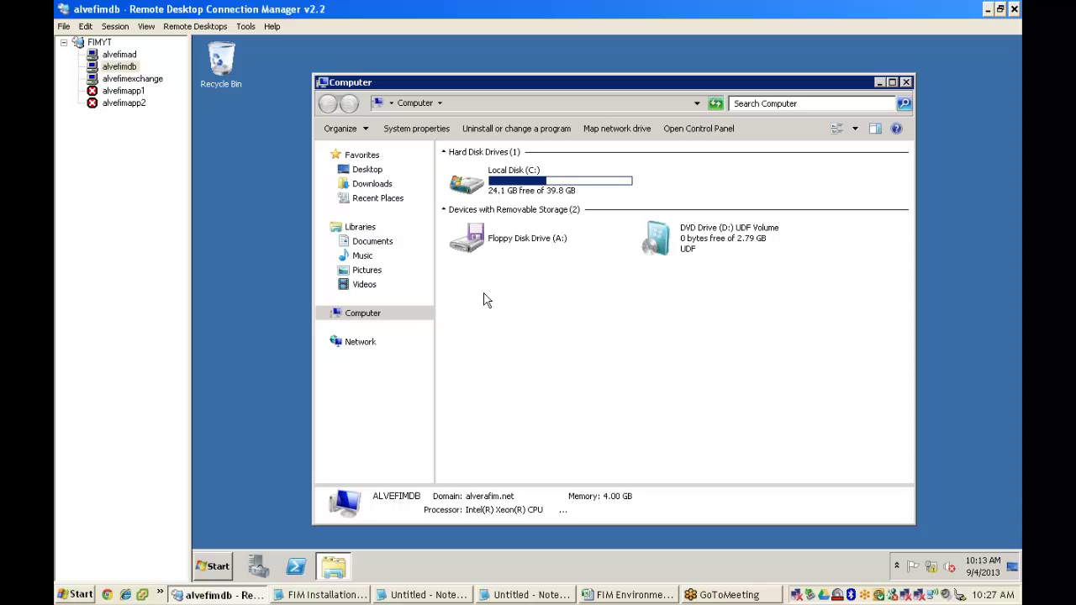
pyautogui.doubleClick(561, 183)
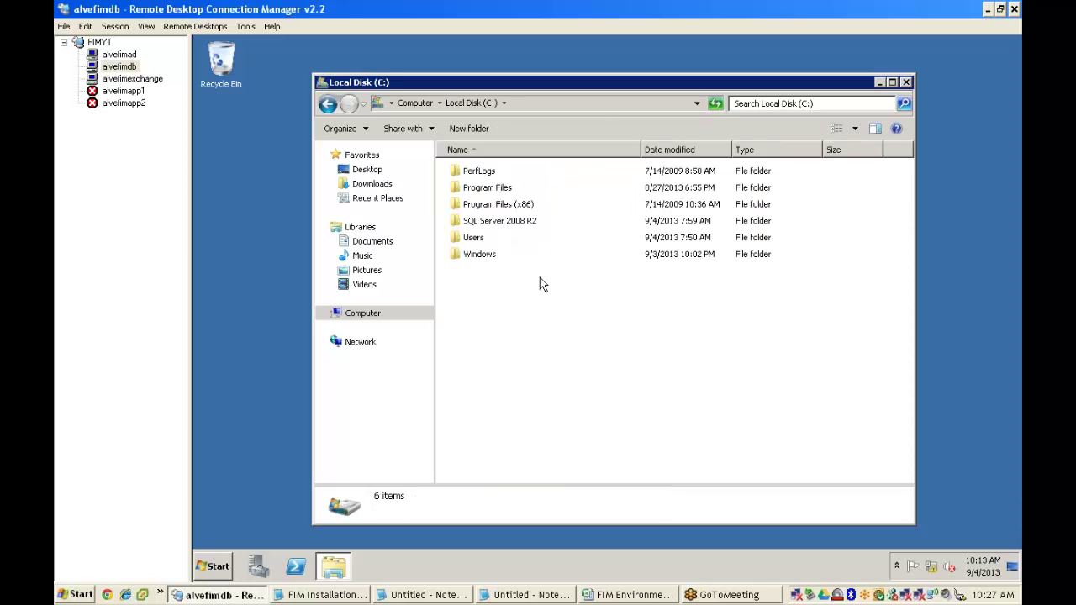
pyautogui.doubleClick(504, 225)
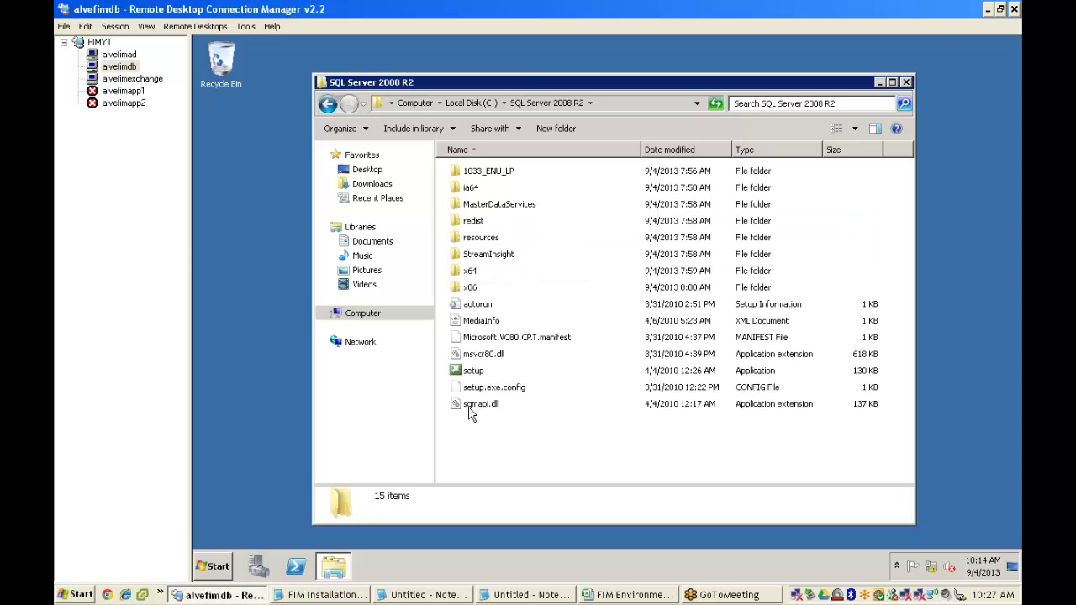
pyautogui.doubleClick(474, 373)
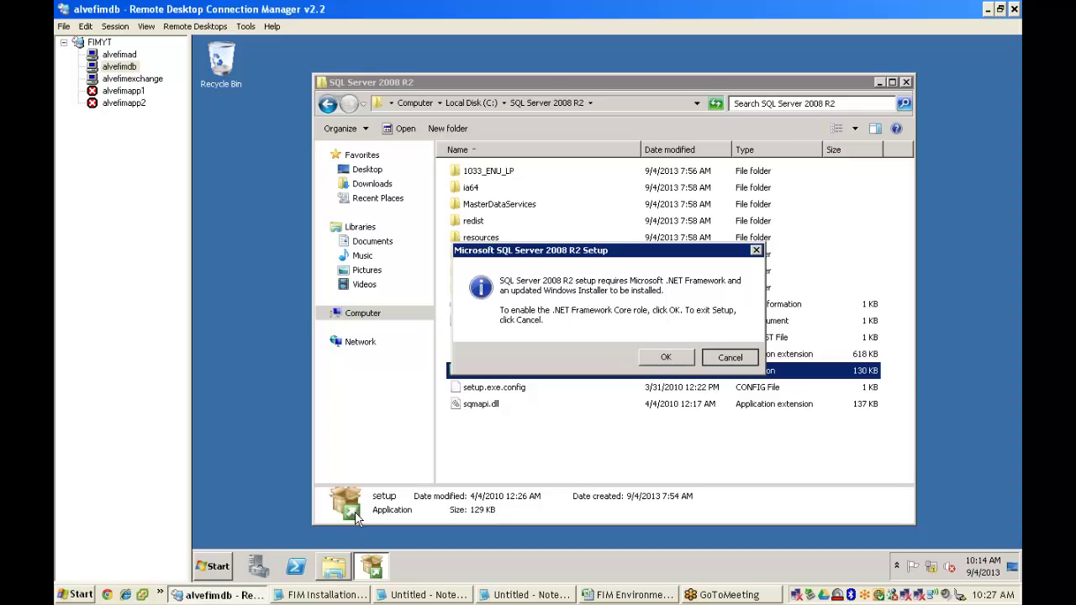
pyautogui.click(724, 359)
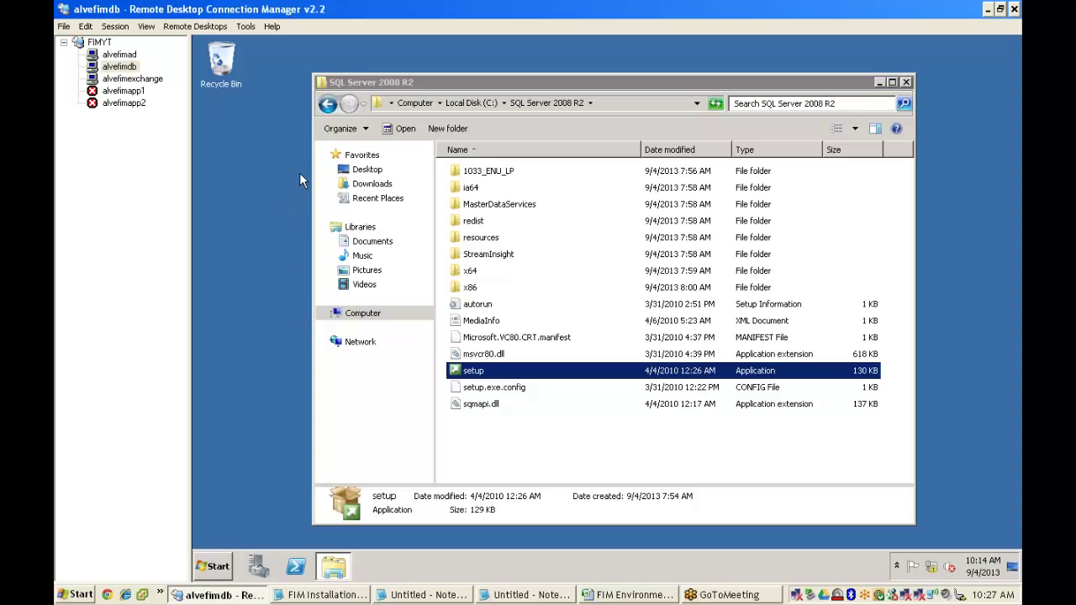
# Step: Add Application Server with .NET Framework 3.5.1 and Windows Process Activation Service, then start installing
pyautogui.click(258, 567)
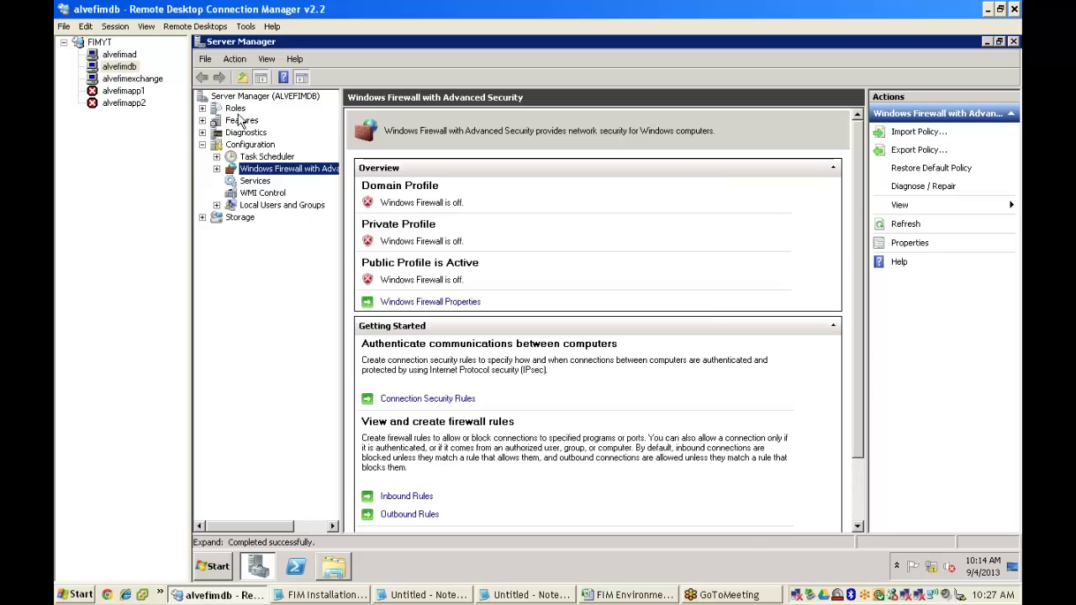
pyautogui.click(236, 108)
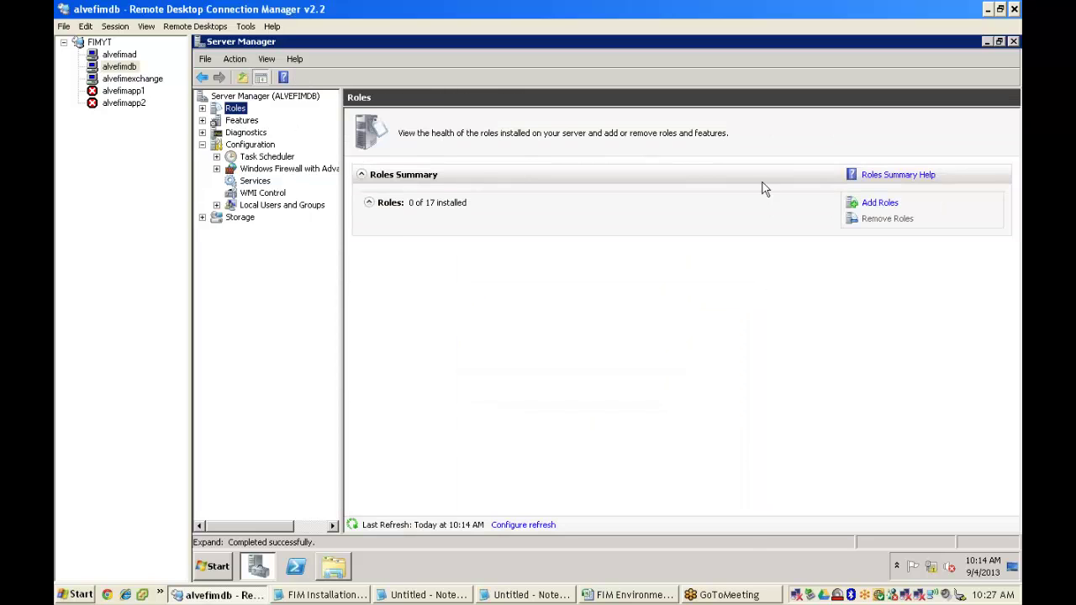
pyautogui.click(879, 204)
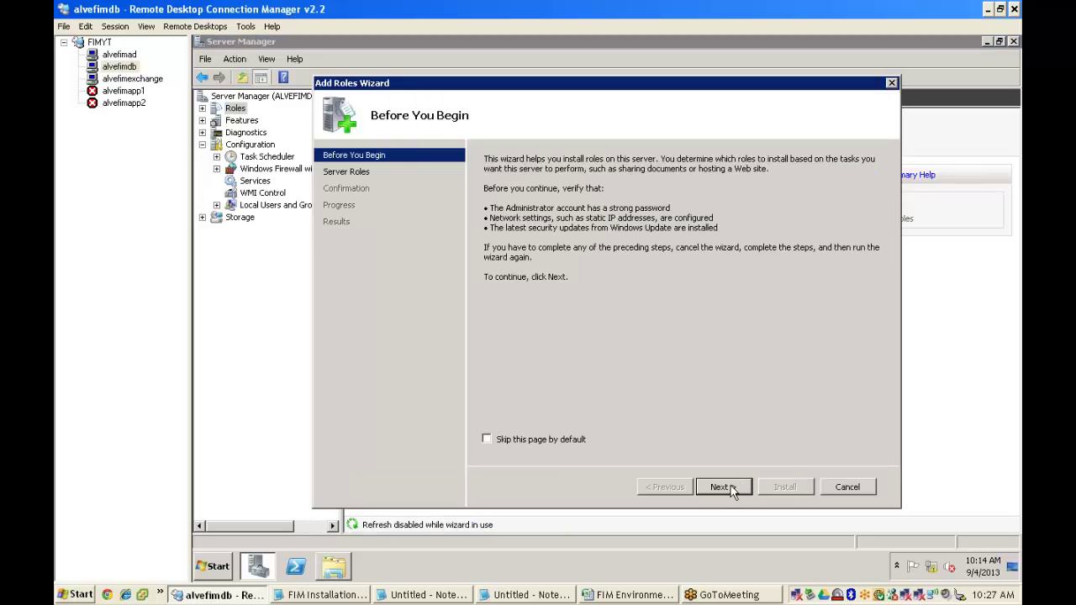
pyautogui.click(721, 488)
pyautogui.click(490, 254)
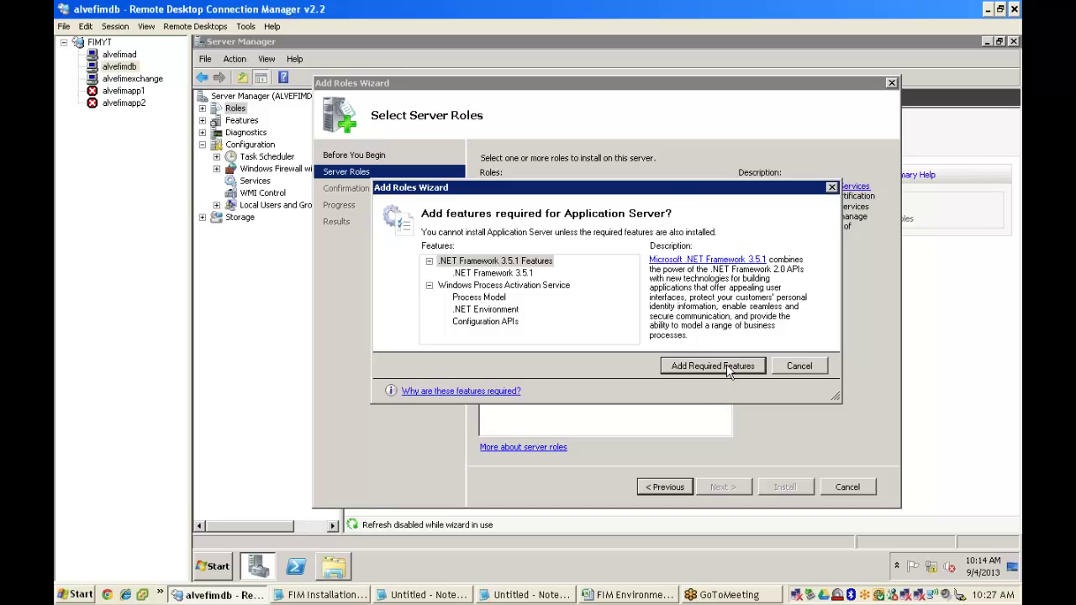
pyautogui.click(713, 367)
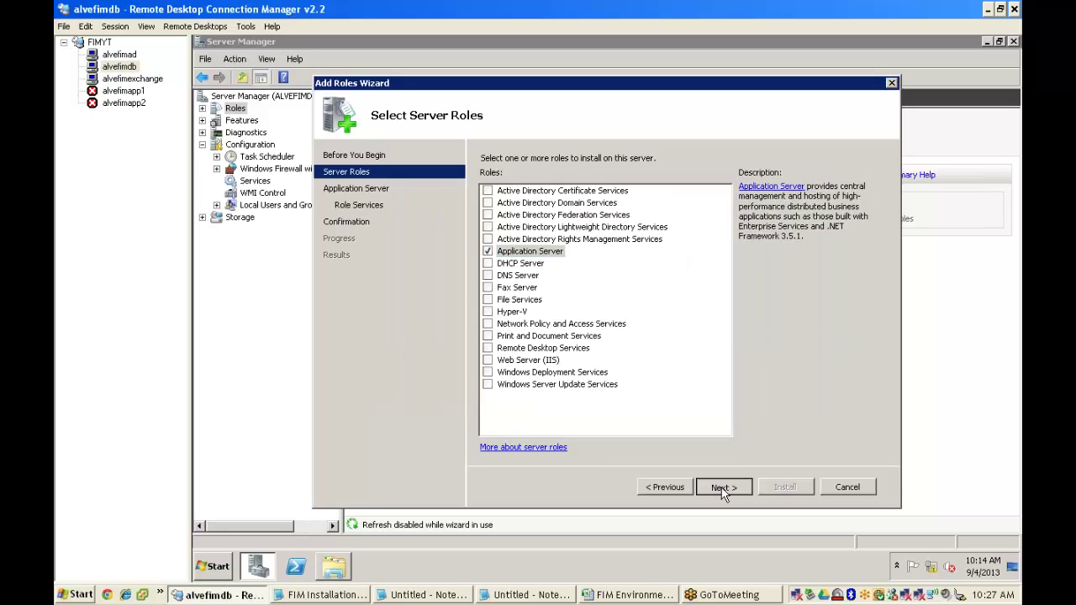
pyautogui.click(722, 488)
pyautogui.click(726, 491)
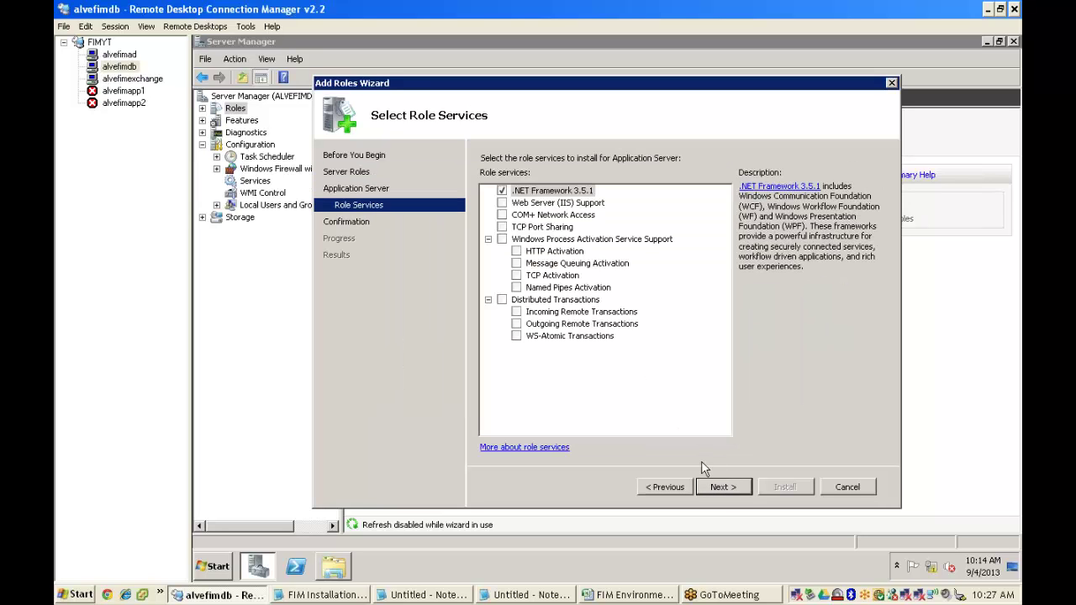
pyautogui.click(733, 491)
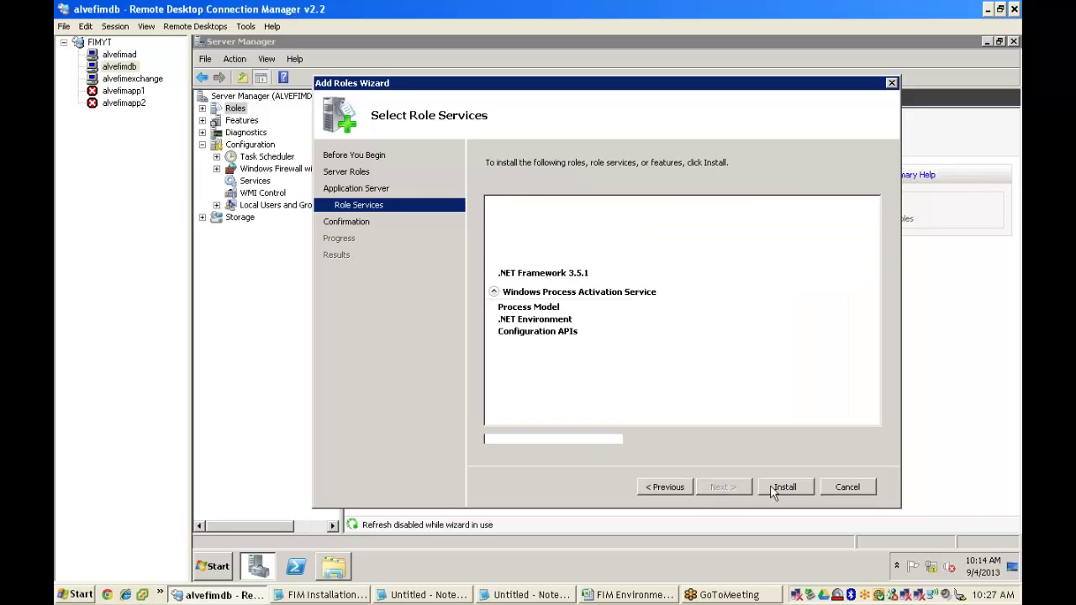
pyautogui.click(772, 486)
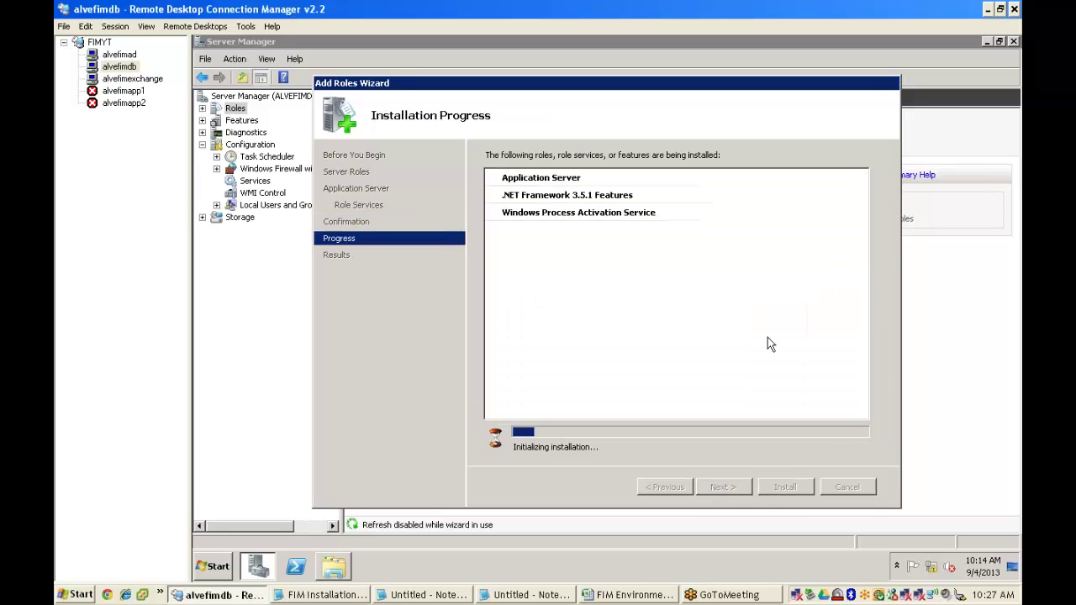
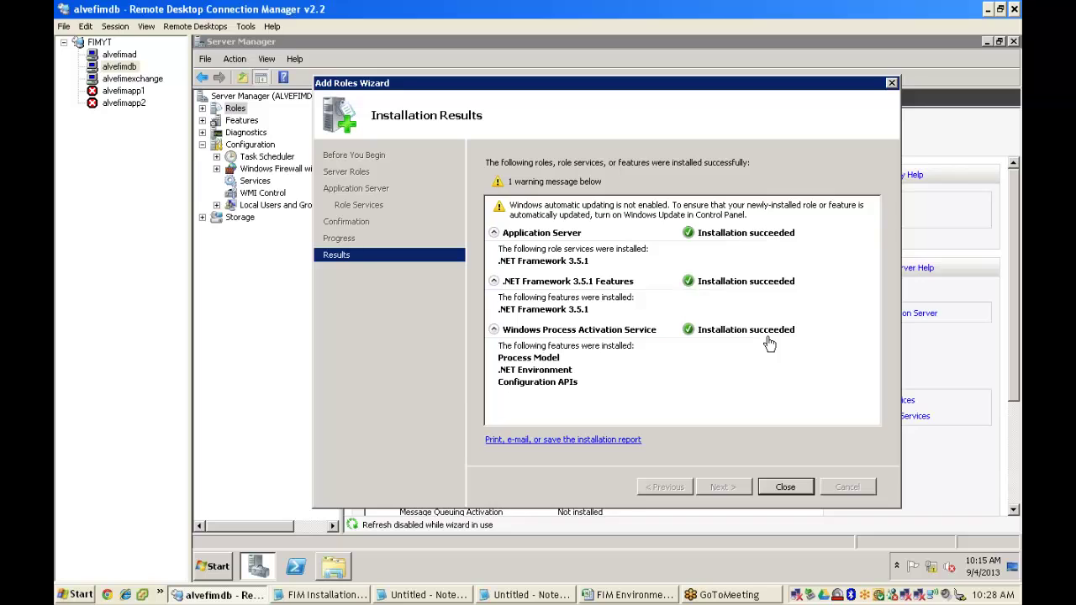
# Step: Close the finished Add Roles Wizard and Server Manager, leaving the SQL Server 2008 R2 folder open
pyautogui.click(791, 490)
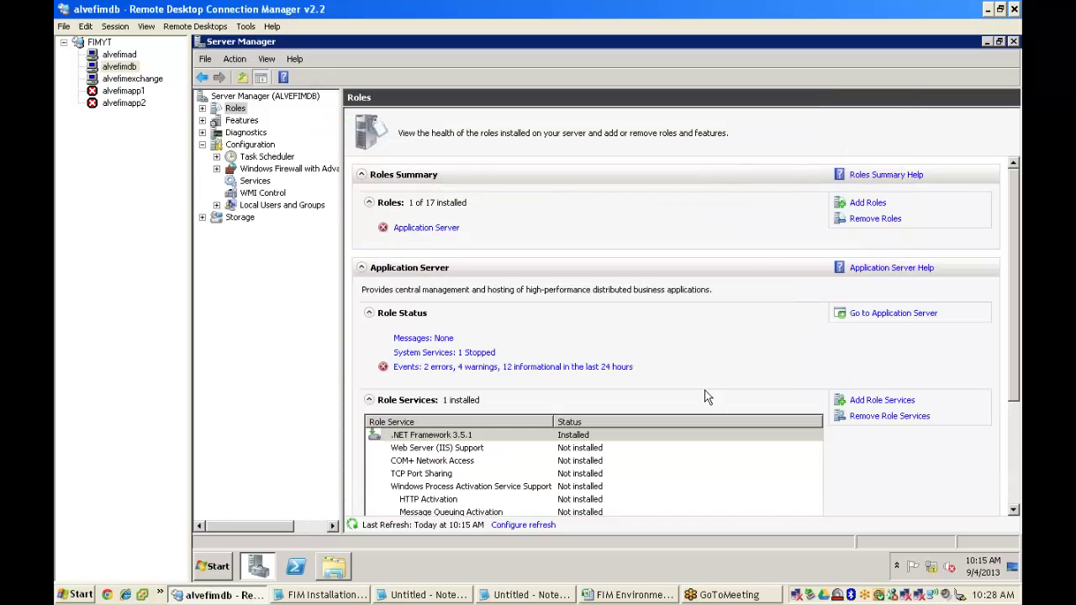
pyautogui.rightClick(761, 42)
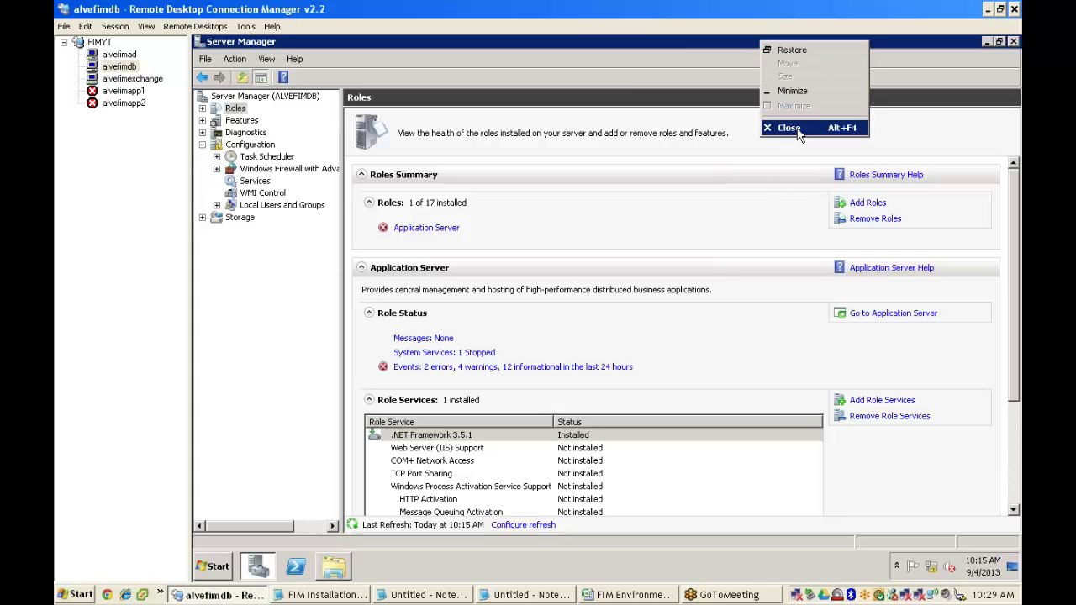
pyautogui.click(797, 133)
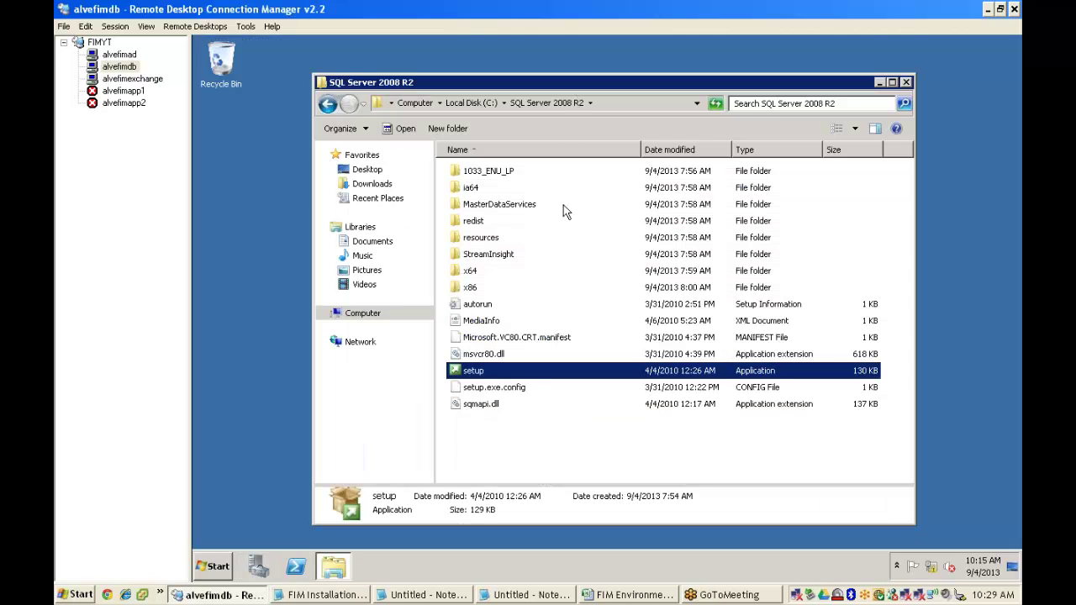
# Step: Run SQL Server 2008 R2 setup as administrator and minimize its folder window
pyautogui.doubleClick(493, 378)
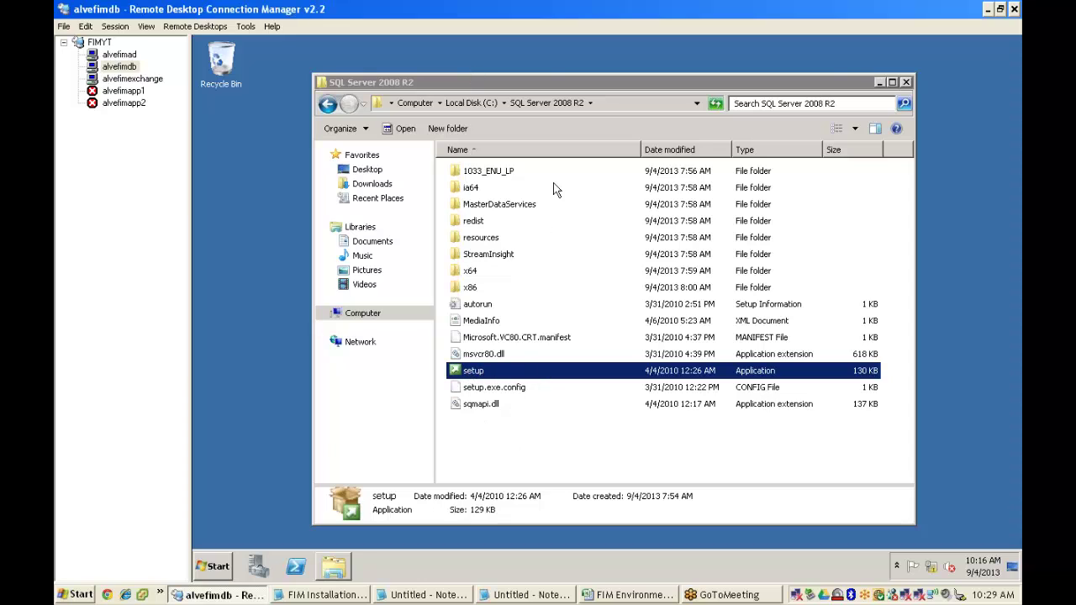
pyautogui.click(881, 83)
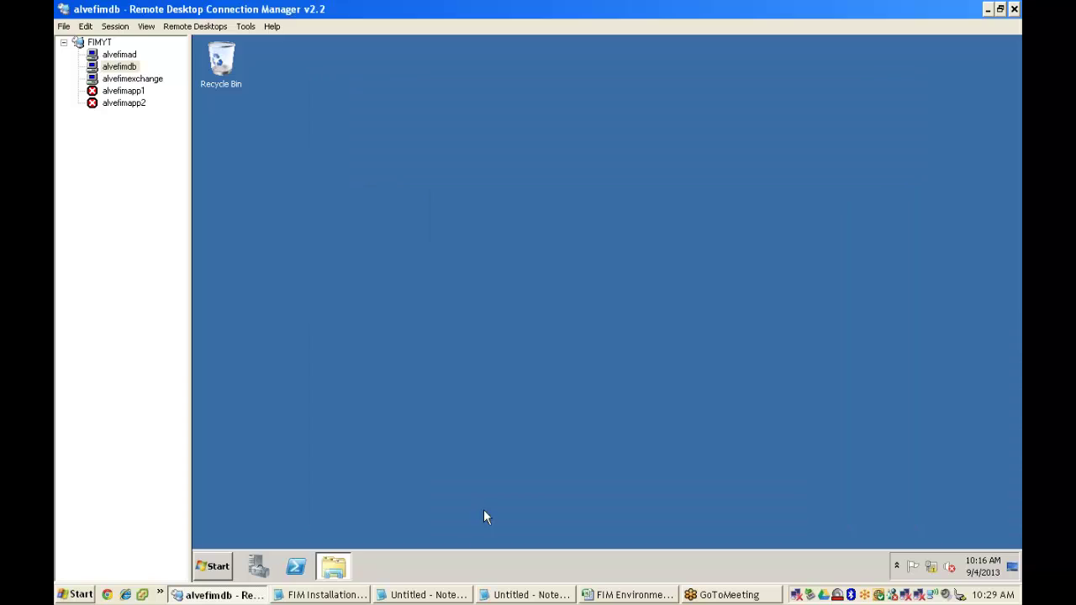
pyautogui.click(336, 567)
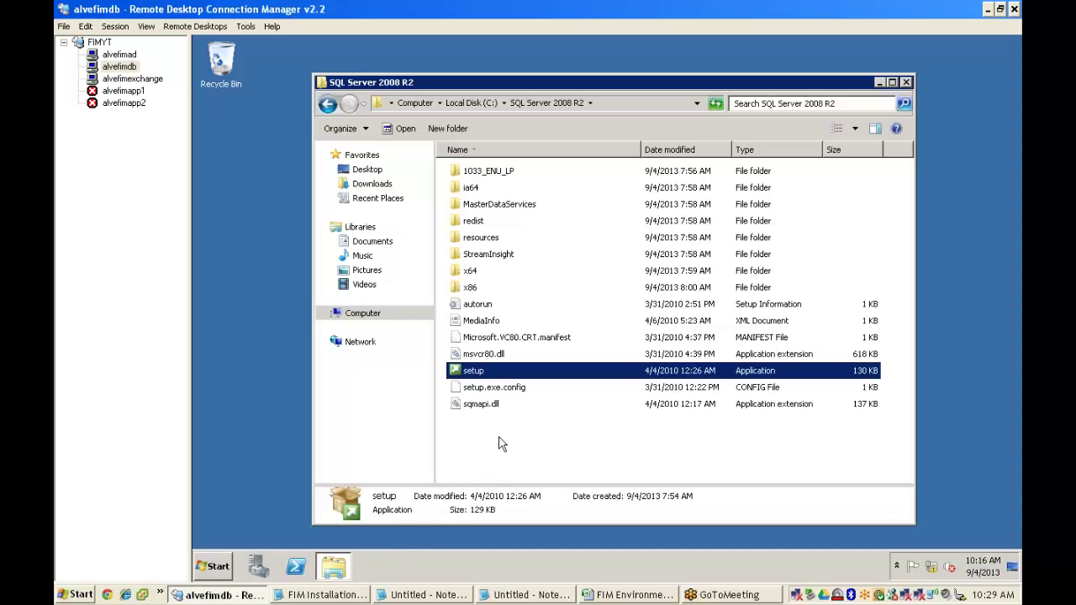
pyautogui.rightClick(493, 373)
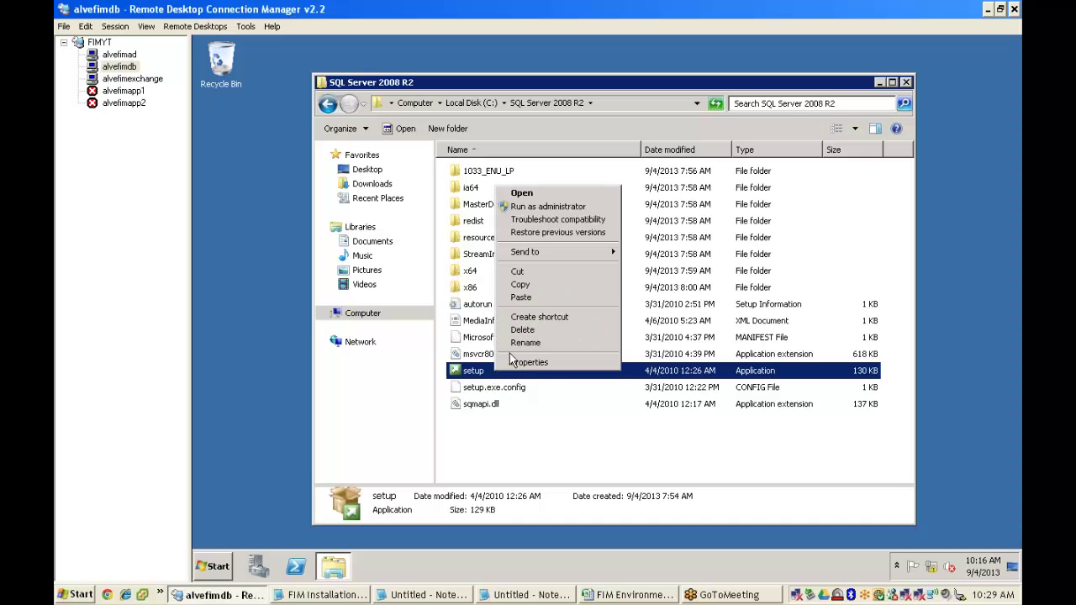
pyautogui.click(532, 207)
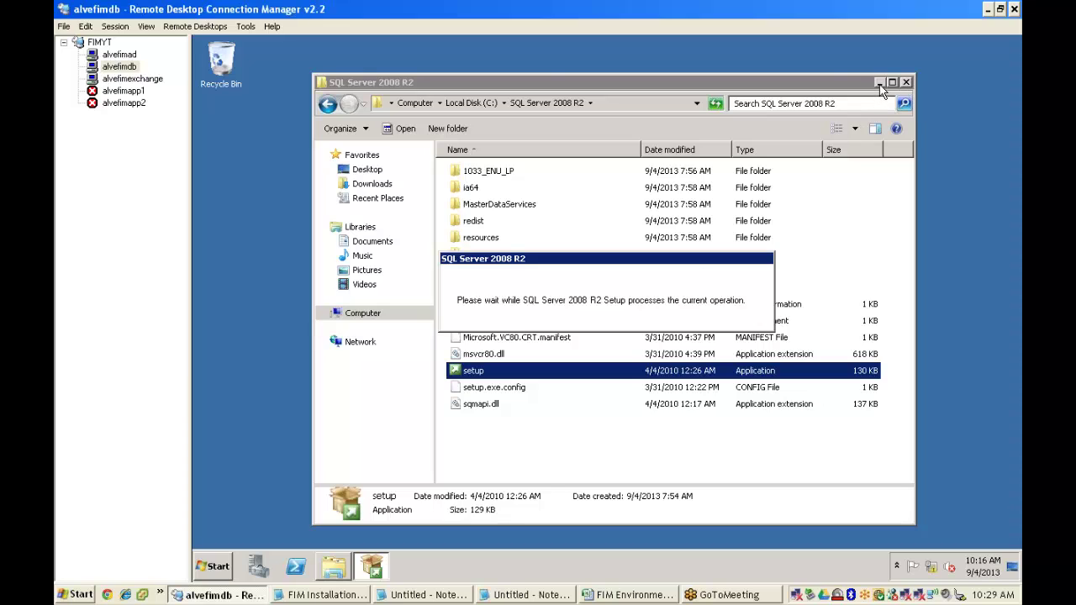
pyautogui.click(880, 83)
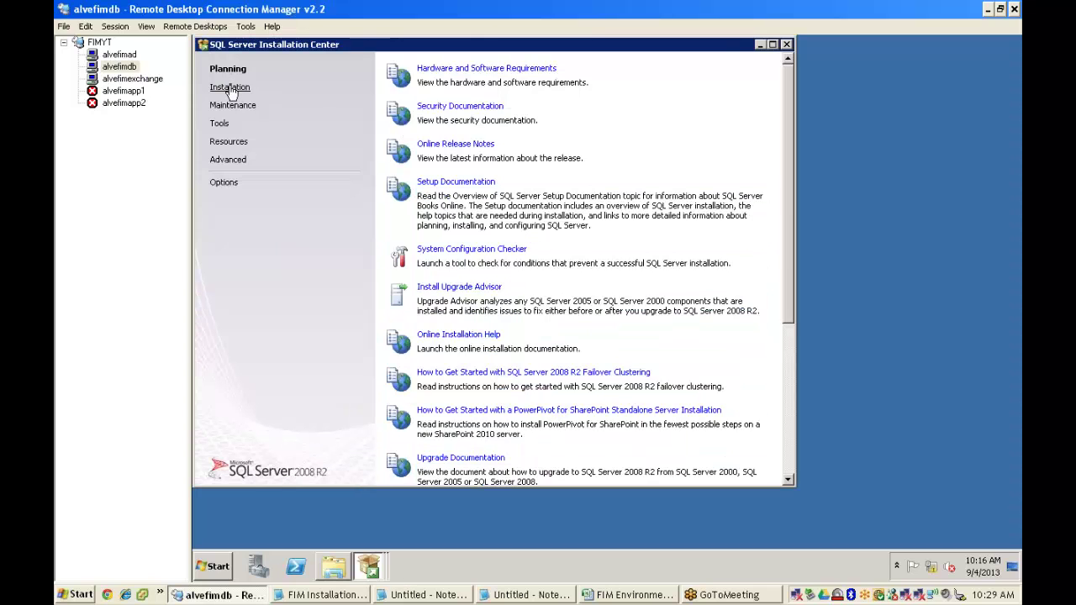
# Step: Start a new installation from the Installation page and accept the passed setup support rules
pyautogui.click(230, 89)
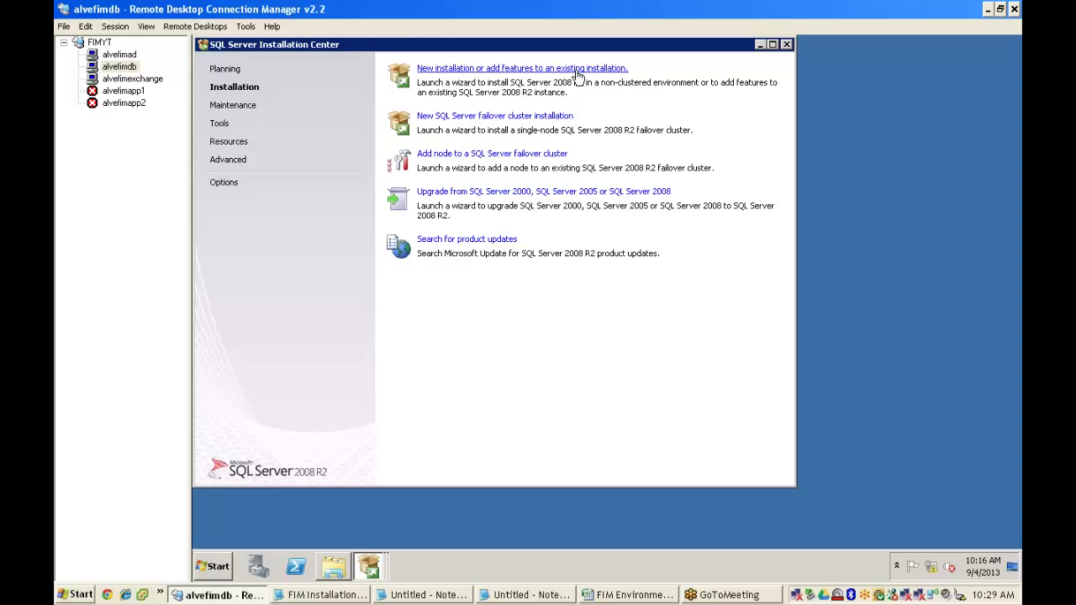
pyautogui.click(578, 76)
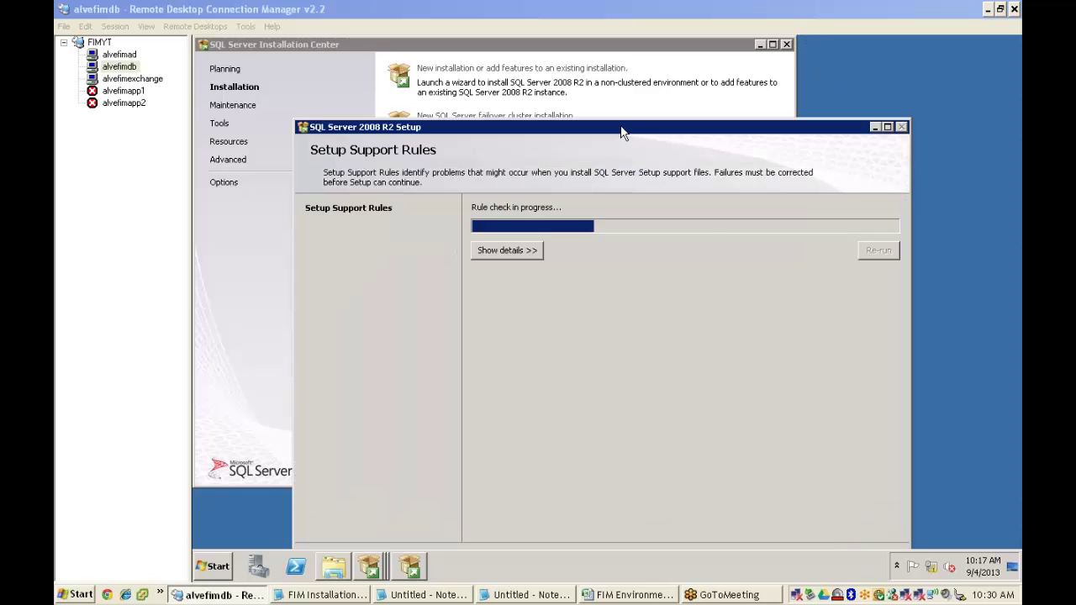
pyautogui.moveTo(589, 60); pyautogui.dragTo(587, 53)
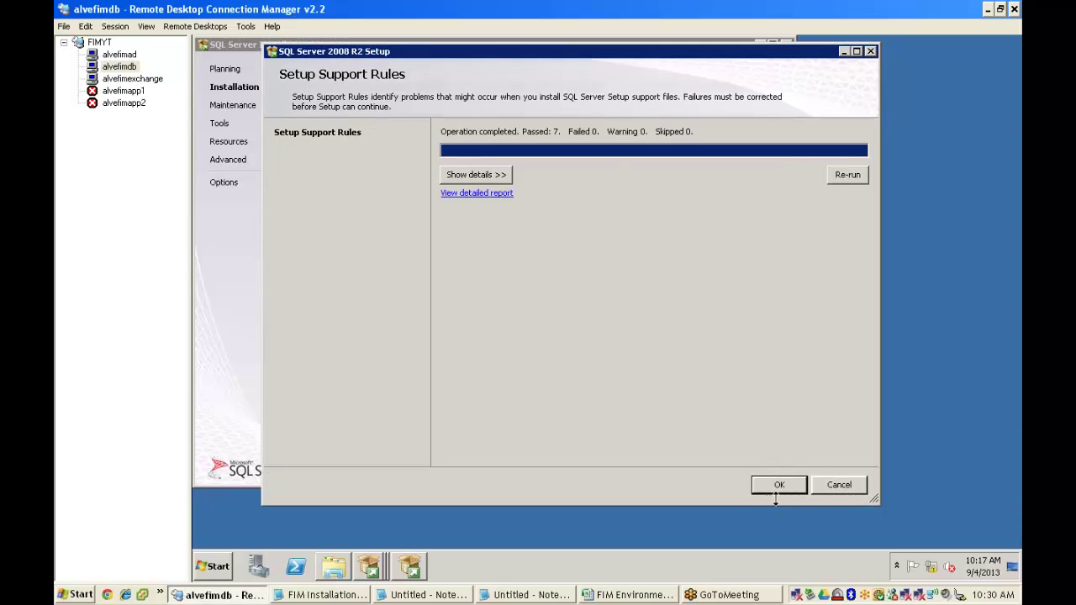
pyautogui.click(778, 487)
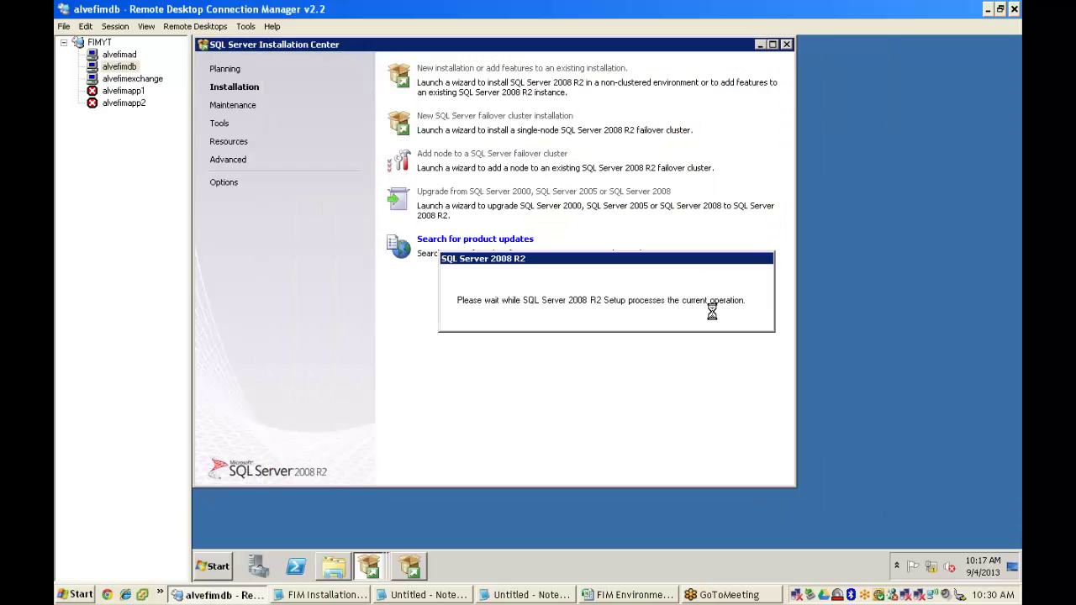
pyautogui.click(1004, 36)
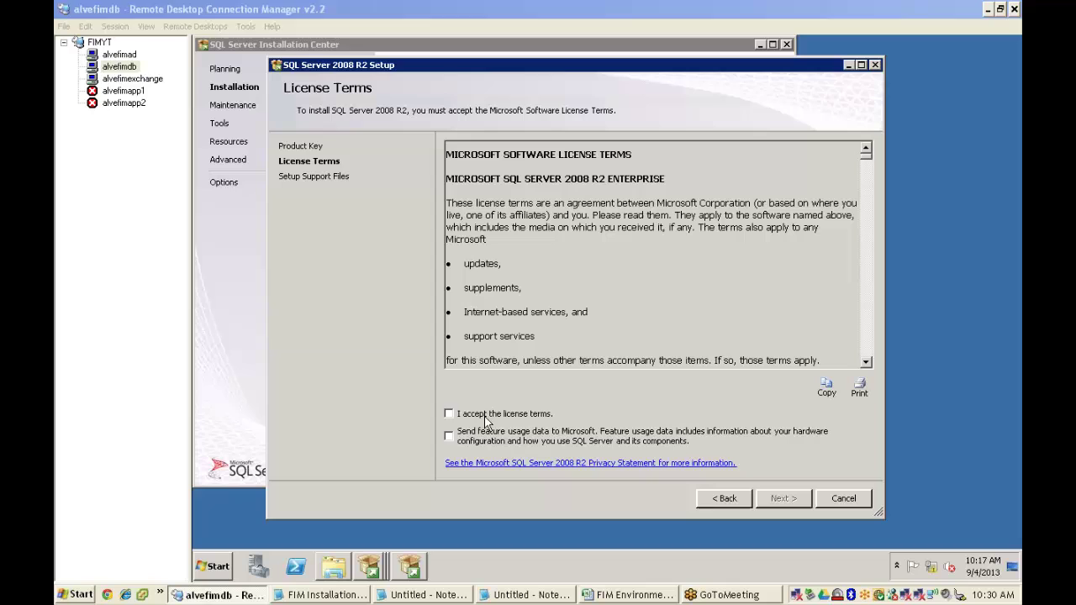
# Step: Accept the SQL Server licence terms and install the setup support files
pyautogui.click(485, 415)
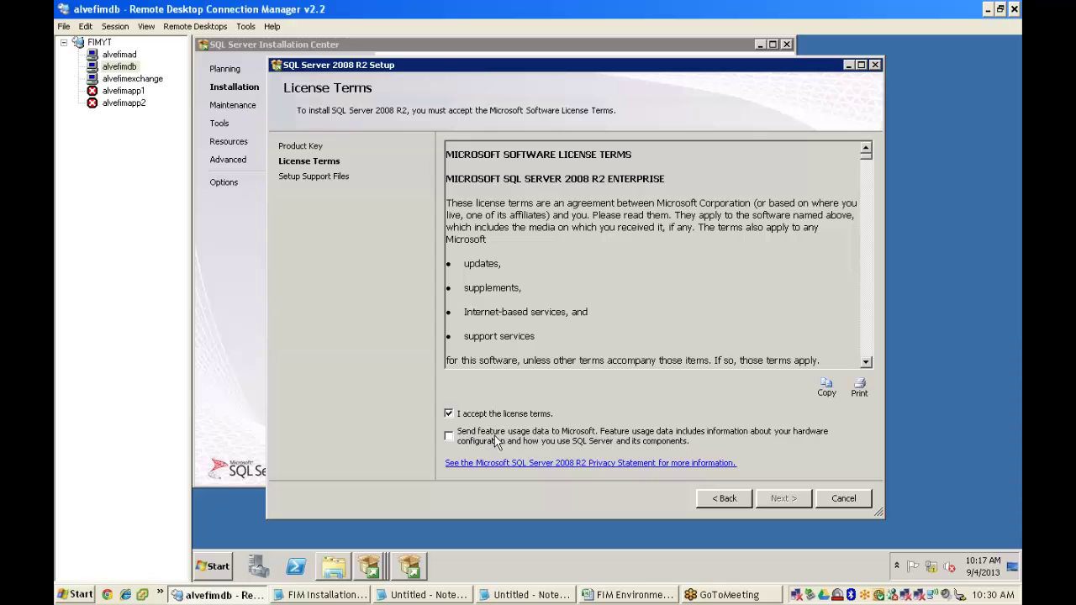
pyautogui.moveTo(491, 74); pyautogui.dragTo(432, 66)
pyautogui.click(722, 491)
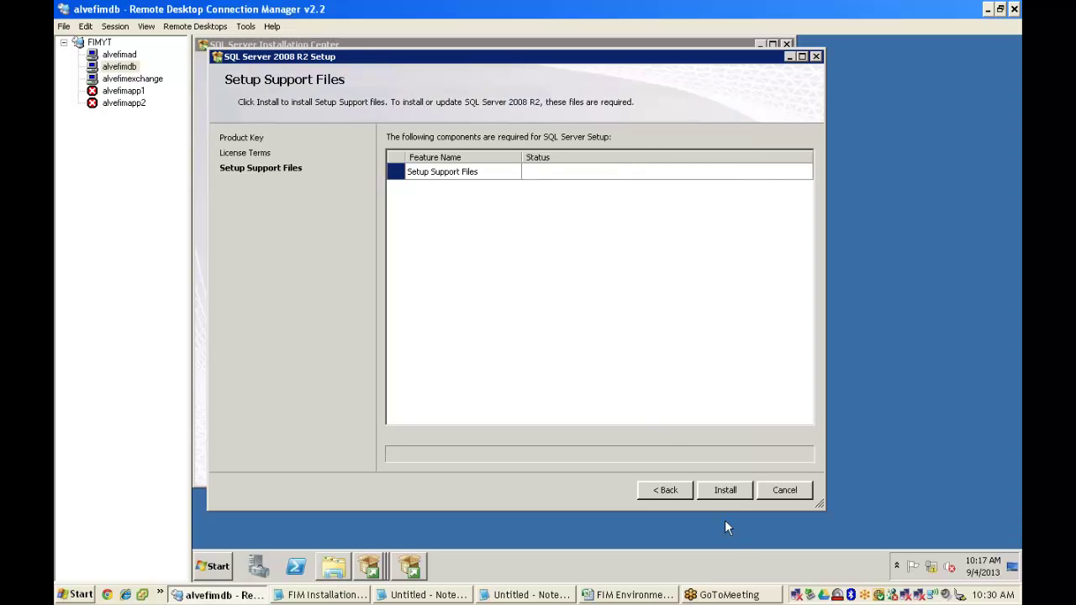
pyautogui.click(729, 491)
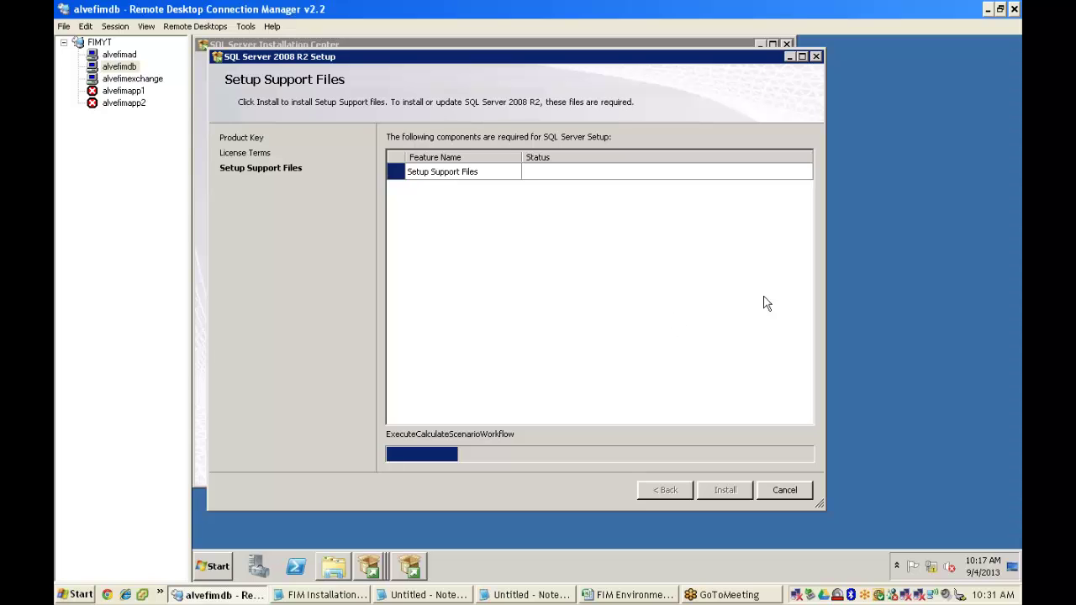
pyautogui.click(802, 45)
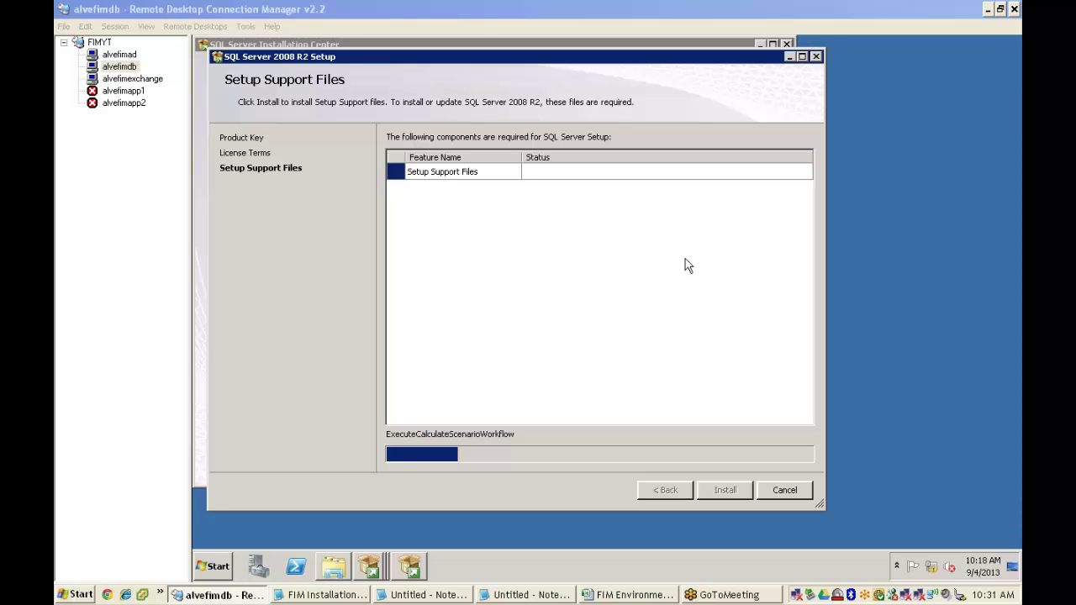
pyautogui.moveTo(191, 297); pyautogui.dragTo(169, 283)
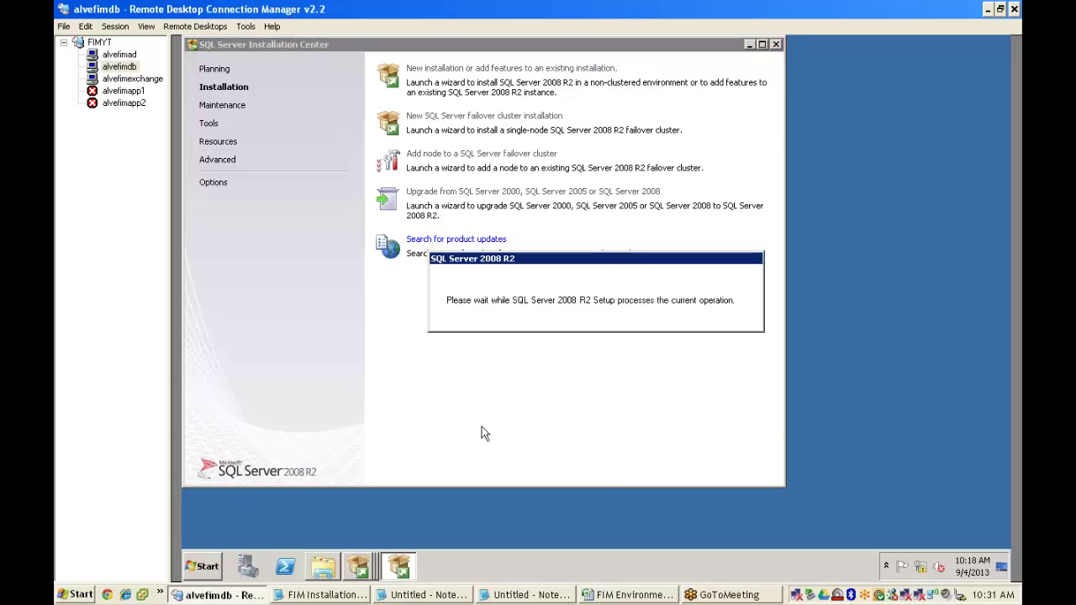
# Step: Close the duplicate Installation Center and continue past Setup Support Rules with one warning
pyautogui.click(365, 569)
pyautogui.click(380, 534)
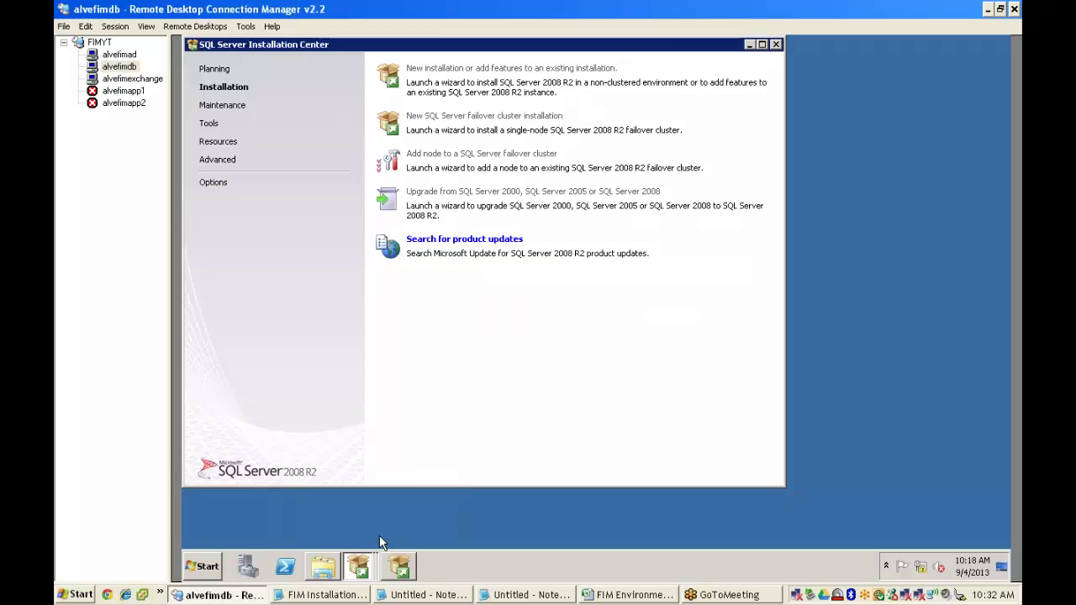
pyautogui.click(775, 43)
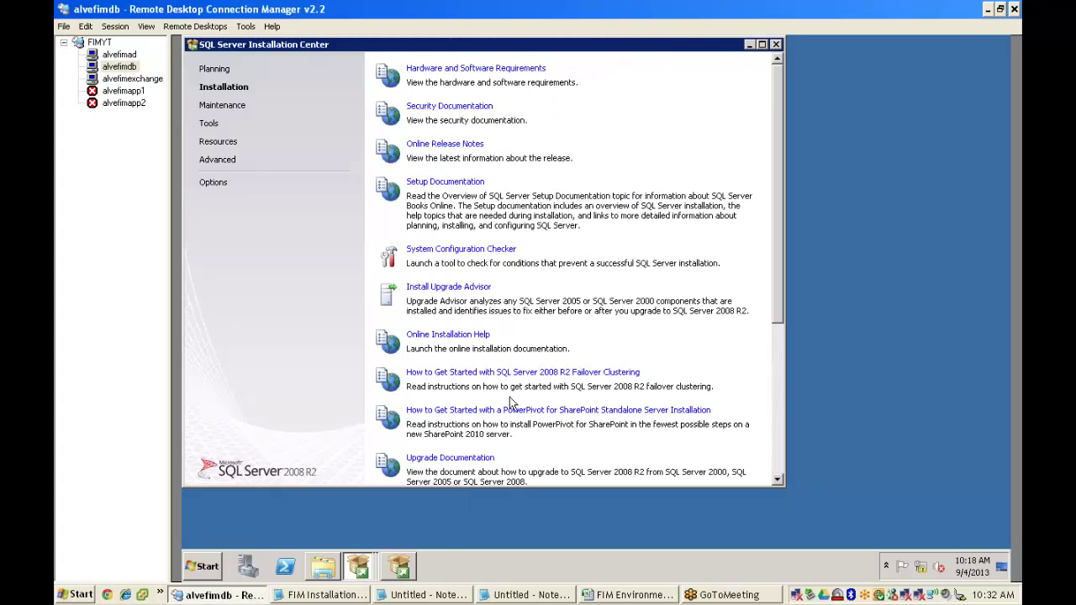
pyautogui.click(363, 572)
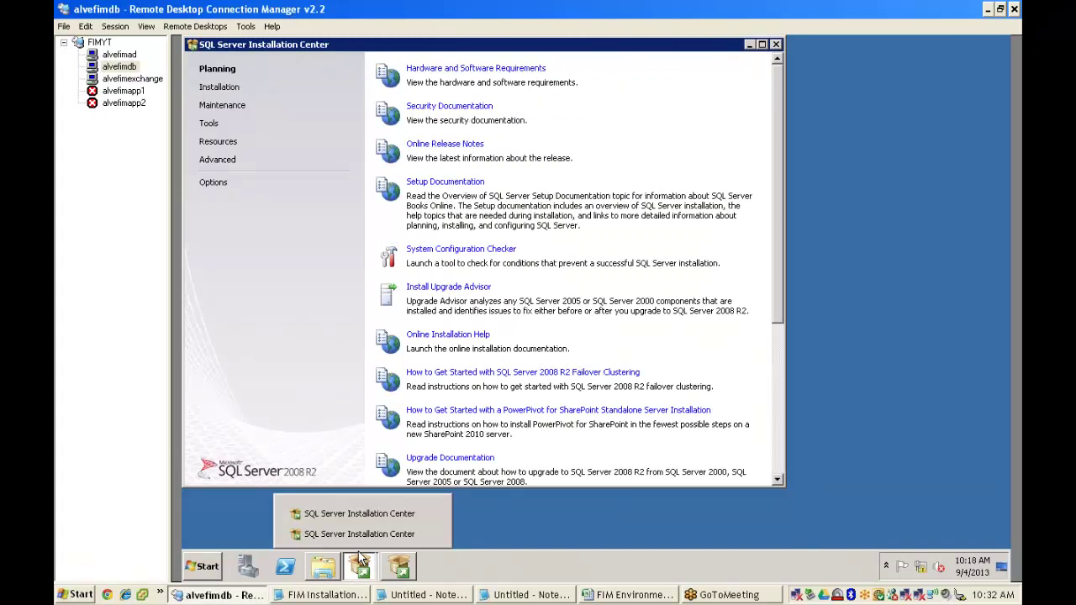
pyautogui.click(353, 540)
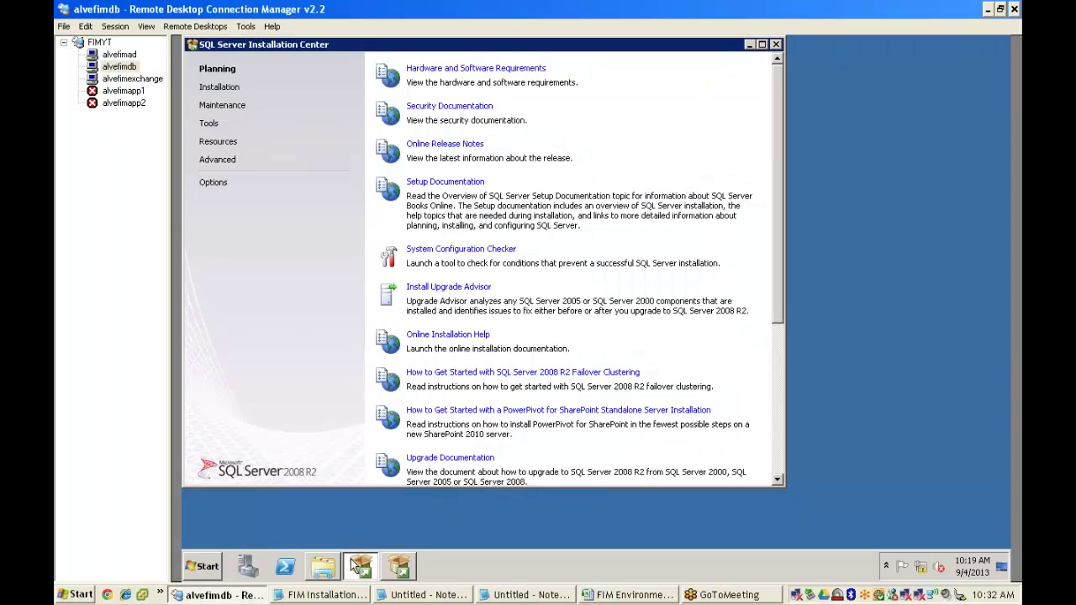
pyautogui.click(401, 568)
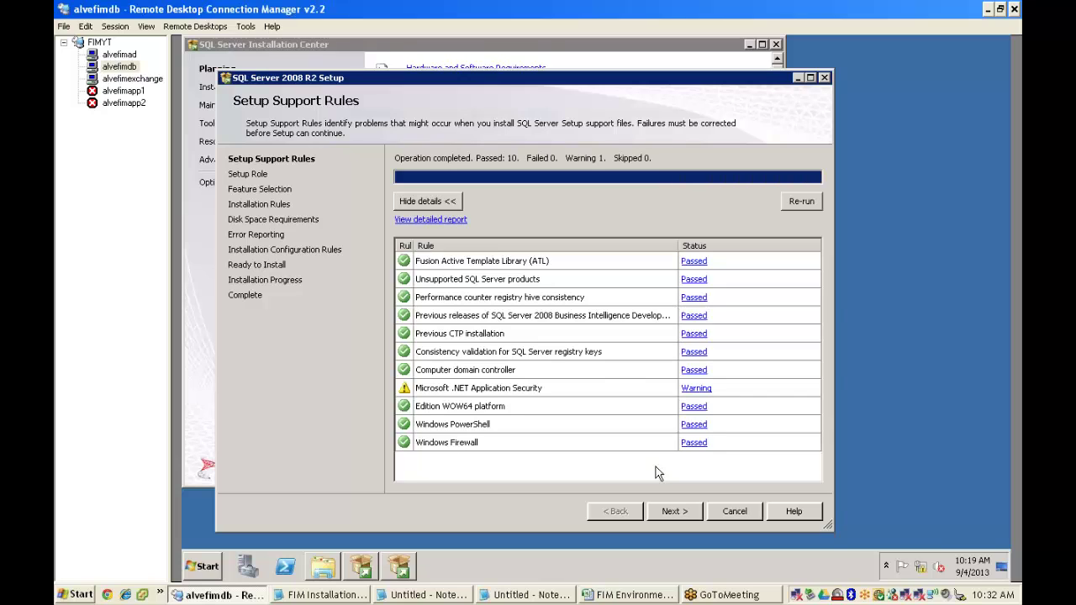
pyautogui.click(685, 514)
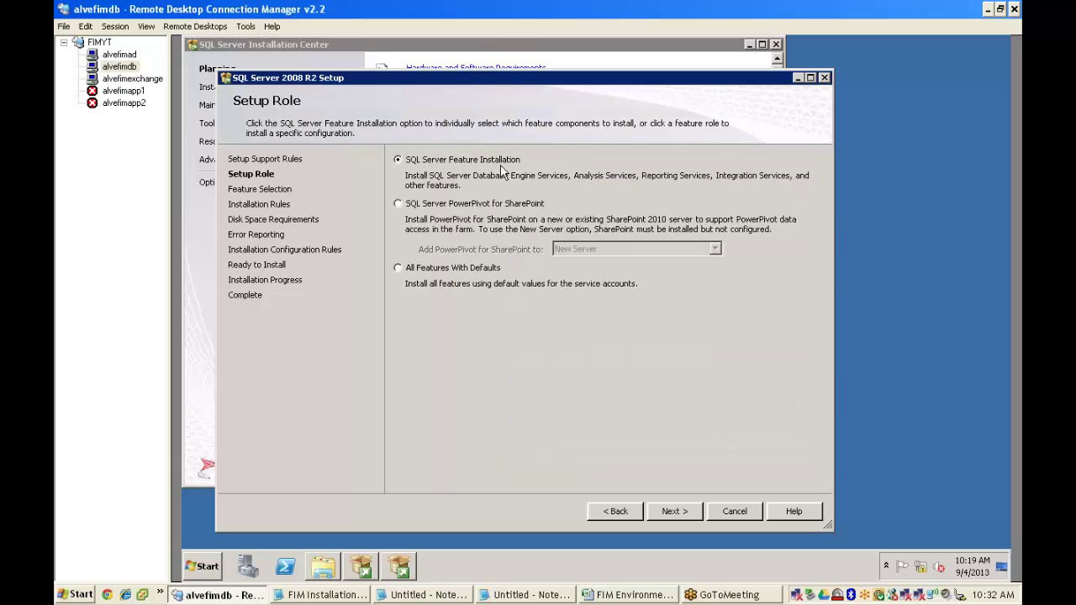
# Step: Select Database Engine, Full-Text Search, Analysis Services, Reporting Services and Management Tools - Basic
pyautogui.click(673, 511)
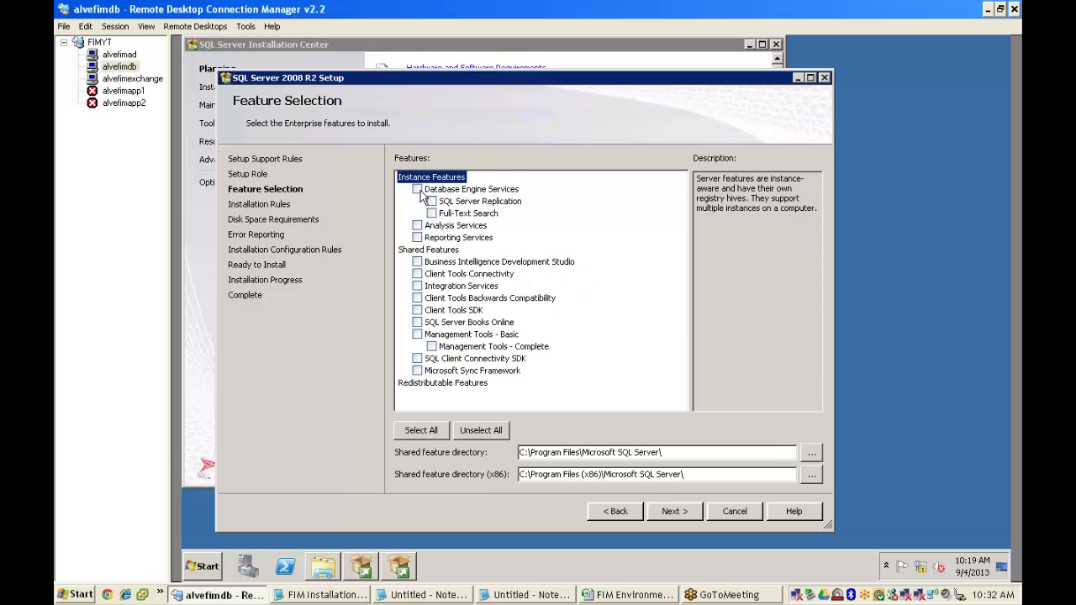
pyautogui.click(417, 189)
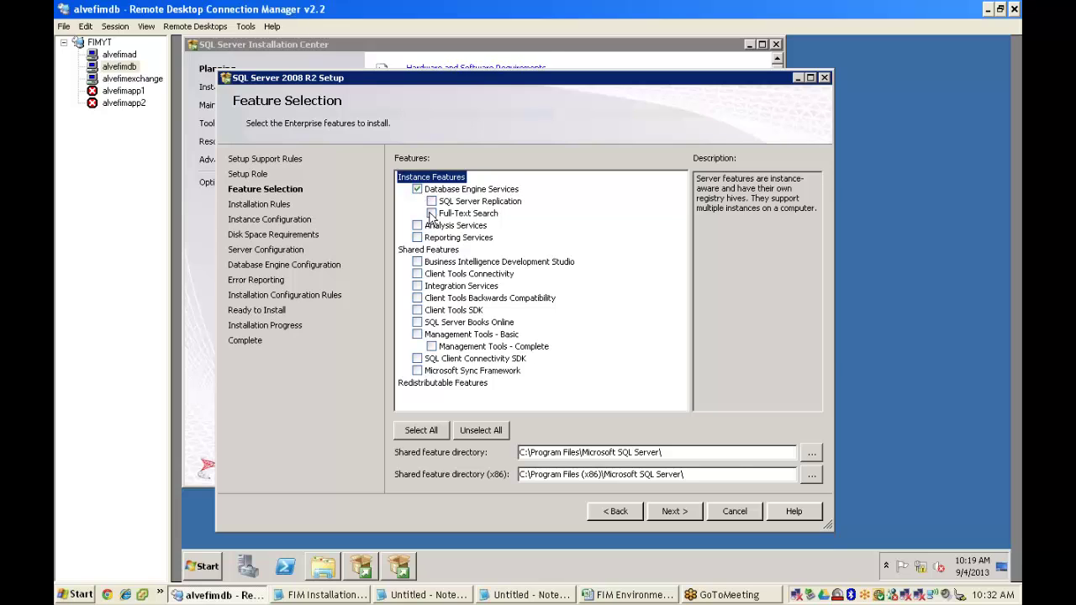
pyautogui.click(432, 213)
pyautogui.click(418, 226)
pyautogui.click(418, 238)
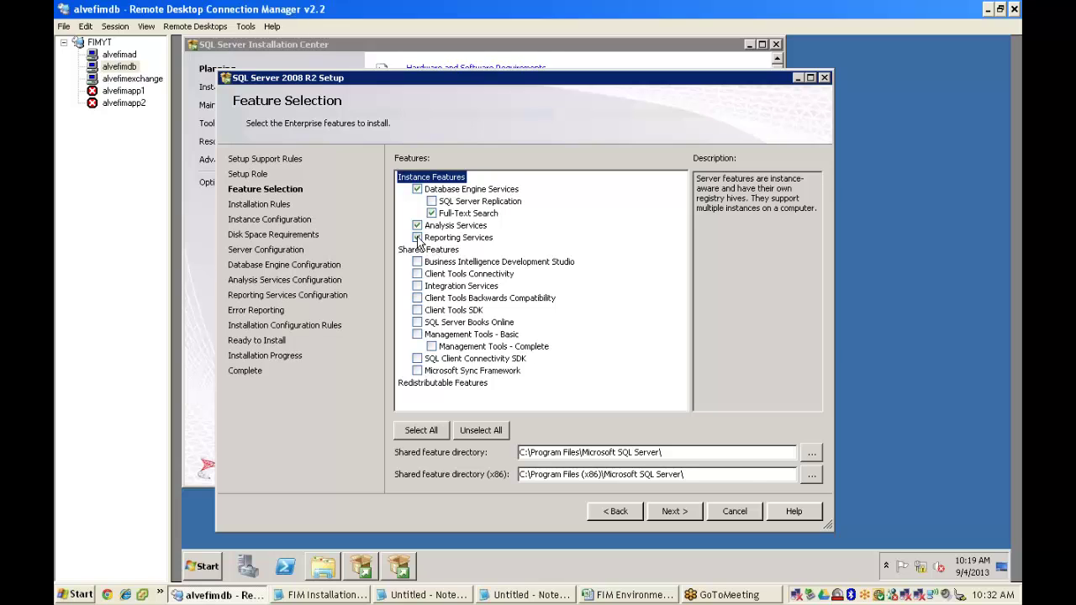
pyautogui.click(418, 335)
pyautogui.click(676, 512)
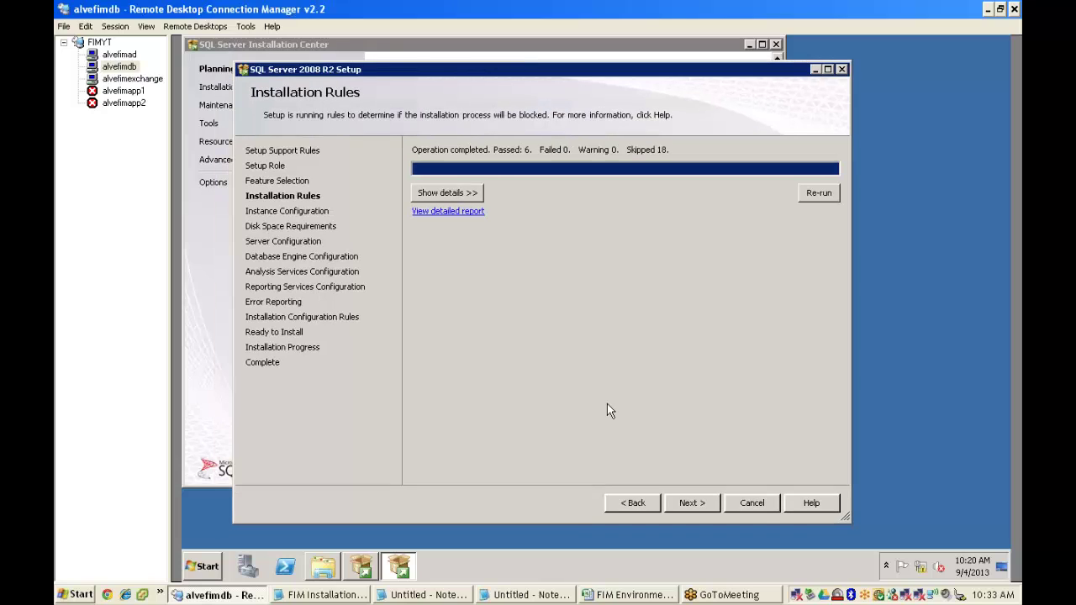
# Step: Accept the default MSSQLSERVER instance and the 4366 MB disk space summary
pyautogui.click(689, 505)
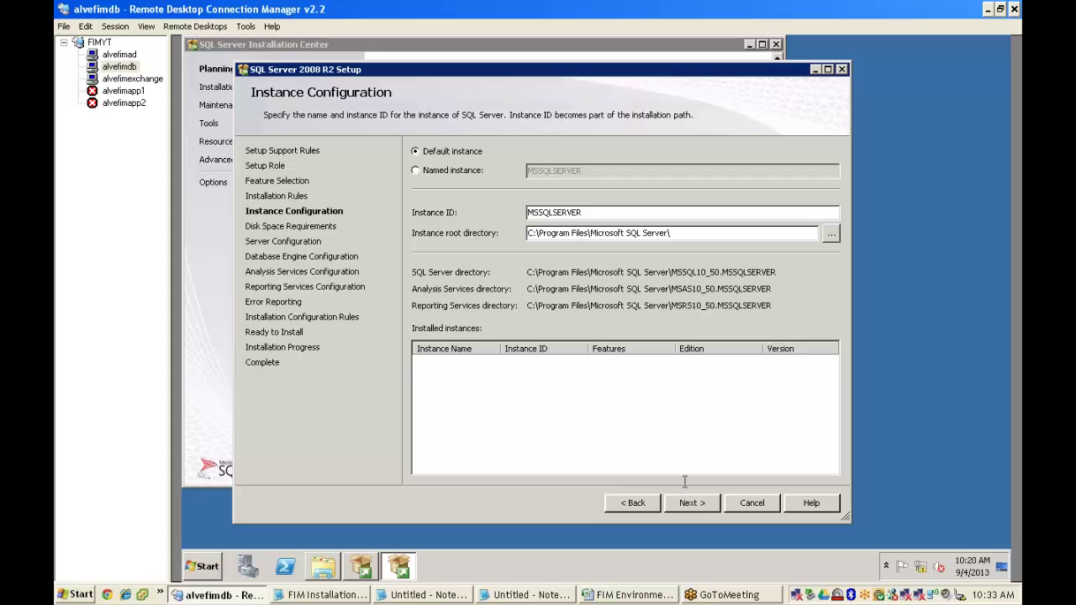
pyautogui.click(694, 505)
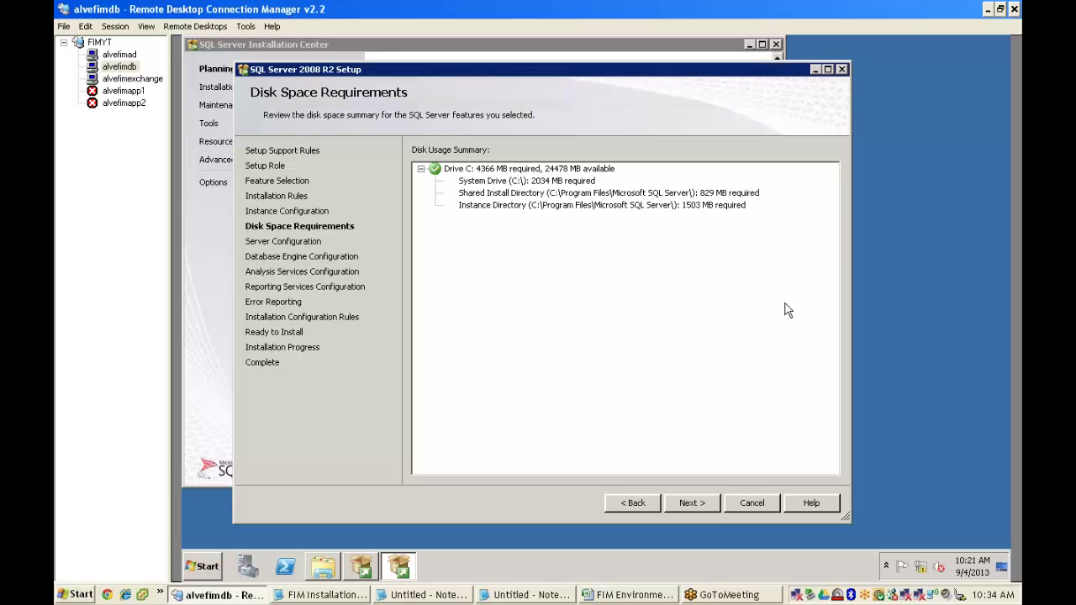
pyautogui.click(698, 504)
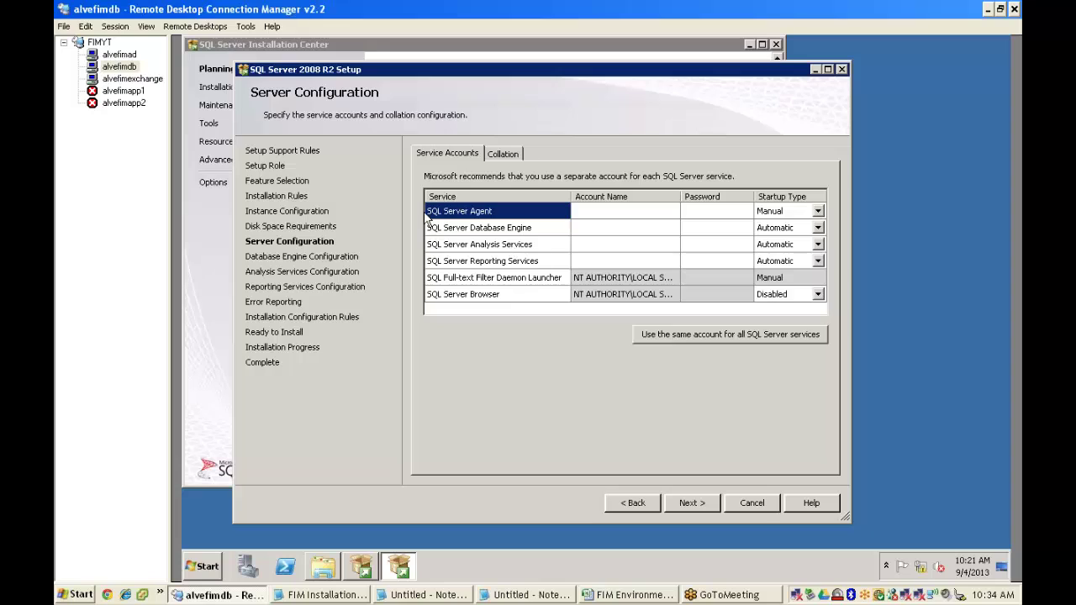
# Step: Give SQL Server Agent the alveSQLA domain account, its password, and Automatic startup
pyautogui.click(614, 211)
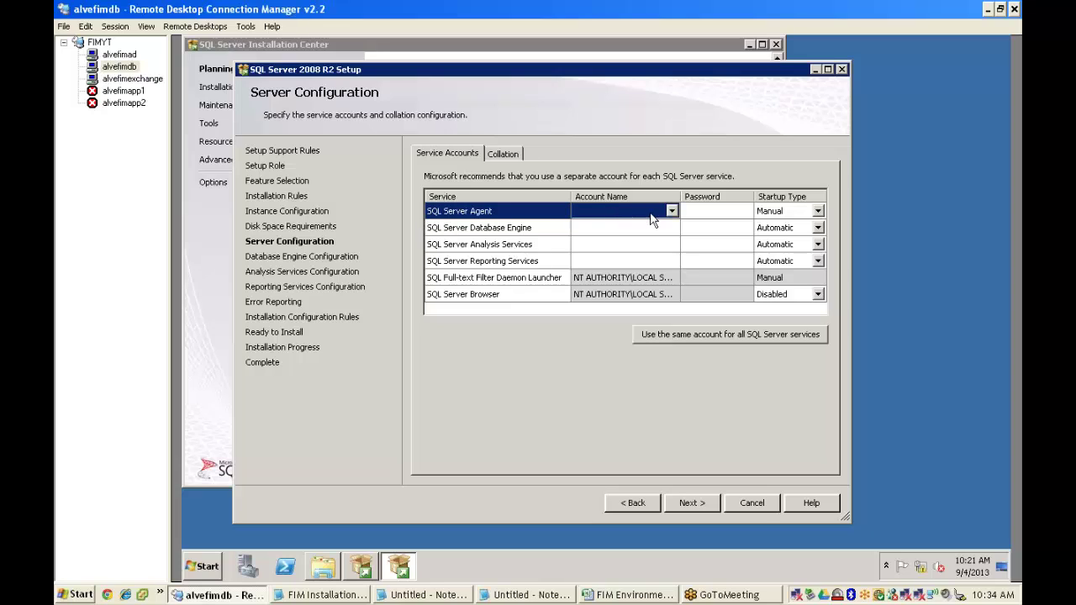
pyautogui.click(671, 211)
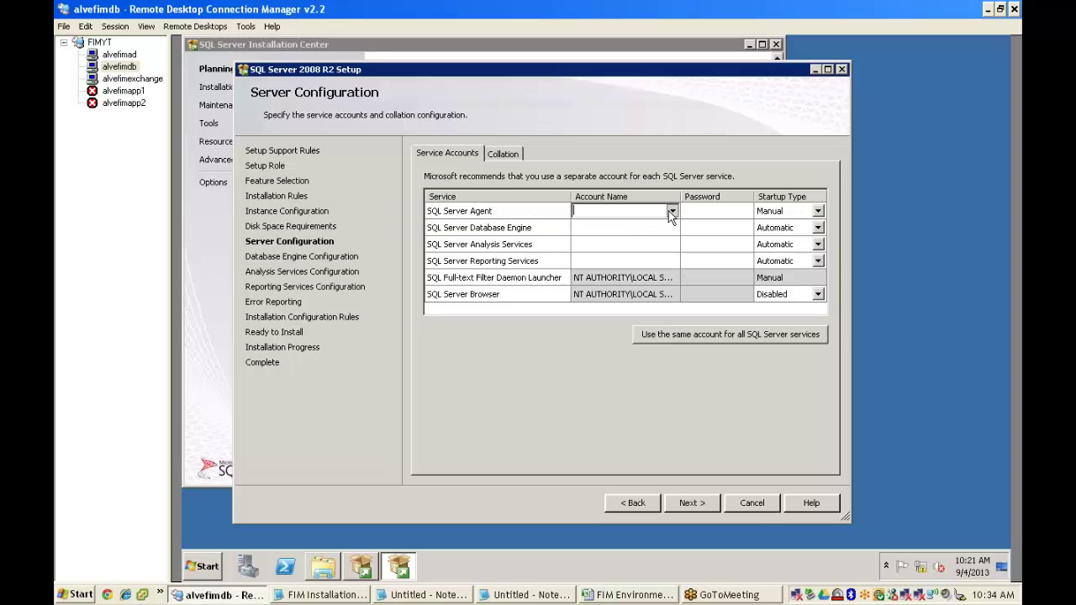
pyautogui.click(672, 211)
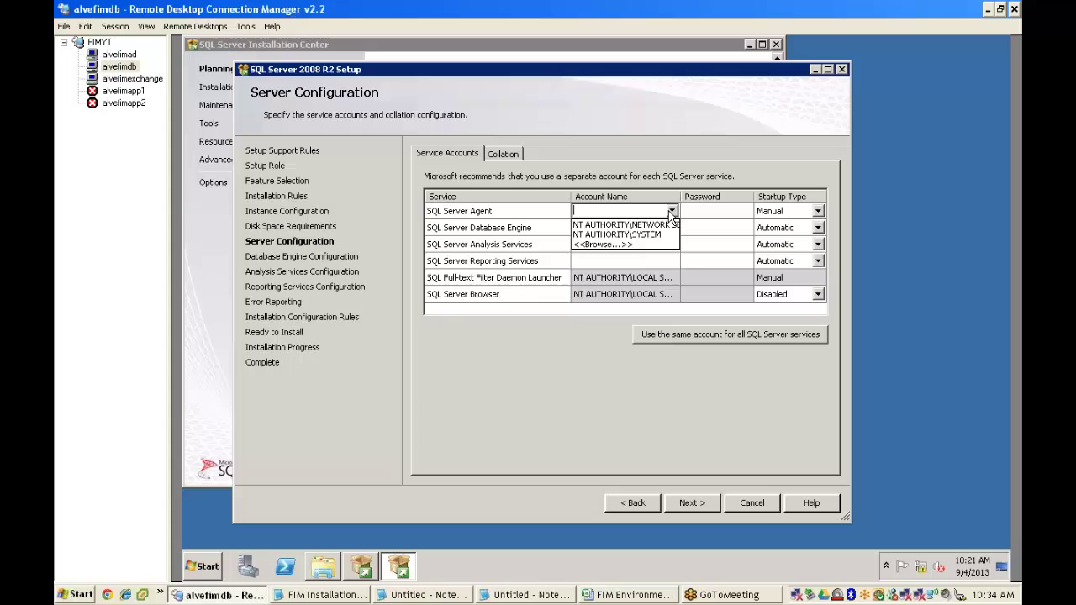
pyautogui.click(613, 245)
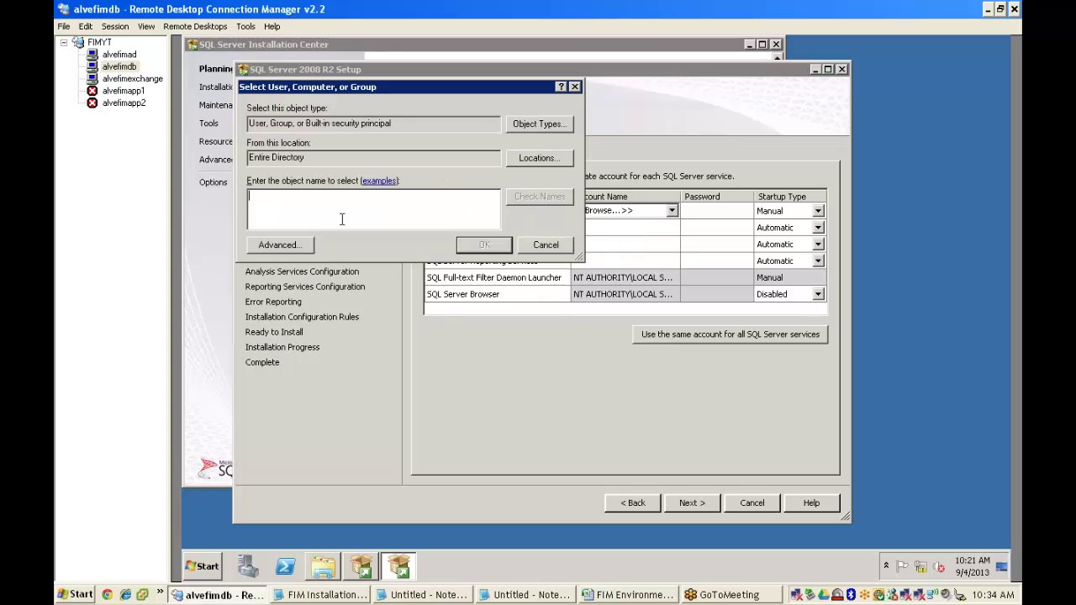
pyautogui.write('alveSQLA')
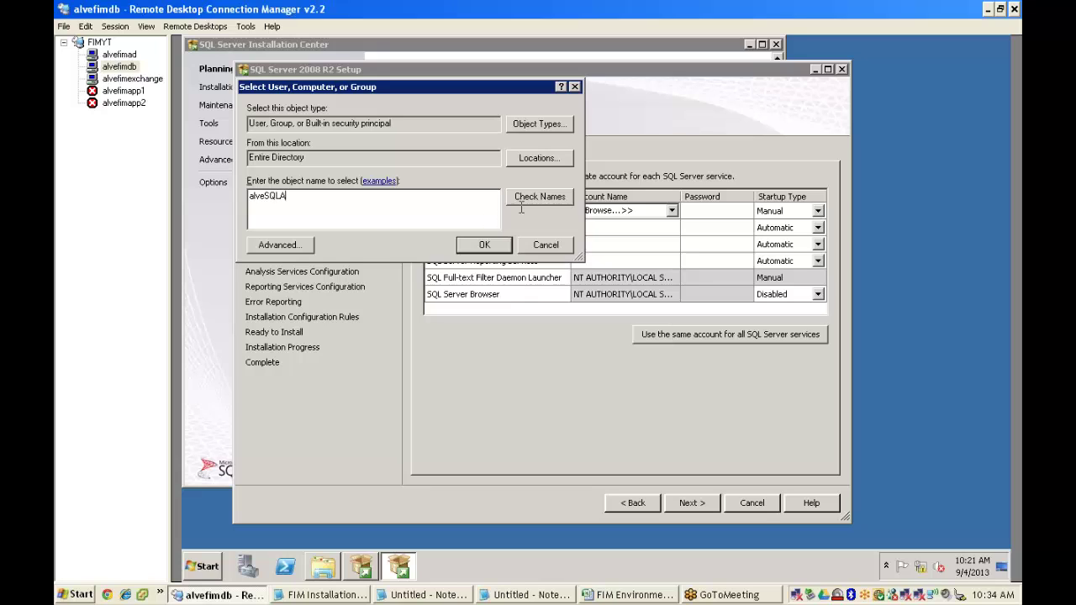
pyautogui.click(546, 200)
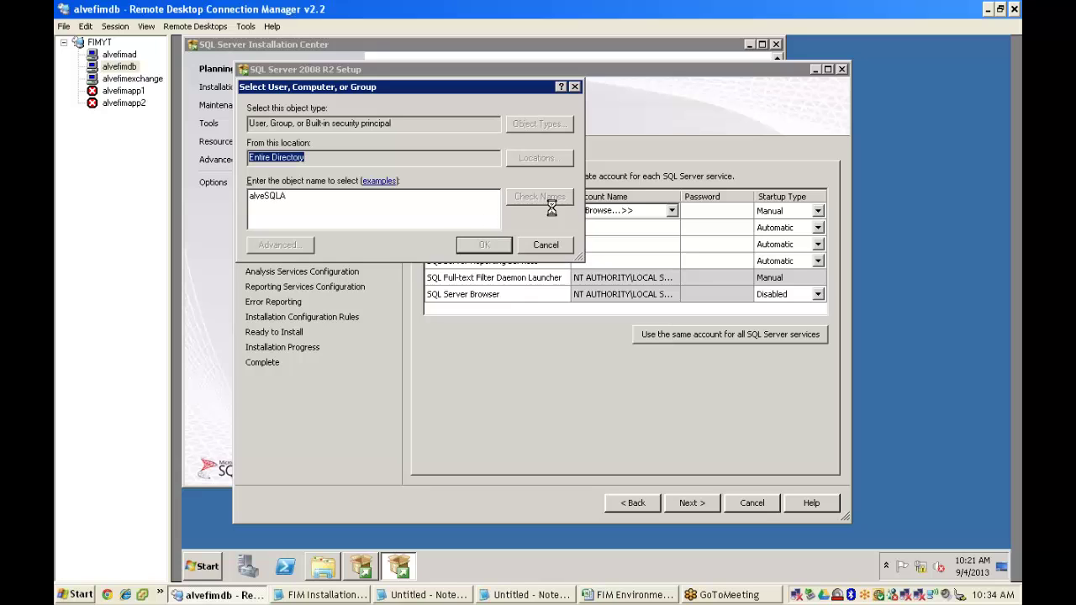
pyautogui.click(320, 192)
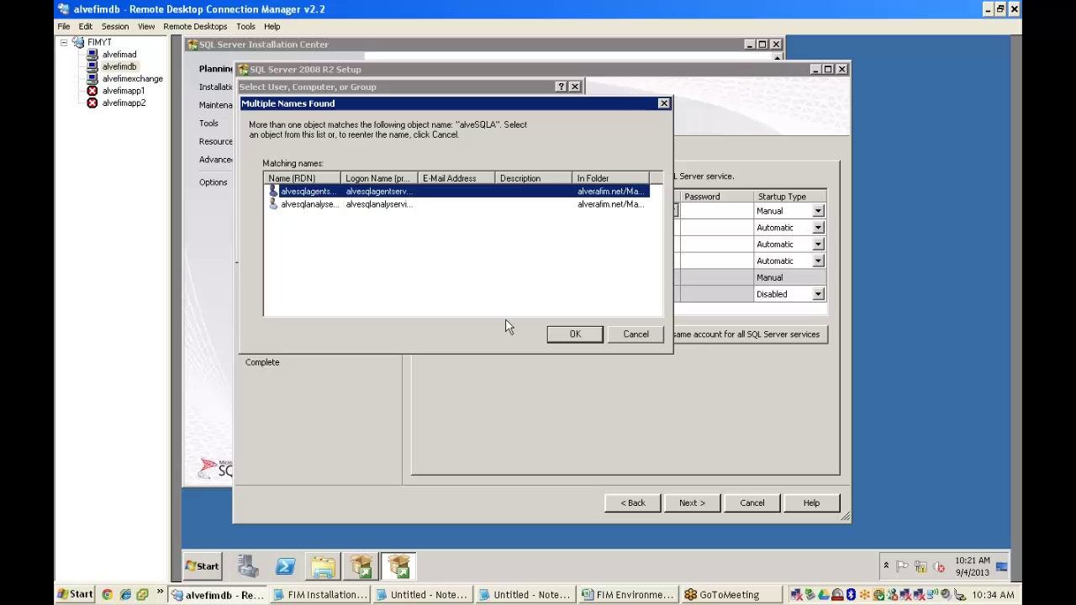
pyautogui.click(575, 333)
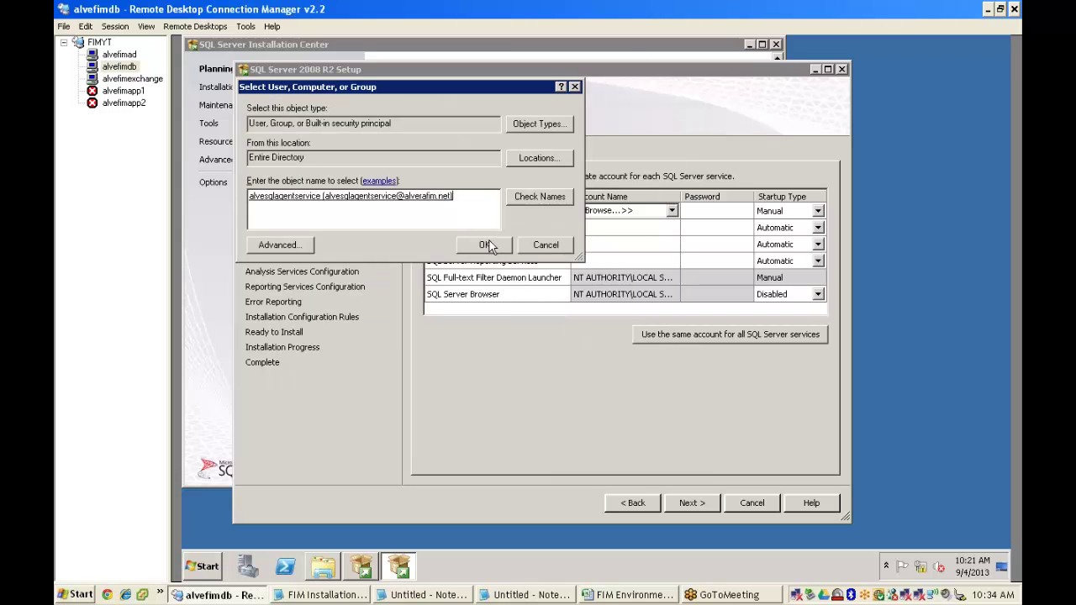
pyautogui.click(486, 246)
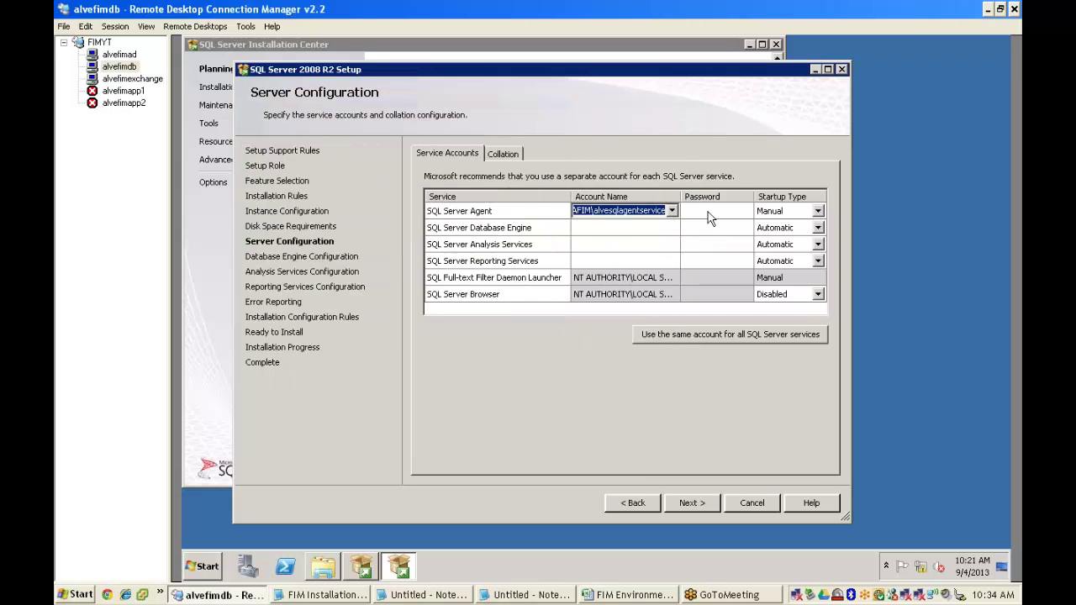
pyautogui.click(708, 212)
pyautogui.write('*******')
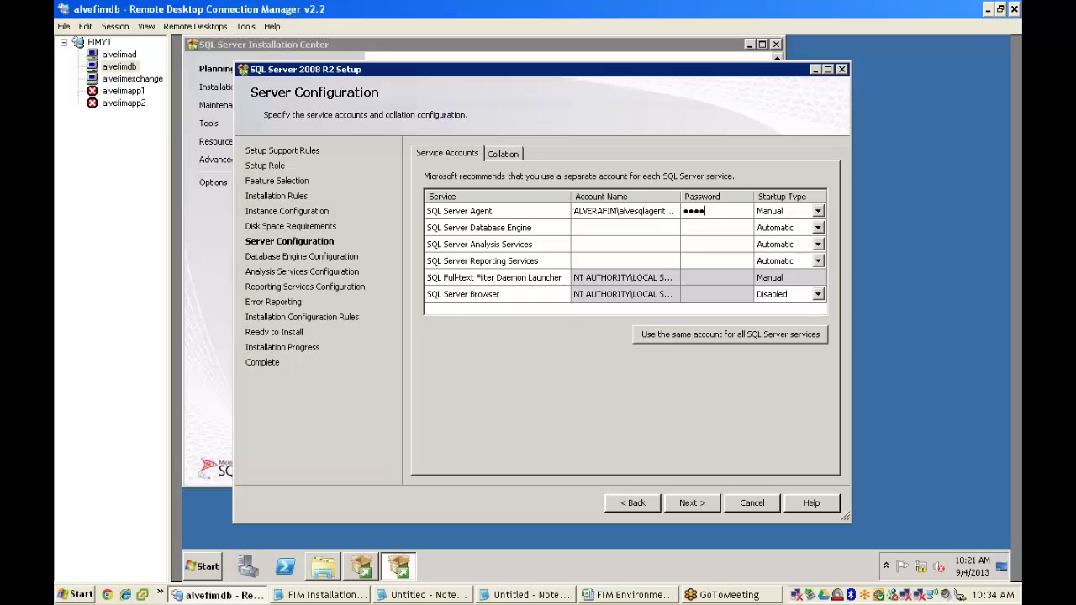
pyautogui.write('*')
pyautogui.click(818, 212)
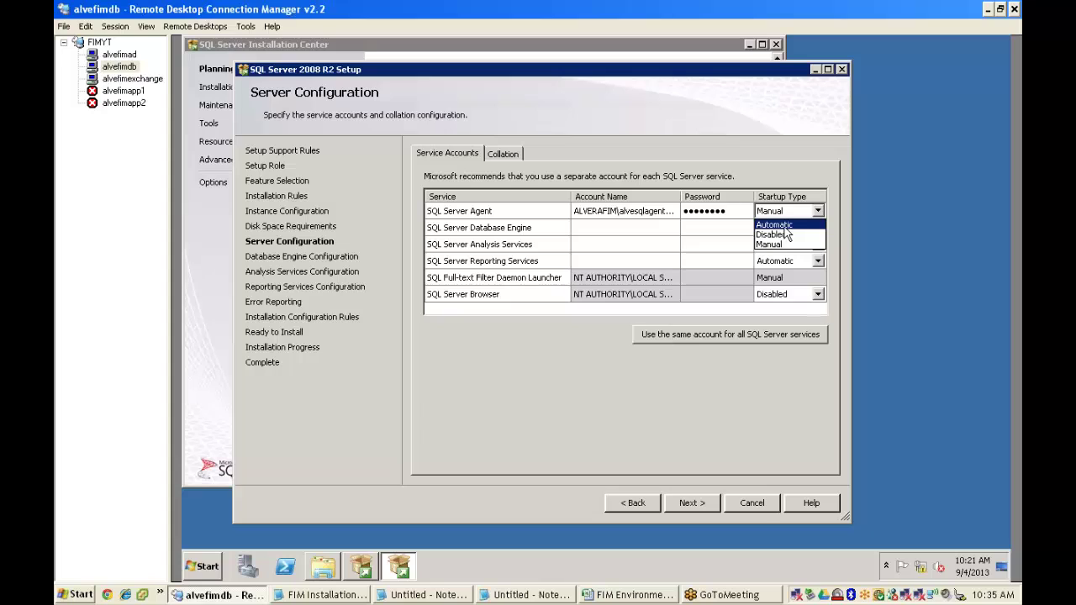
pyautogui.click(786, 226)
# Step: Assign the Database Engine the alveSQLD domain account and its password
pyautogui.click(650, 228)
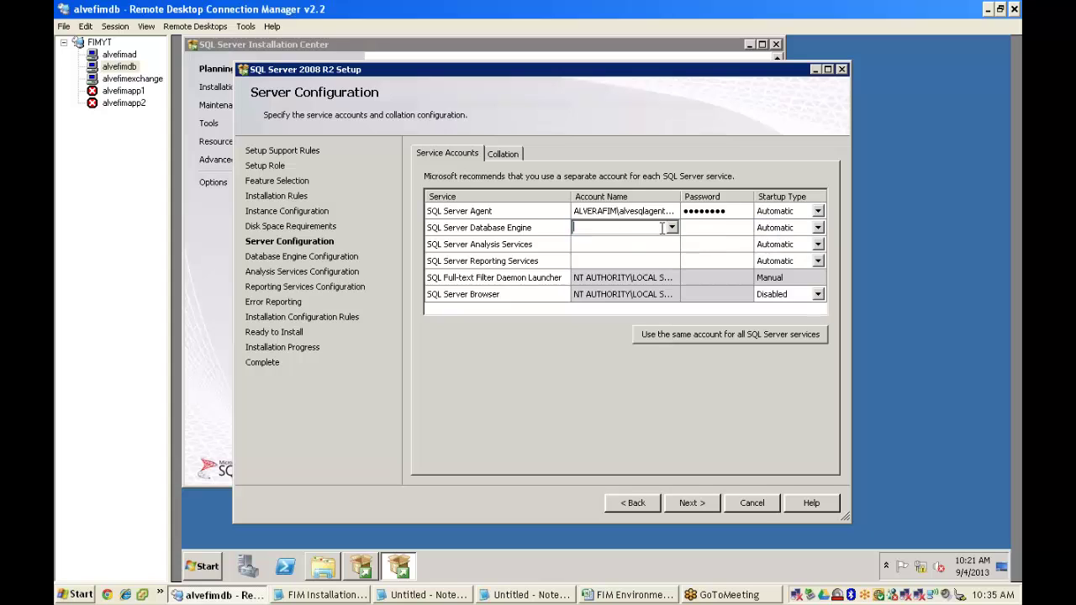
pyautogui.click(673, 228)
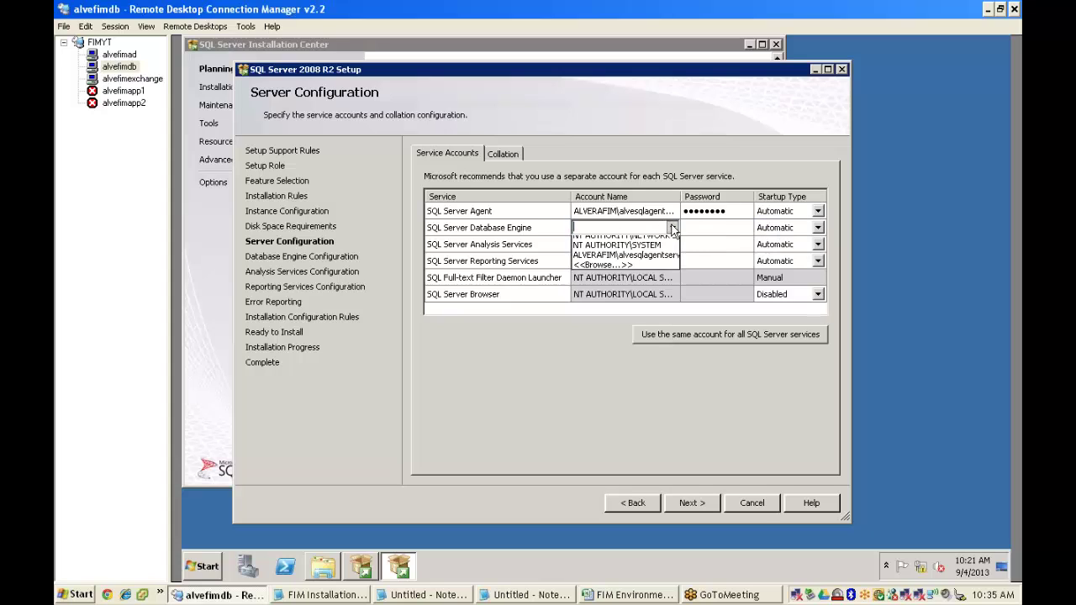
pyautogui.click(617, 278)
pyautogui.write('a')
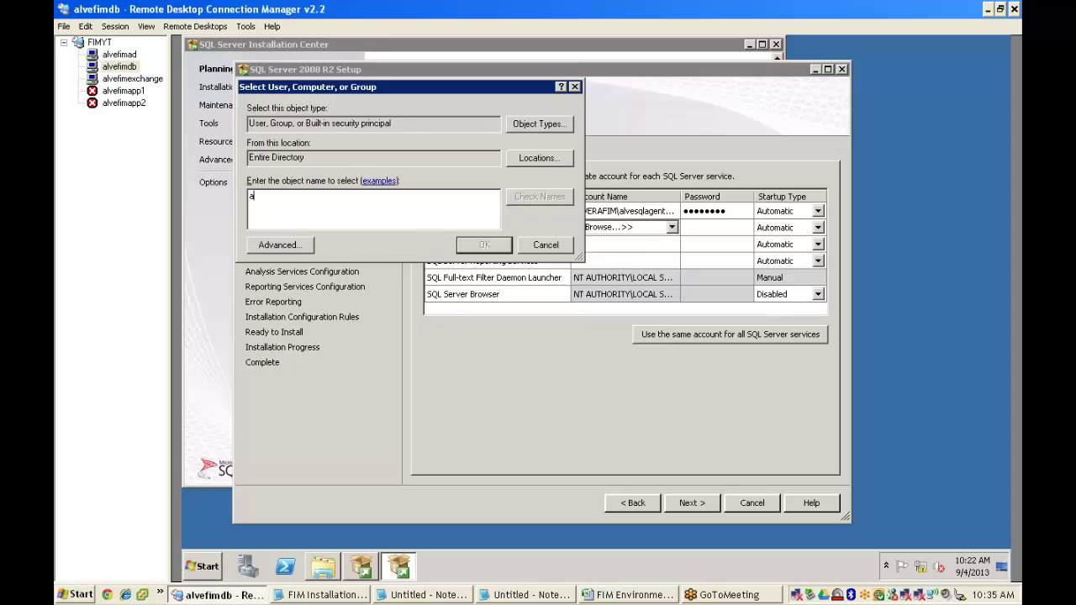
pyautogui.write('lveSQLD')
pyautogui.click(539, 196)
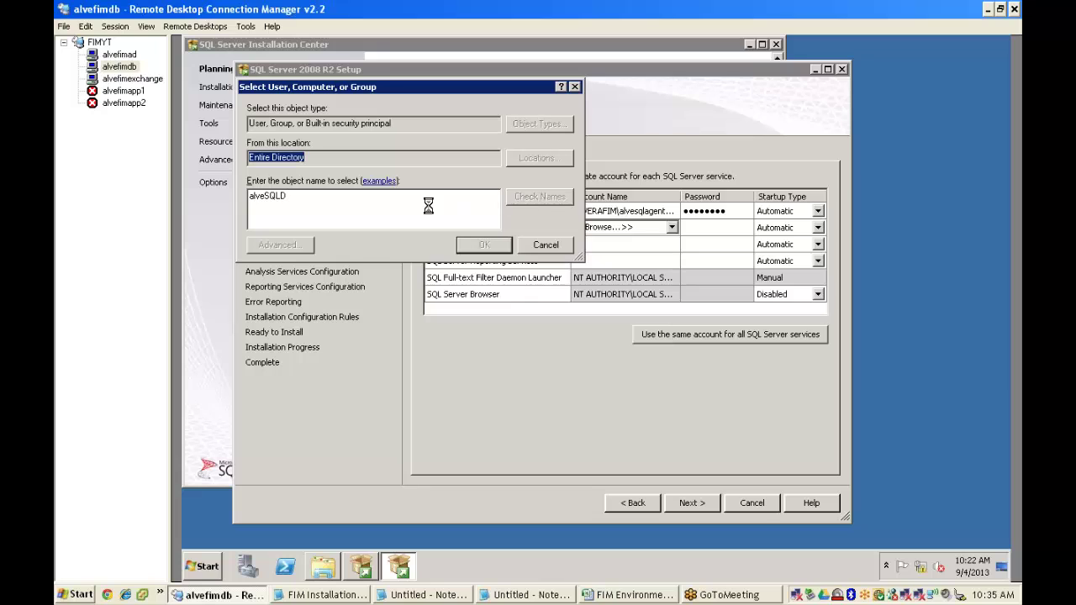
pyautogui.click(494, 249)
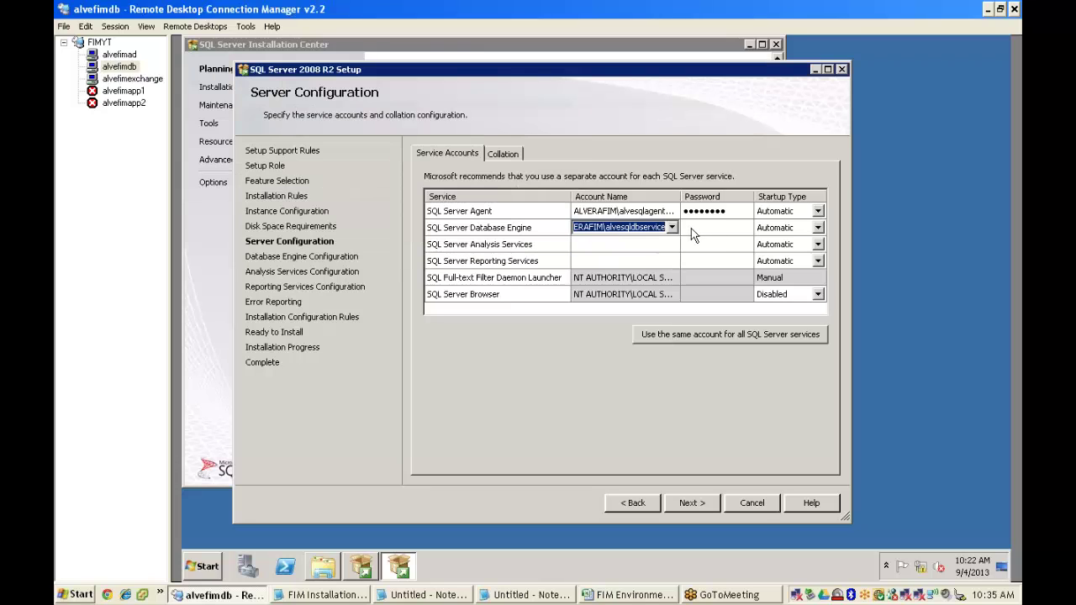
pyautogui.click(693, 227)
pyautogui.write('•••••••')
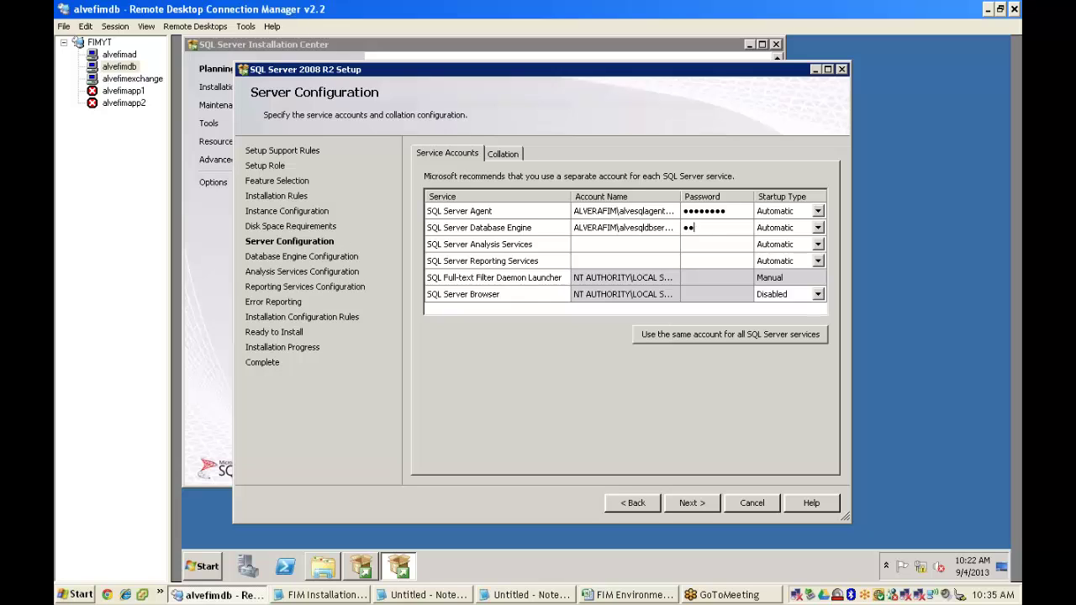
pyautogui.write('•')
pyautogui.click(673, 261)
# Step: Assign Analysis Services the alveSQLAN domain account and its password
pyautogui.click(673, 244)
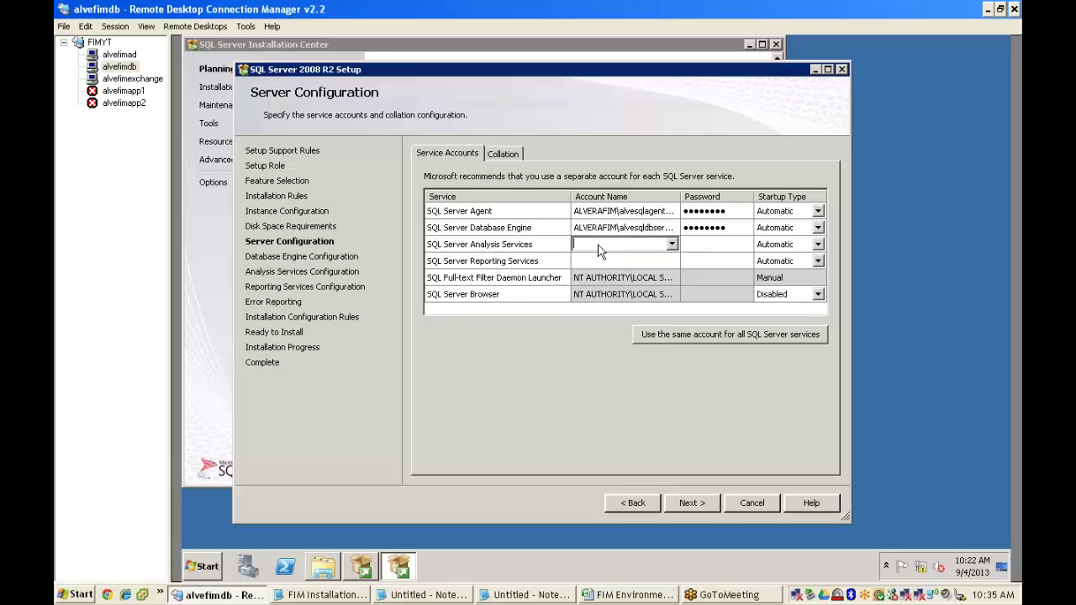
pyautogui.click(673, 244)
pyautogui.click(614, 315)
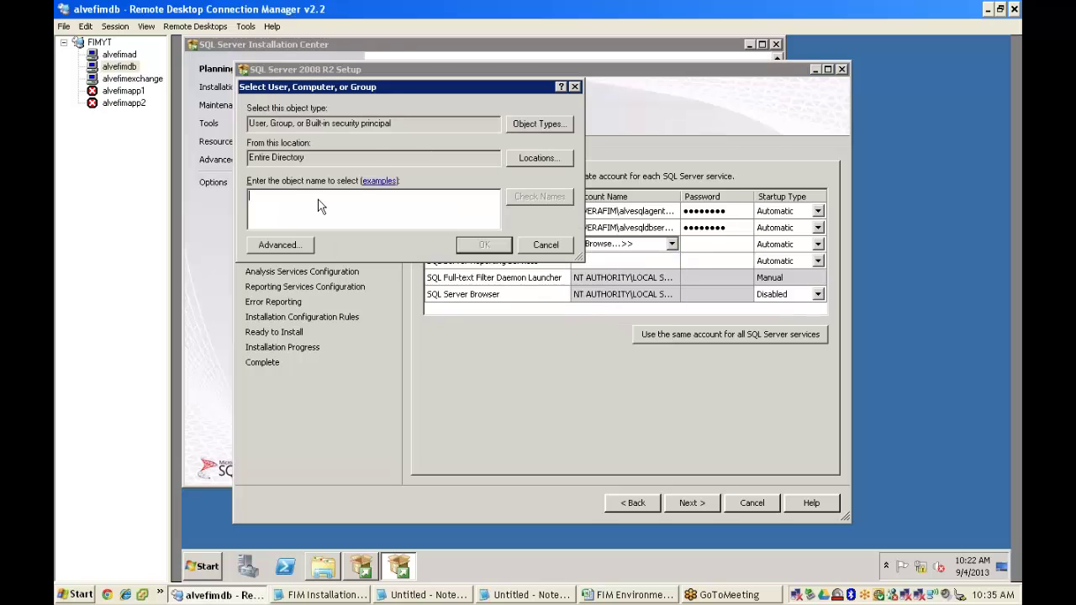
pyautogui.write('a')
pyautogui.press('BackSpace')
pyautogui.write('alveSQLA')
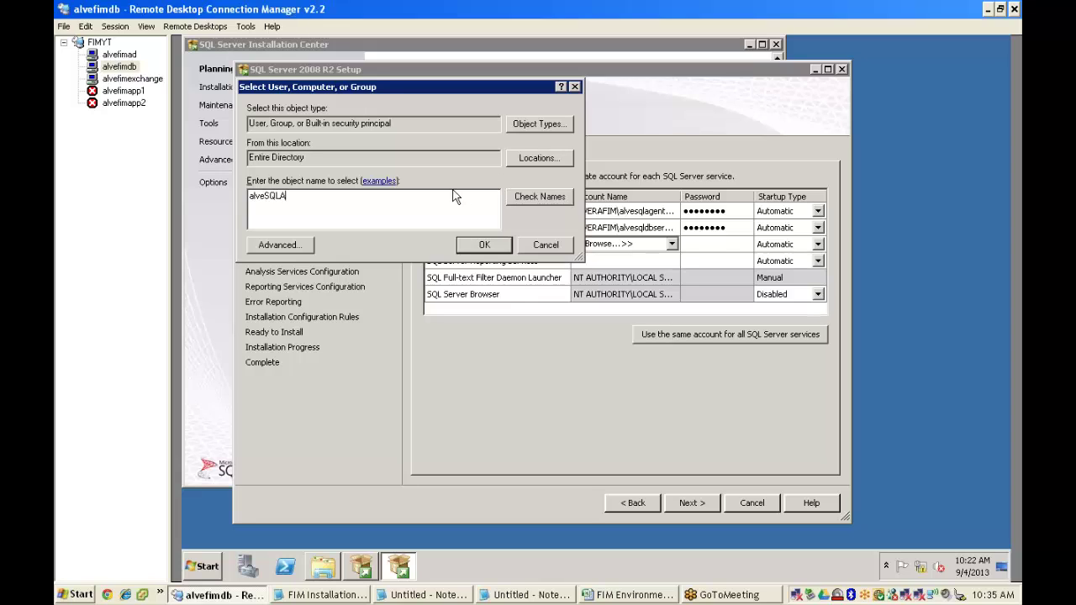
pyautogui.write('N')
pyautogui.click(537, 198)
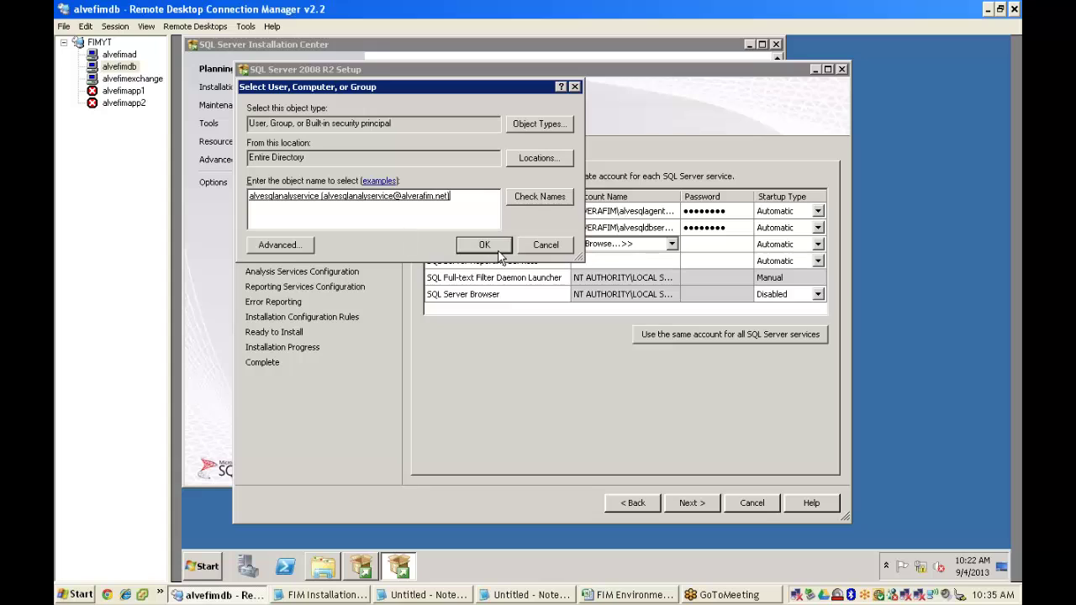
pyautogui.click(488, 247)
pyautogui.click(717, 253)
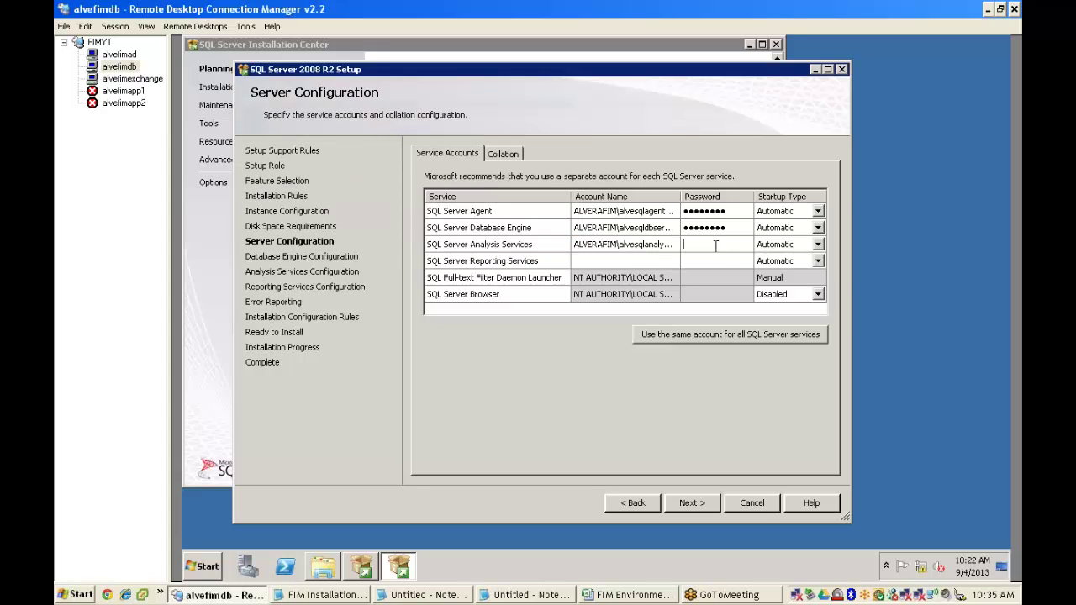
pyautogui.write('••••••••')
# Step: Assign Reporting Services the alveSQLRe domain account and password, then continue setup
pyautogui.click(602, 264)
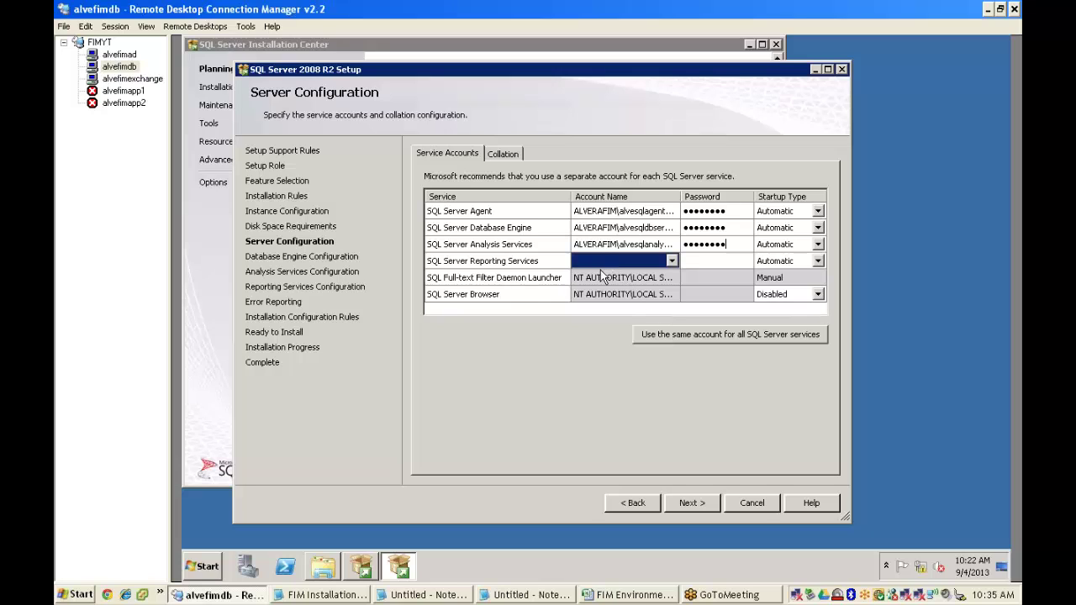
pyautogui.click(672, 261)
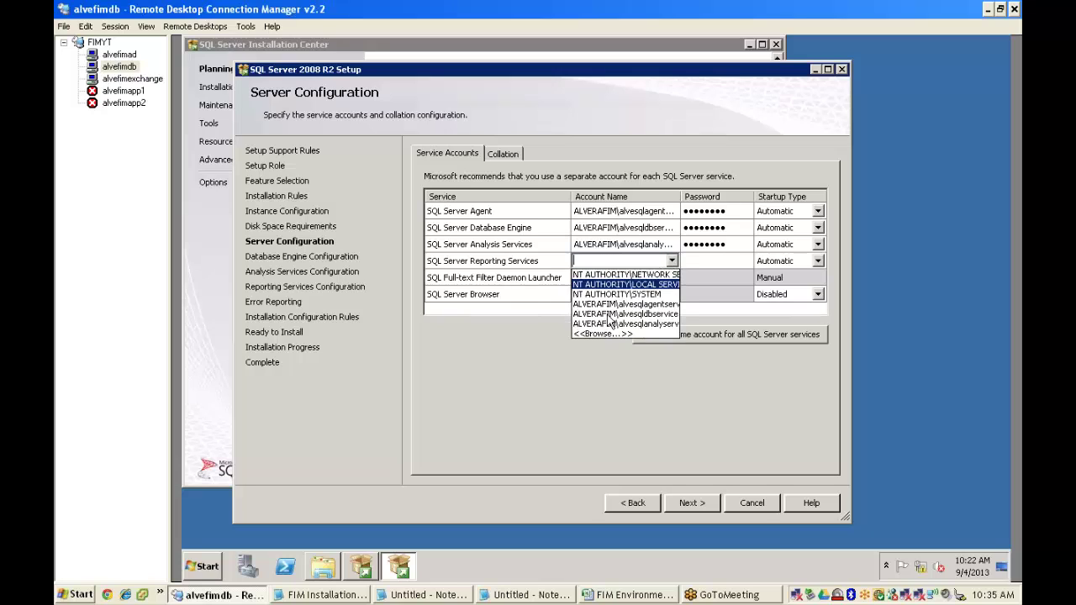
pyautogui.click(603, 334)
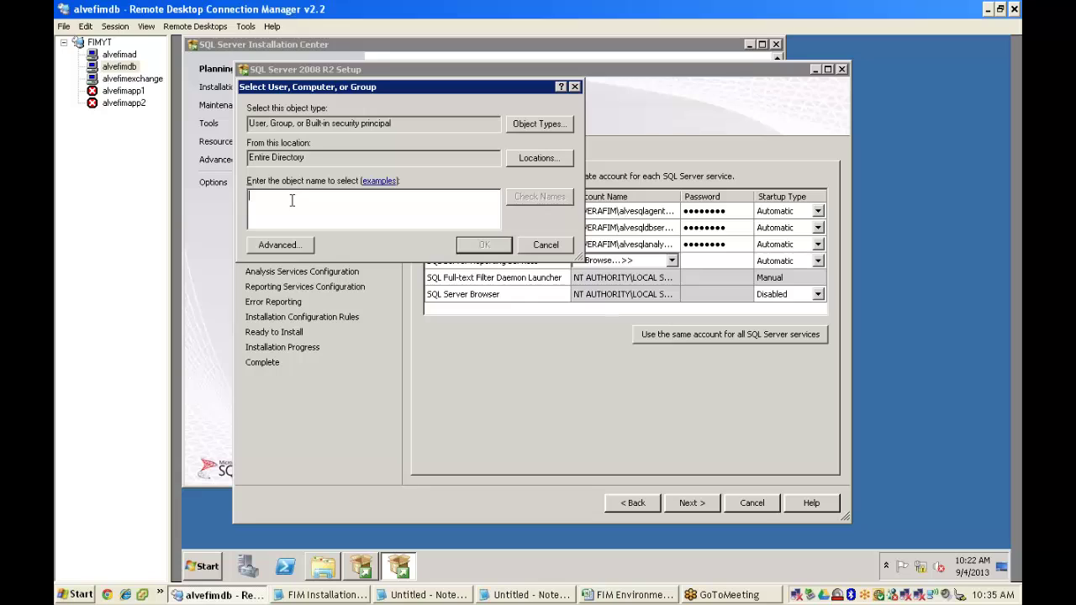
pyautogui.write('alveSQLRe')
pyautogui.click(545, 198)
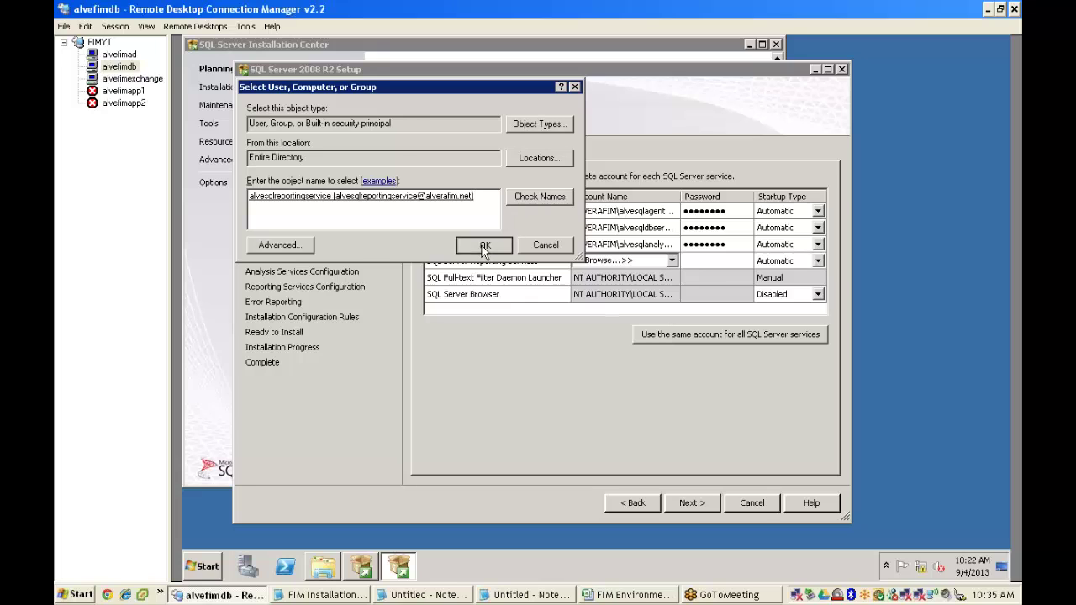
pyautogui.click(484, 245)
pyautogui.click(705, 268)
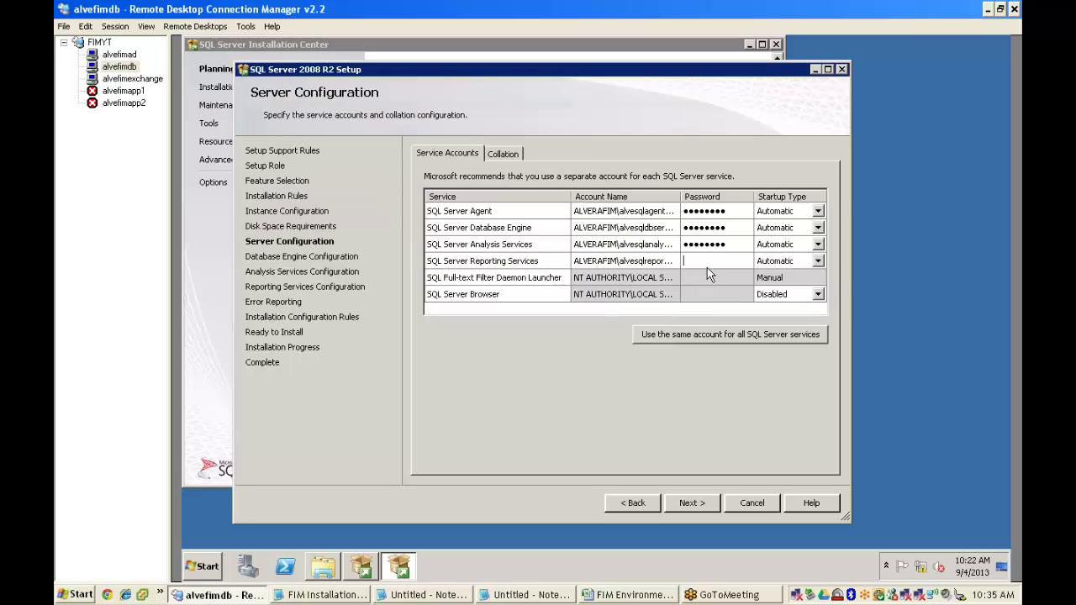
pyautogui.write('•••••••')
pyautogui.click(690, 503)
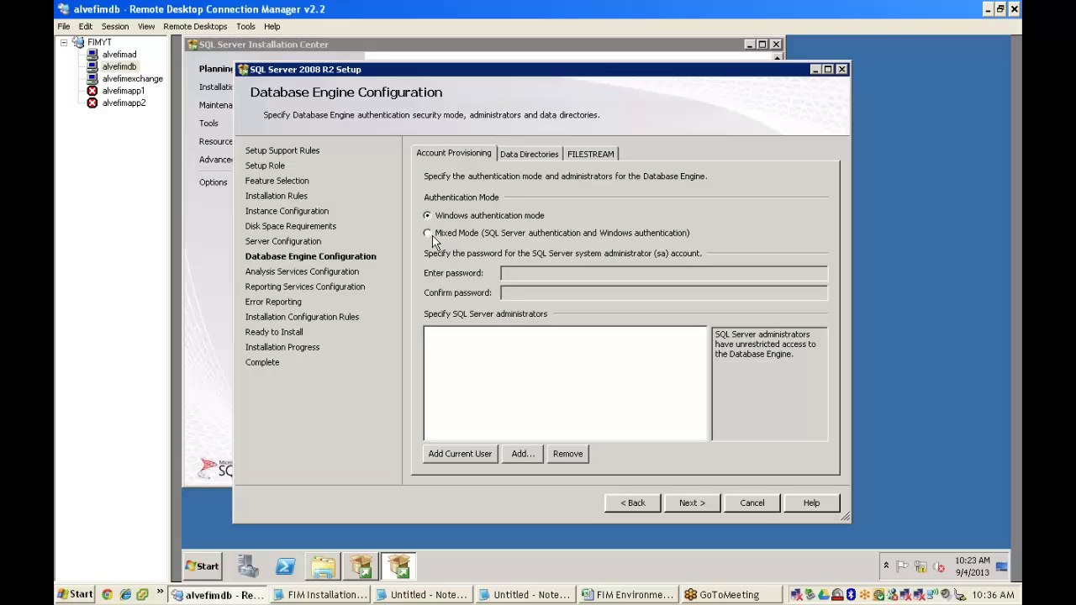
# Step: Add the current user as a SQL Server administrator and continue to Analysis Services Configuration
pyautogui.click(461, 455)
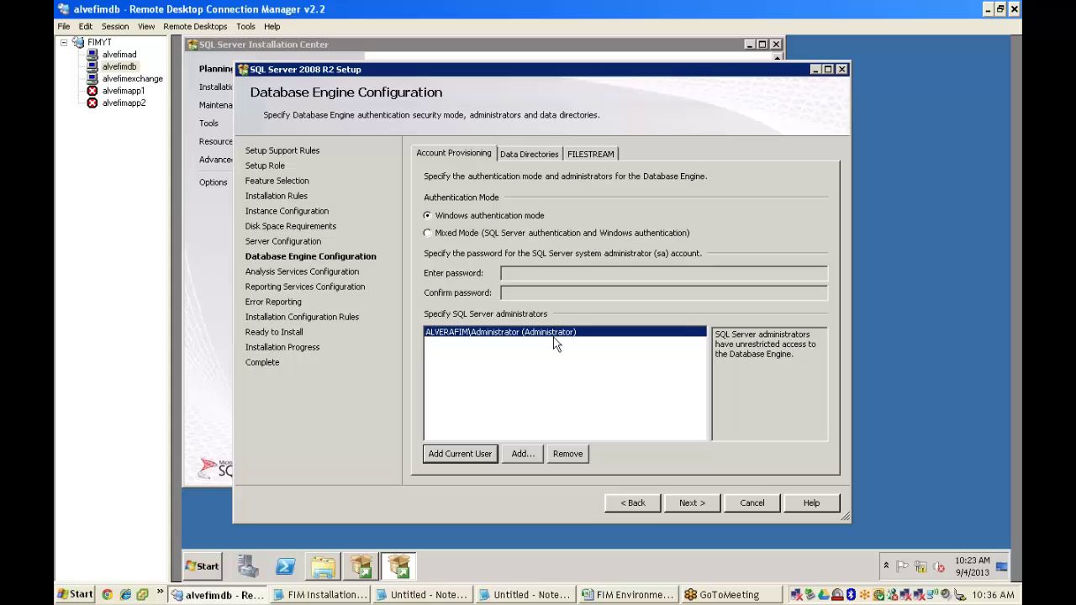
pyautogui.click(704, 504)
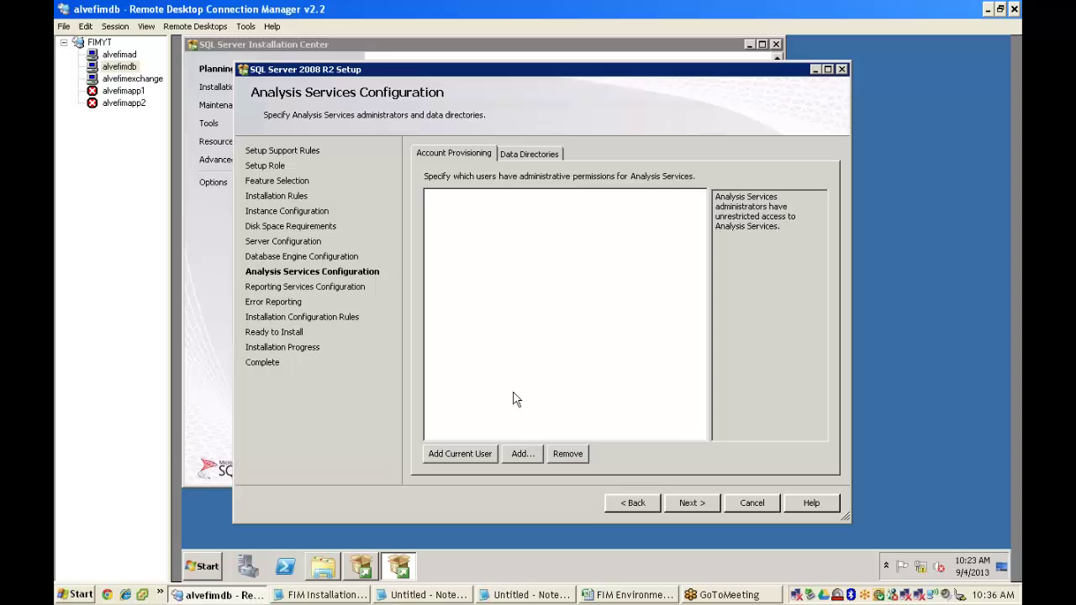
# Step: Add the current user as Analysis Services administrator and set Reporting Services to install without configuring it
pyautogui.click(470, 454)
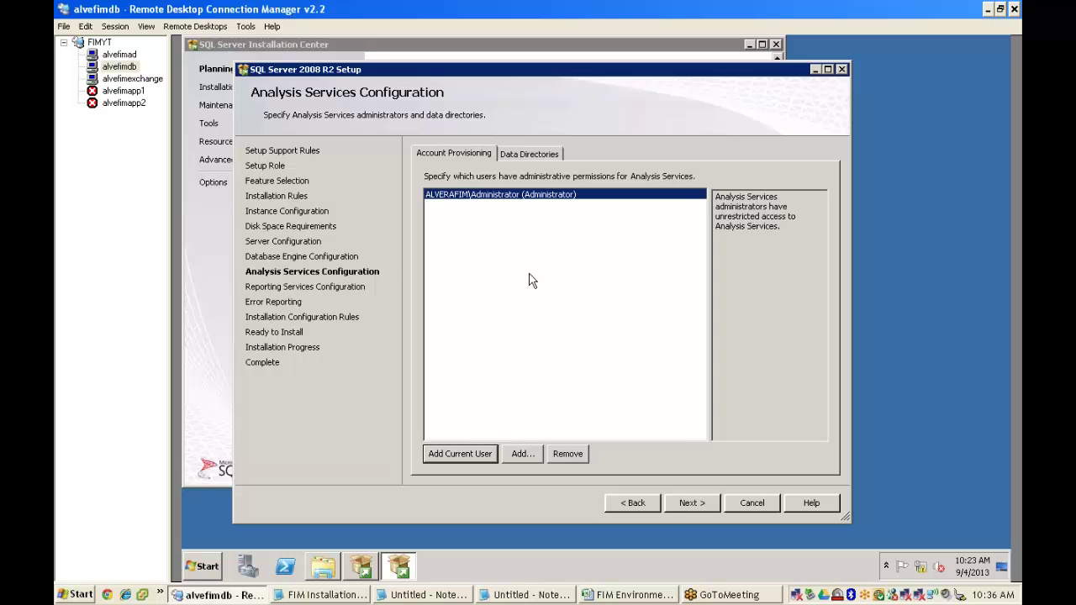
pyautogui.click(688, 503)
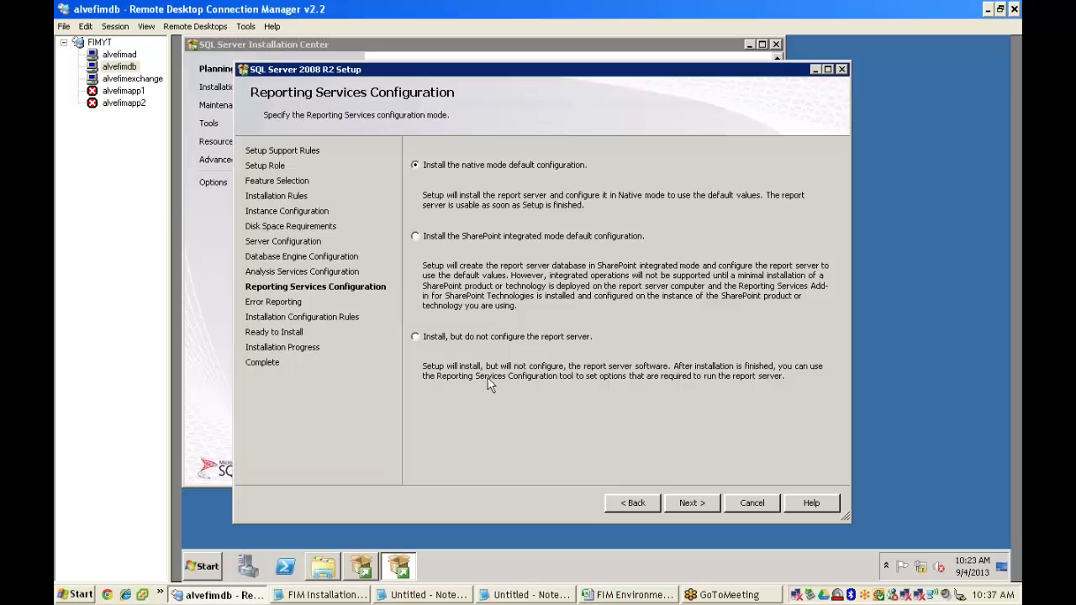
pyautogui.click(433, 338)
pyautogui.click(692, 503)
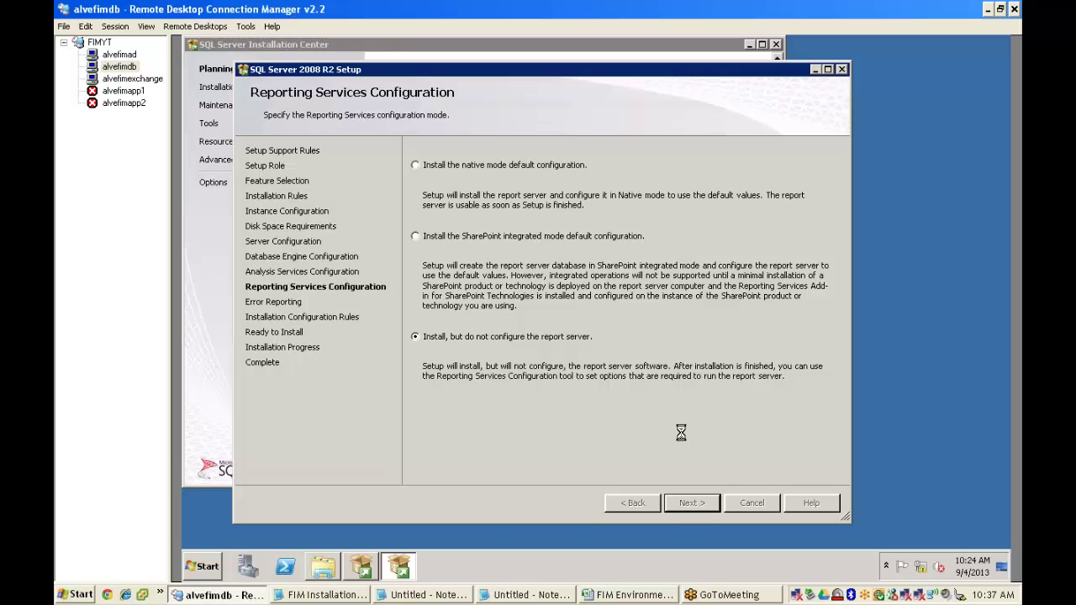
pyautogui.click(694, 503)
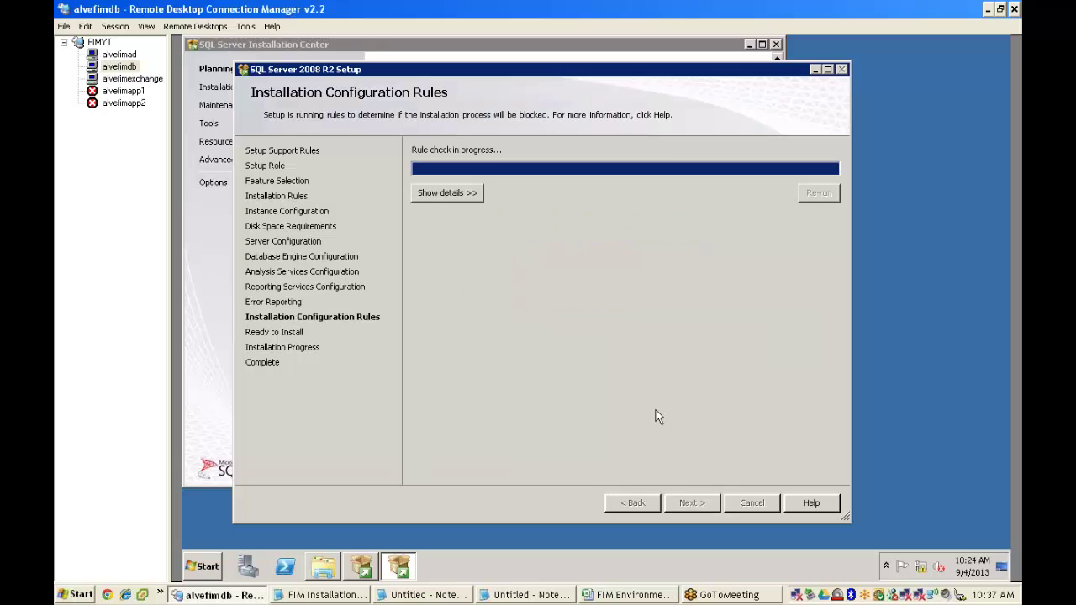
# Step: Review the Ready to Install summary and start the SQL Server 2008 R2 installation
pyautogui.click(690, 503)
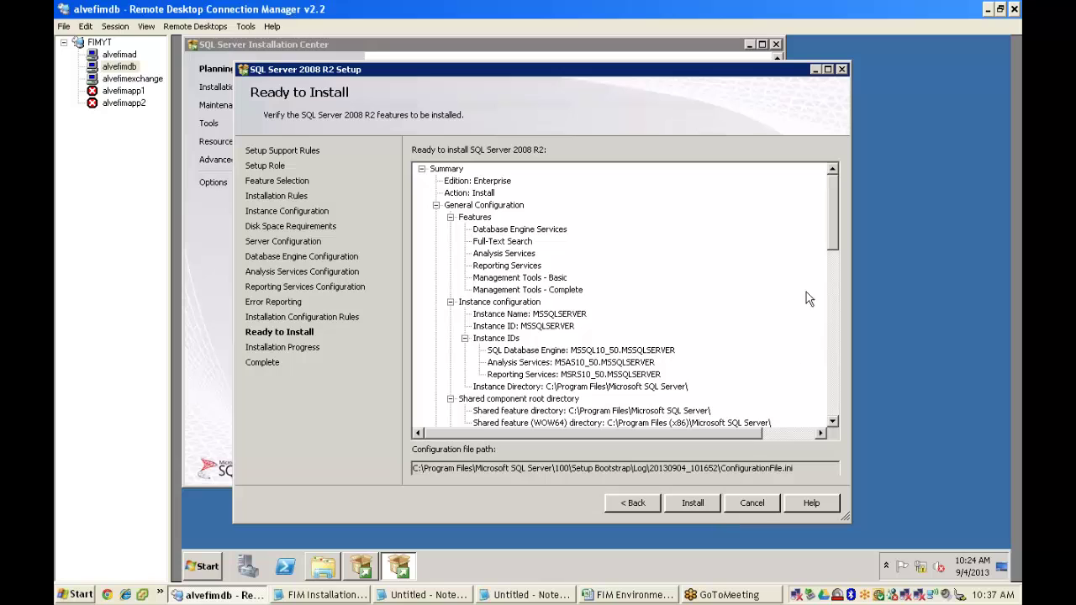
pyautogui.moveTo(837, 266); pyautogui.dragTo(831, 430)
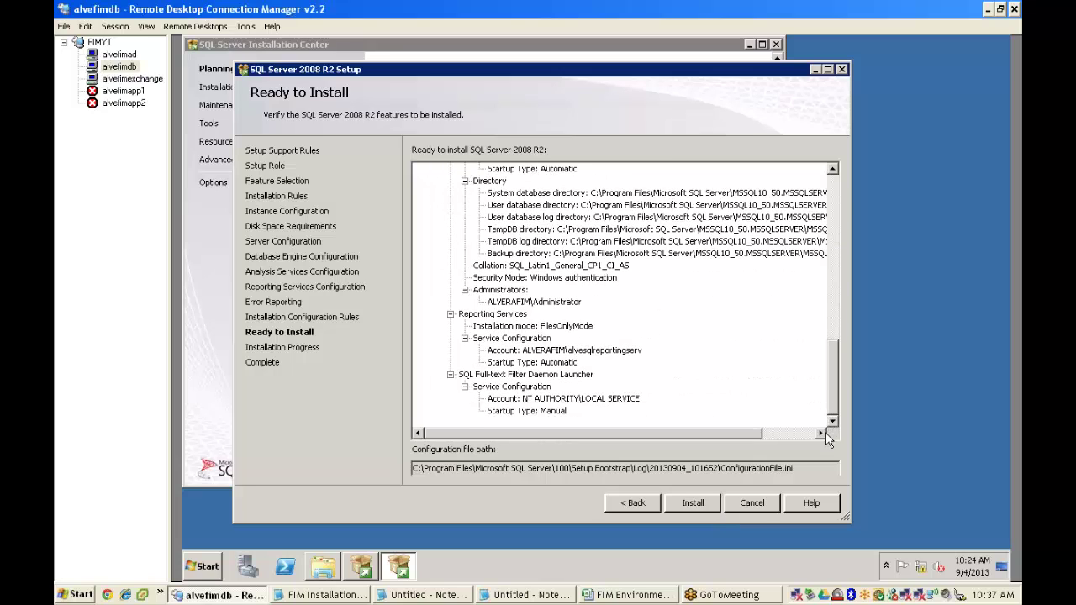
pyautogui.click(675, 506)
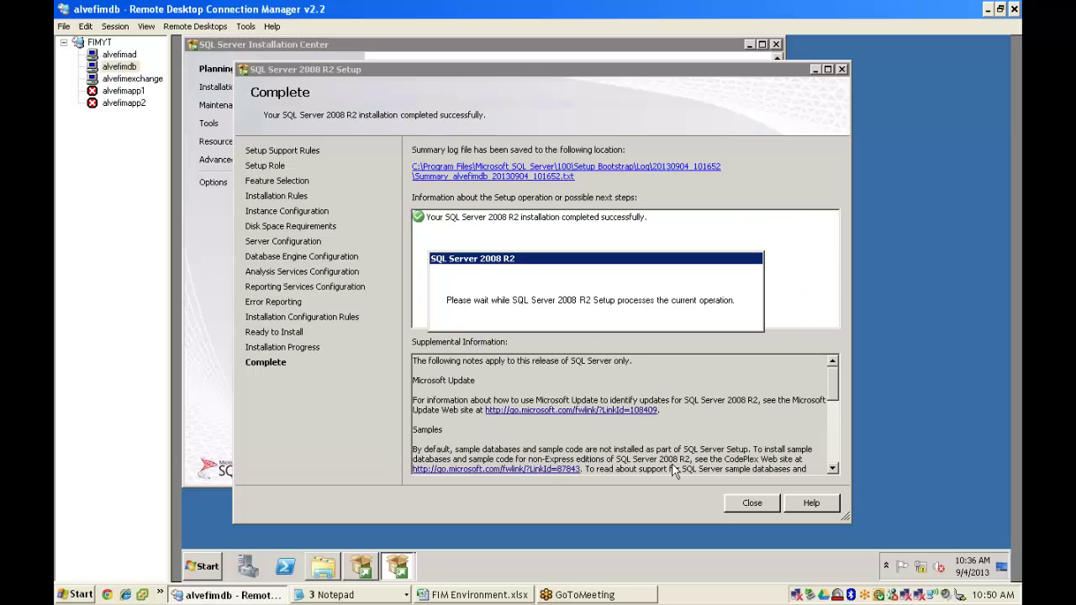
# Step: Close the finished setup and Installation Center, then launch SQL Server Management Studio
pyautogui.click(754, 504)
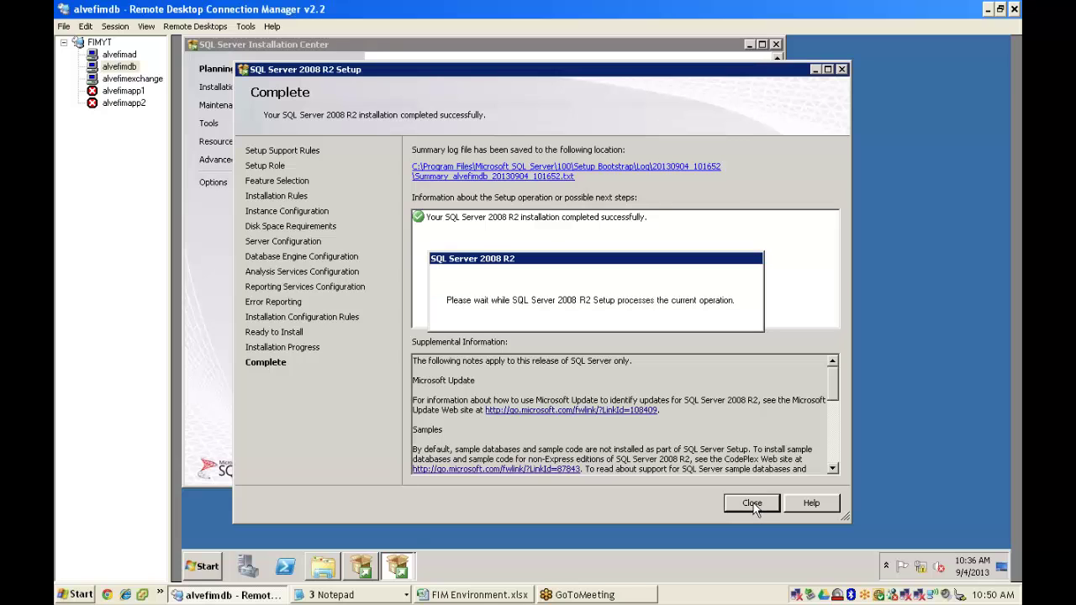
pyautogui.click(777, 45)
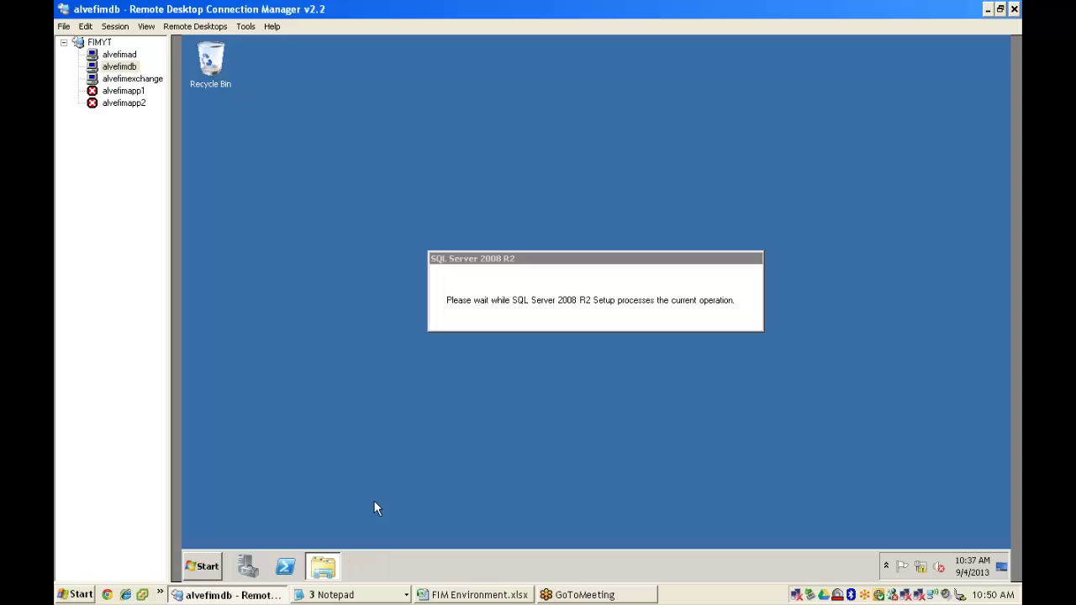
pyautogui.click(210, 567)
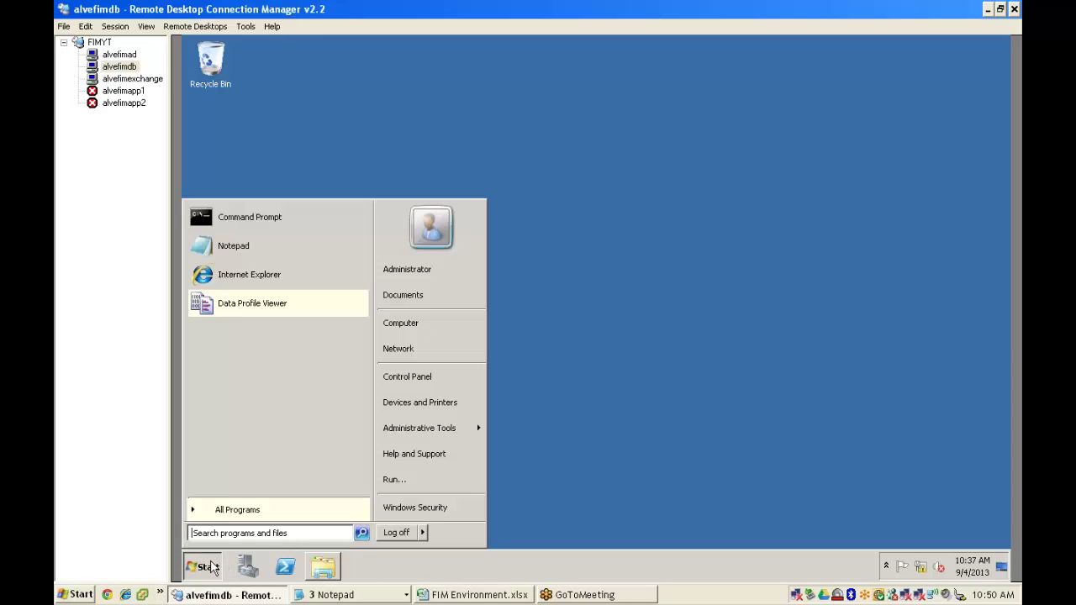
pyautogui.click(242, 515)
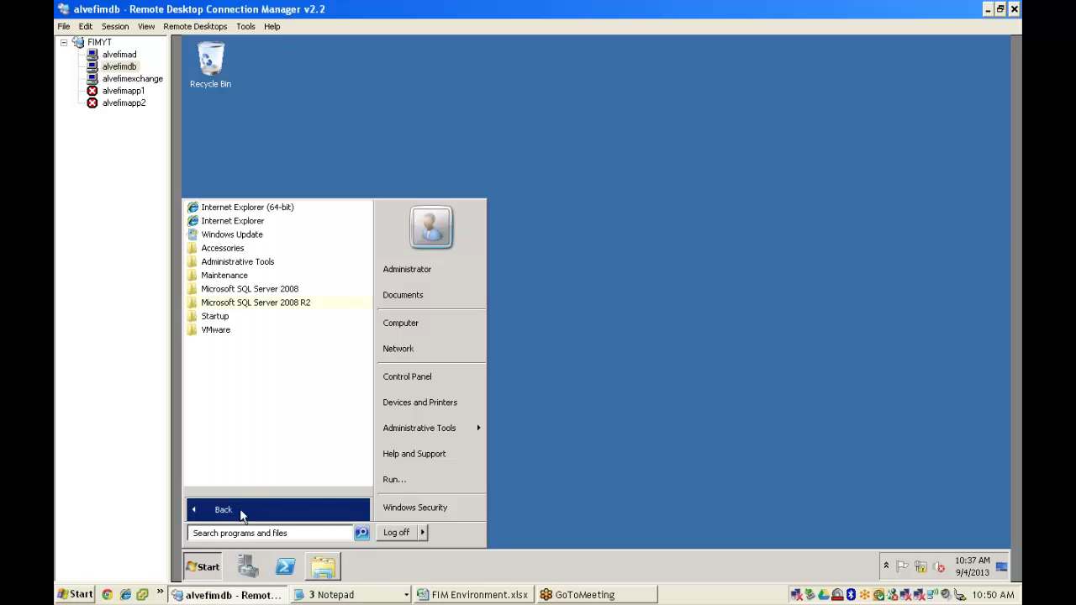
pyautogui.click(261, 310)
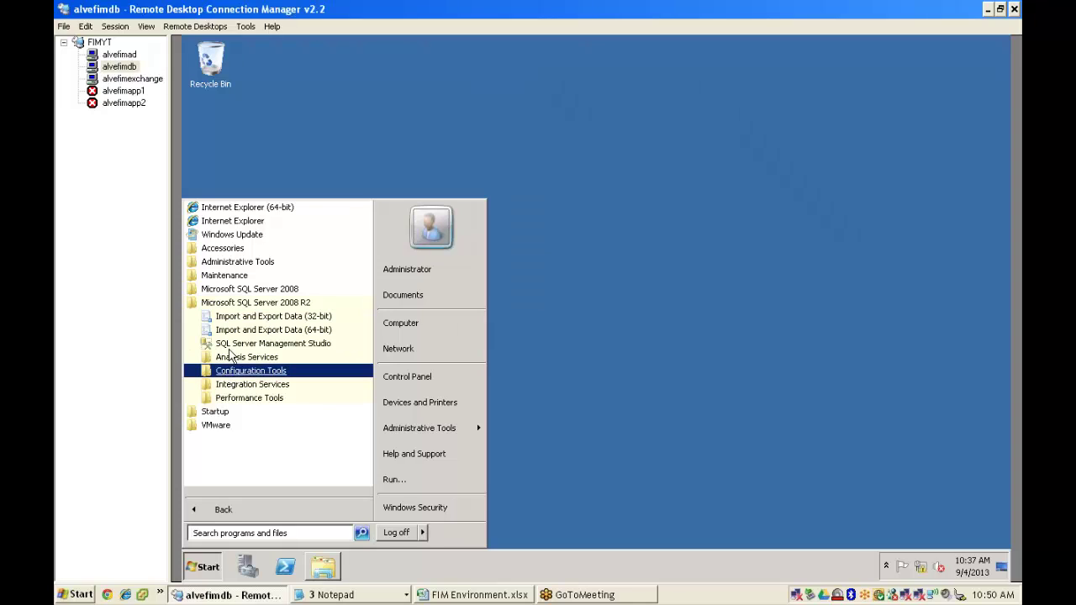
pyautogui.click(296, 345)
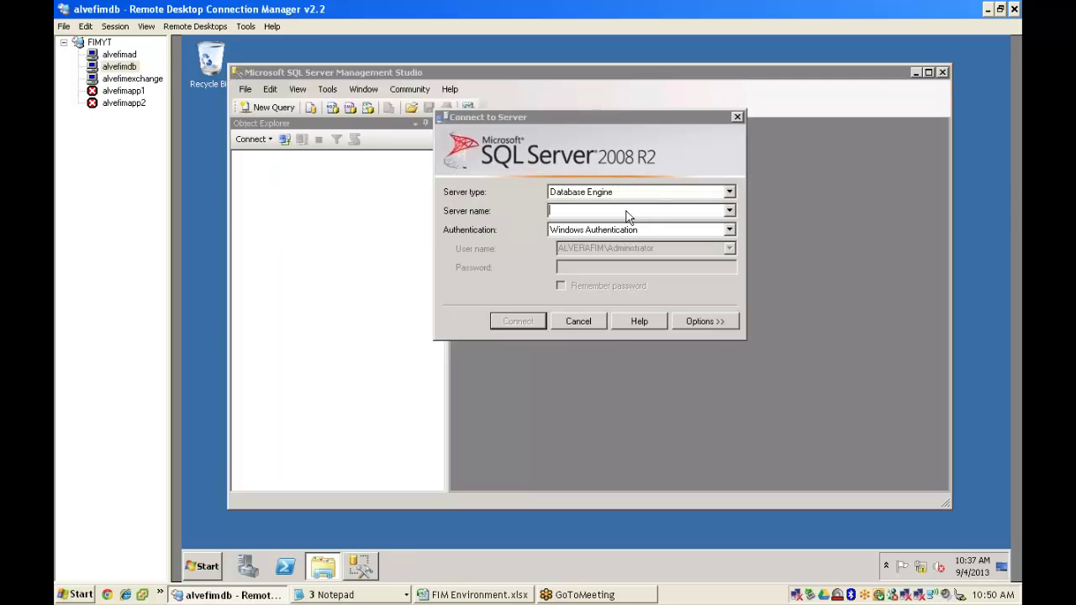
# Step: Connect to the local database engine, expand Databases and SQL Server Agent, then close SSMS
pyautogui.click(574, 210)
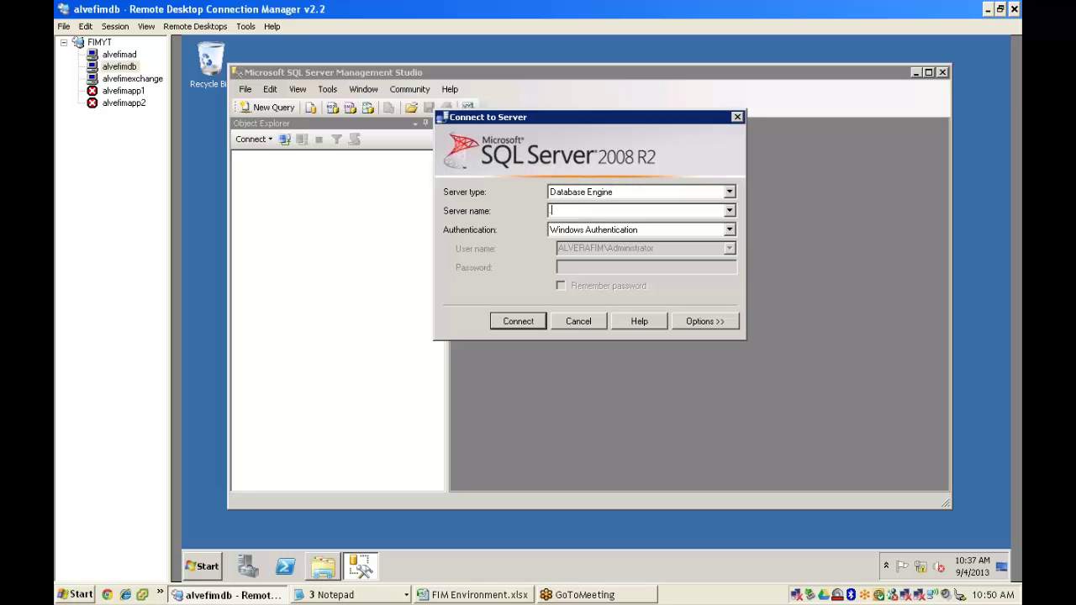
pyautogui.click(518, 321)
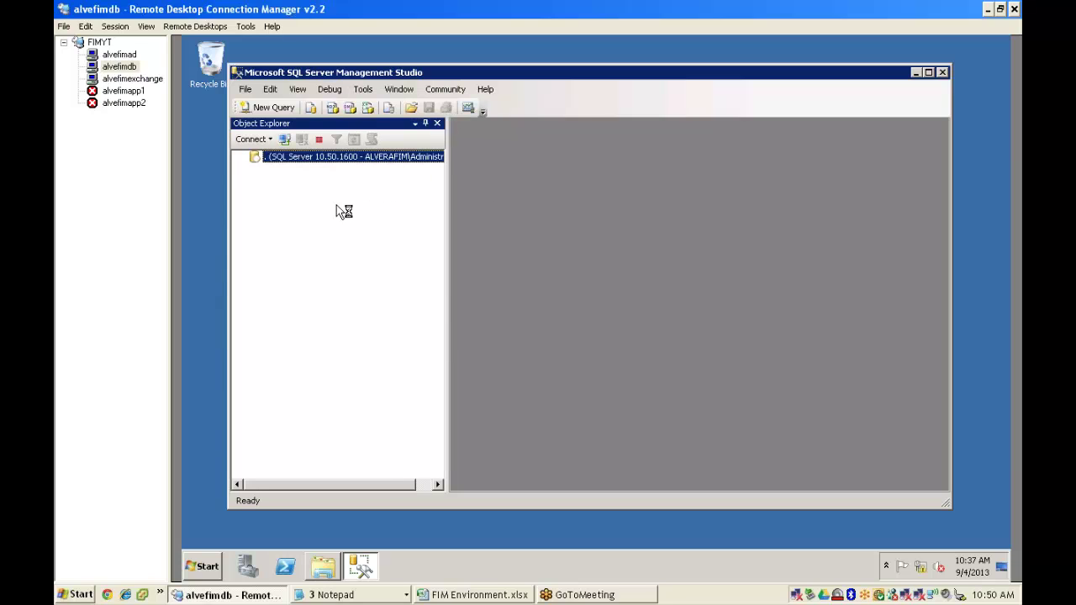
pyautogui.click(254, 169)
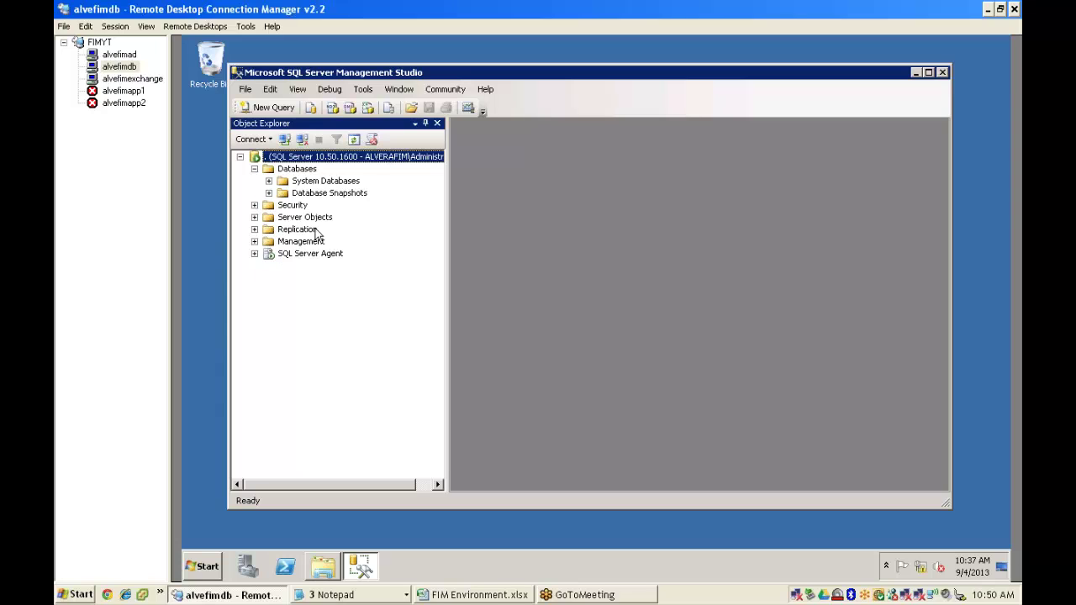
pyautogui.click(255, 253)
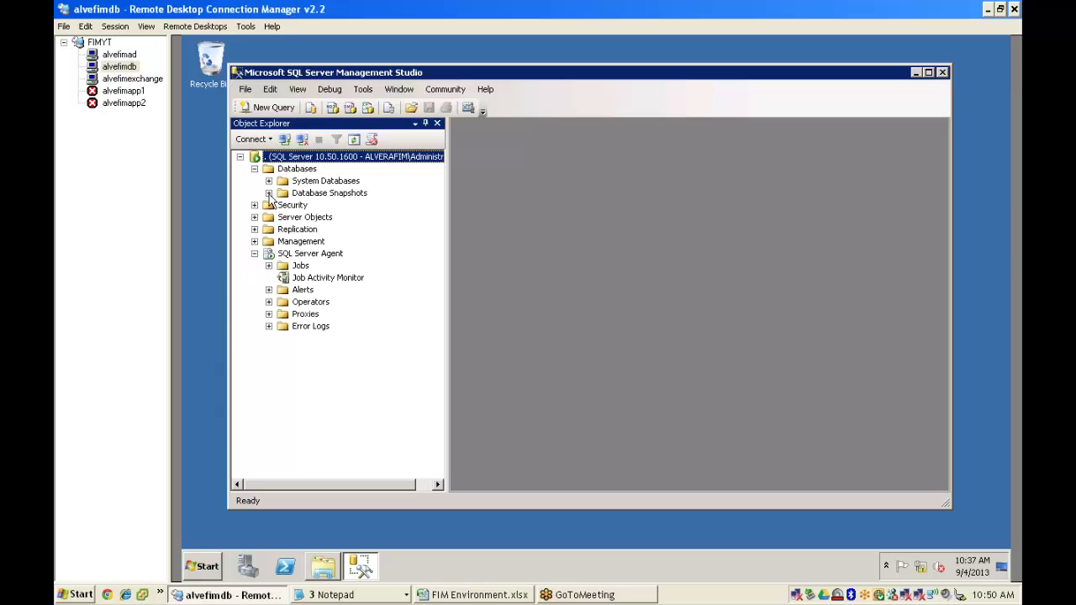
pyautogui.click(942, 73)
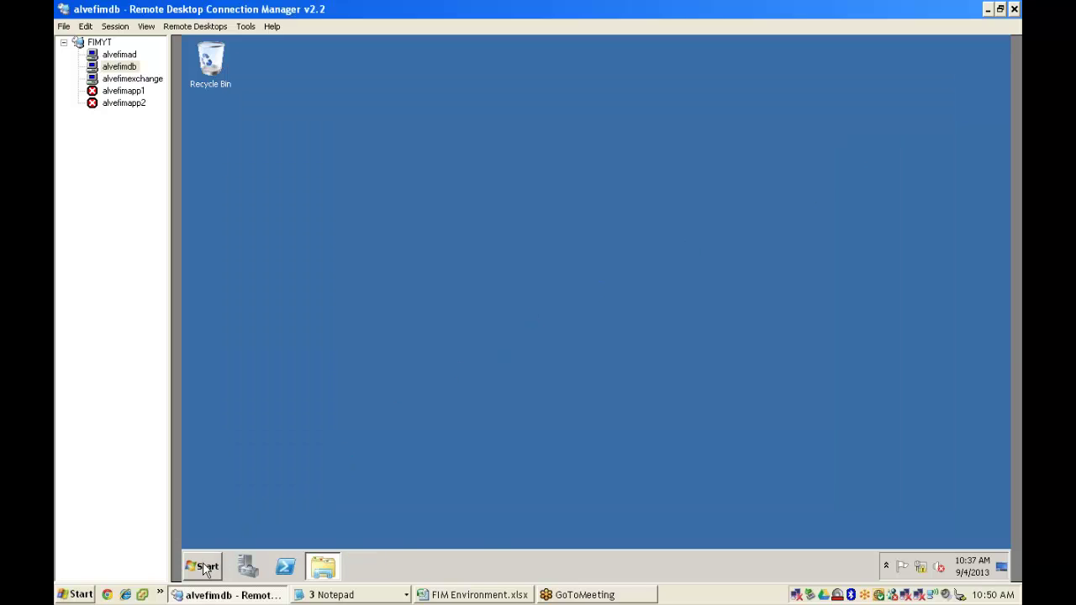
# Step: Launch SQL Server Configuration Manager from Microsoft SQL Server 2008 R2 > Configuration Tools
pyautogui.click(206, 569)
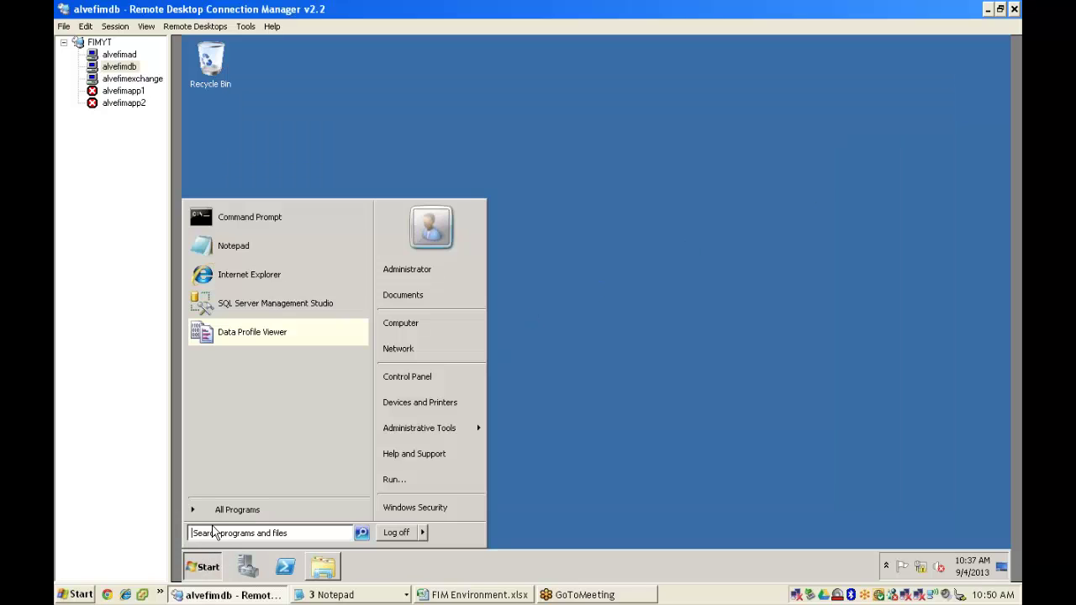
pyautogui.click(236, 515)
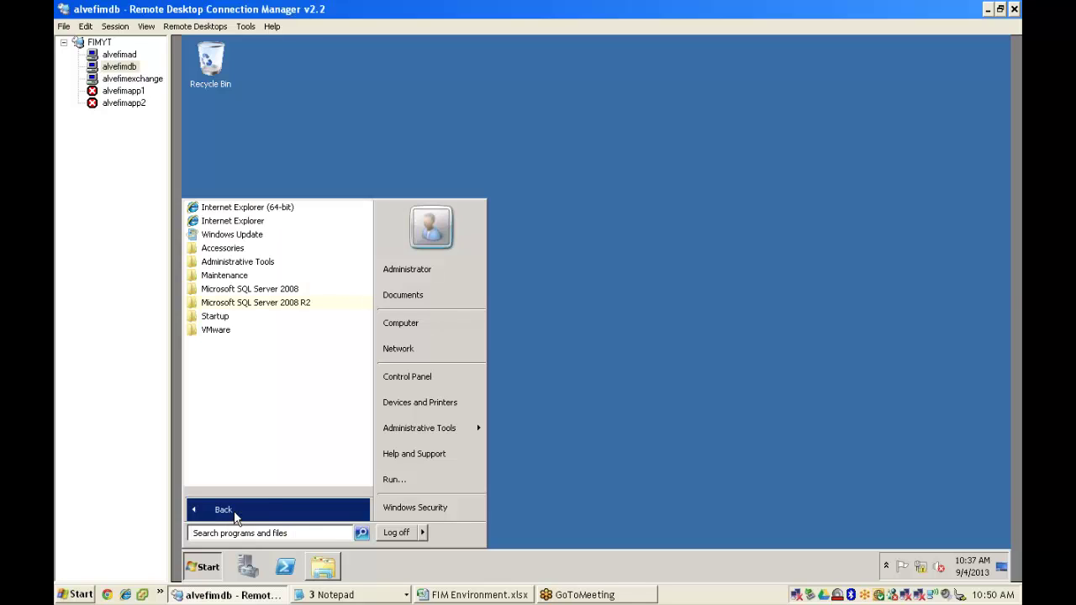
pyautogui.click(271, 308)
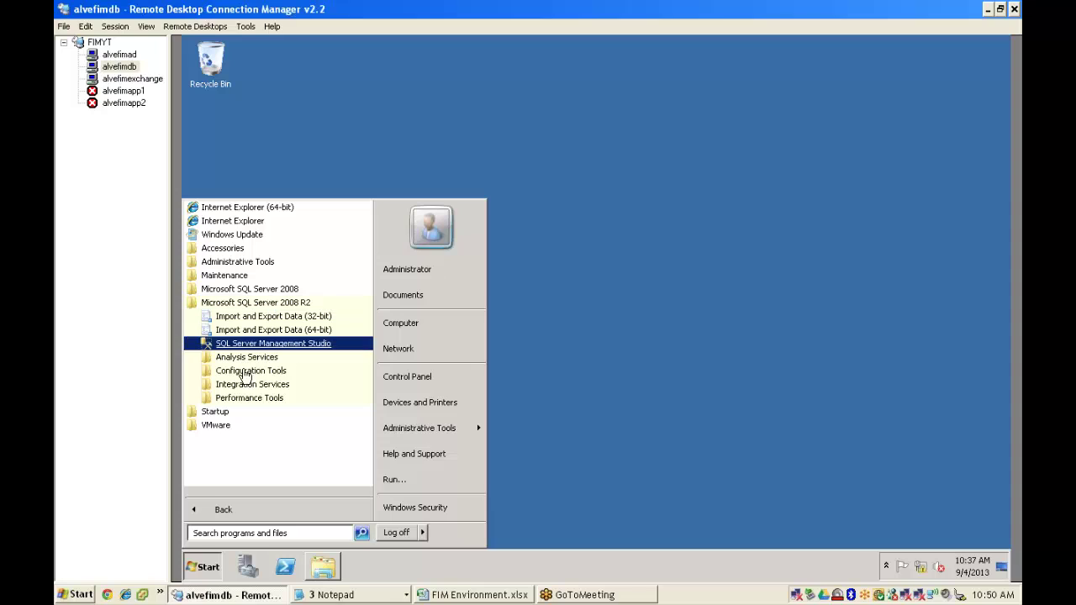
pyautogui.click(304, 377)
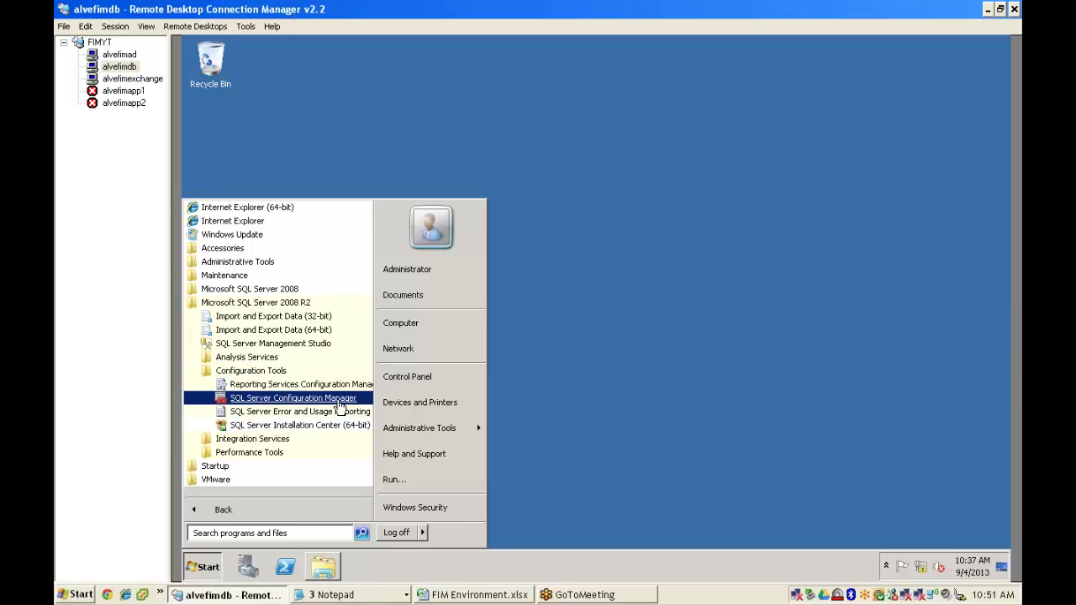
pyautogui.click(325, 401)
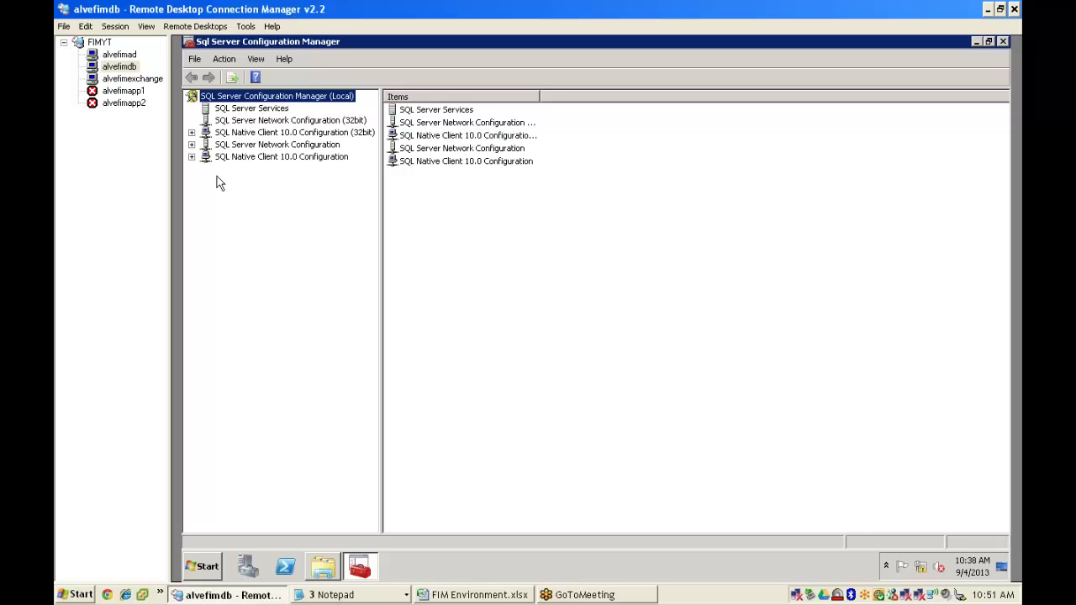
# Step: Browse SQL Native Client 10.0 aliases and client protocols, then show the MSSQLSERVER protocols
pyautogui.click(192, 157)
pyautogui.click(244, 180)
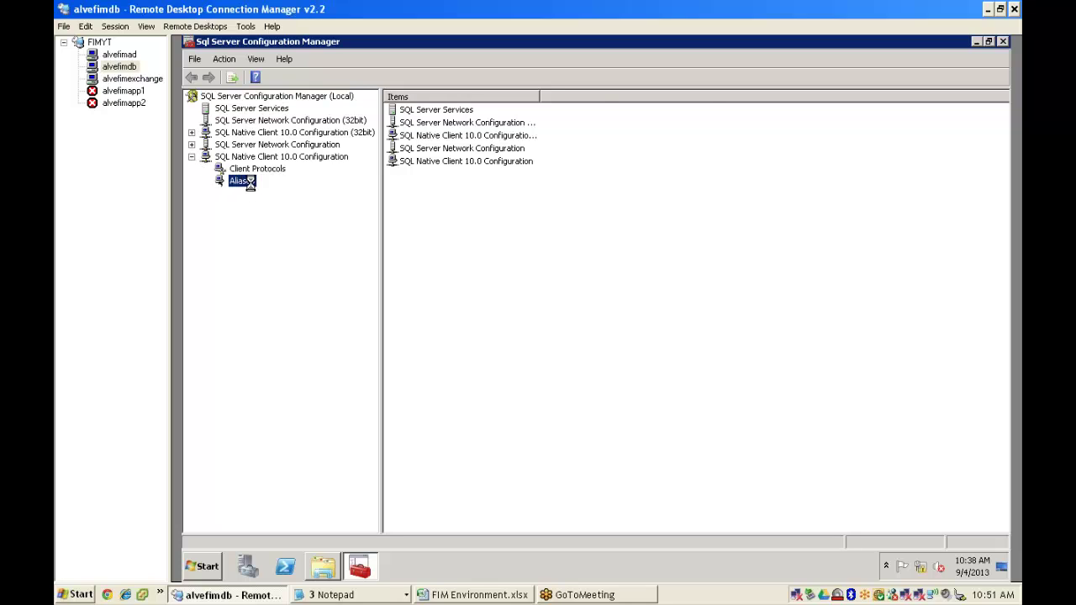
pyautogui.click(262, 170)
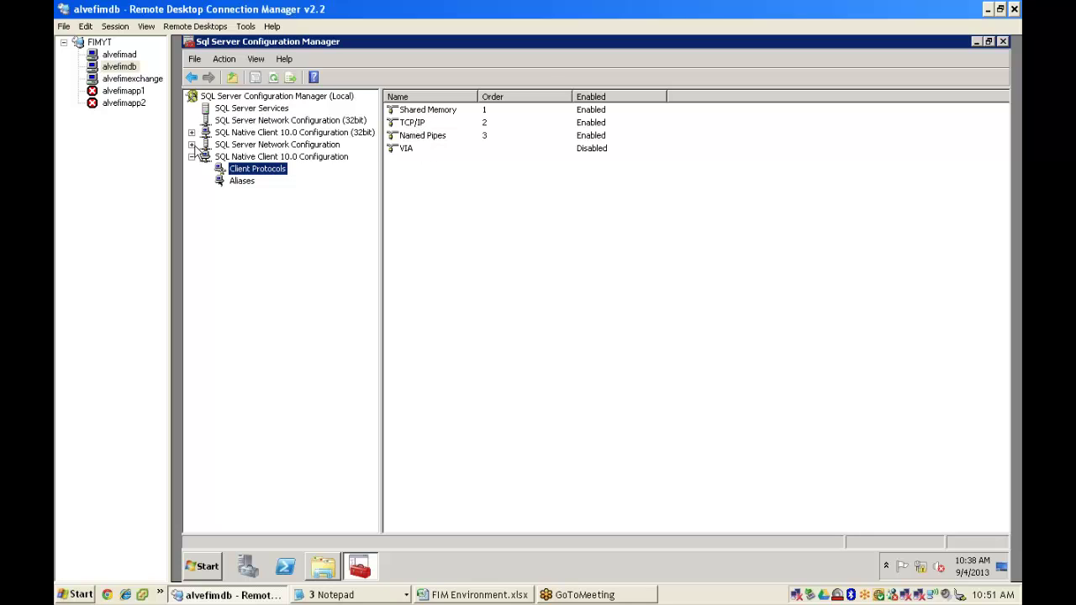
pyautogui.click(192, 145)
pyautogui.click(274, 158)
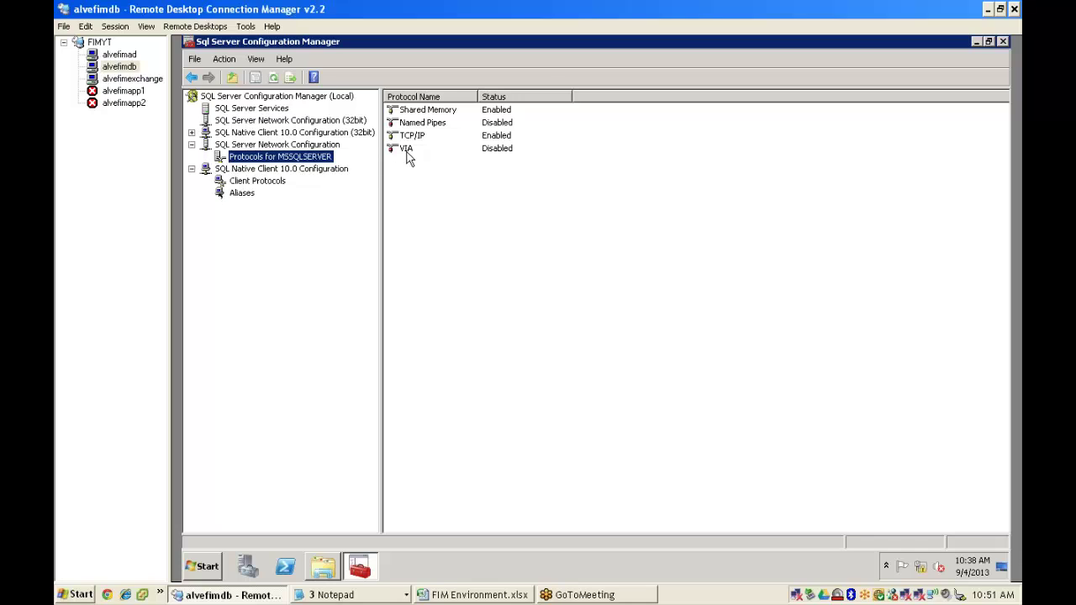
# Step: Set Named Pipes Enabled to Yes, apply it, and acknowledge the restart warning
pyautogui.doubleClick(425, 123)
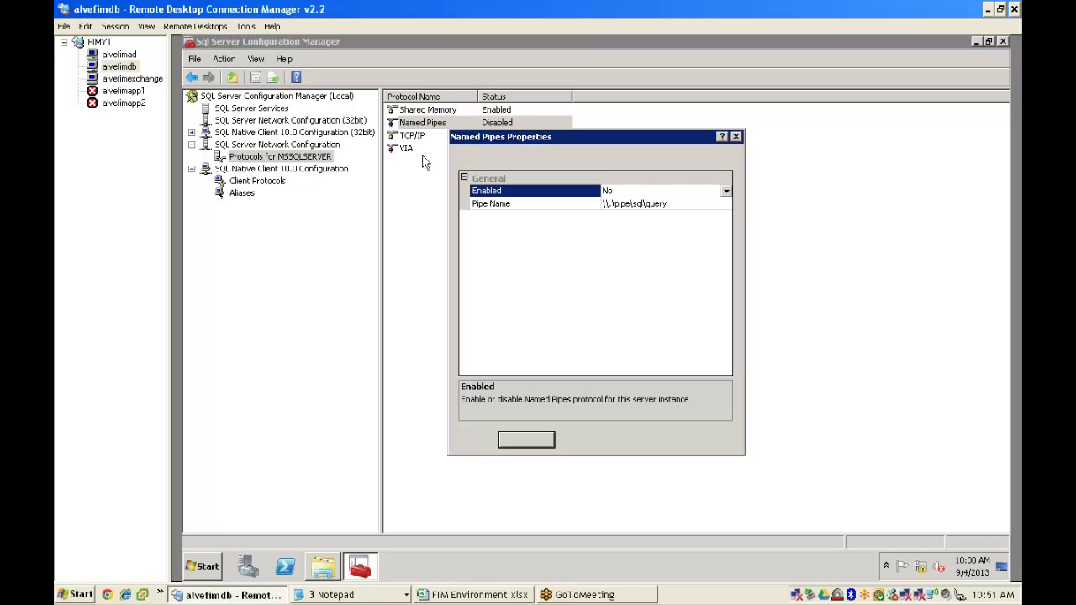
pyautogui.click(726, 192)
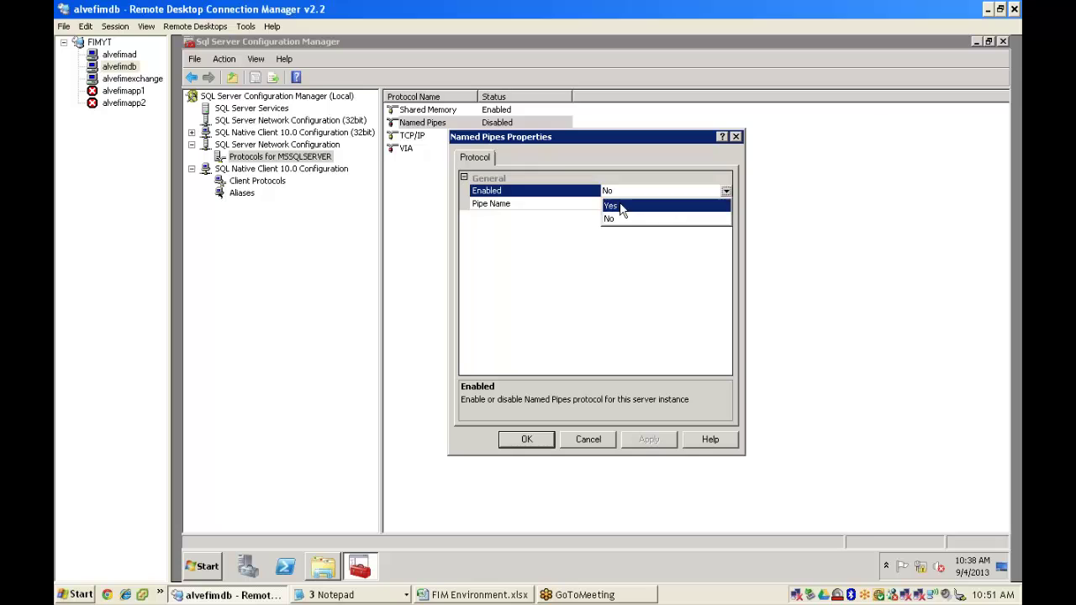
pyautogui.click(618, 206)
pyautogui.click(647, 440)
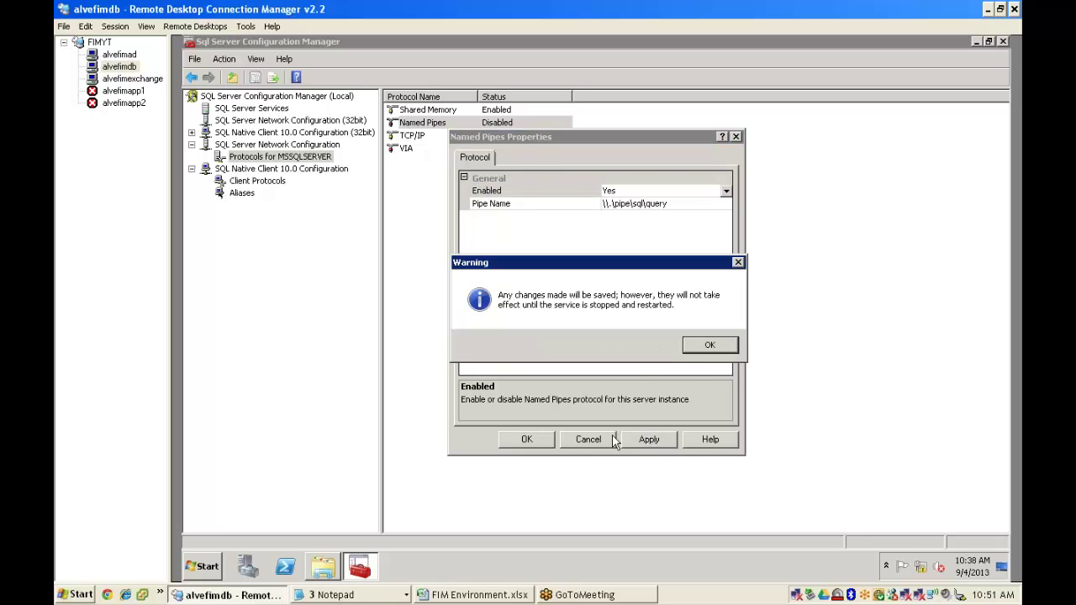
pyautogui.click(710, 345)
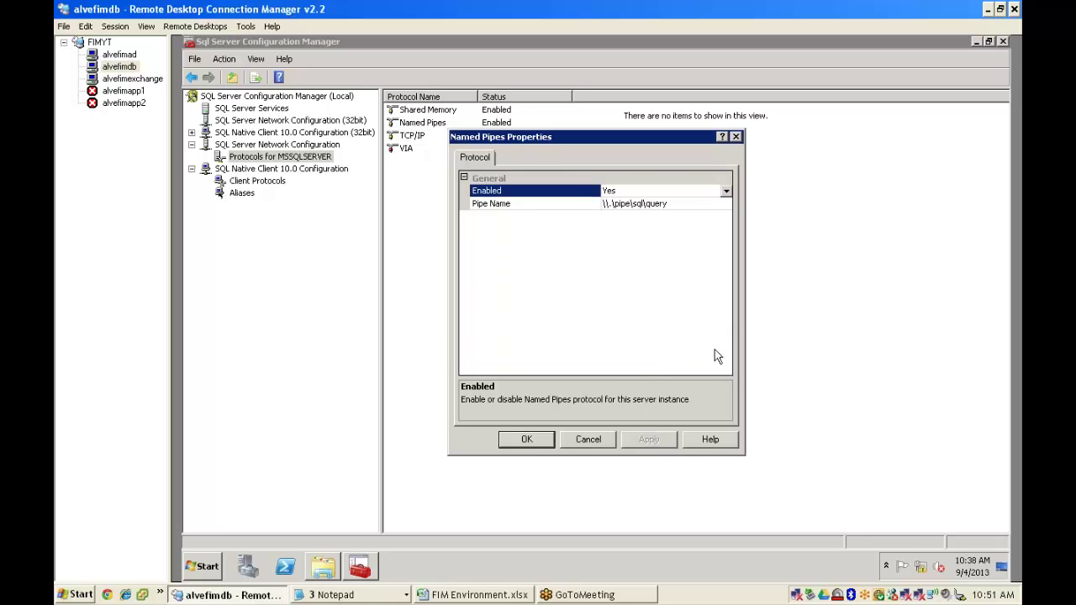
pyautogui.click(523, 439)
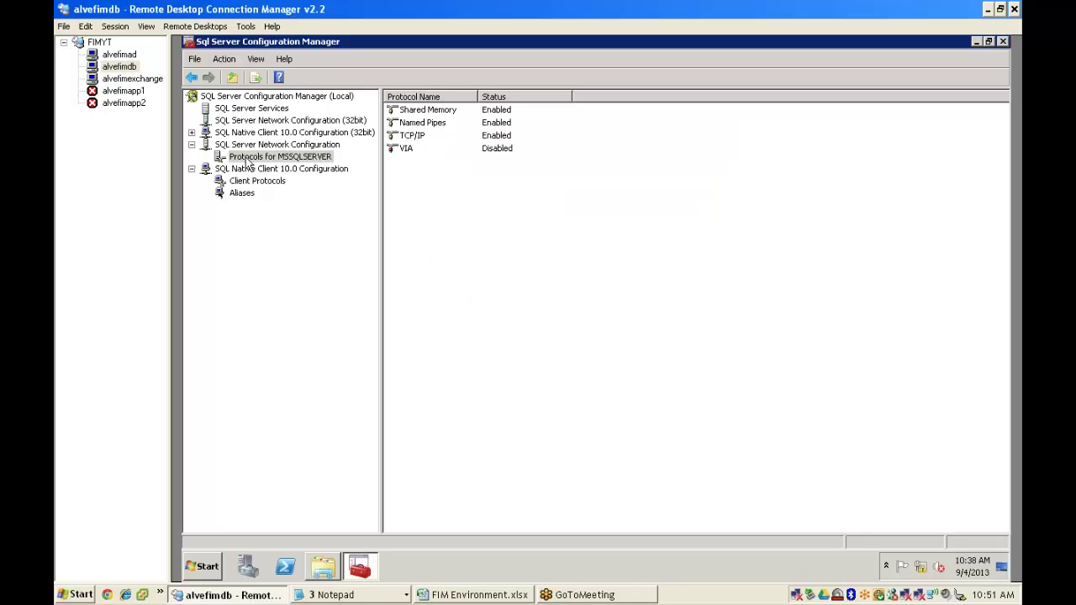
# Step: Review the 32-bit client protocols and SQL Server Services states, then close Configuration Manager
pyautogui.click(192, 133)
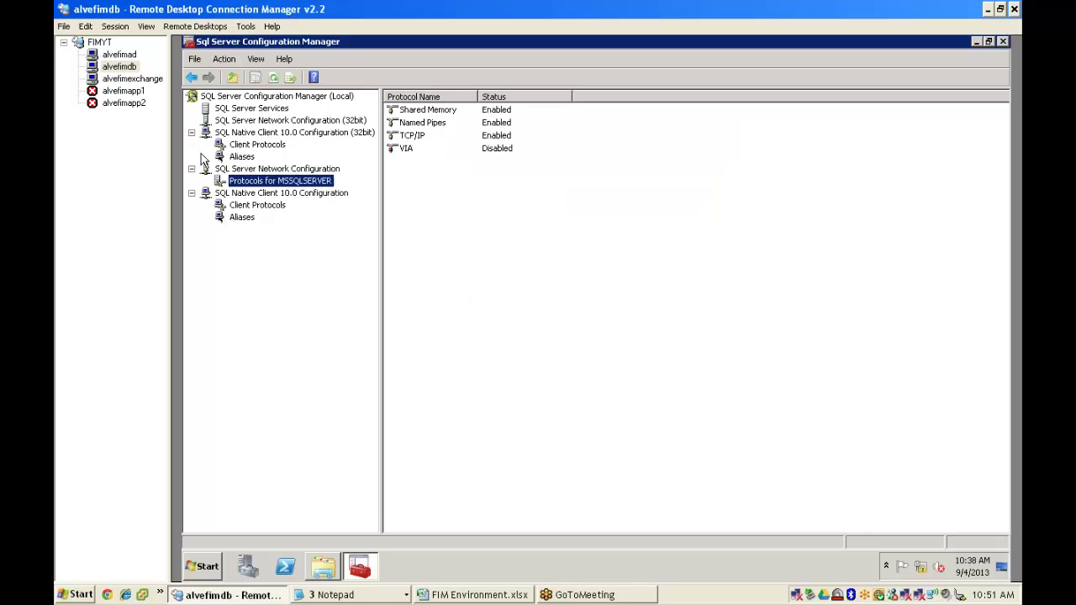
pyautogui.click(252, 145)
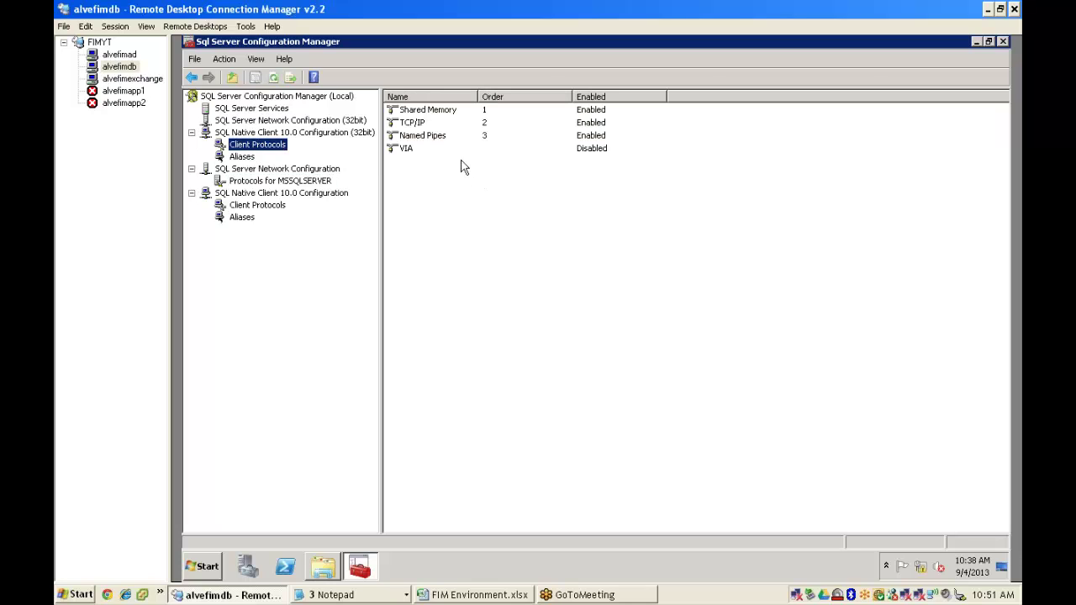
pyautogui.click(271, 120)
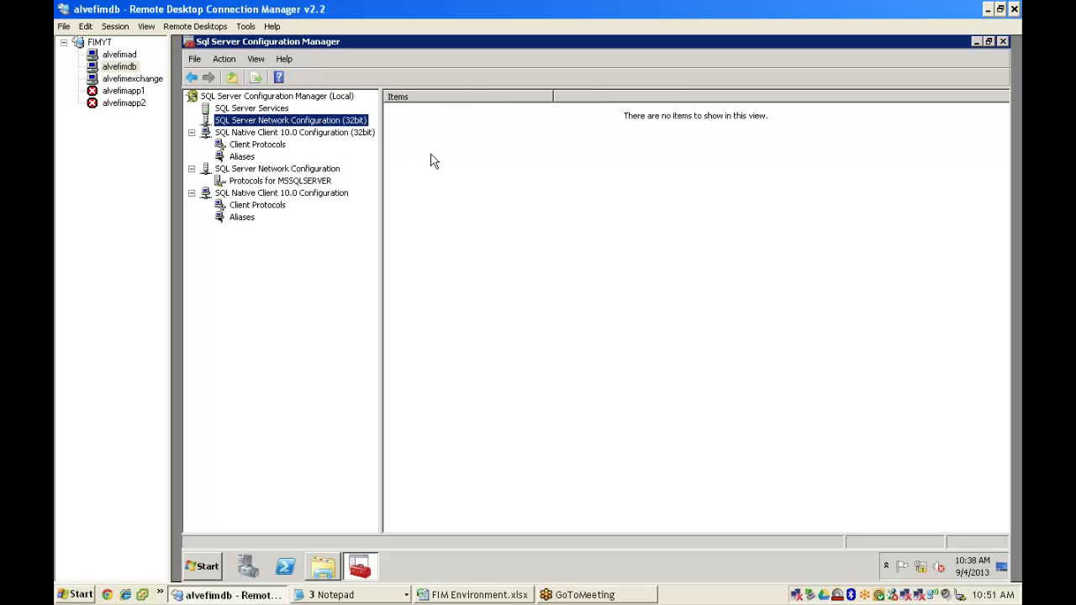
pyautogui.click(282, 108)
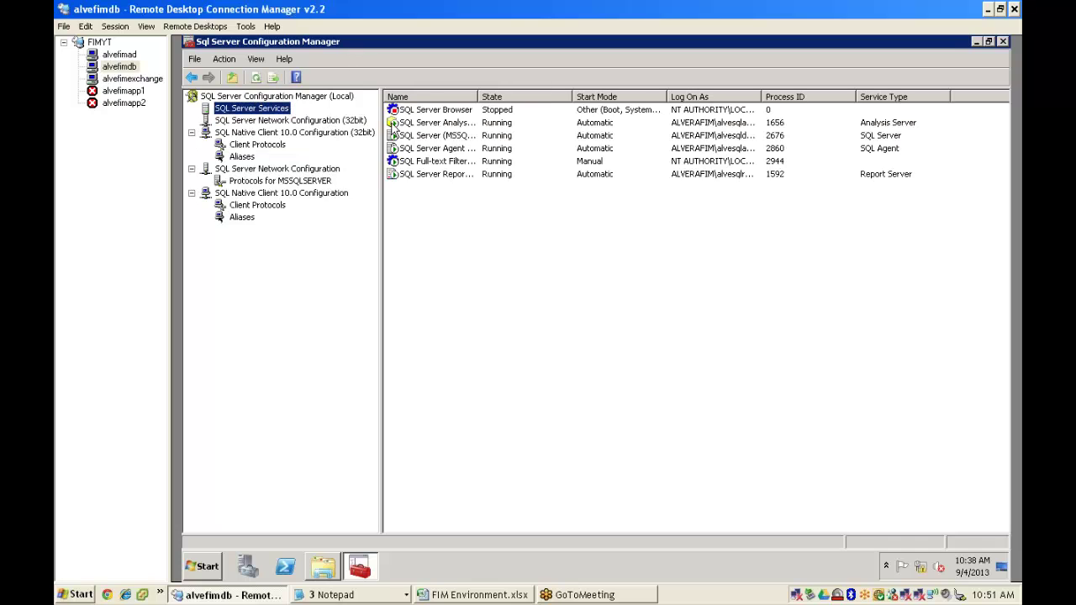
pyautogui.rightClick(362, 46)
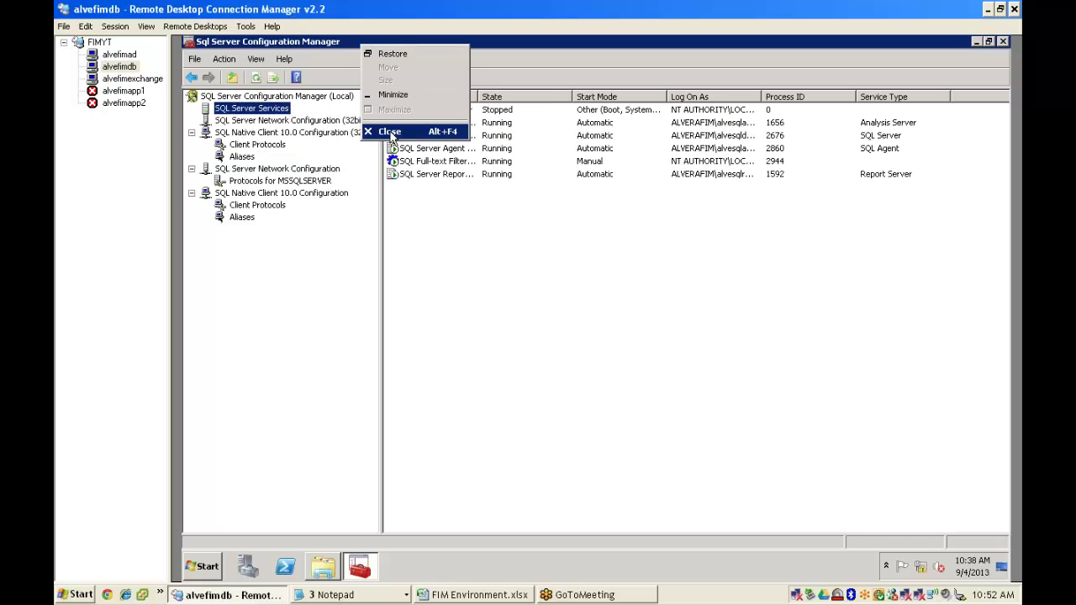
pyautogui.click(391, 135)
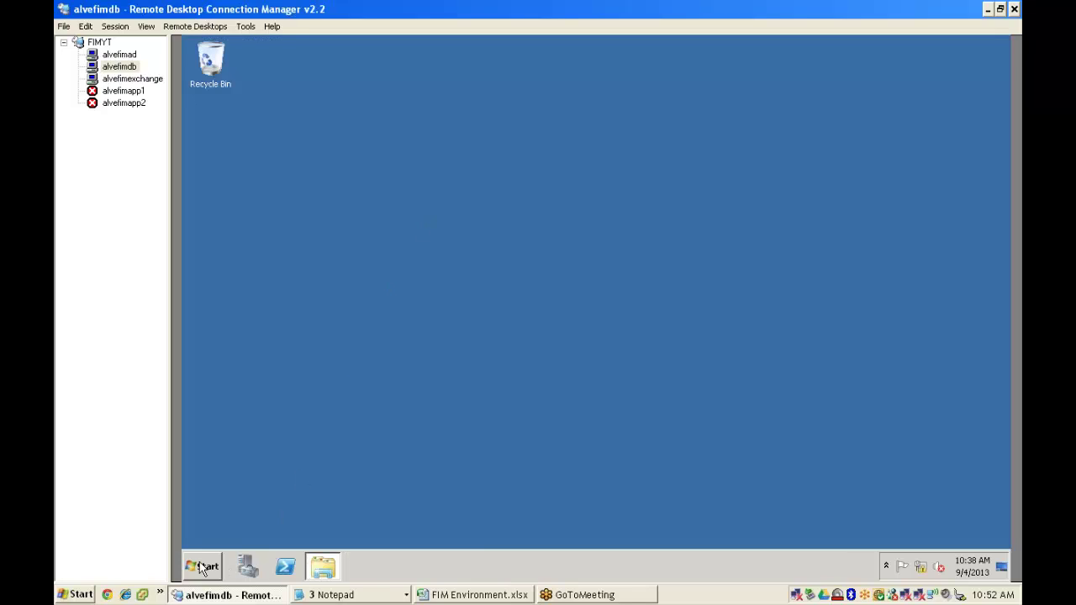
# Step: Launch Reporting Services Configuration Manager from Microsoft SQL Server 2008 R2 > Configuration Tools
pyautogui.click(207, 568)
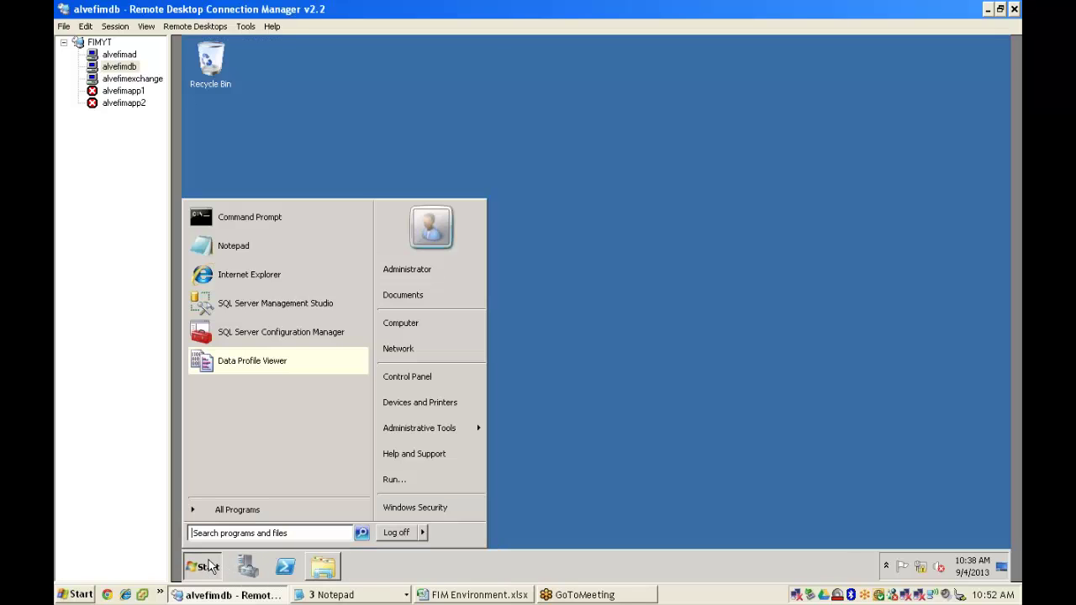
pyautogui.click(223, 513)
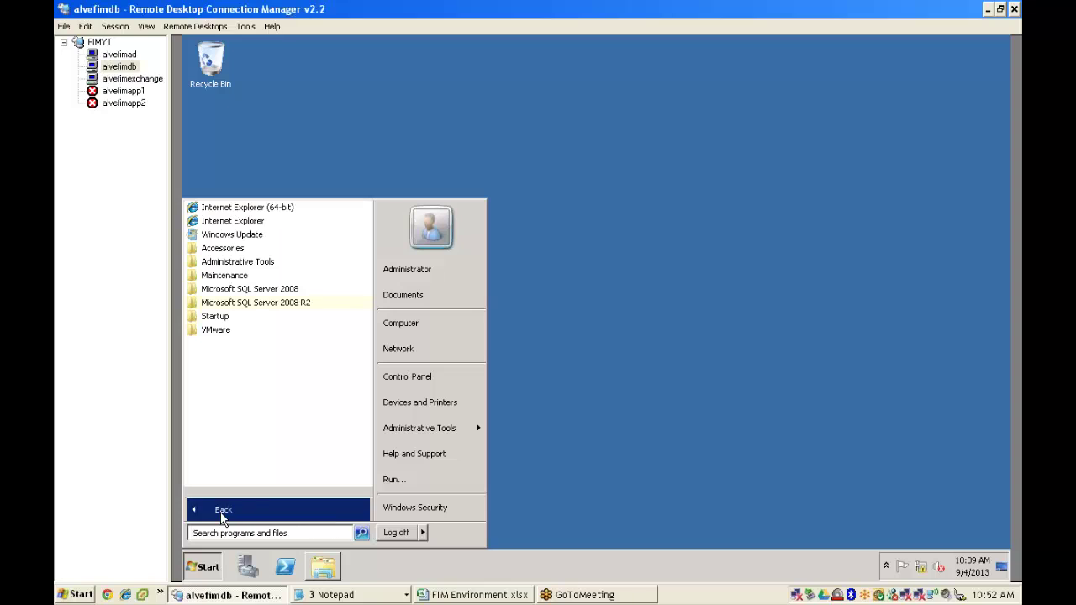
pyautogui.click(275, 311)
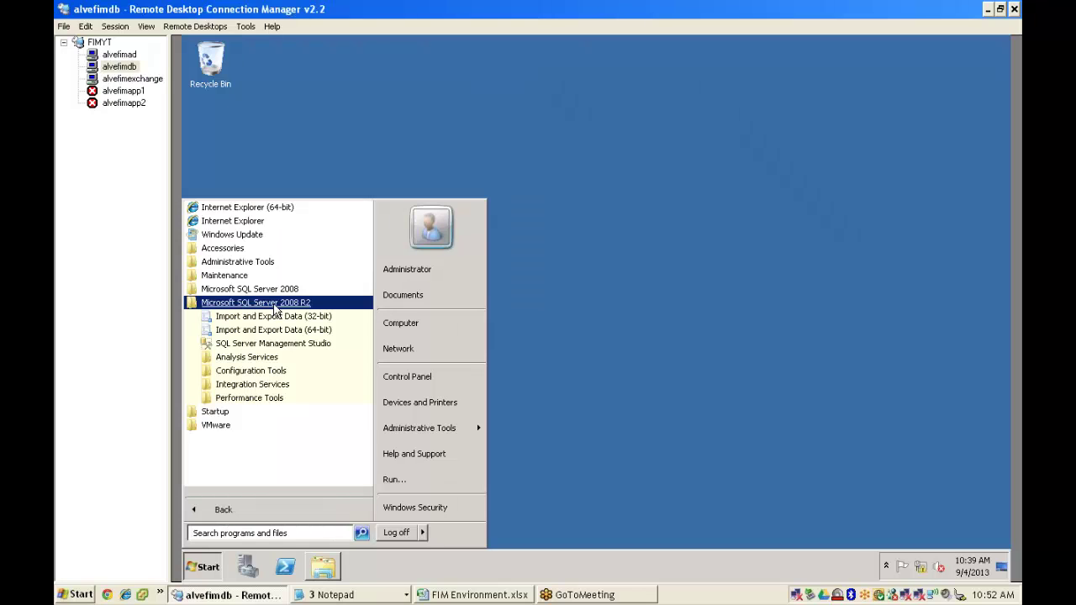
pyautogui.click(238, 375)
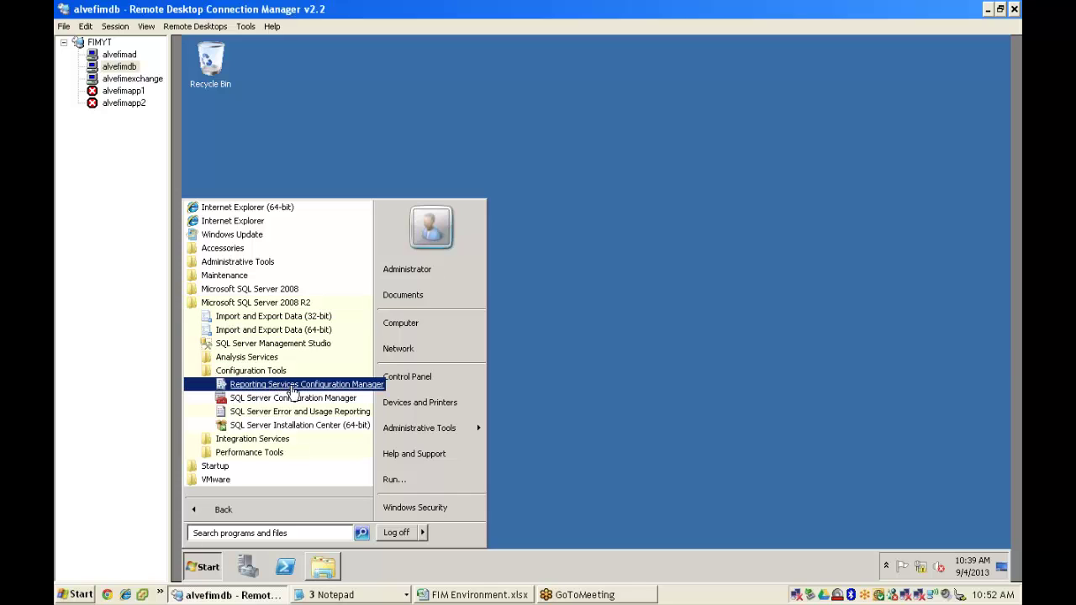
pyautogui.click(346, 392)
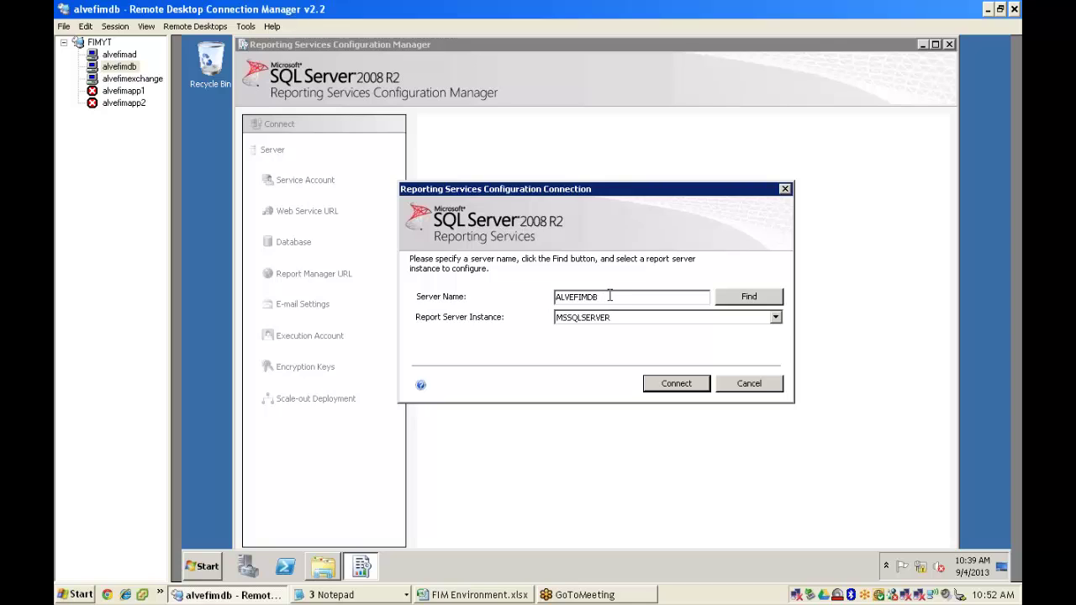
# Step: Connect to ALVEFIMDB\MSSQLSERVER, review the Service Account, and start Change Database on the Database page
pyautogui.click(675, 384)
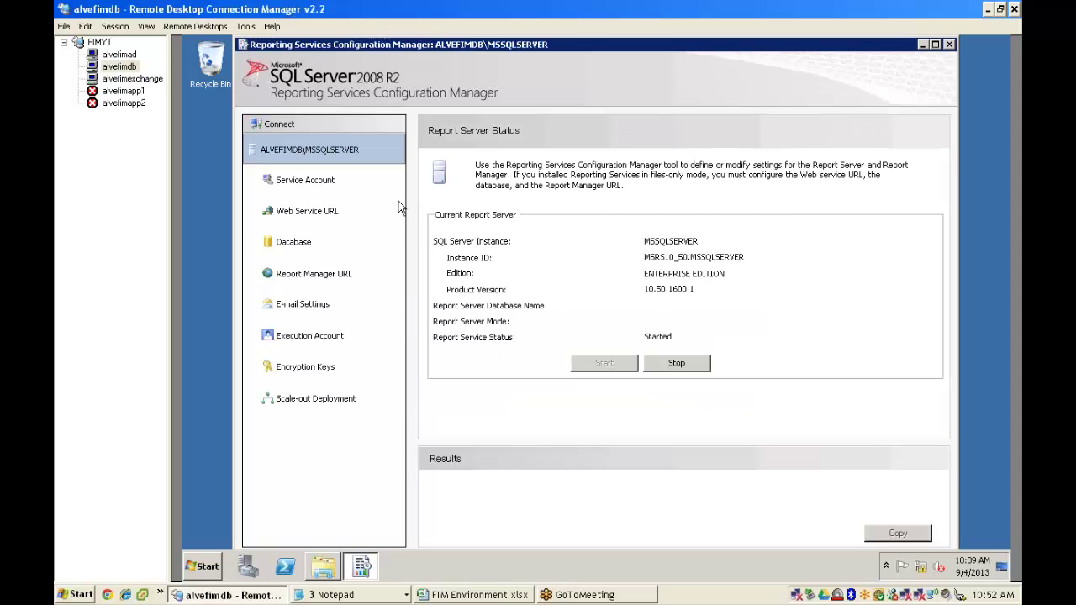
pyautogui.click(303, 185)
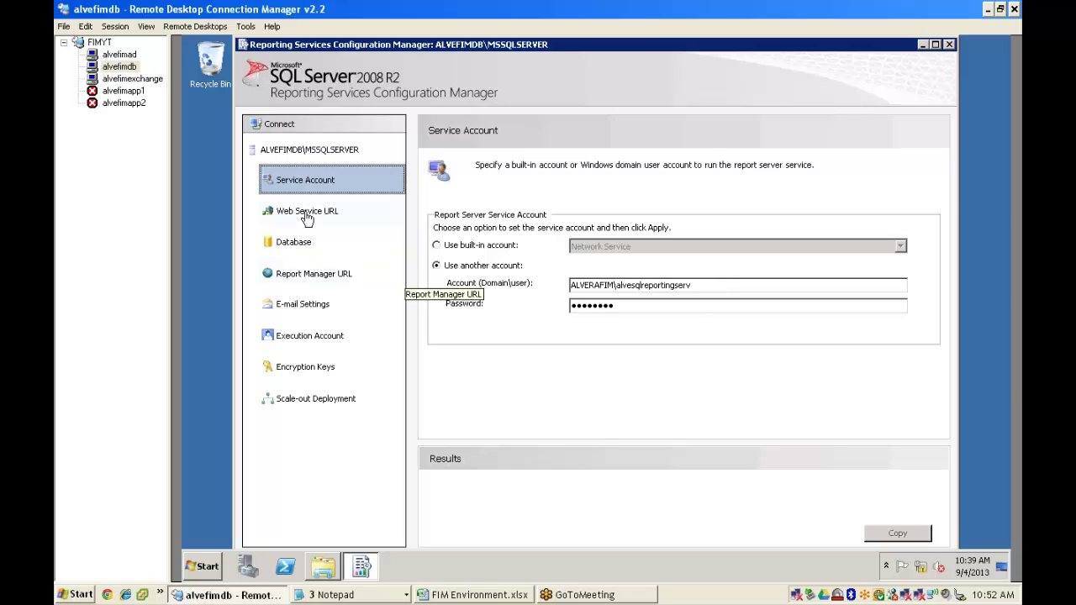
pyautogui.click(290, 247)
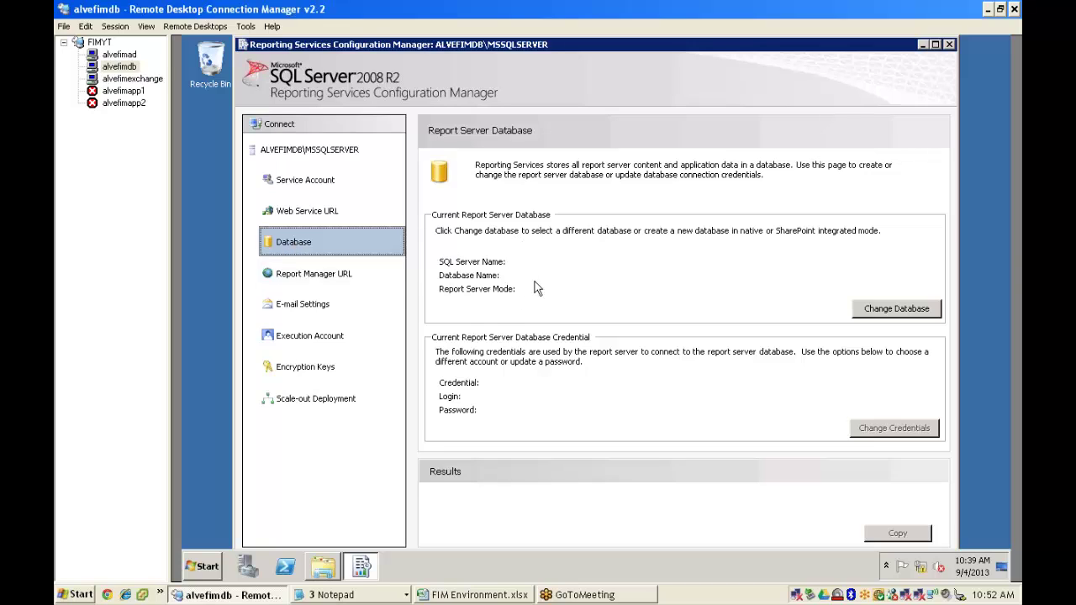
pyautogui.click(896, 311)
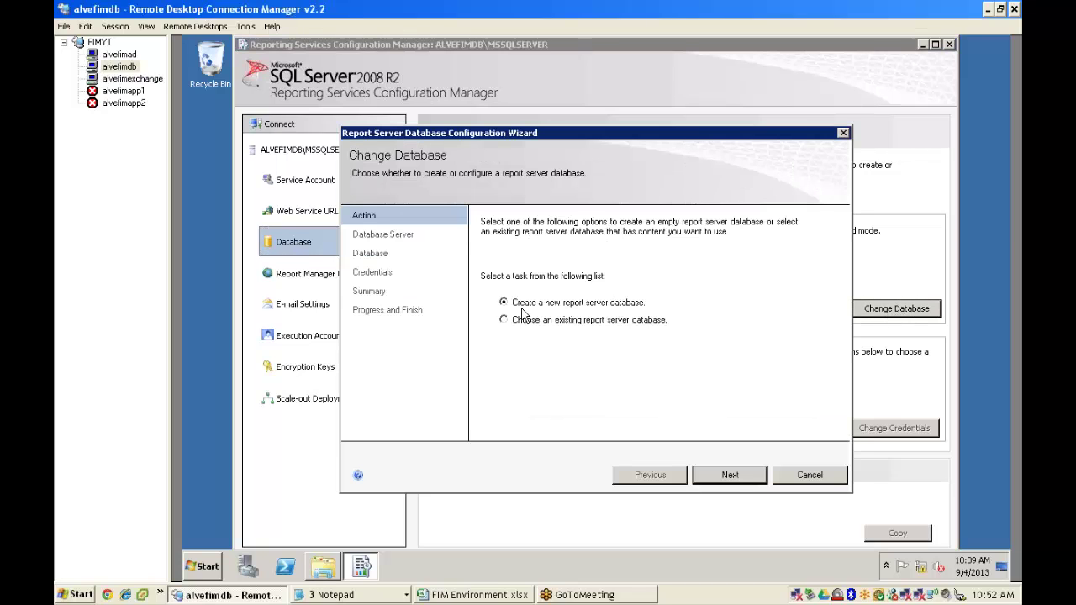
# Step: Create a new Native-mode ReportServer database on ALVEFIMDB with service credentials after a successful connection test
pyautogui.click(731, 476)
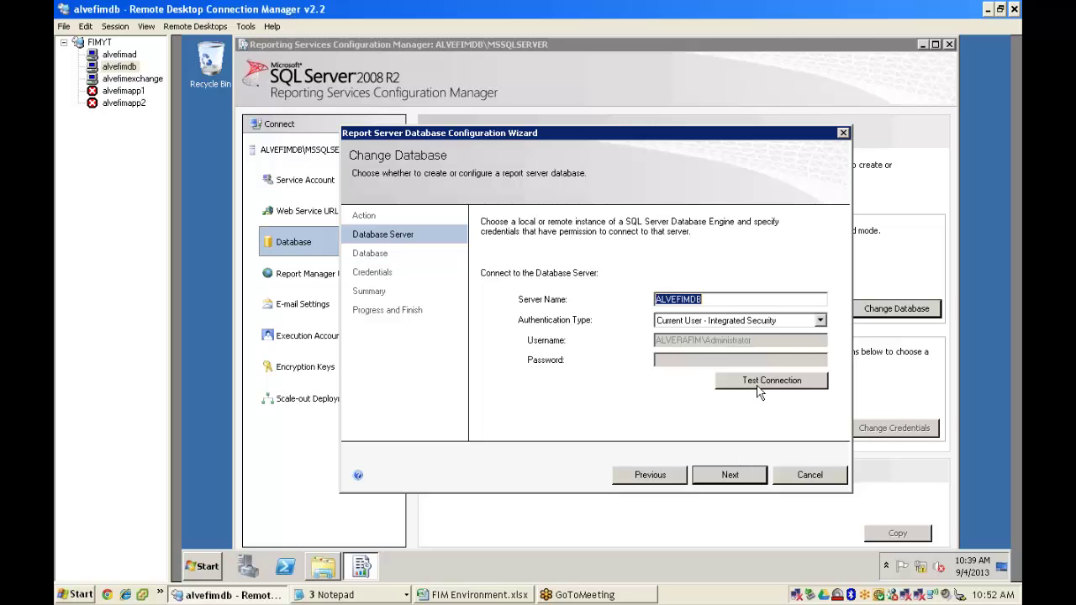
pyautogui.click(759, 389)
pyautogui.click(647, 345)
pyautogui.click(731, 476)
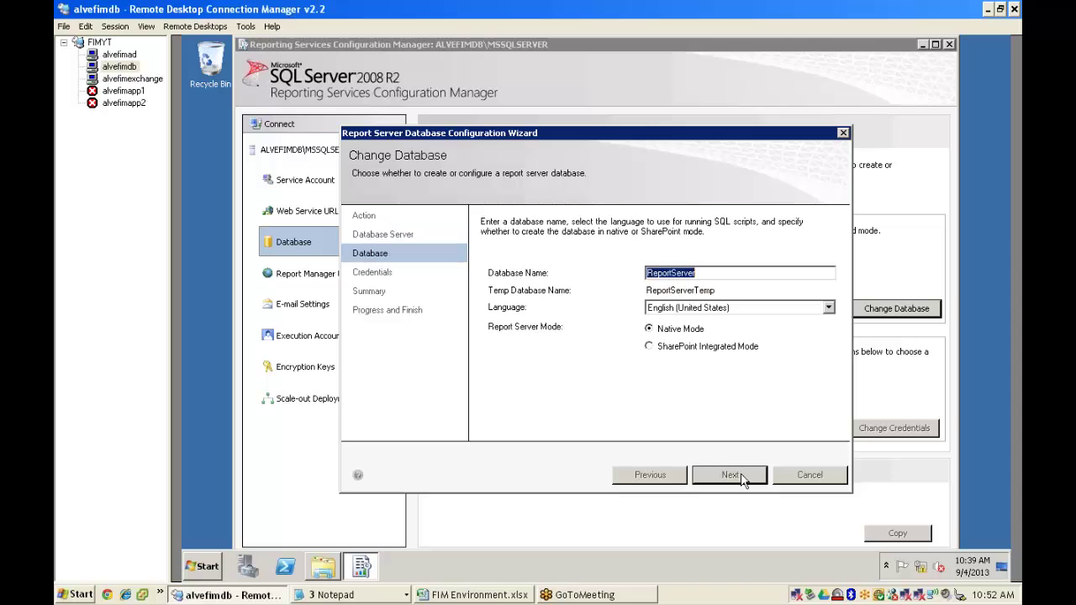
pyautogui.click(744, 479)
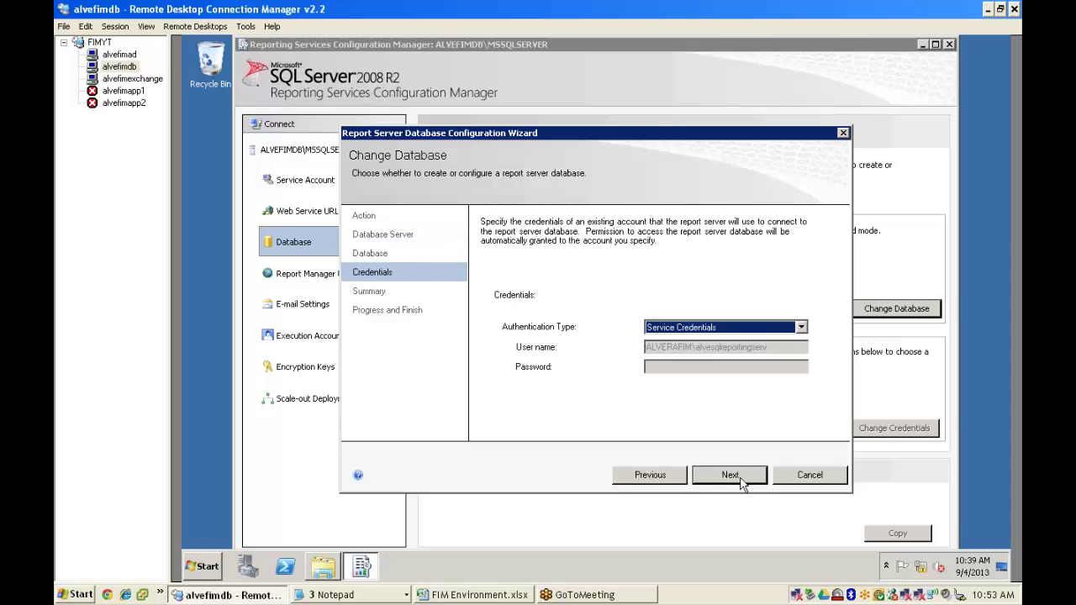
pyautogui.click(743, 479)
pyautogui.click(730, 476)
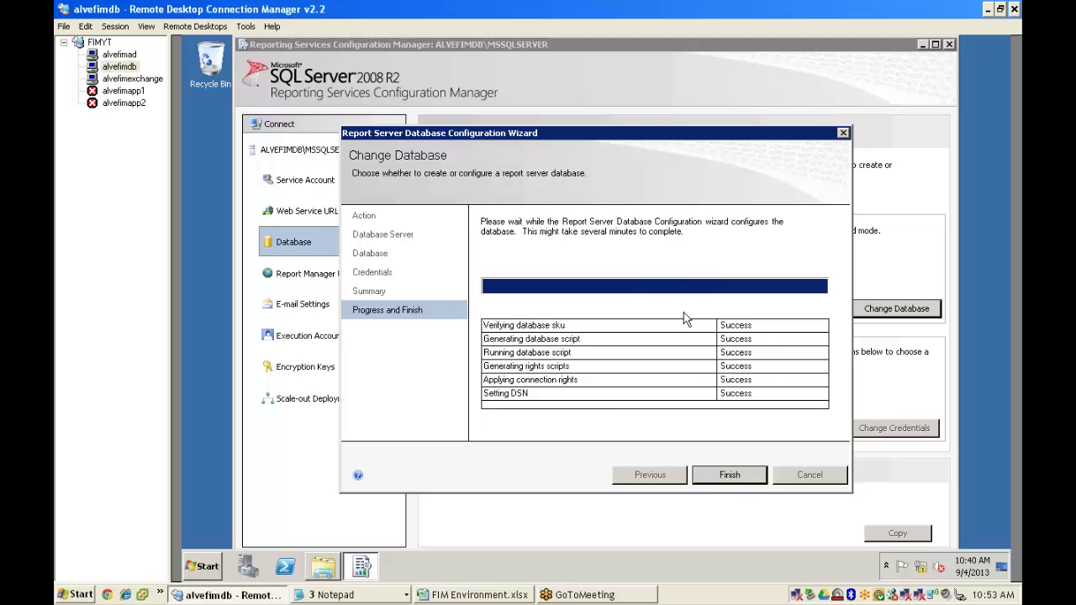
pyautogui.press('Return')
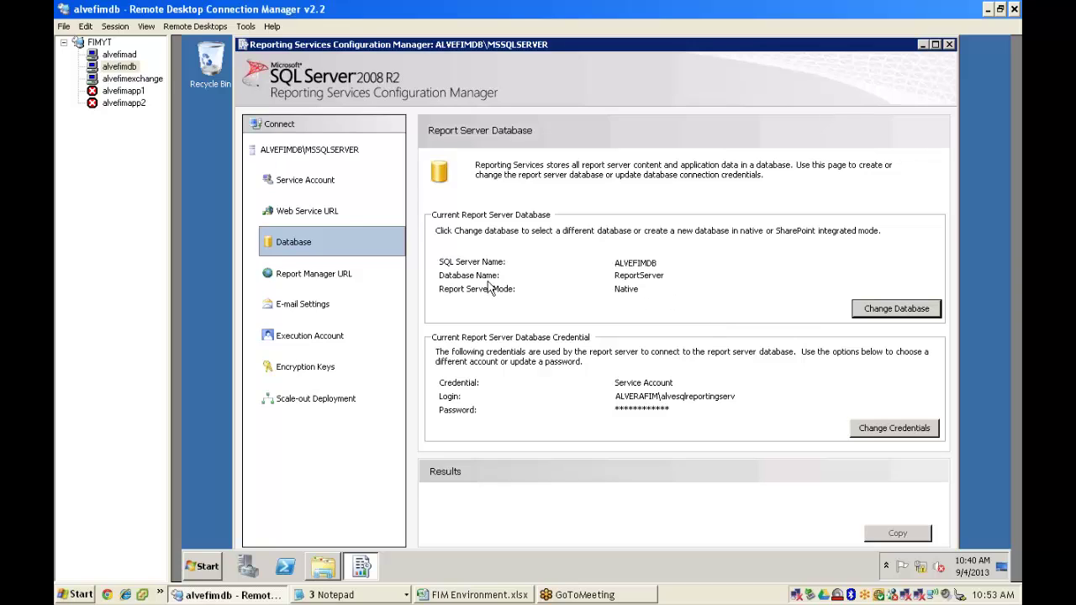
pyautogui.click(314, 214)
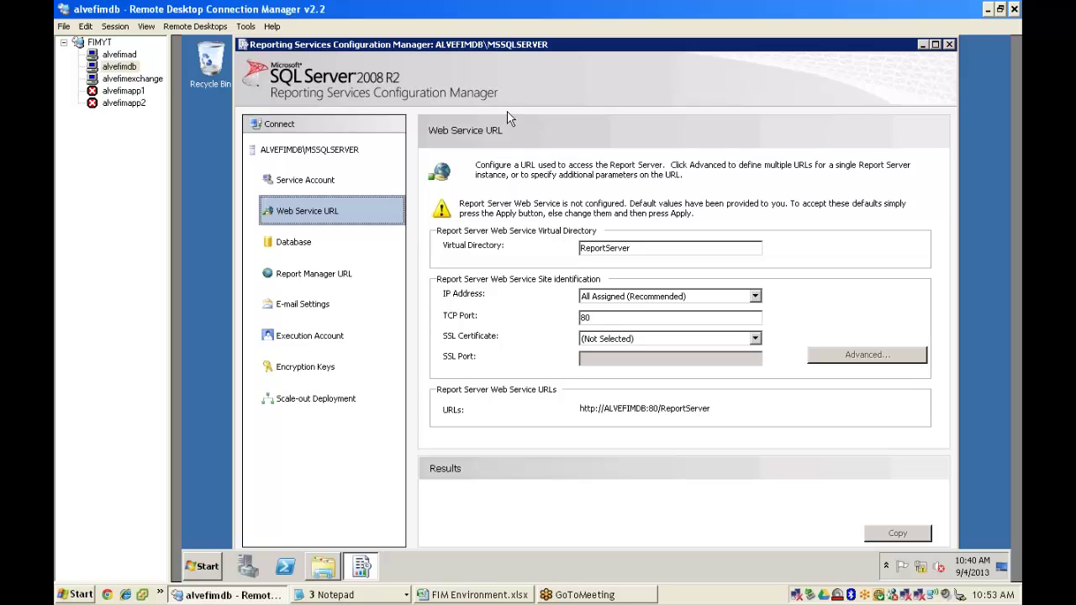
pyautogui.doubleClick(483, 48)
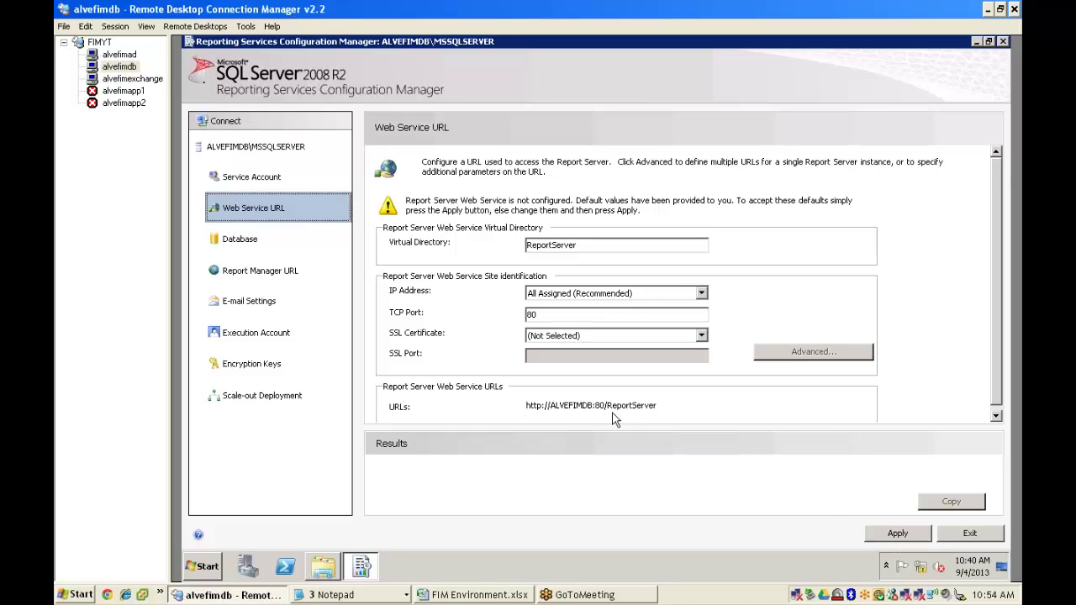
pyautogui.click(890, 535)
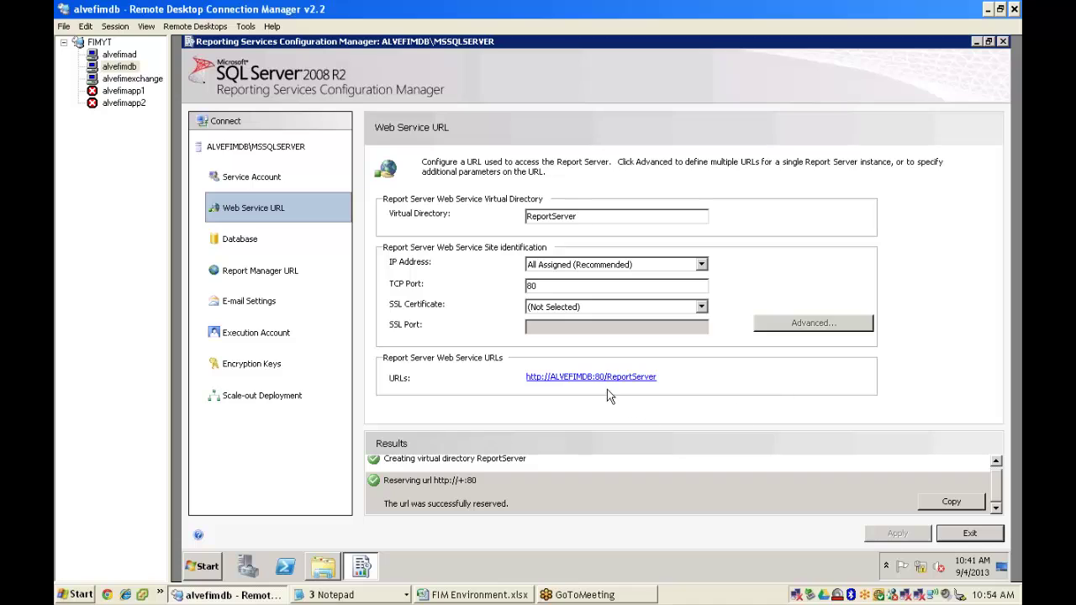
pyautogui.click(563, 380)
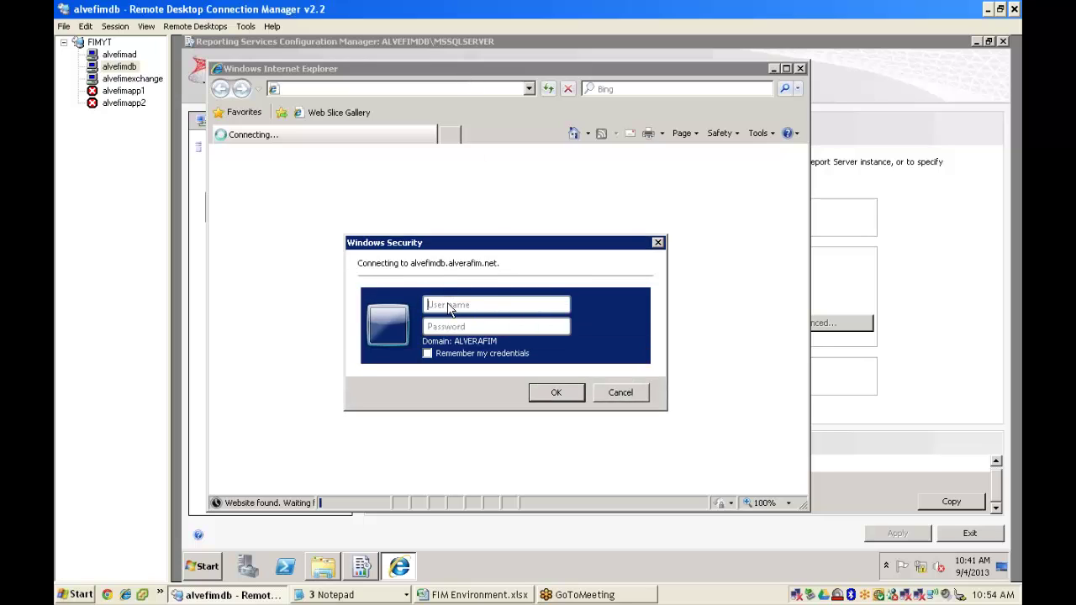
# Step: Sign in to the ReportServer page with the domain administrator account and password
pyautogui.click(449, 303)
pyautogui.write('alverafim\\ad')
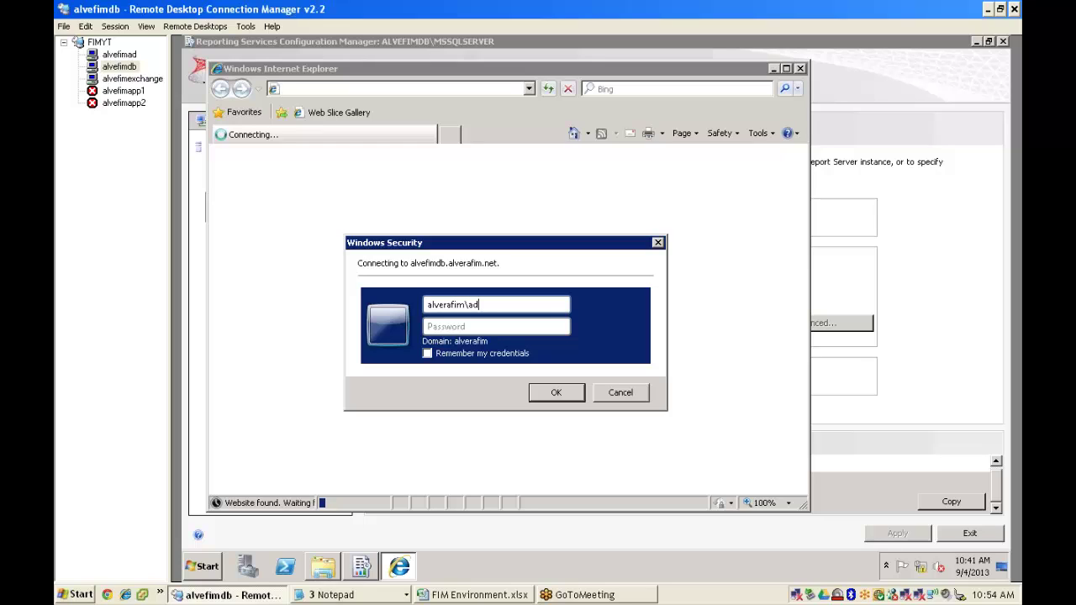
pyautogui.write('ministrator')
pyautogui.press('Tab')
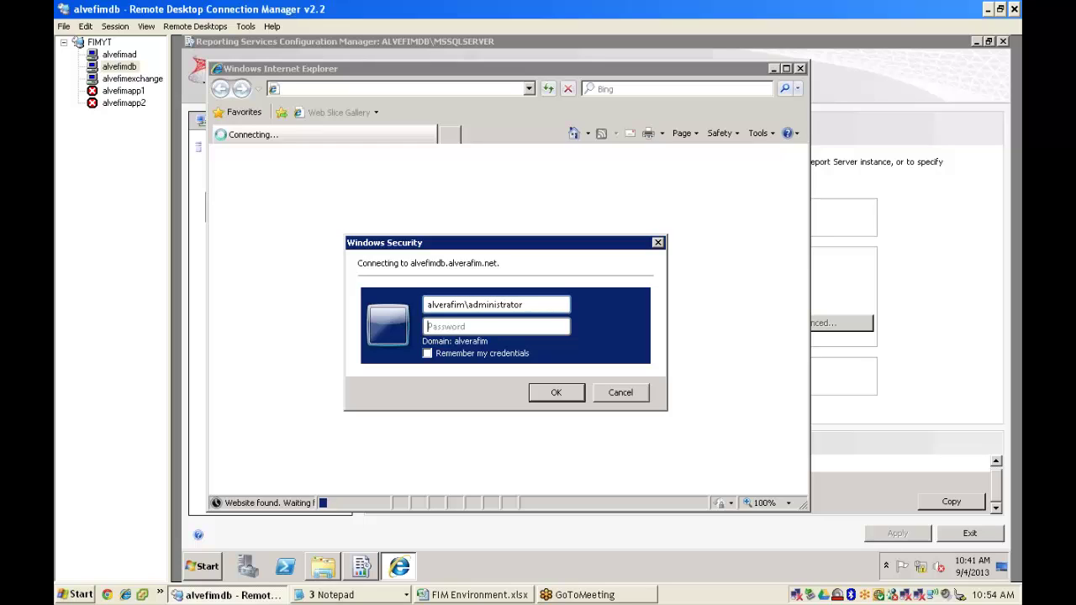
pyautogui.write('p')
pyautogui.press('Return')
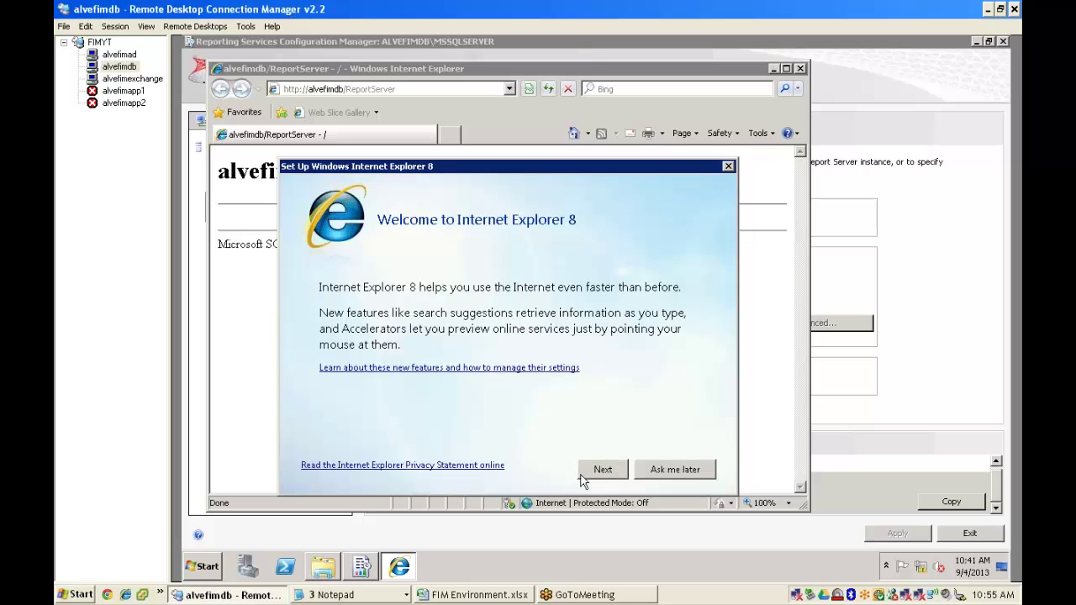
# Step: Finish Internet Explorer's first-run setup using express settings and close the extra welcome page
pyautogui.click(603, 471)
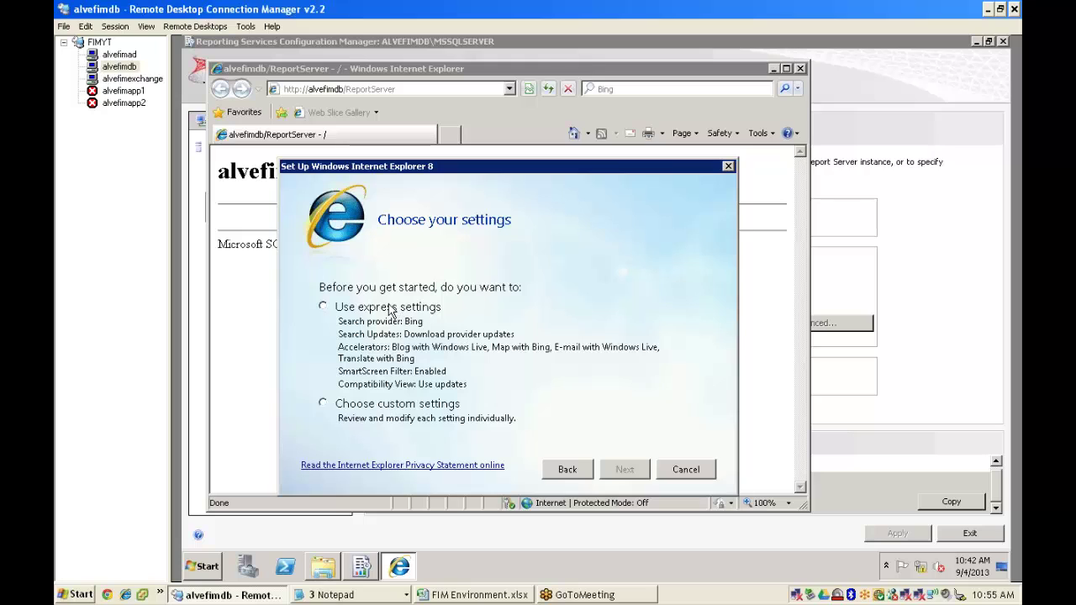
pyautogui.click(392, 307)
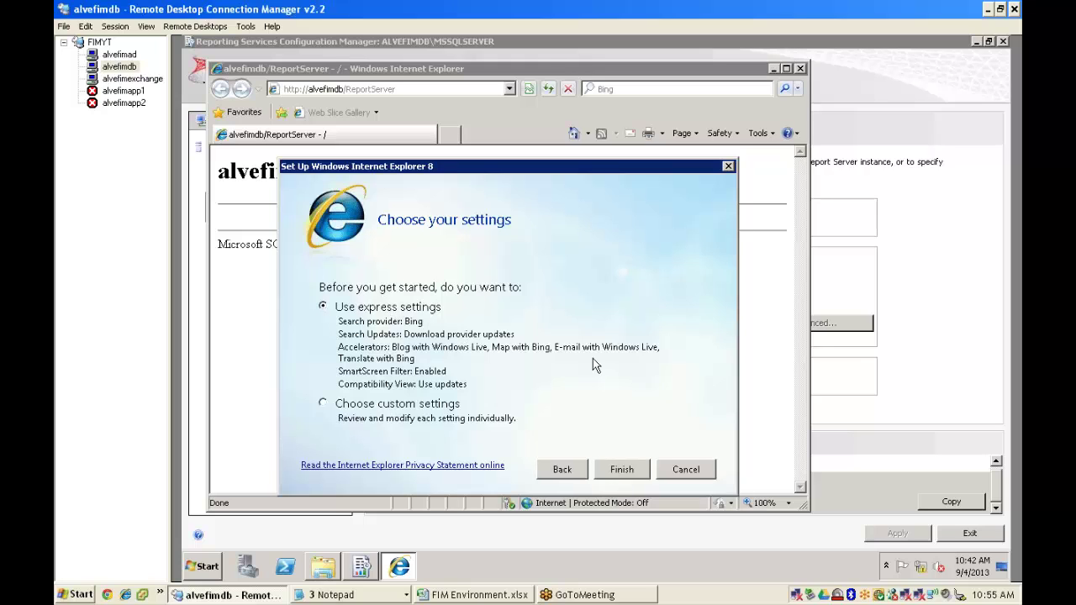
pyautogui.press('Return')
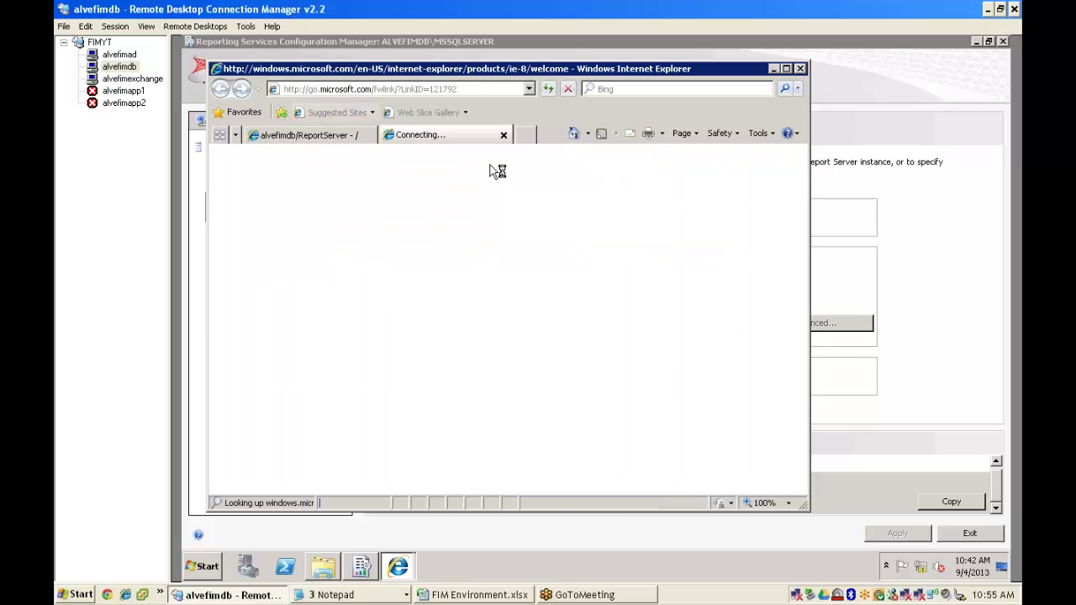
pyautogui.click(503, 135)
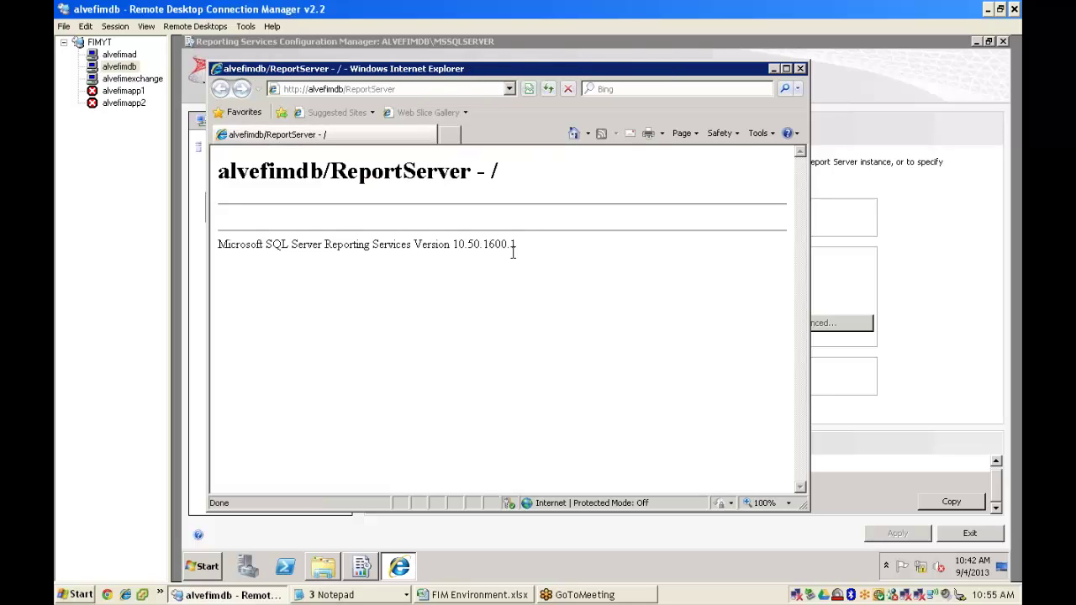
# Step: Close the browser and apply the Report Manager URL to create the Reports virtual directory
pyautogui.click(800, 69)
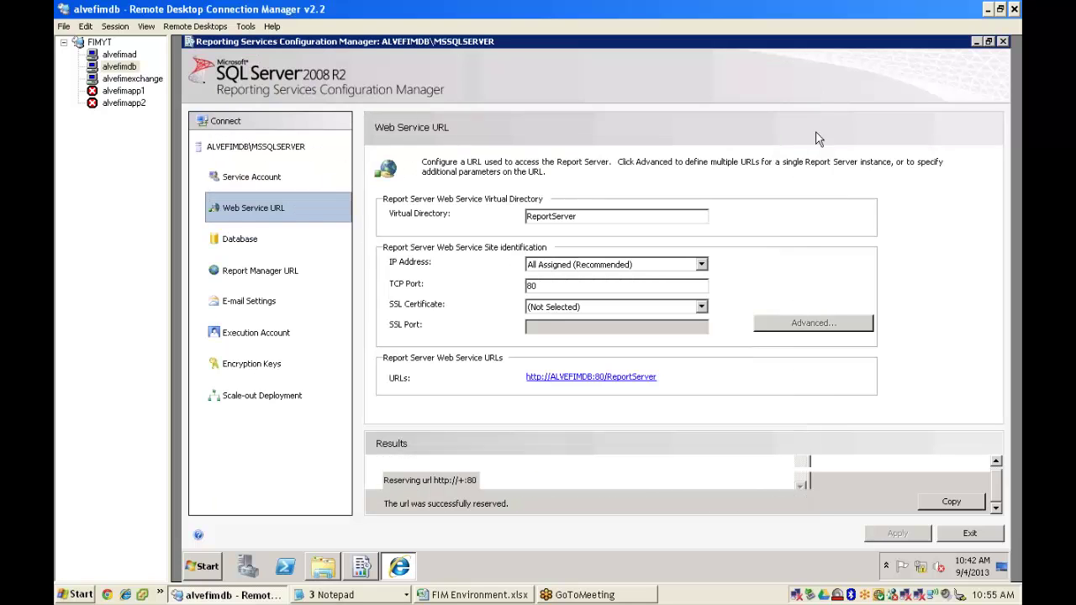
pyautogui.click(254, 273)
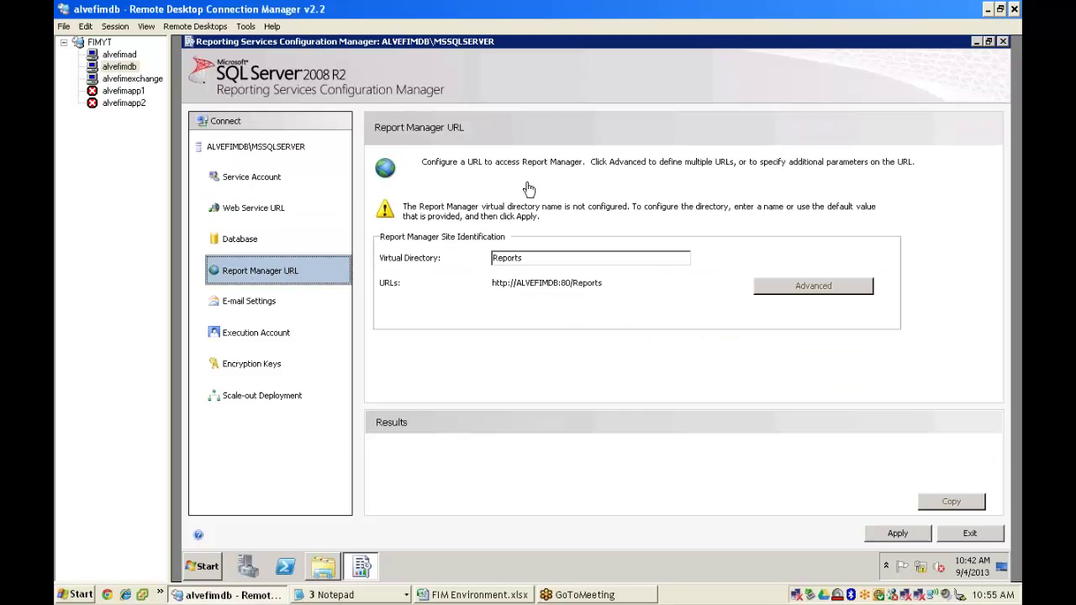
pyautogui.click(897, 540)
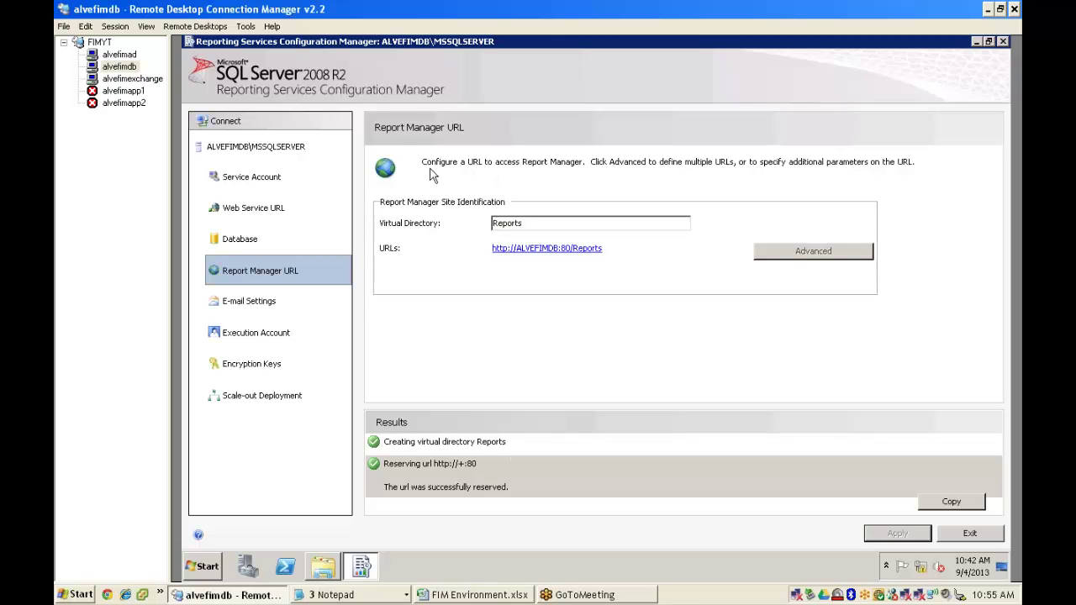
pyautogui.click(564, 248)
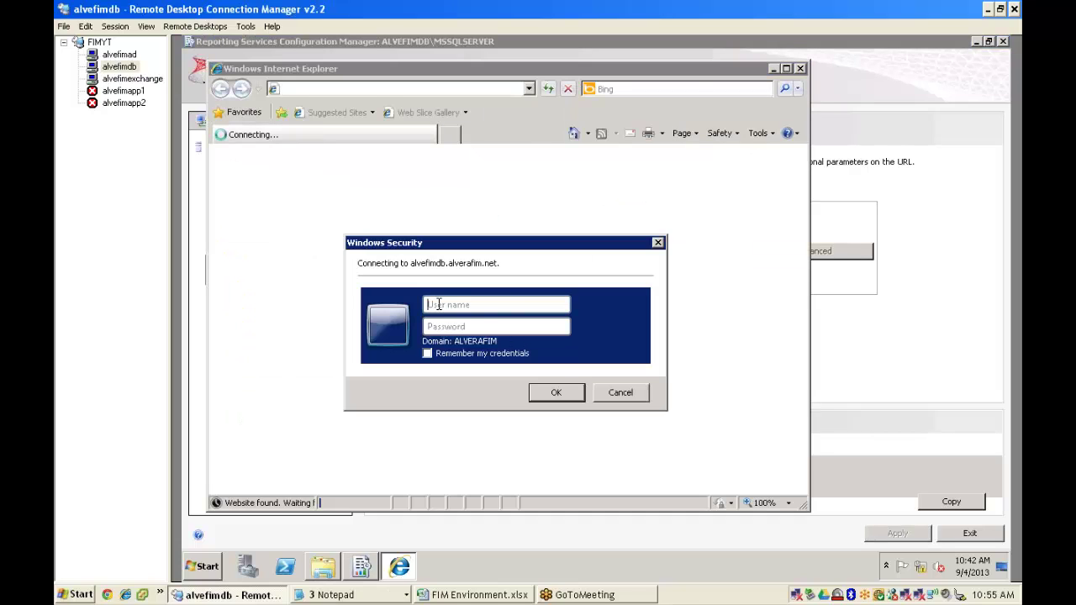
pyautogui.write('alverafim\\administrator')
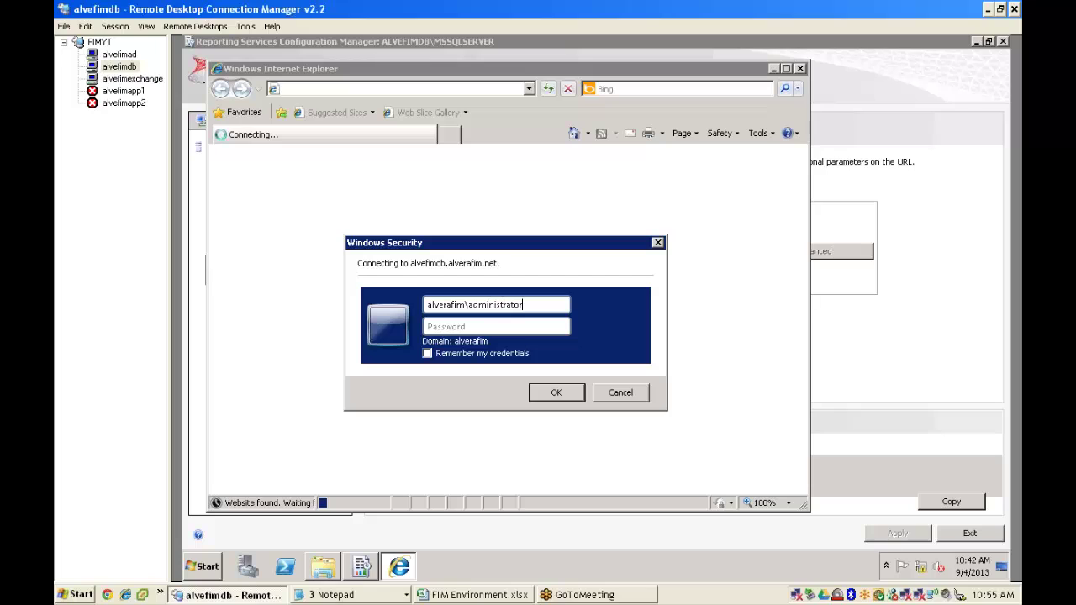
pyautogui.press('Tab')
pyautogui.write('****')
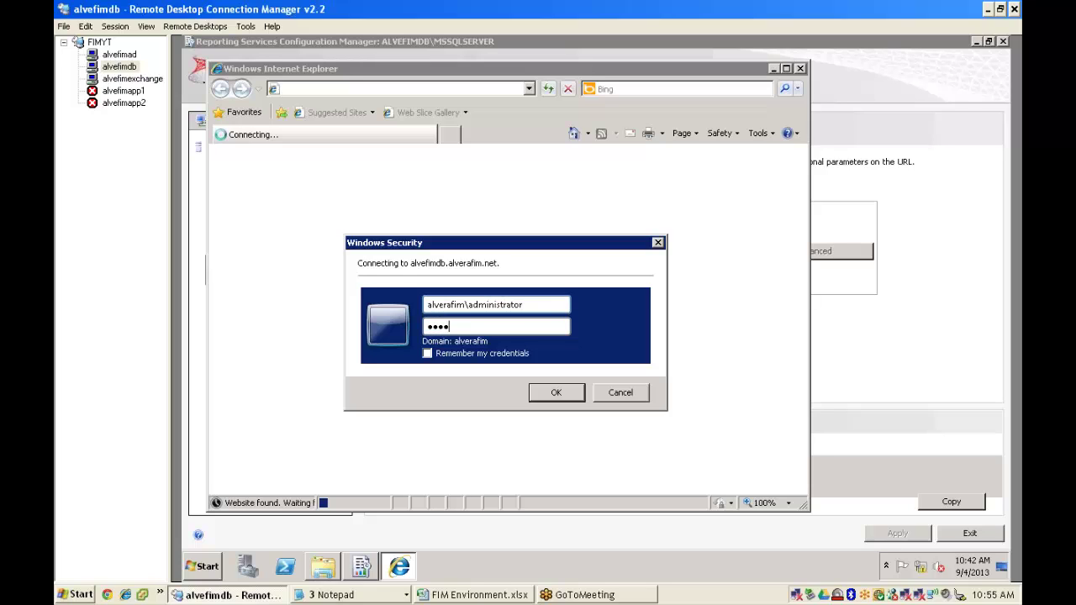
pyautogui.write('****')
pyautogui.press('Return')
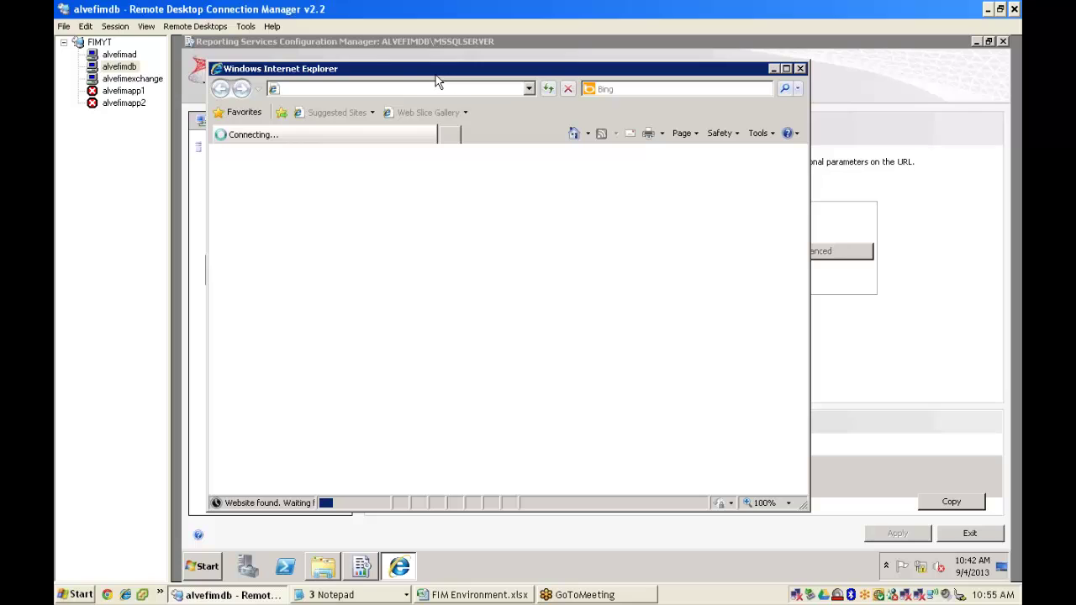
pyautogui.doubleClick(373, 70)
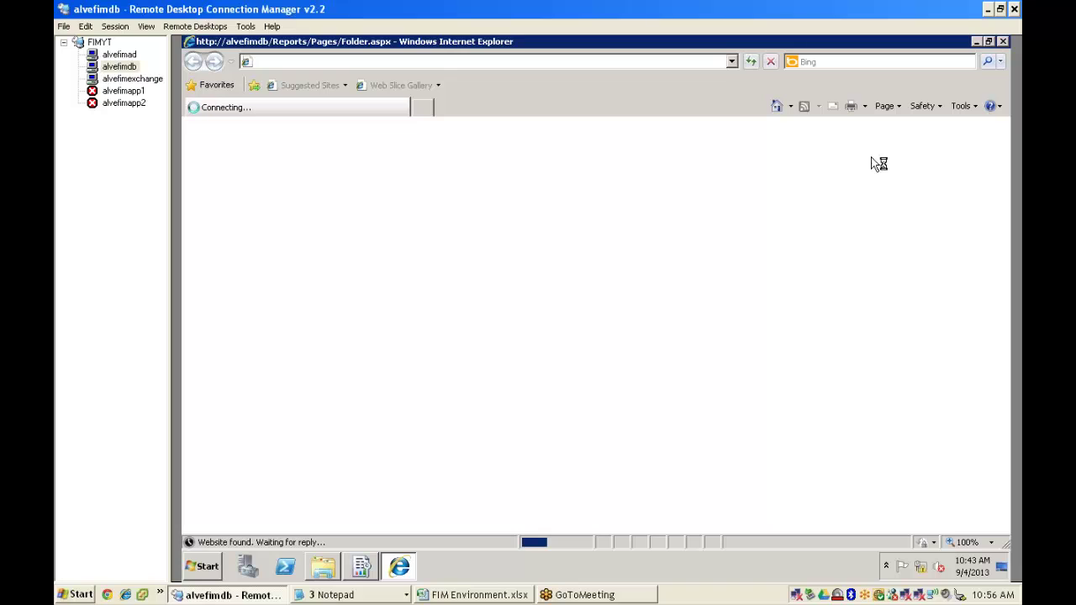
pyautogui.click(1018, 51)
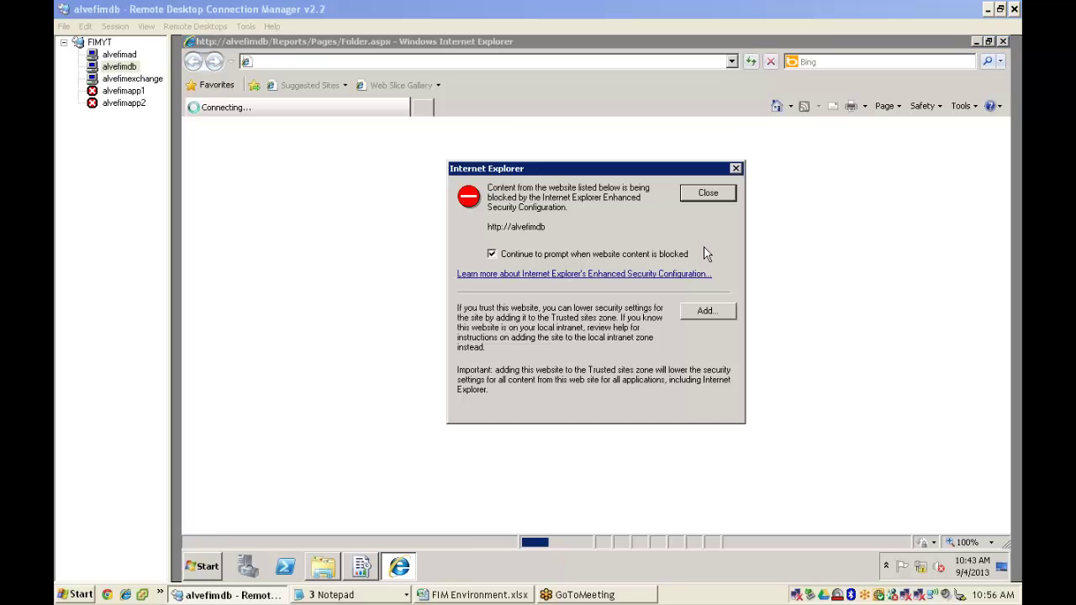
pyautogui.click(703, 311)
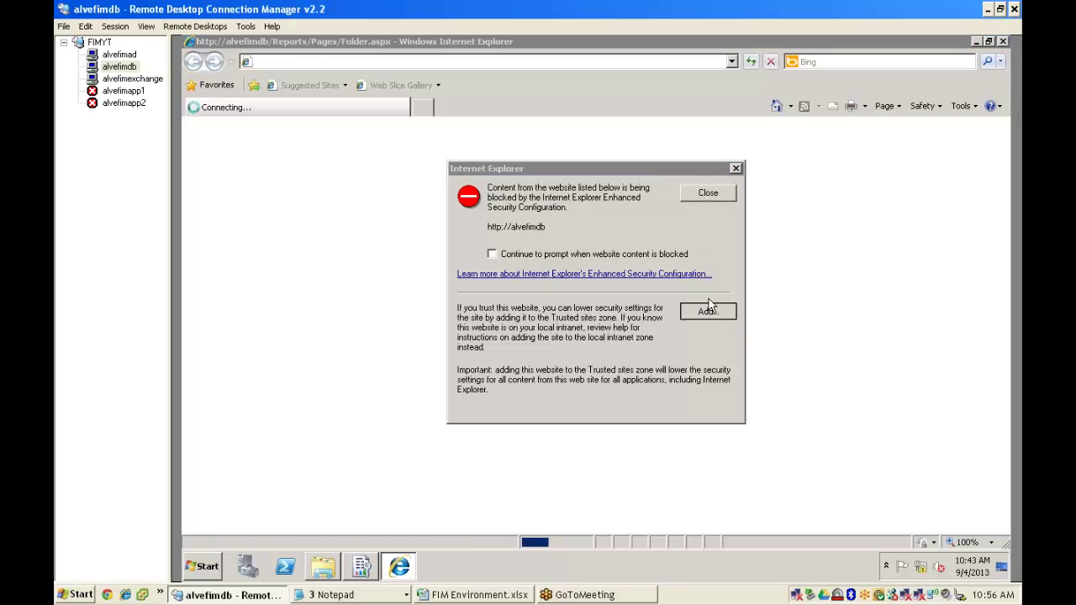
pyautogui.click(706, 272)
pyautogui.click(695, 408)
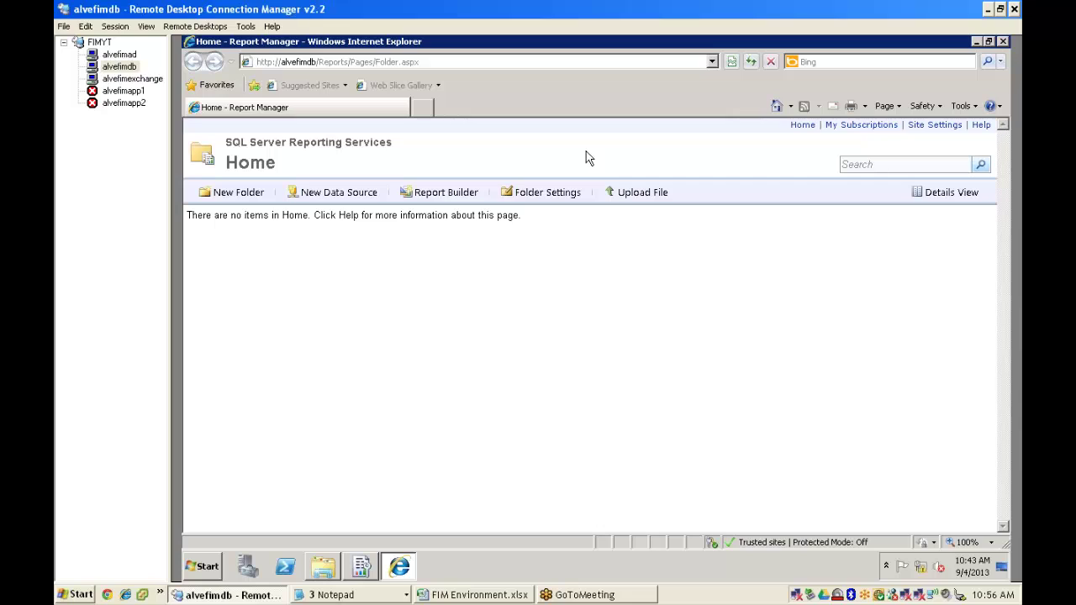
pyautogui.rightClick(586, 49)
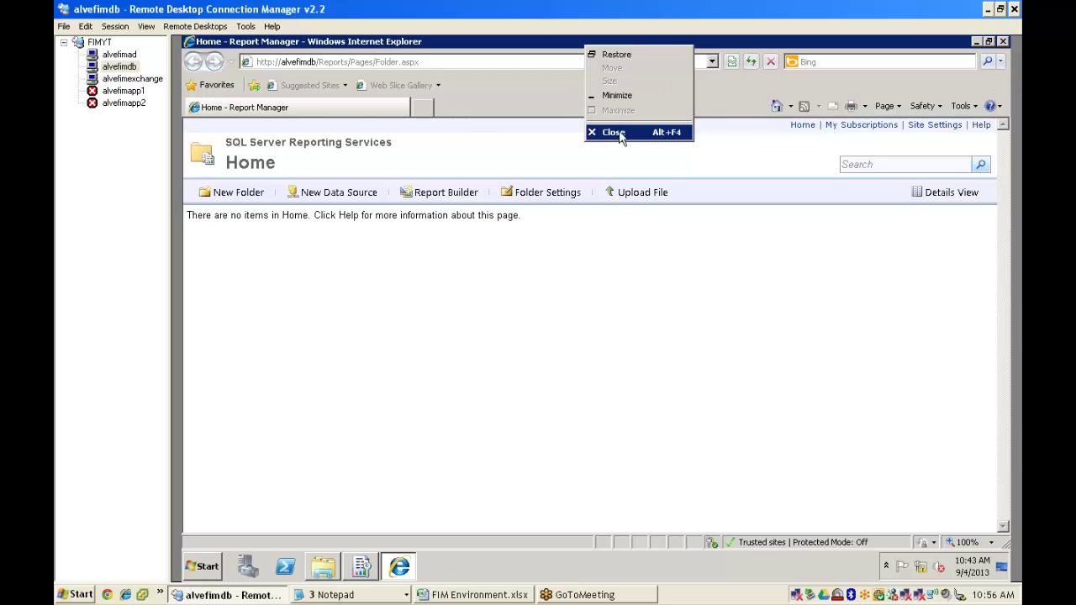
pyautogui.click(620, 134)
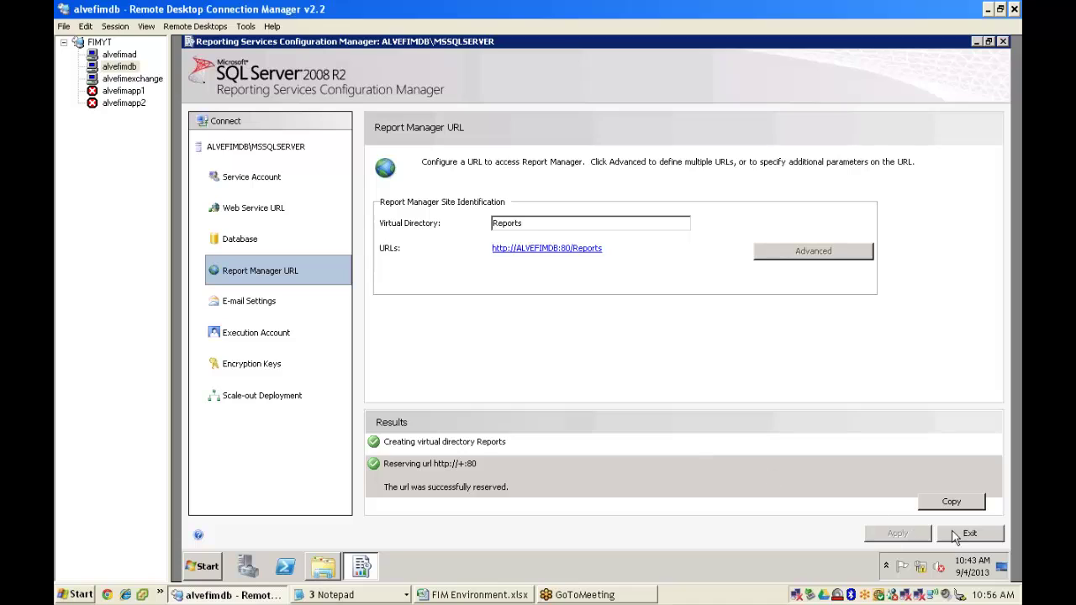
# Step: Exit the configuration tool, restart alvefimdb with reason Operating System: Recovery (Planned), and show the FIM steps notes
pyautogui.click(978, 539)
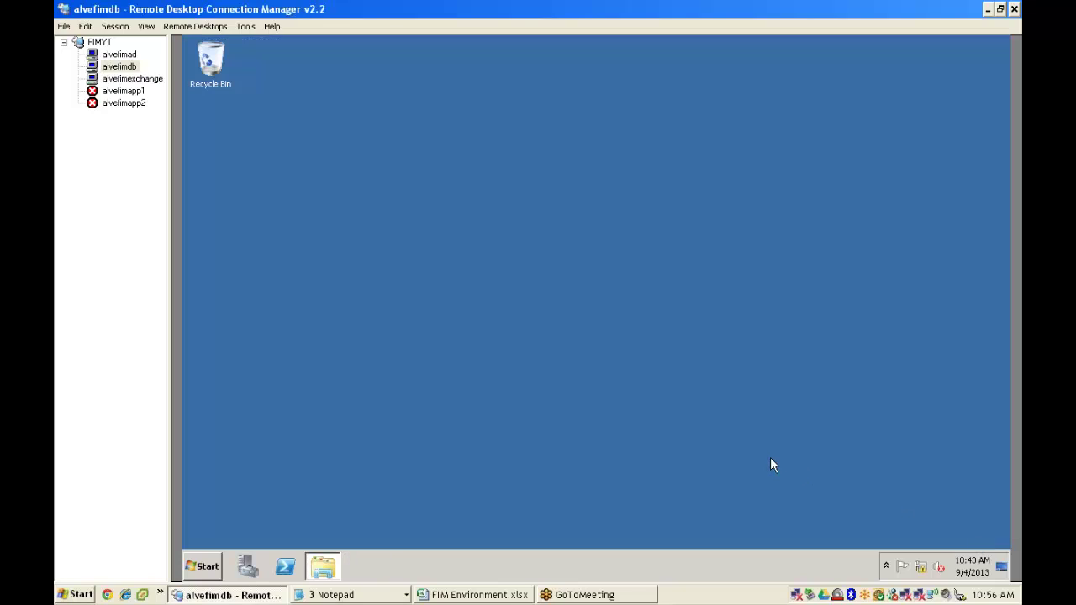
pyautogui.click(210, 568)
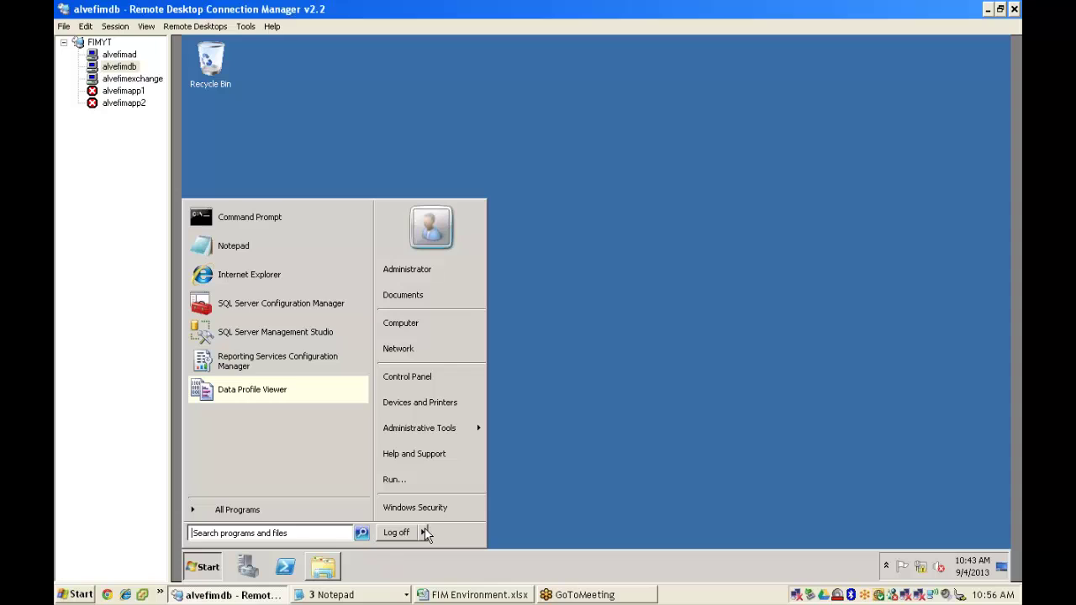
pyautogui.moveTo(426, 534)
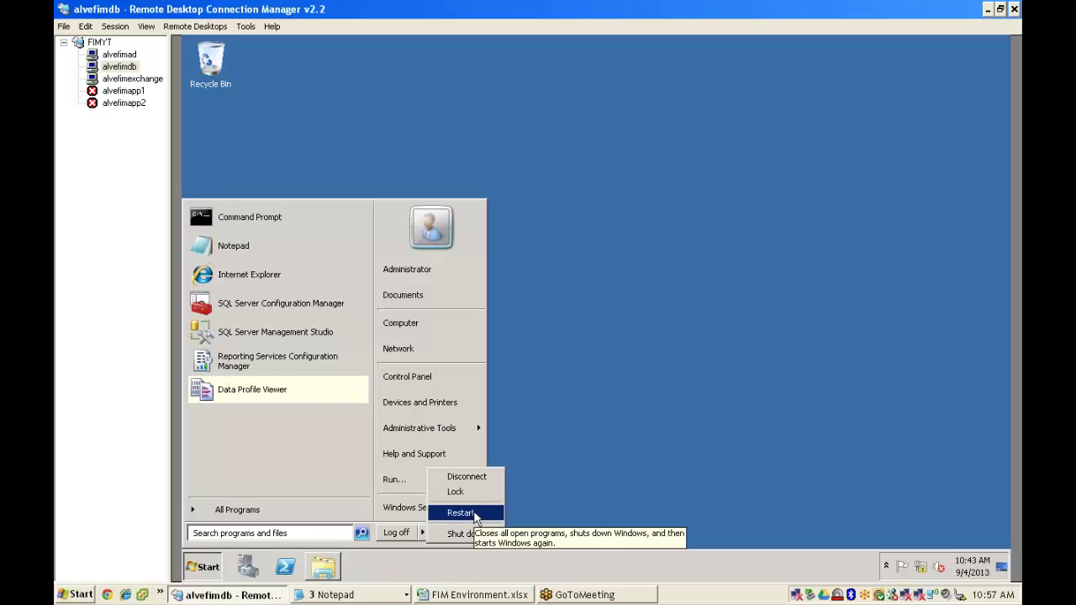
pyautogui.click(475, 514)
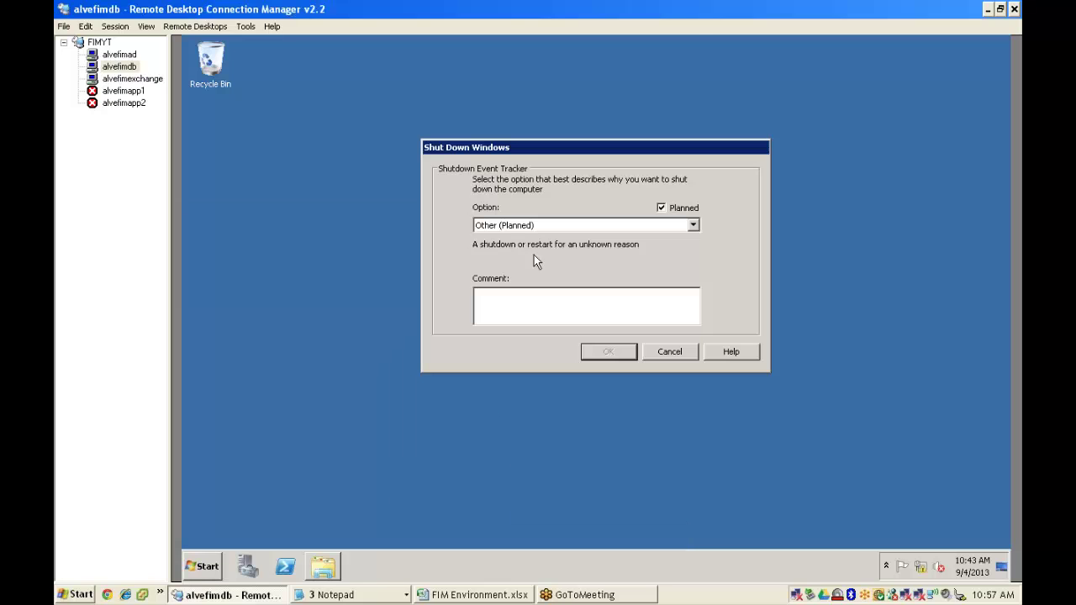
pyautogui.click(538, 226)
pyautogui.click(542, 270)
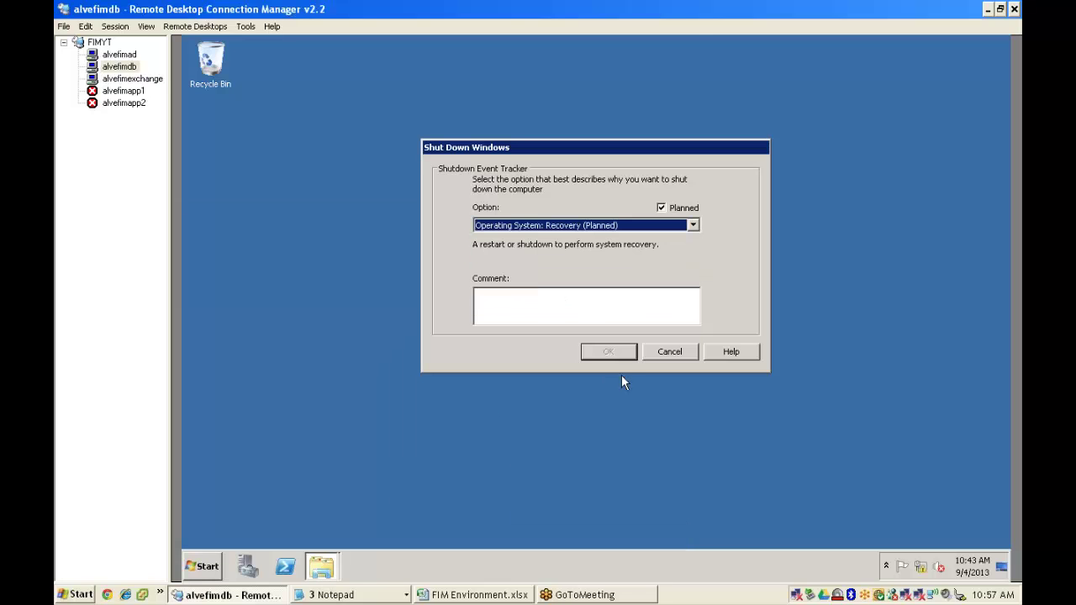
pyautogui.click(609, 351)
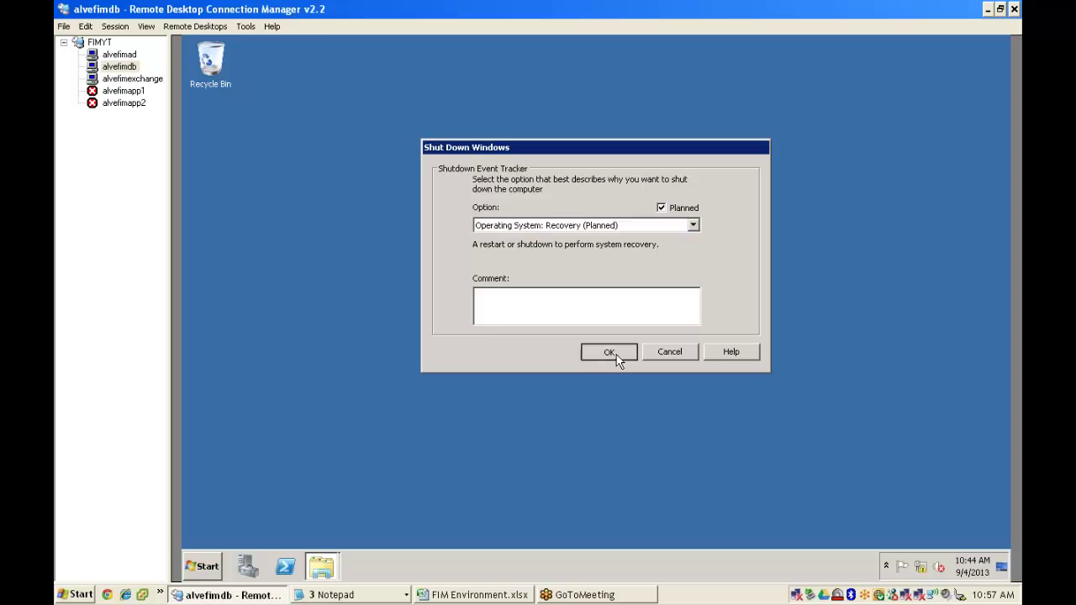
pyautogui.click(368, 595)
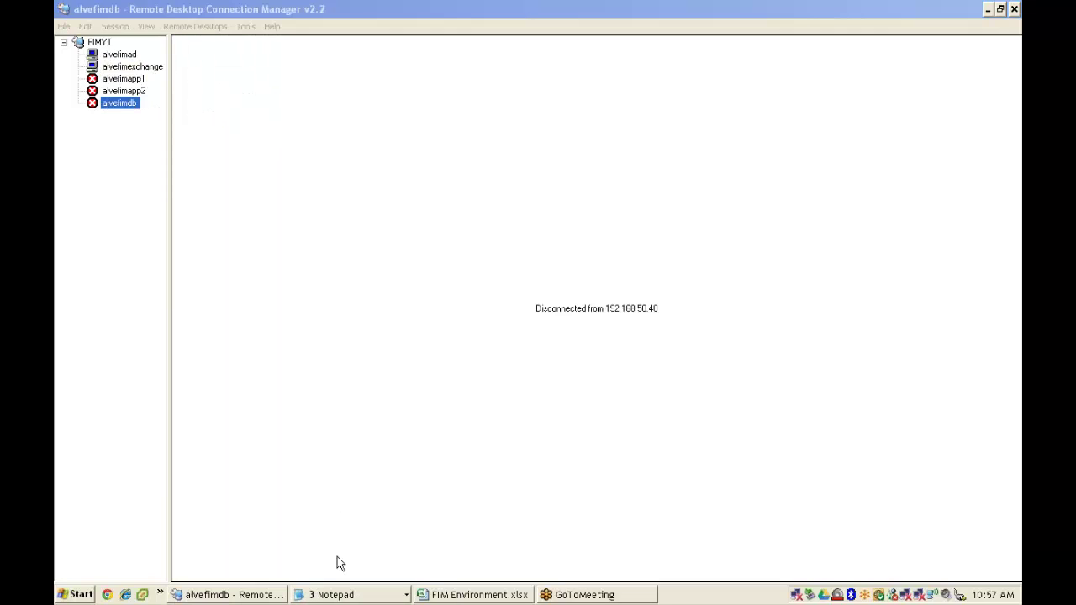
pyautogui.click(334, 595)
pyautogui.click(330, 579)
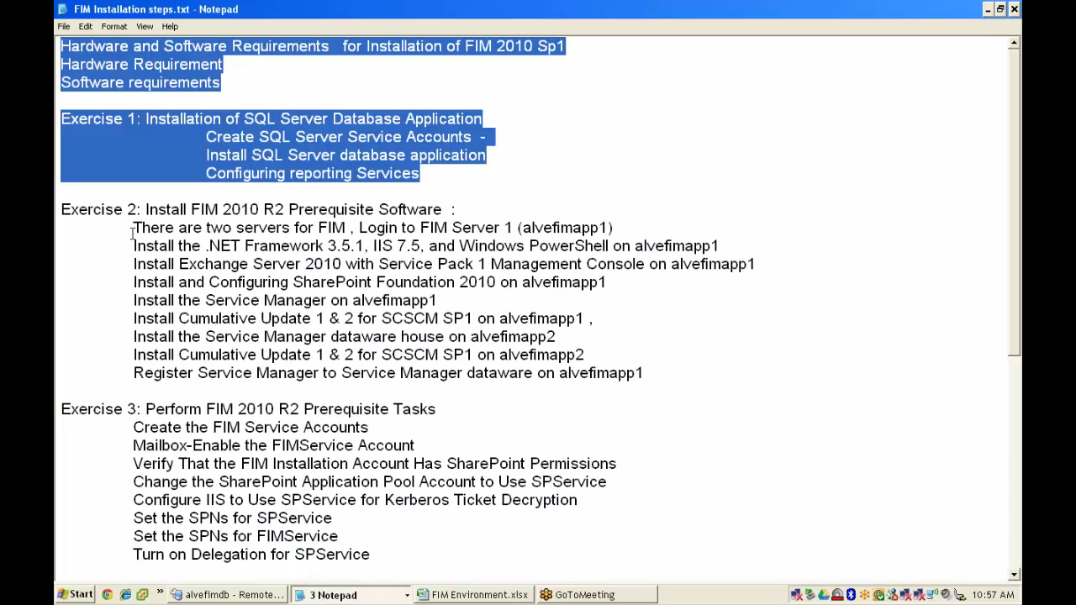